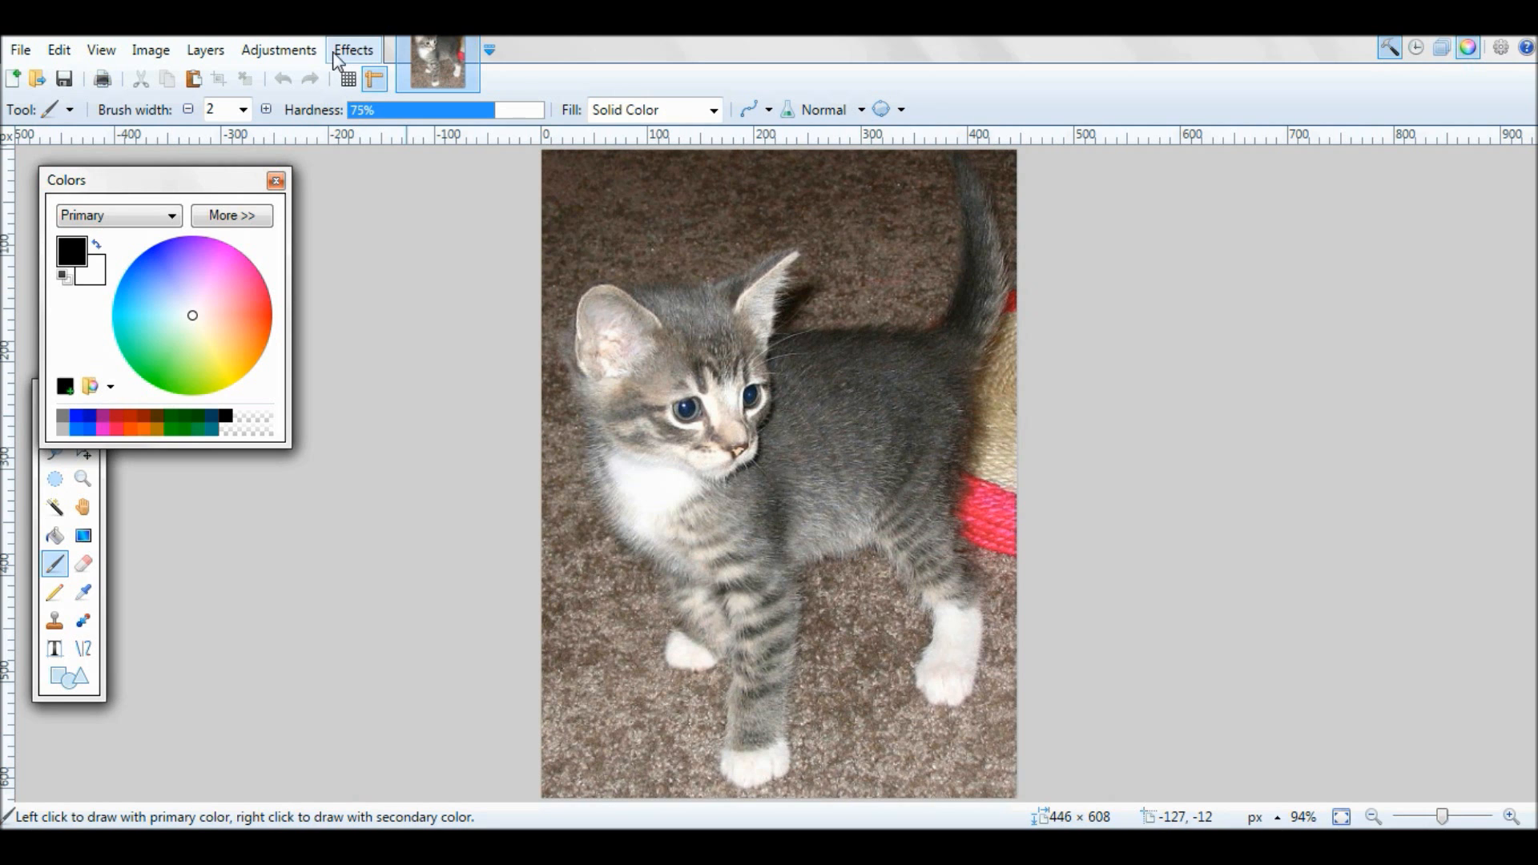
- Open the DH ShapeMaker effect and raise the image tracing opacity to about half
click(340, 56)
mouse_move(481, 58)
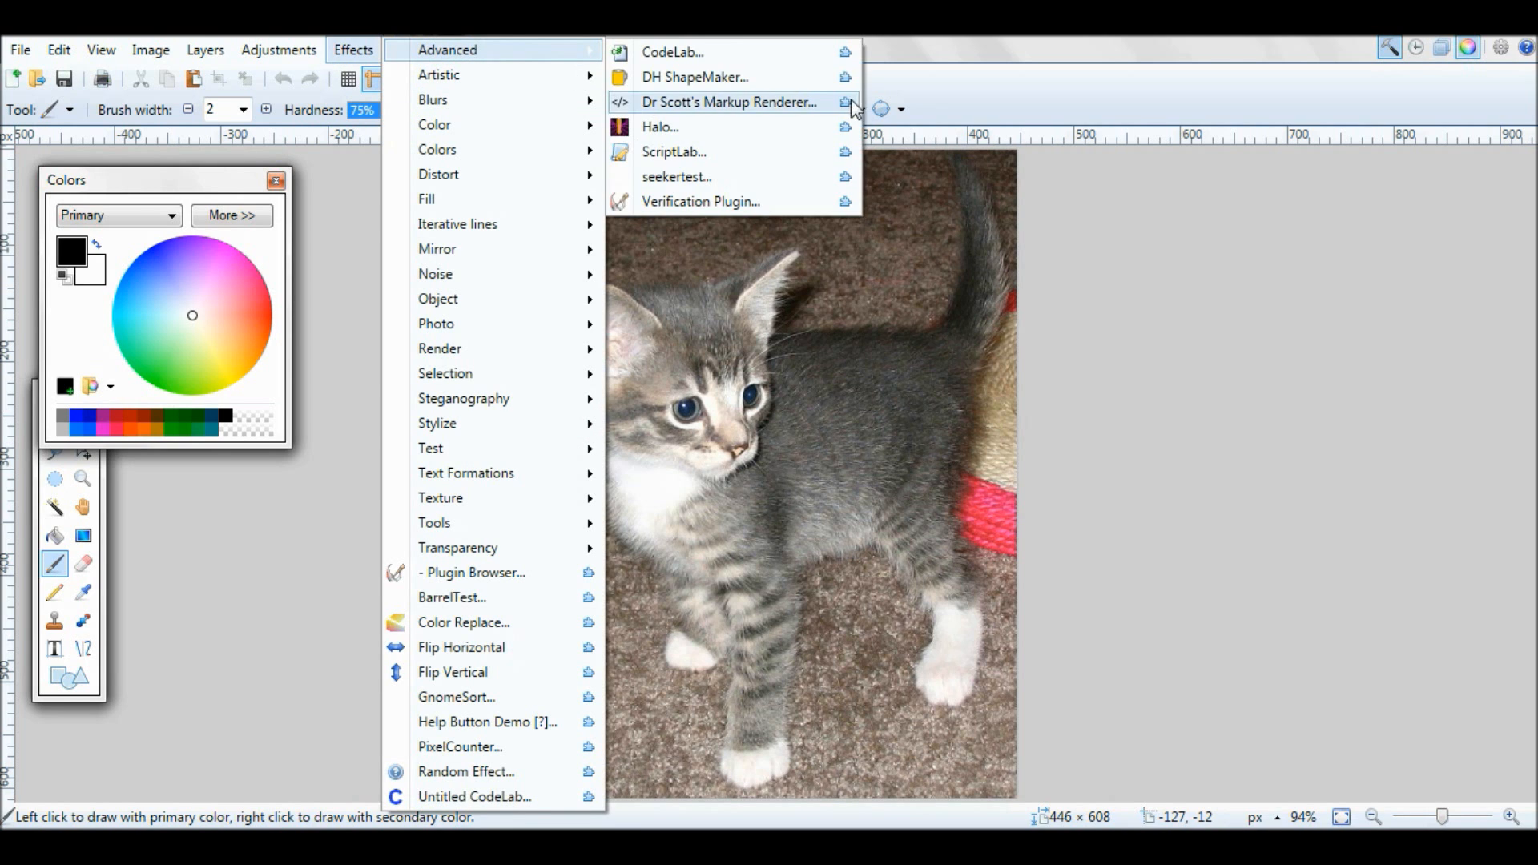
click(757, 84)
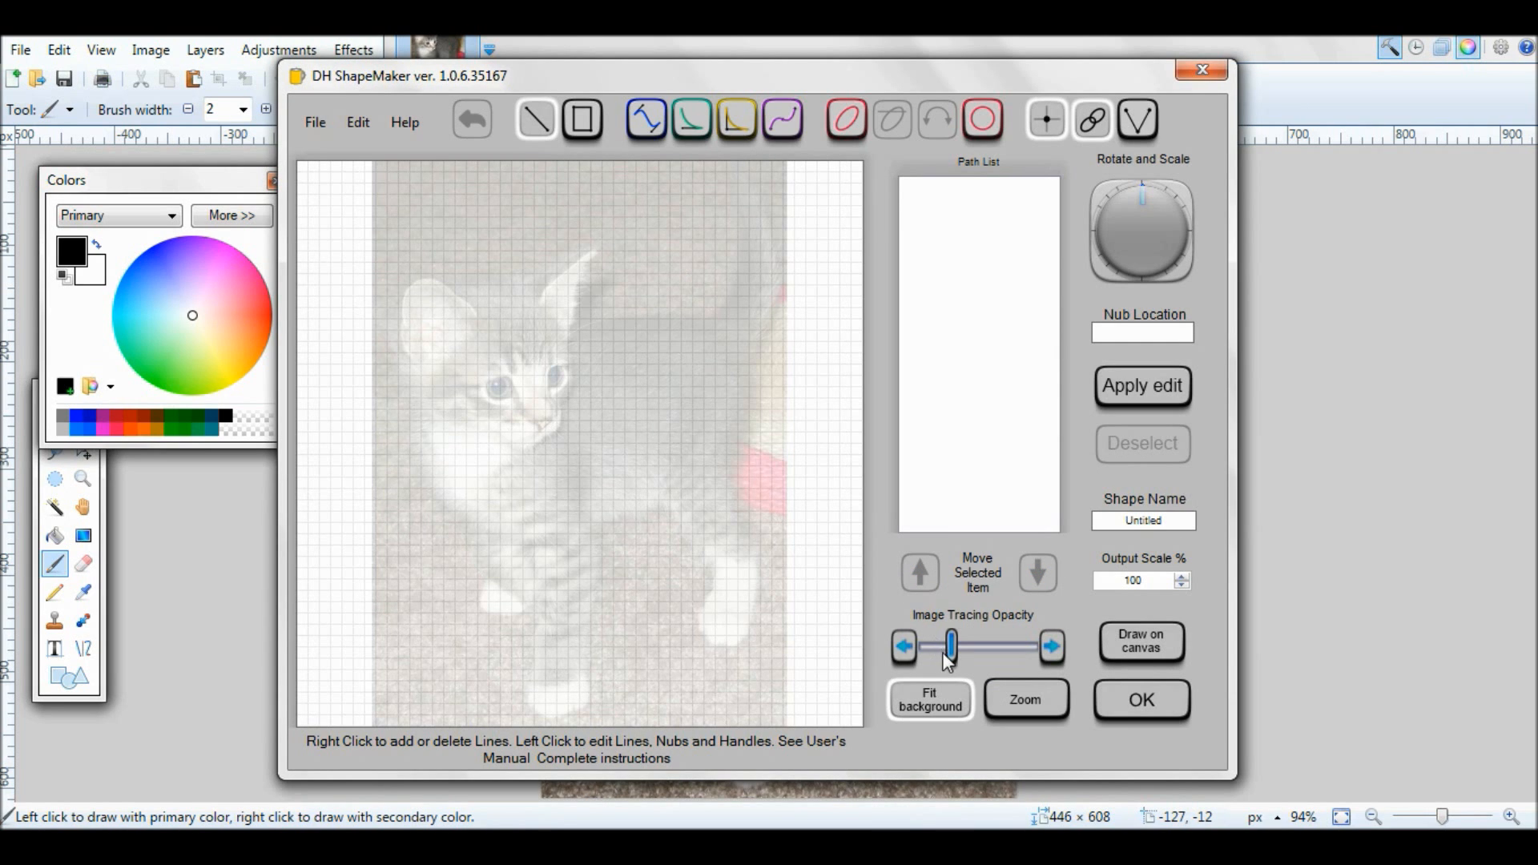
mouse_move(947, 654)
mouse_down()
mouse_move(1035, 655)
mouse_move(972, 650)
mouse_up()
- Turn off background fitting and check the kitten photo in the zoomed view
click(938, 703)
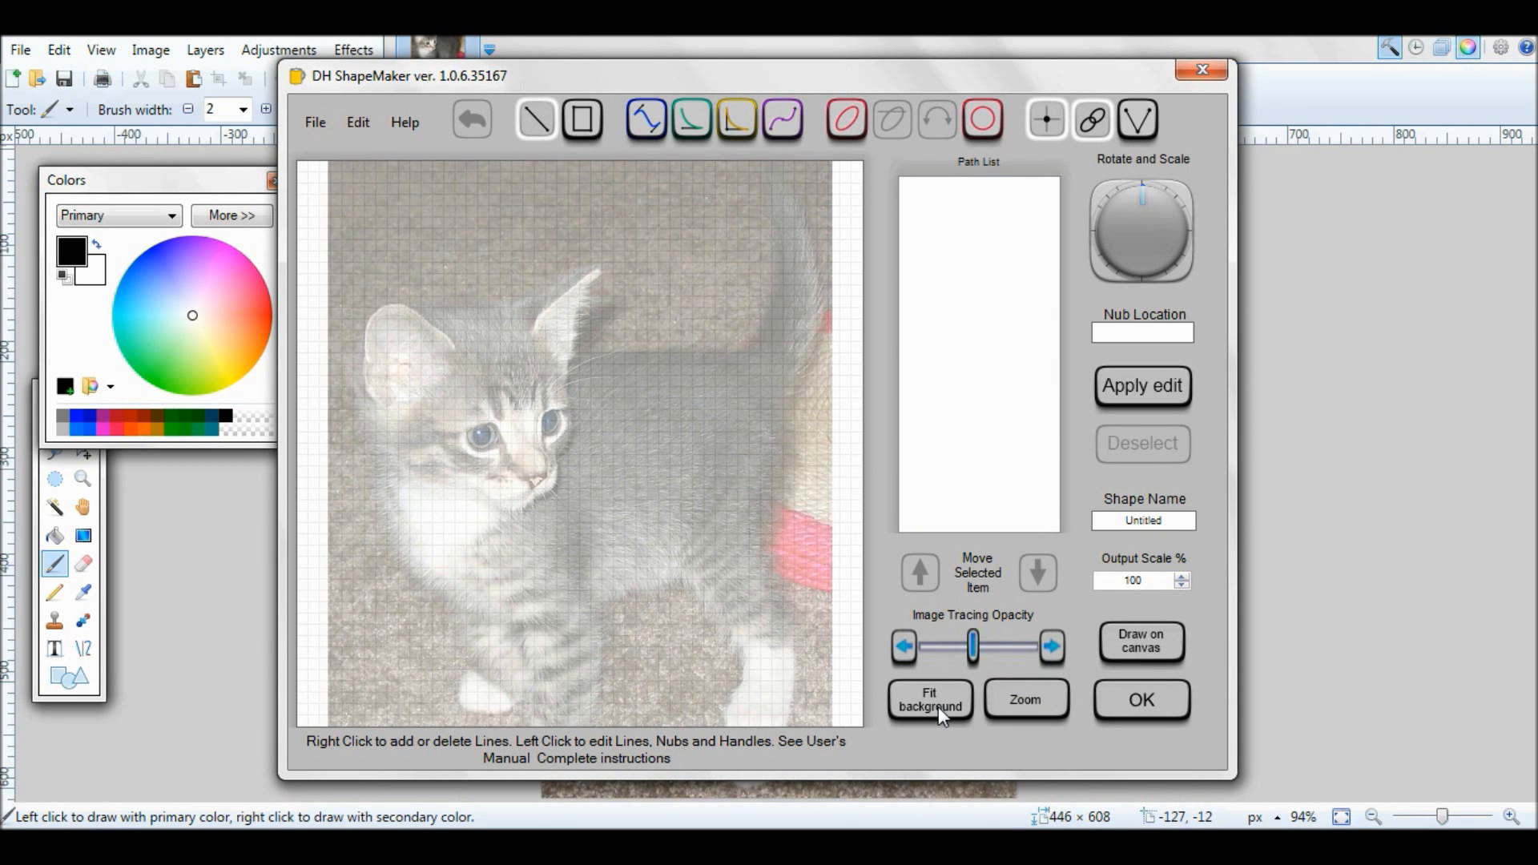
click(1029, 702)
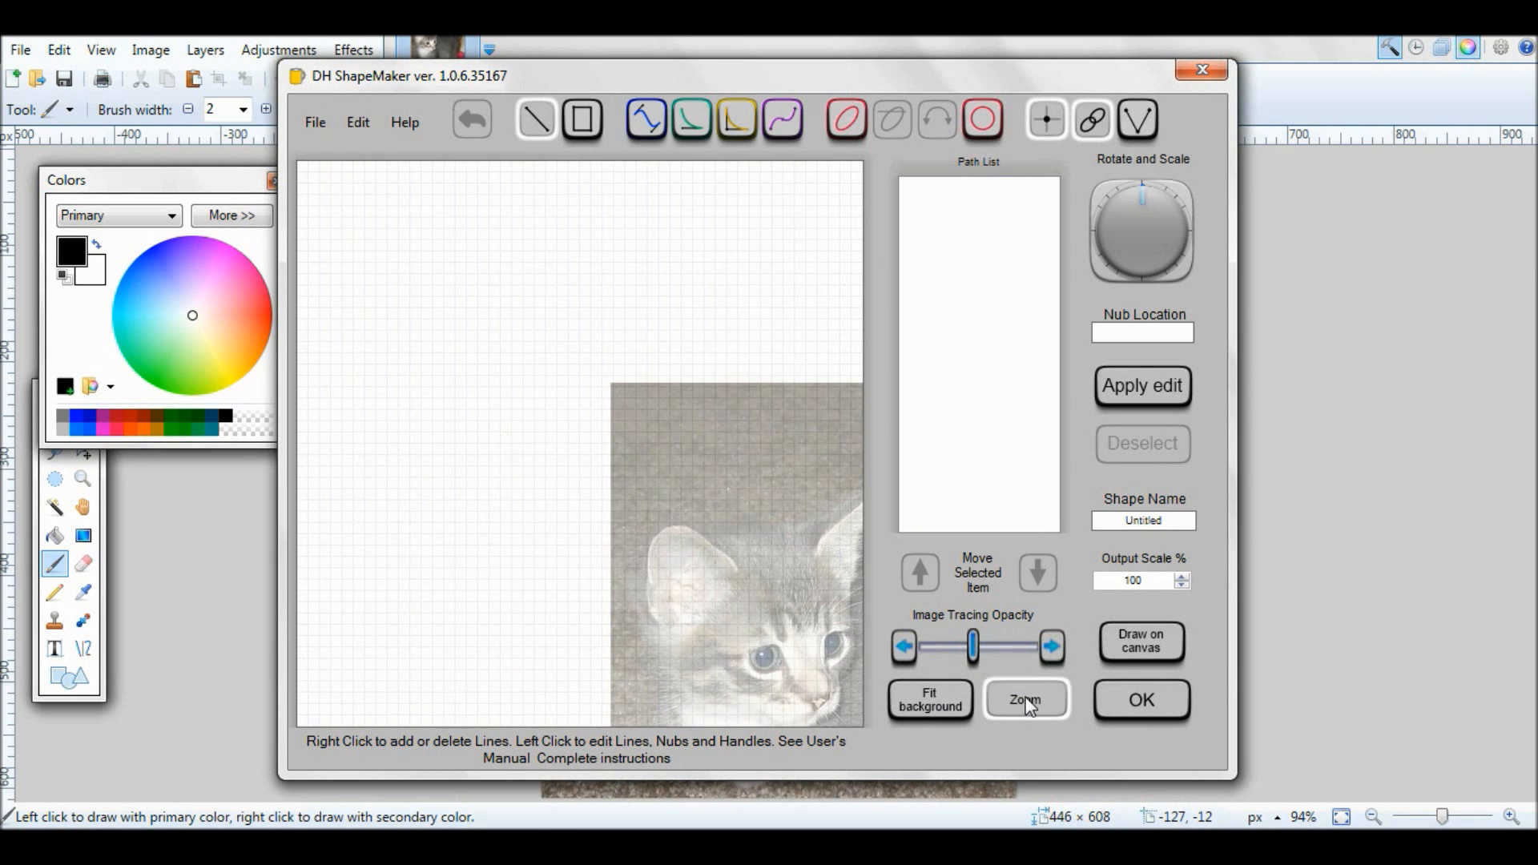
click(1029, 702)
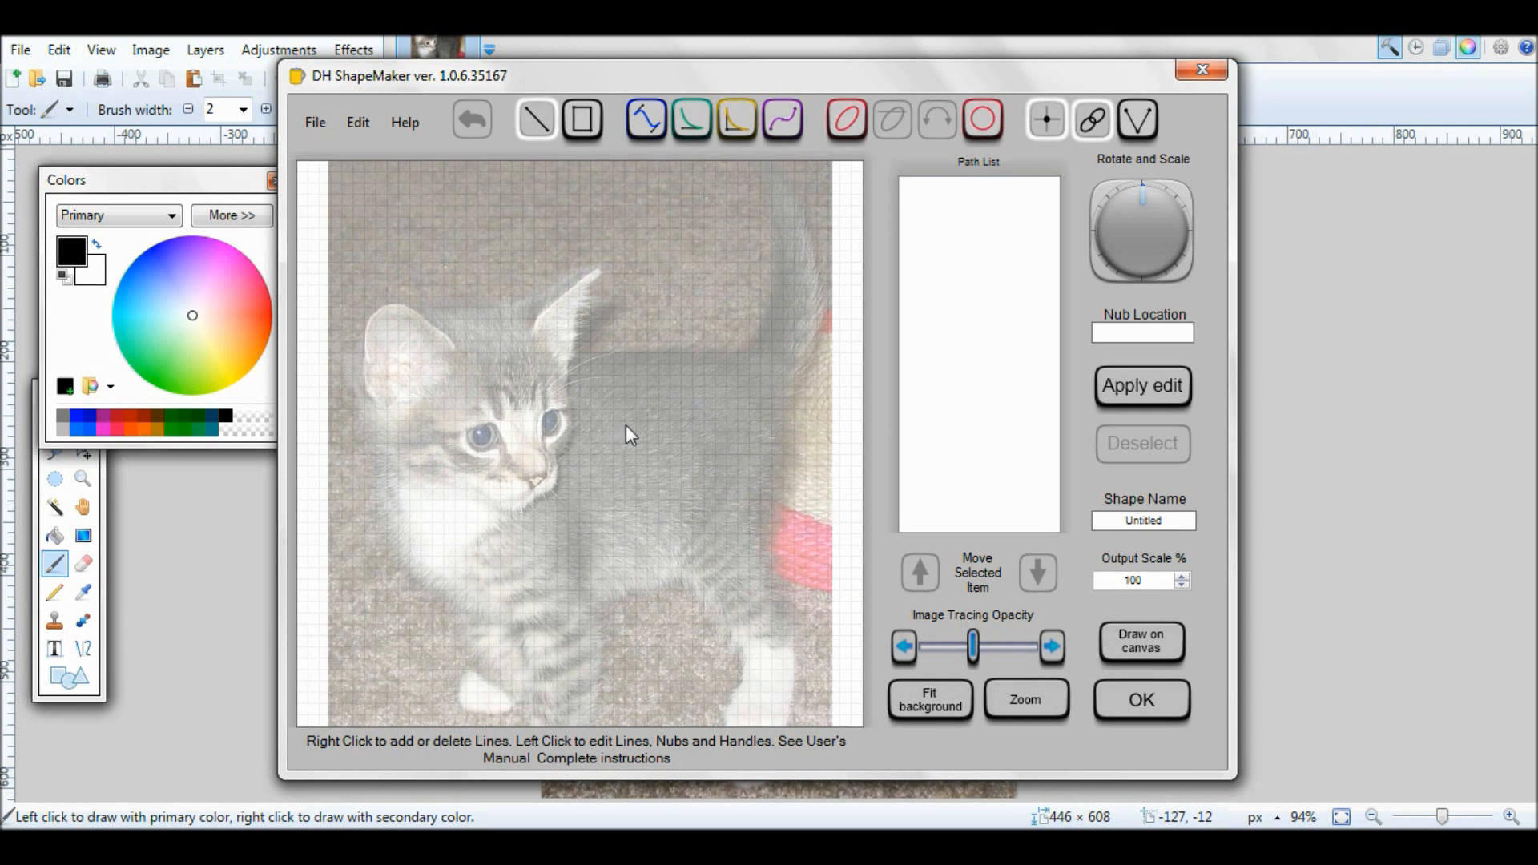
- Place four points of a trial straight-line path over the kitten's head
right_click(455, 330)
right_click(512, 409)
right_click(433, 319)
right_click(534, 308)
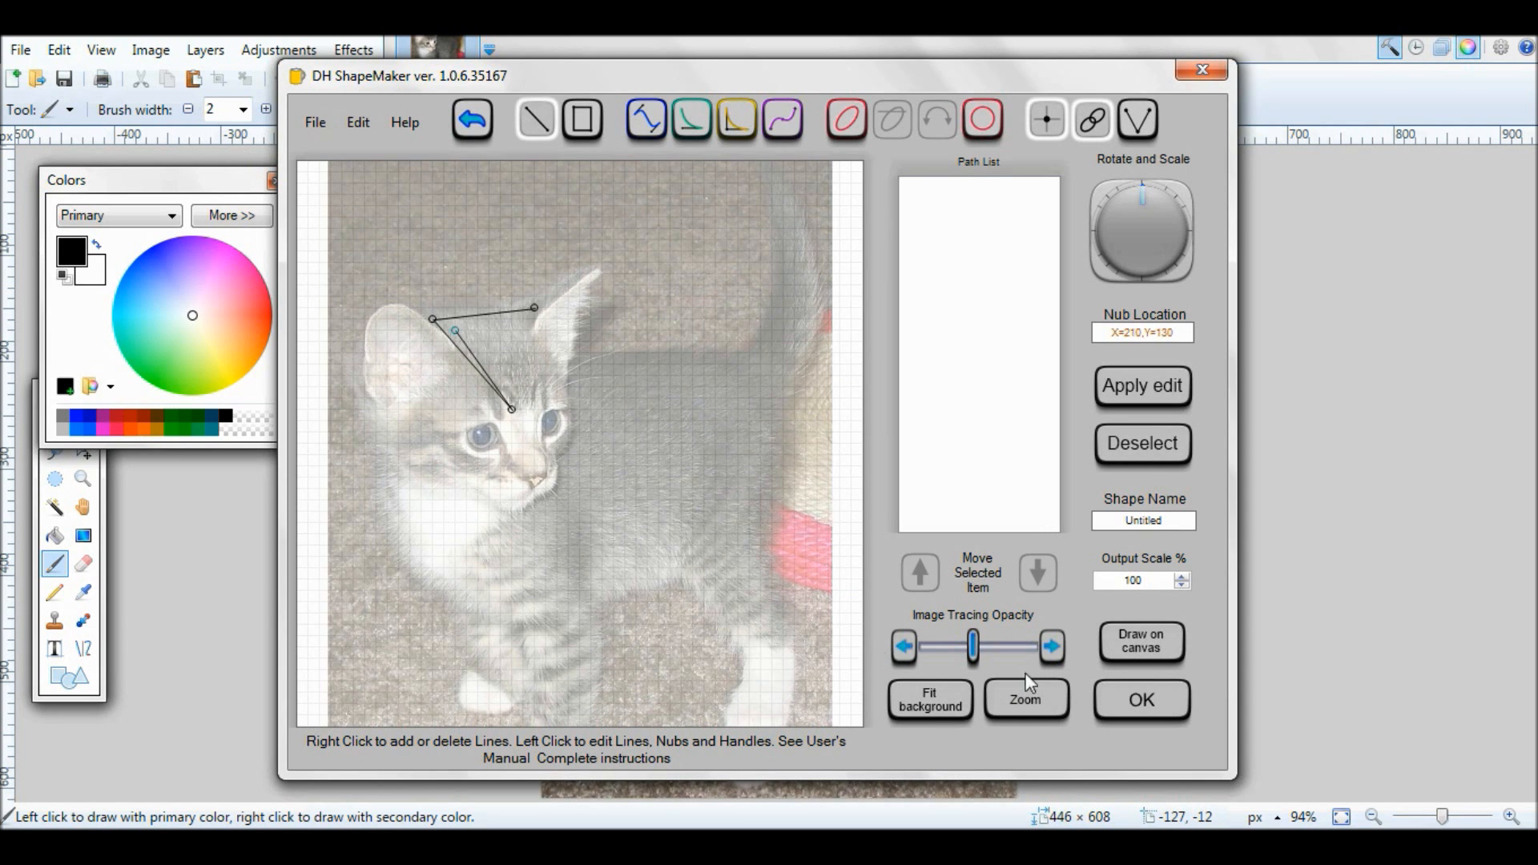
- Compare the trial lines with the zoomed and fitted background views, and undo the lines
click(1029, 702)
click(1031, 700)
click(1031, 701)
click(1032, 700)
click(917, 702)
click(1017, 703)
click(1018, 704)
click(1018, 704)
click(1018, 704)
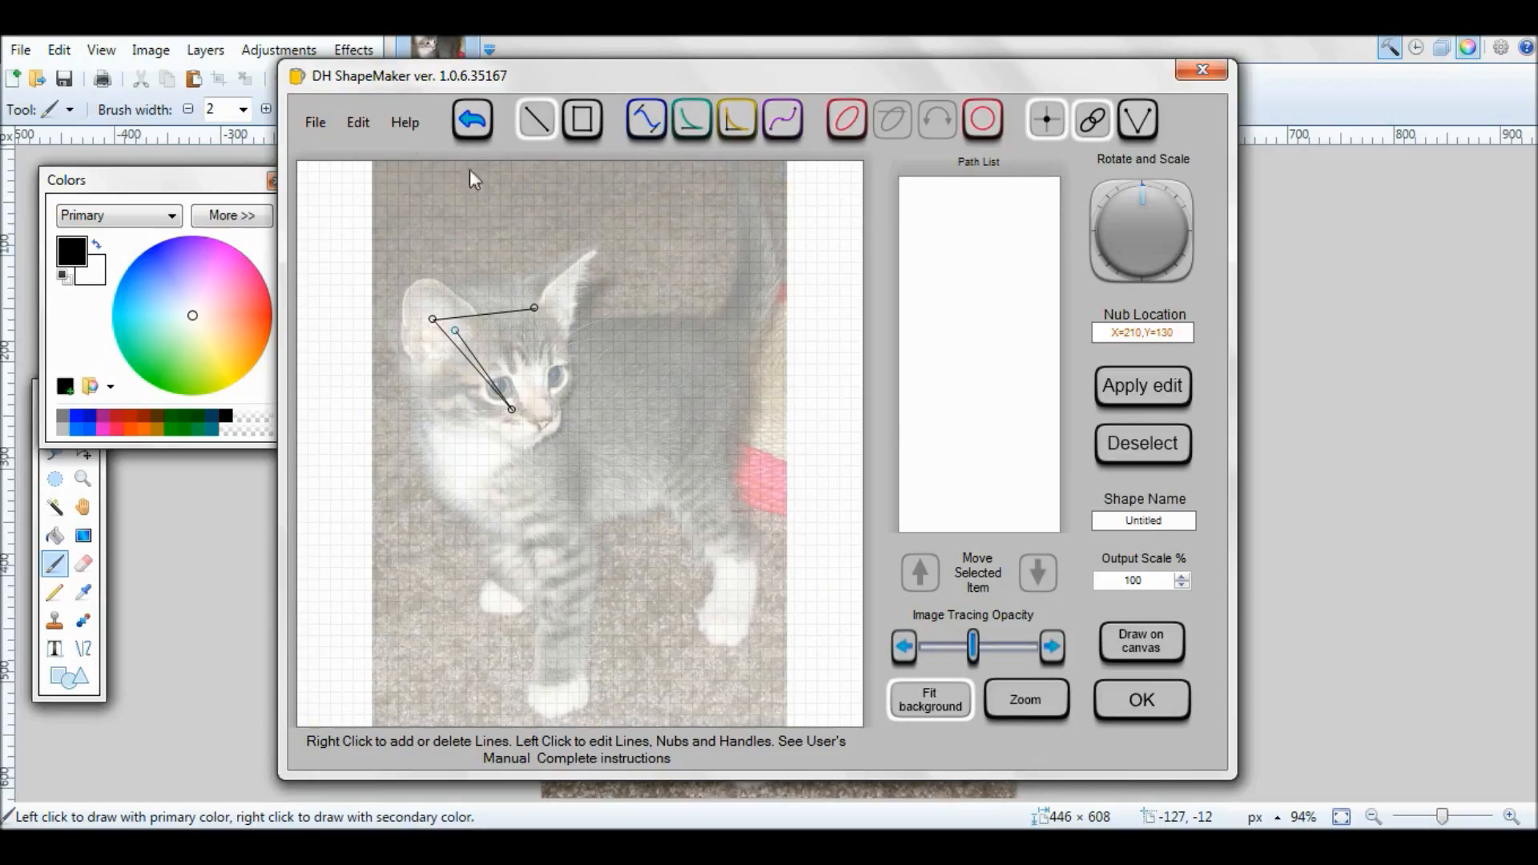
click(460, 126)
click(460, 127)
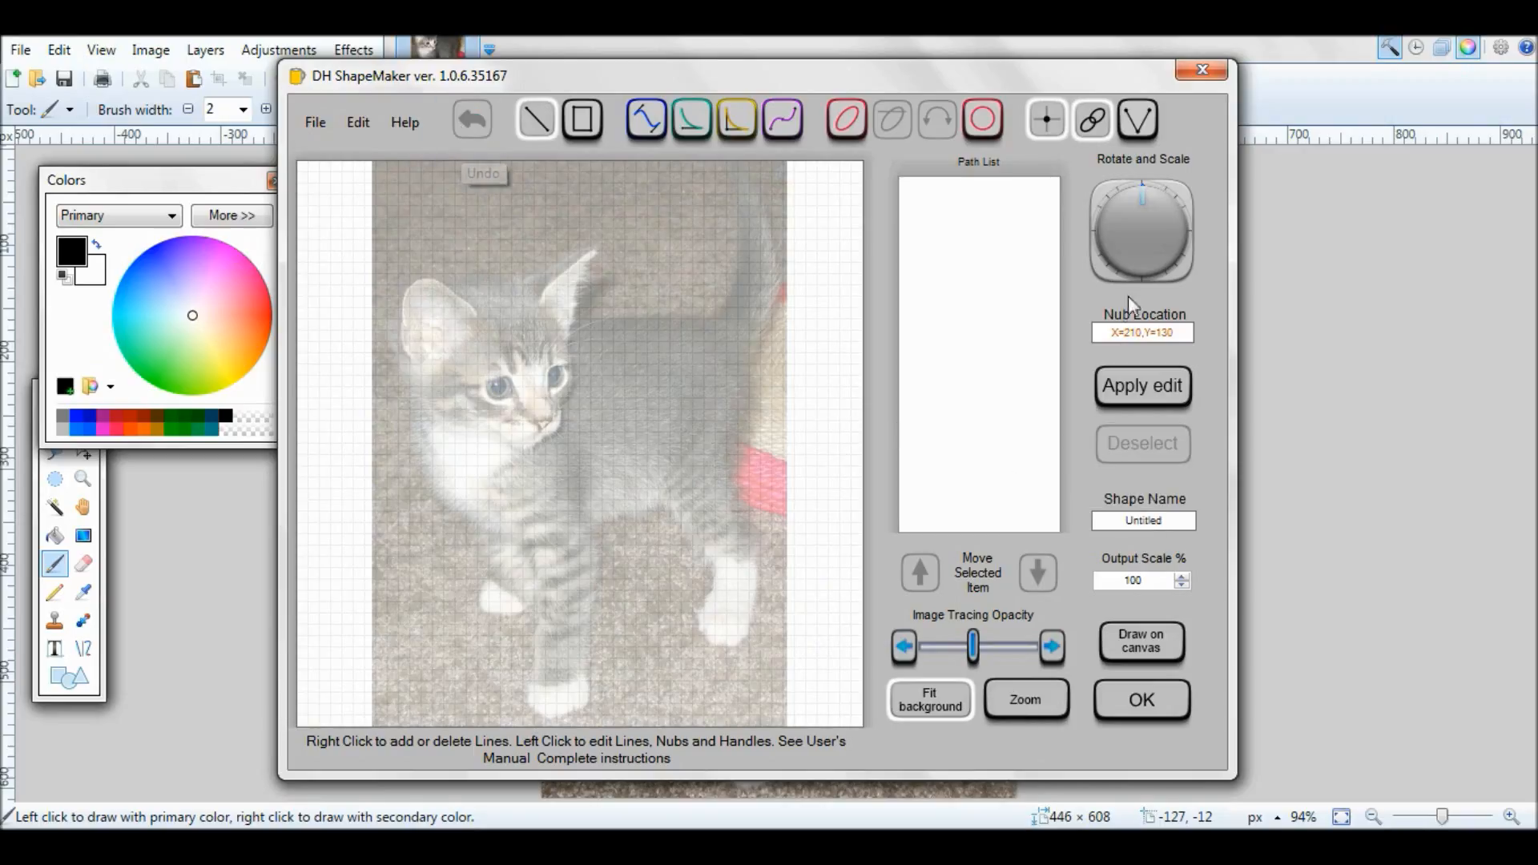
- Inspect the kitten's ears and face in the zoomed view, moving around the photo
click(1022, 691)
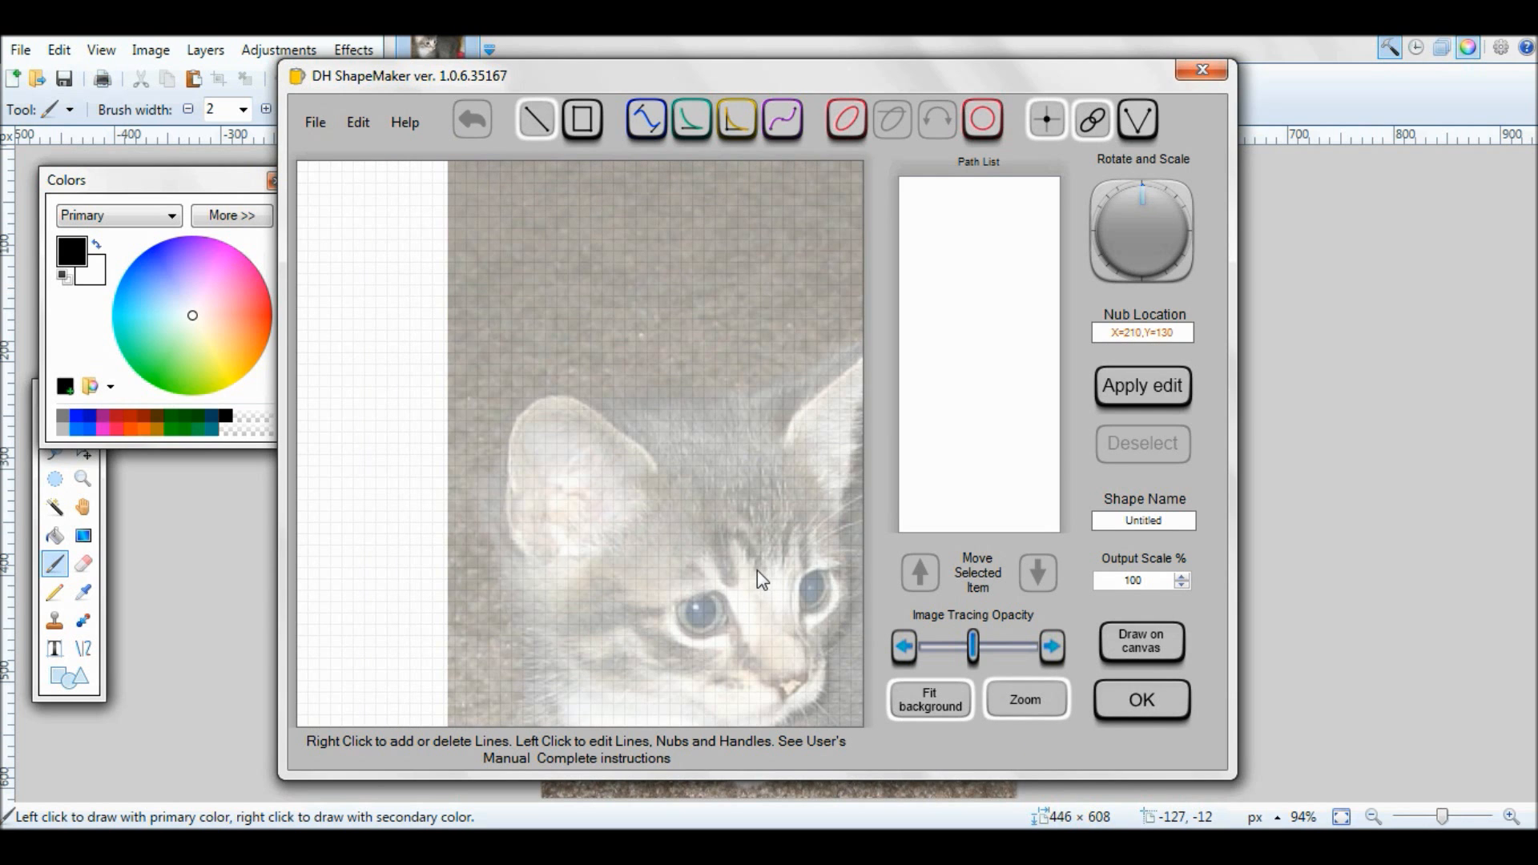
drag(755, 566, 677, 437)
click(1028, 701)
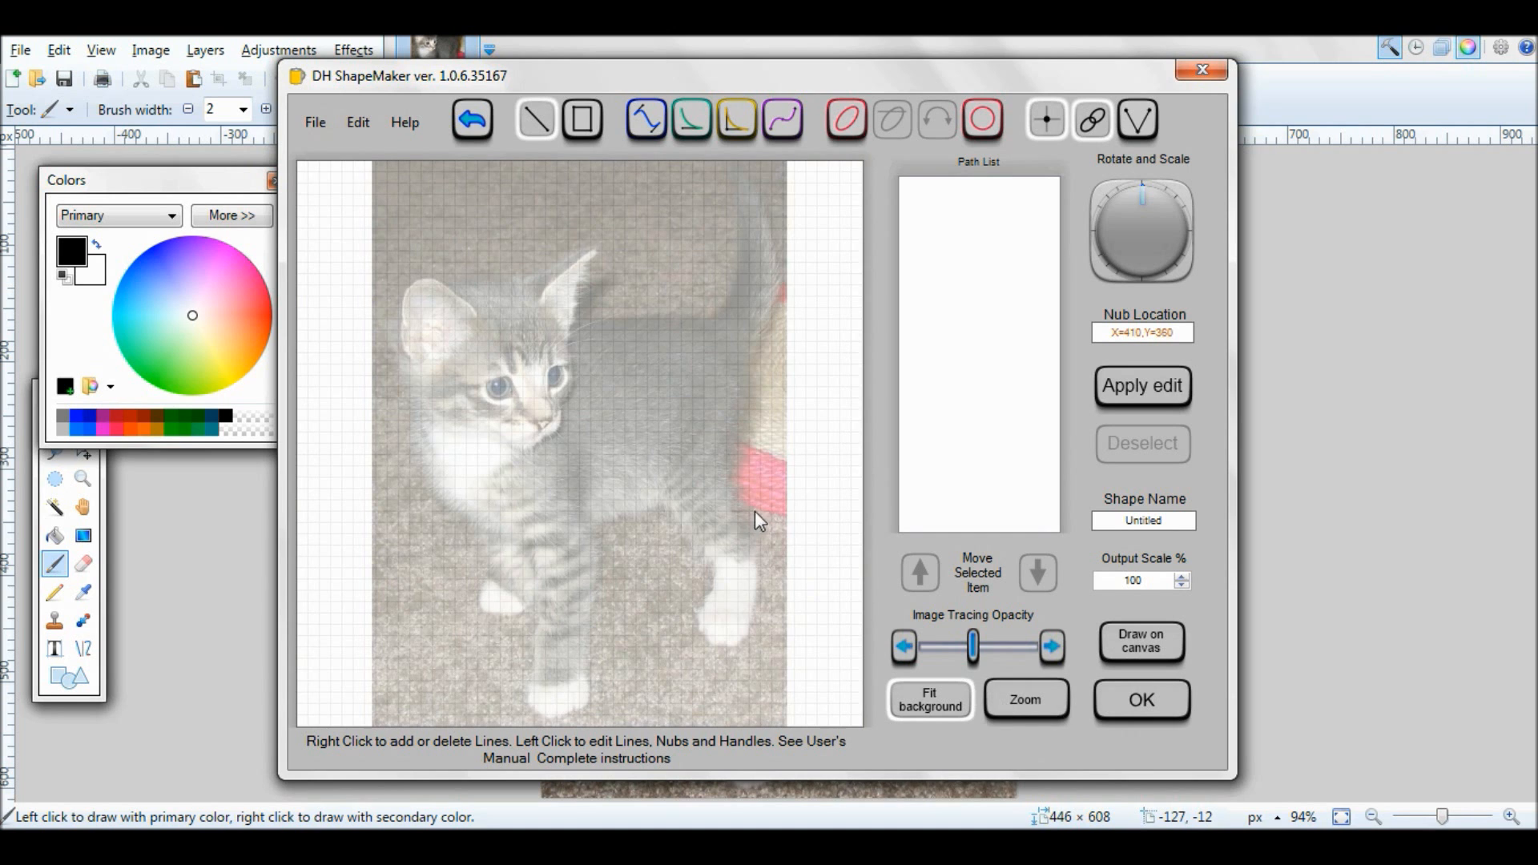
click(1028, 705)
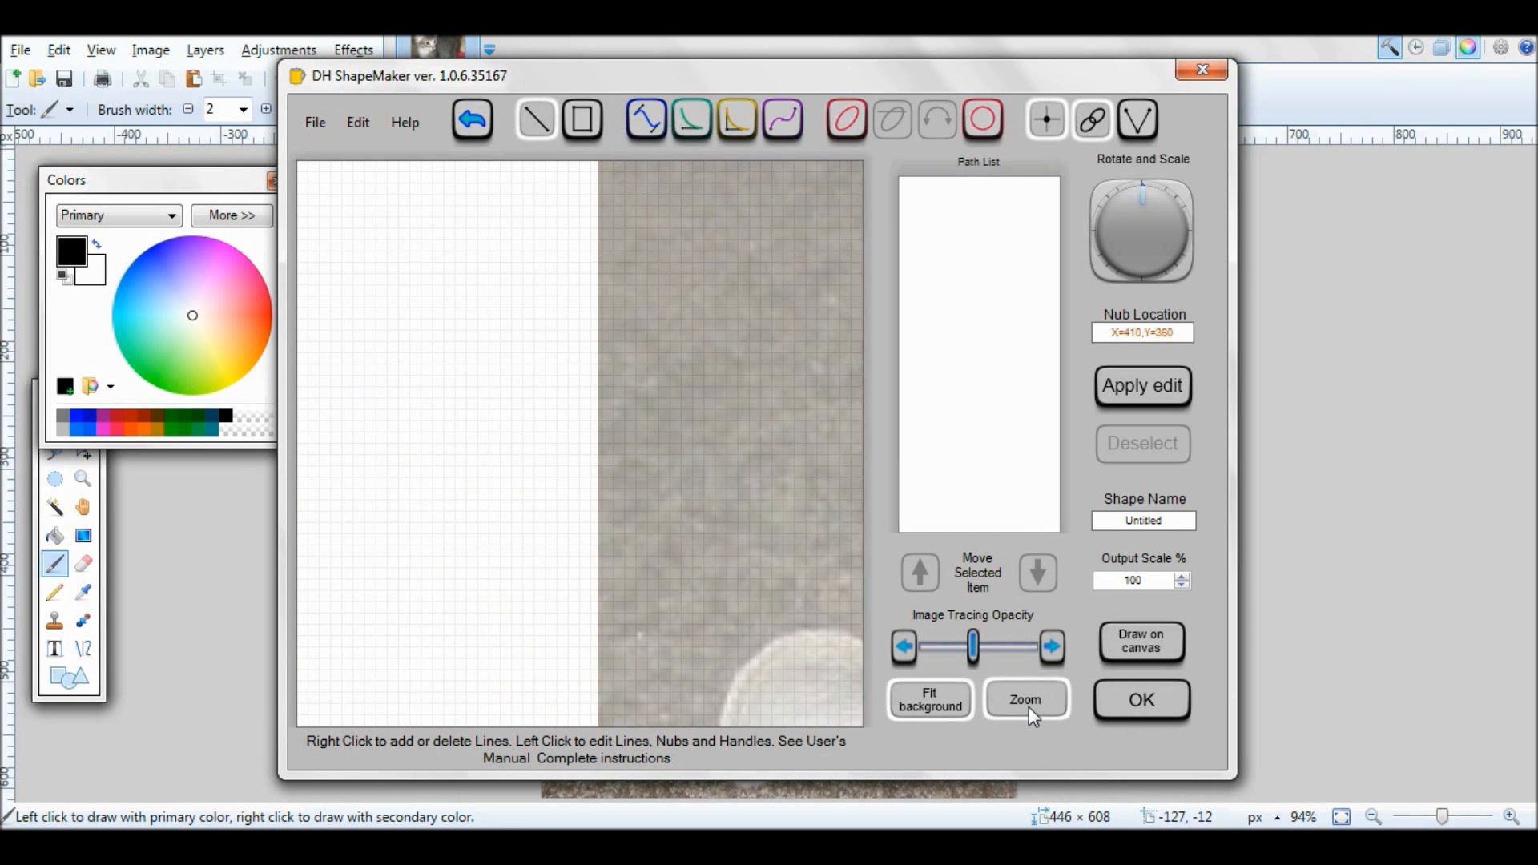
drag(792, 618, 489, 186)
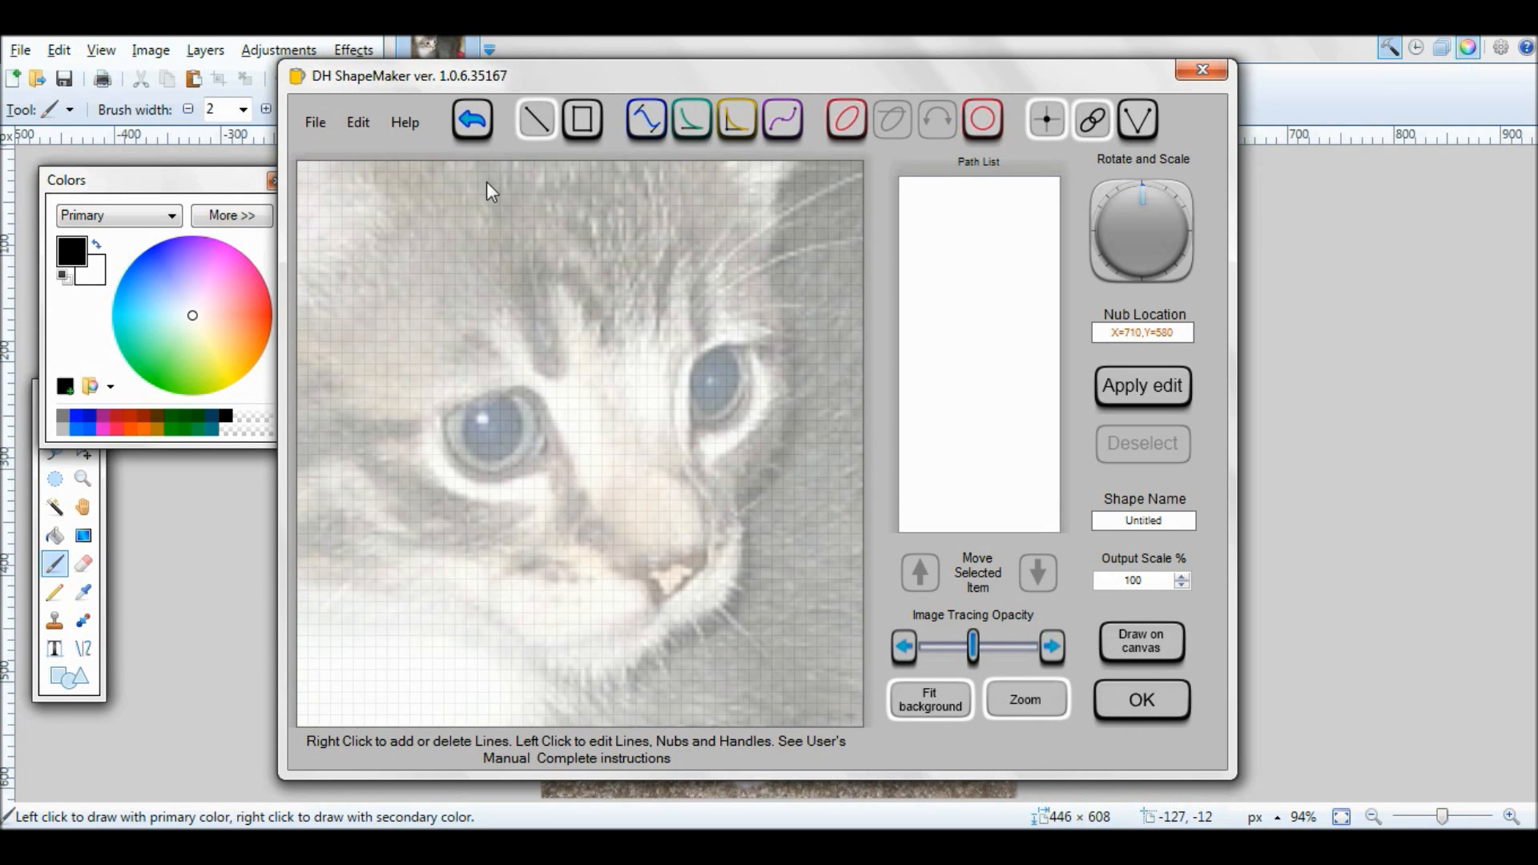
click(1050, 707)
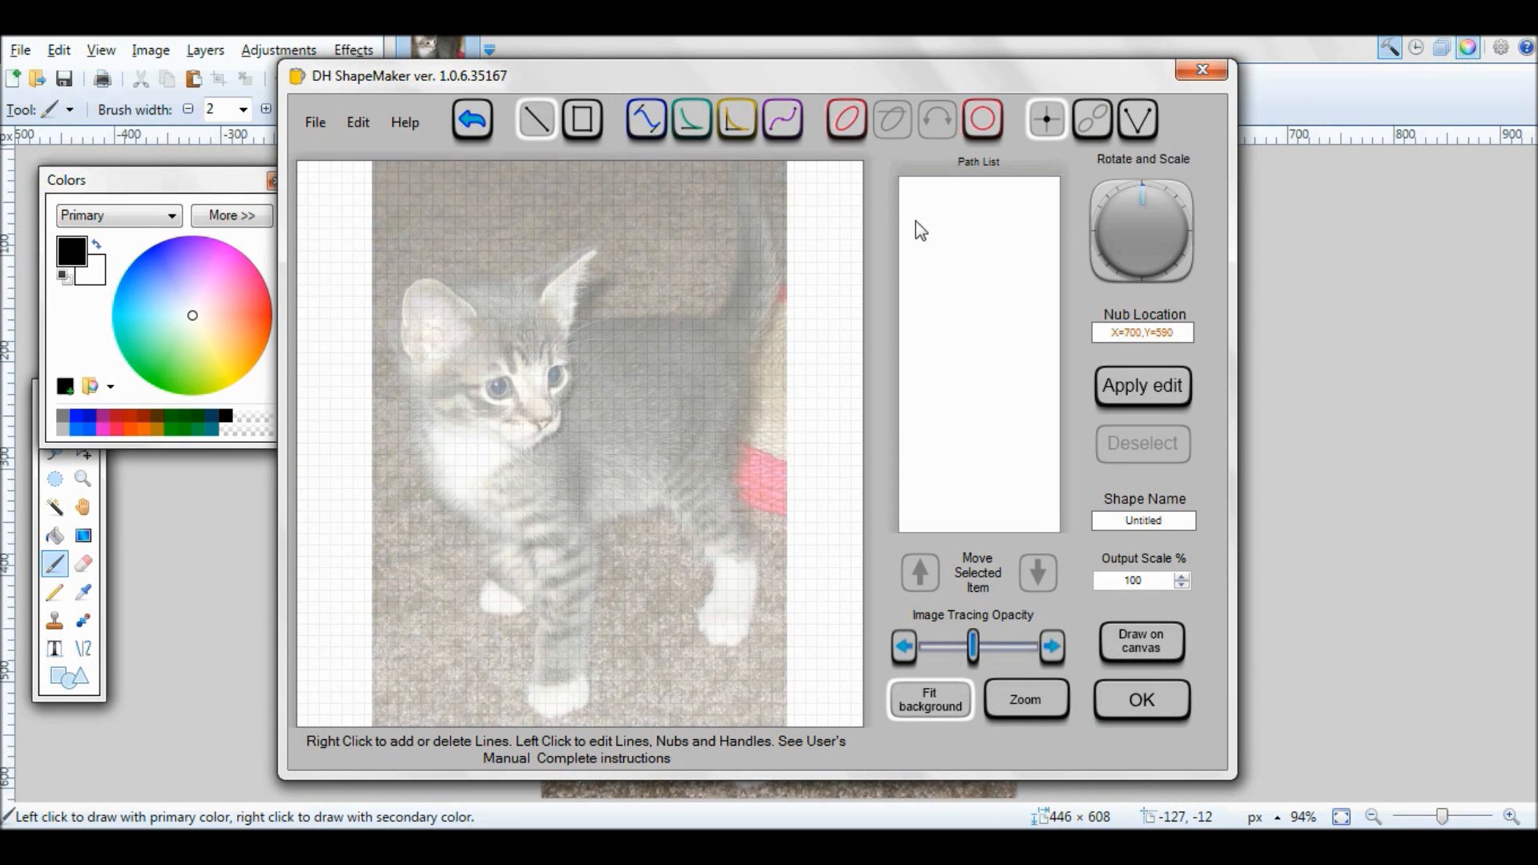
- Turn off snapping to the grid and raise the image tracing opacity to its maximum on the kitten's head
click(1029, 131)
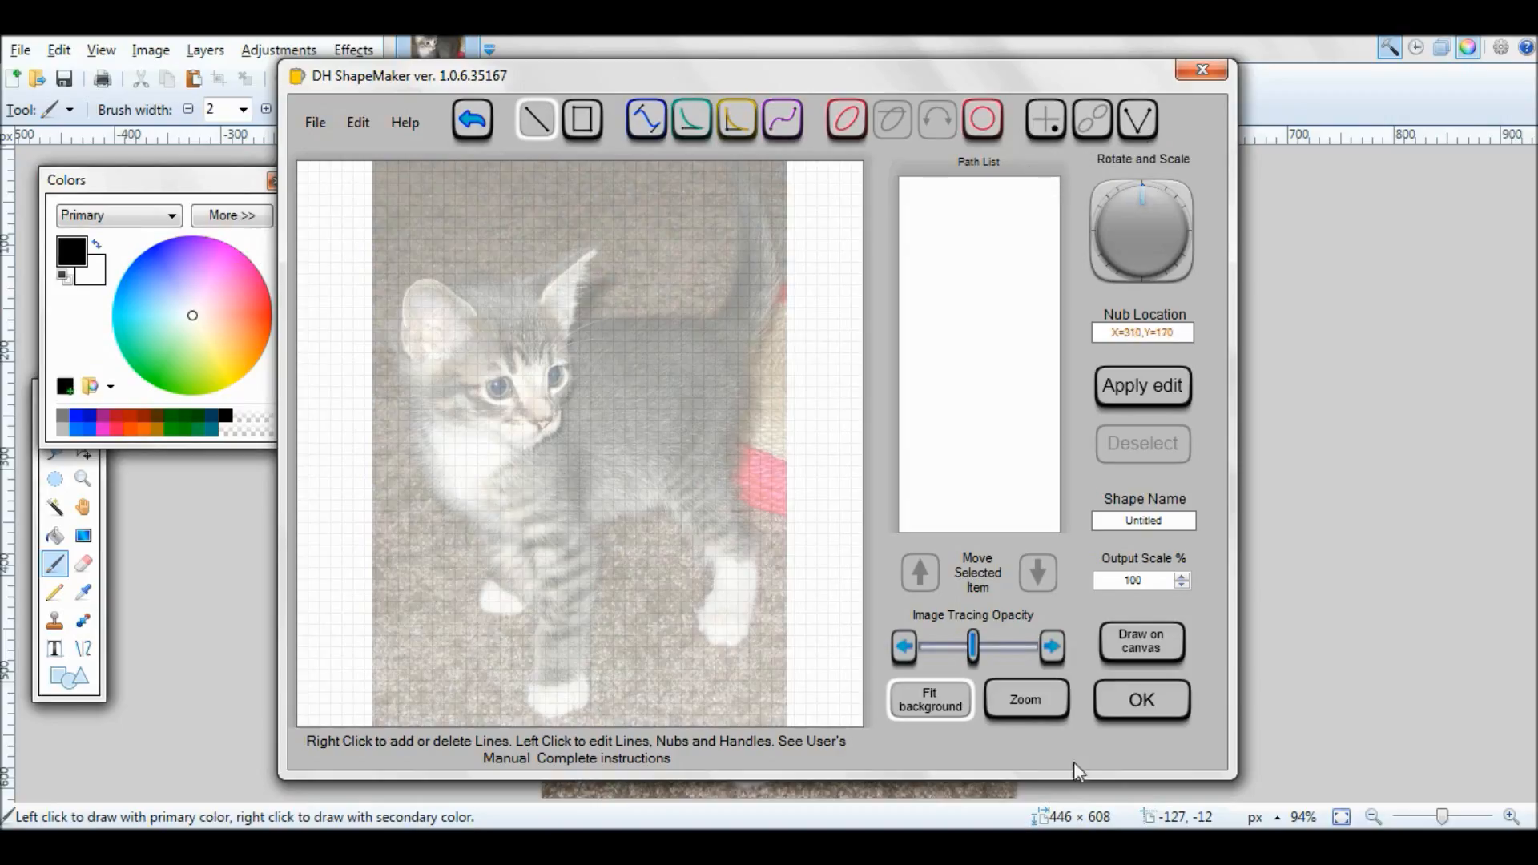
click(1026, 705)
drag(977, 656, 1057, 658)
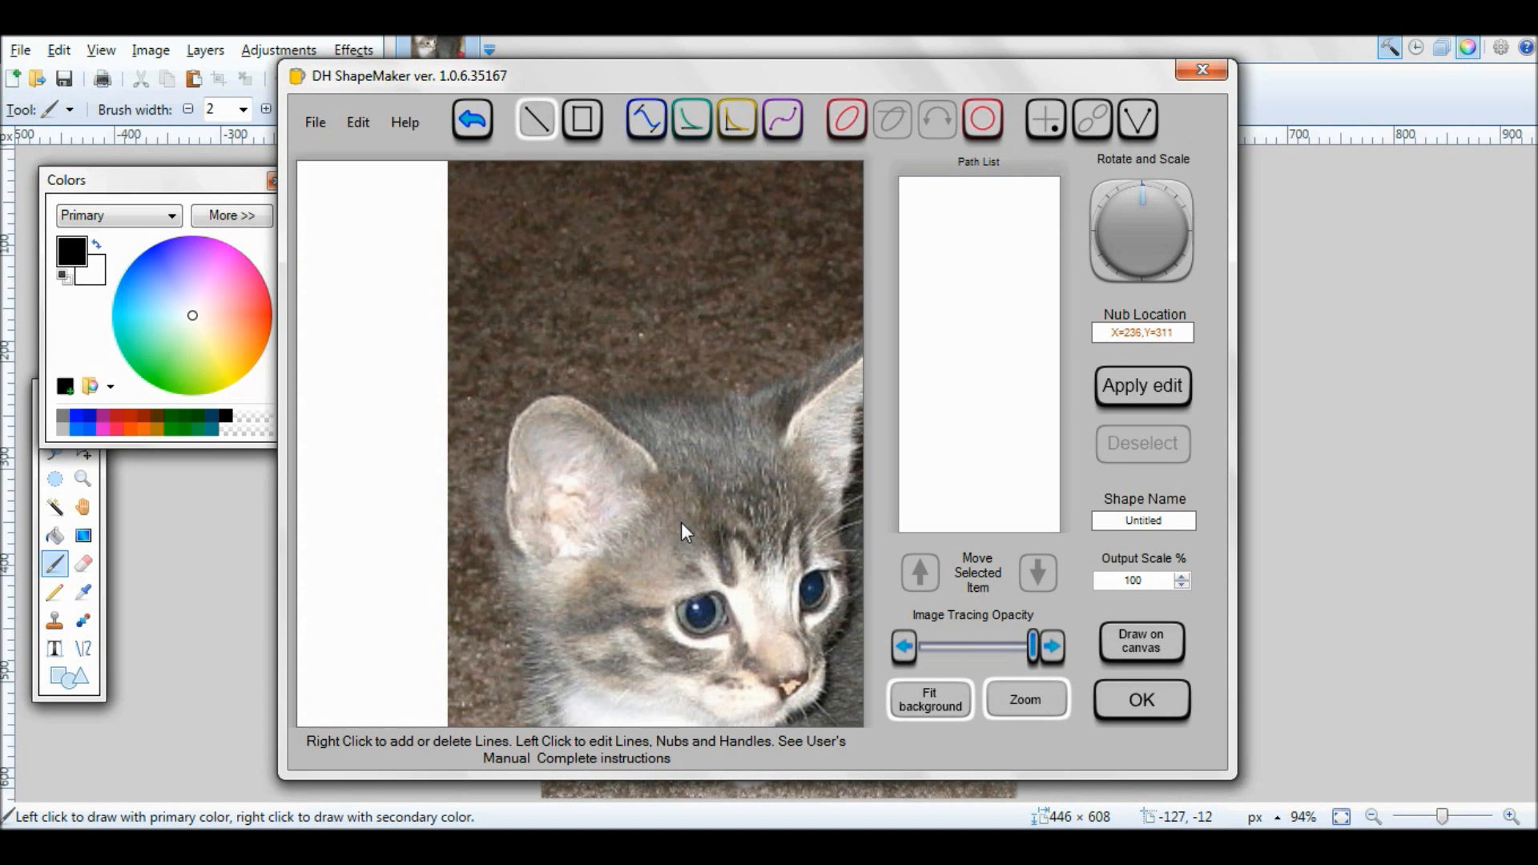
mouse_move(678, 521)
mouse_down()
mouse_move(512, 430)
mouse_move(511, 399)
mouse_move(526, 400)
mouse_up()
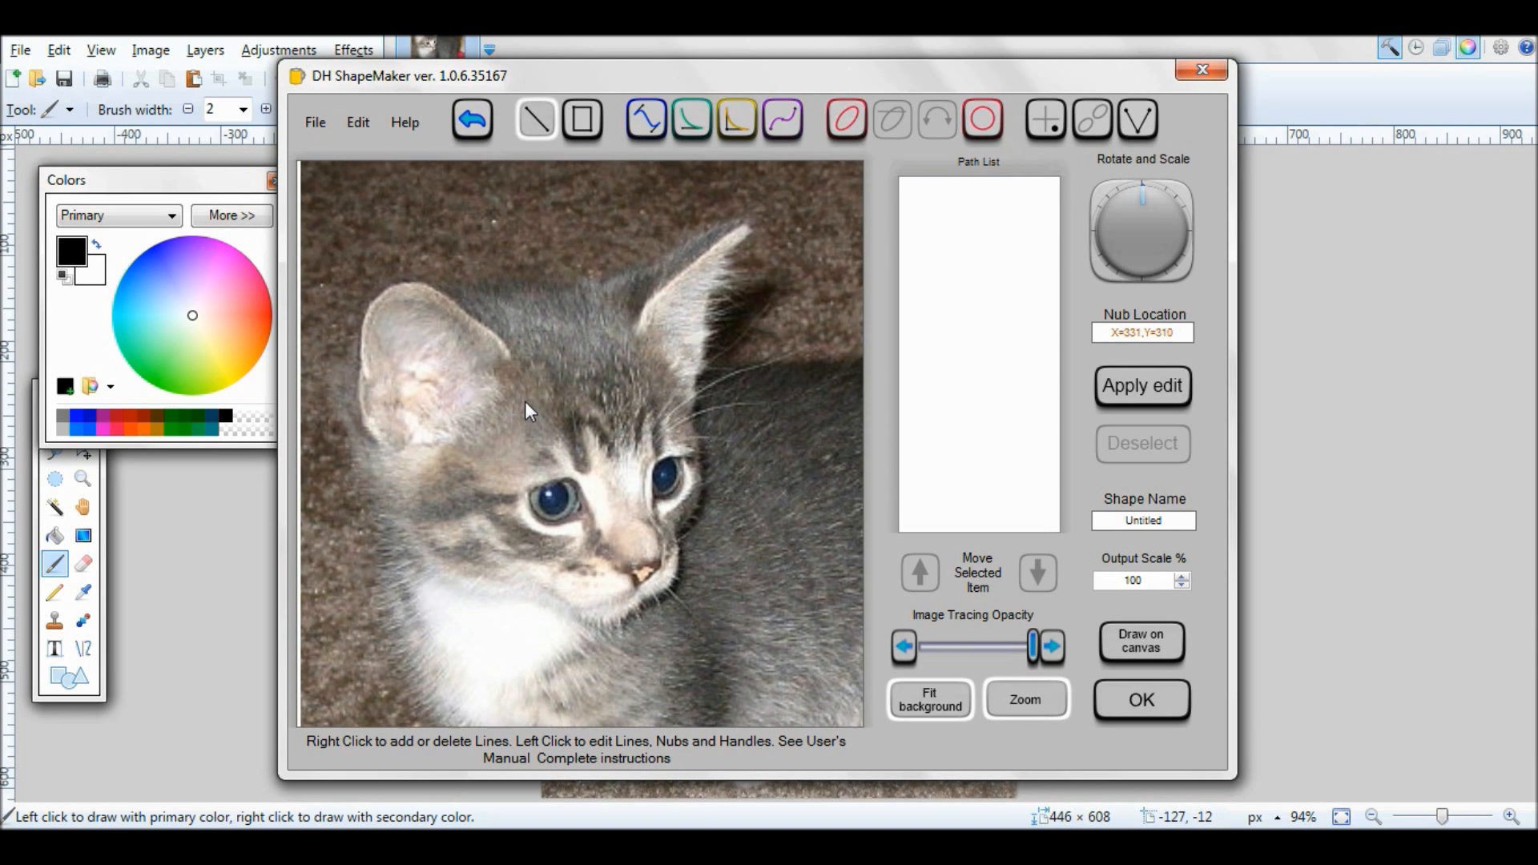
- Start a cubic Bézier path at the kitten's cheek and curve its first segment up to the base of the broad ear
click(392, 552)
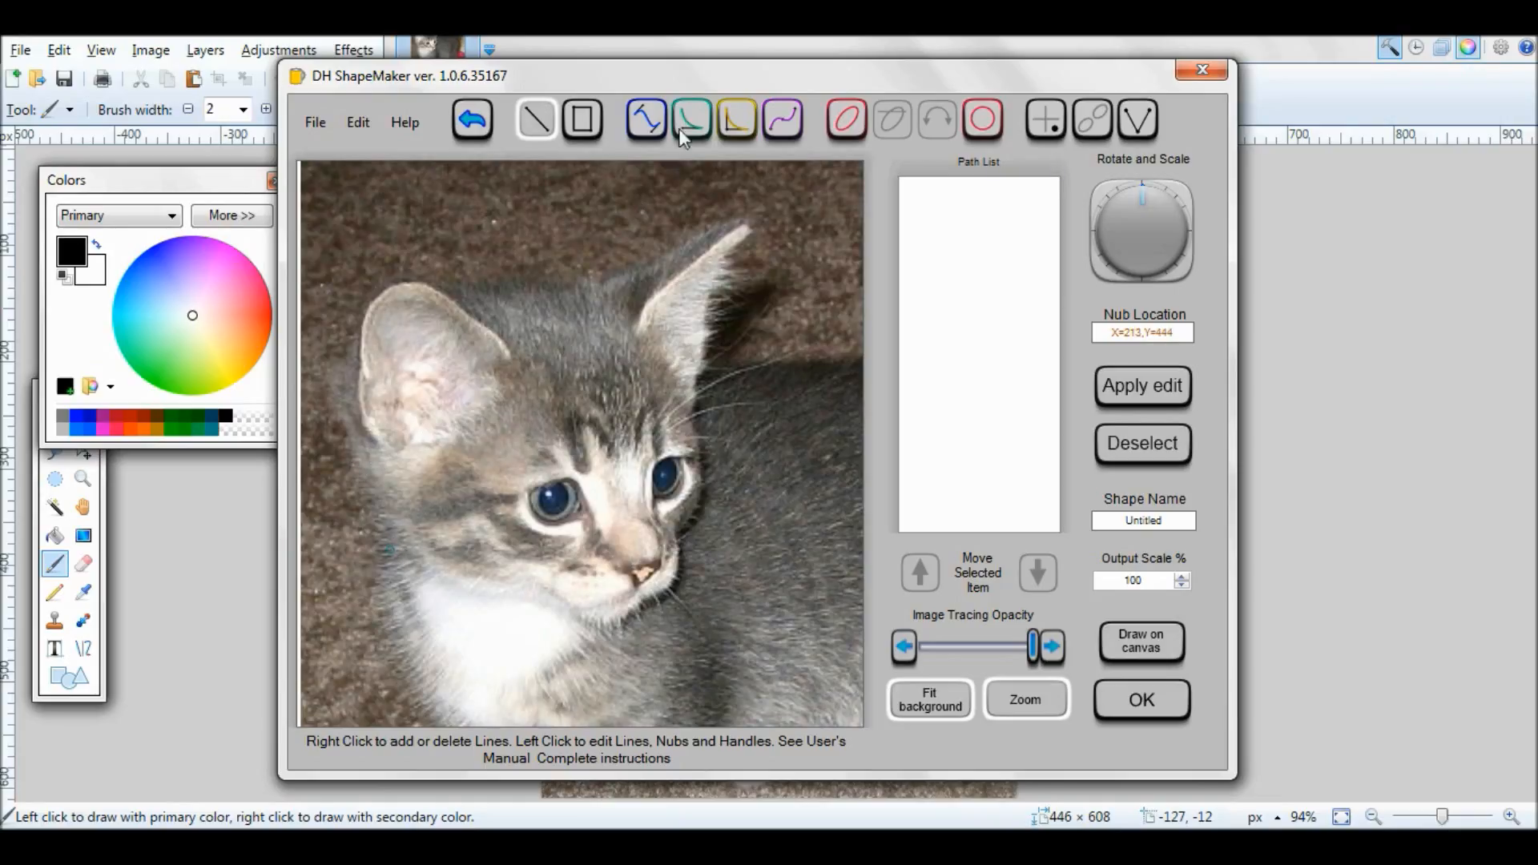
click(648, 131)
click(371, 450)
click(373, 450)
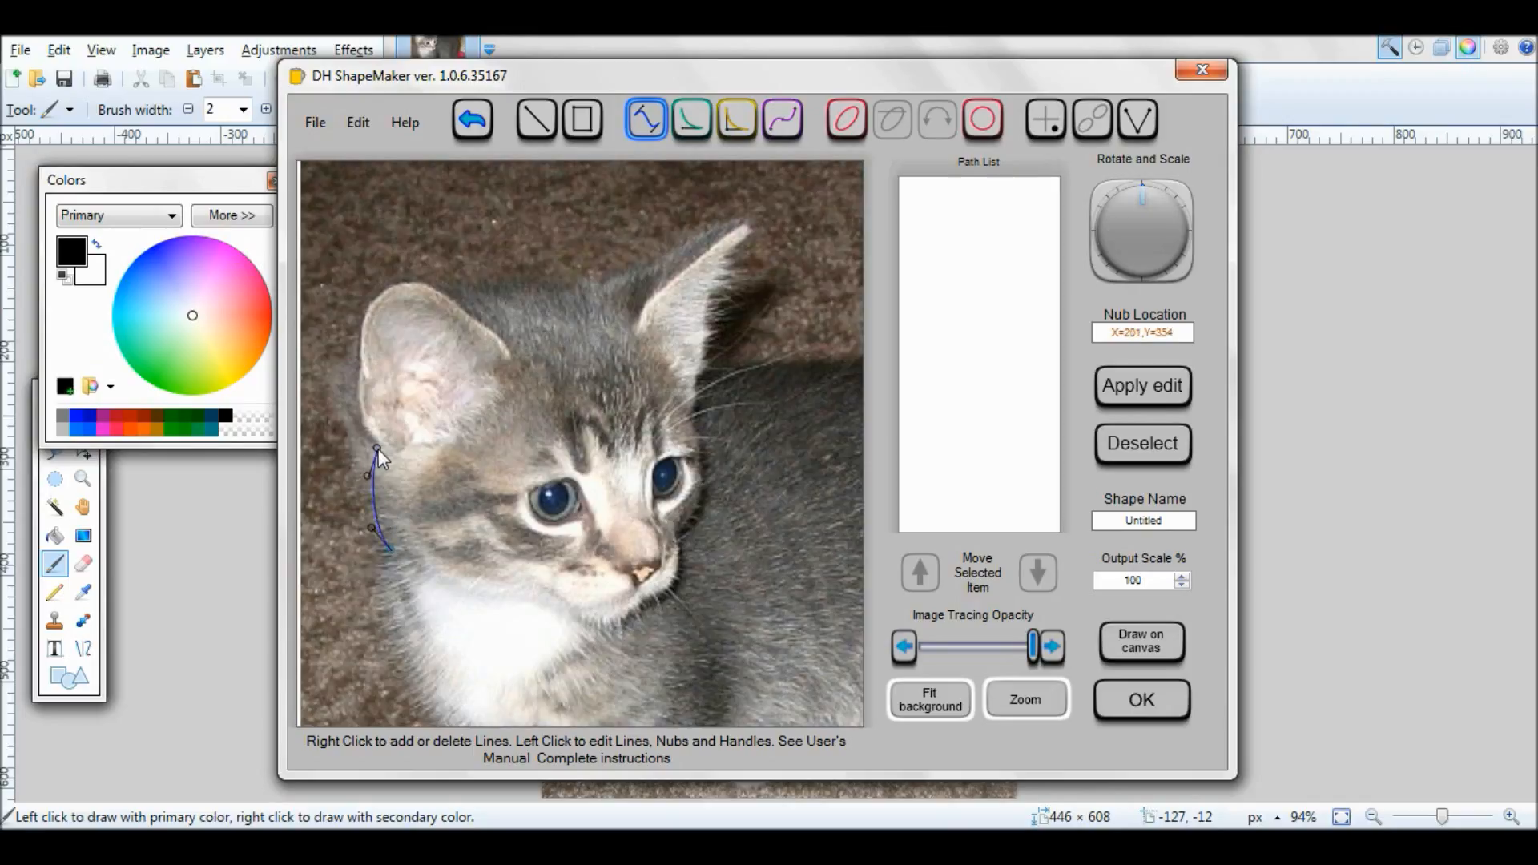
drag(372, 529, 379, 530)
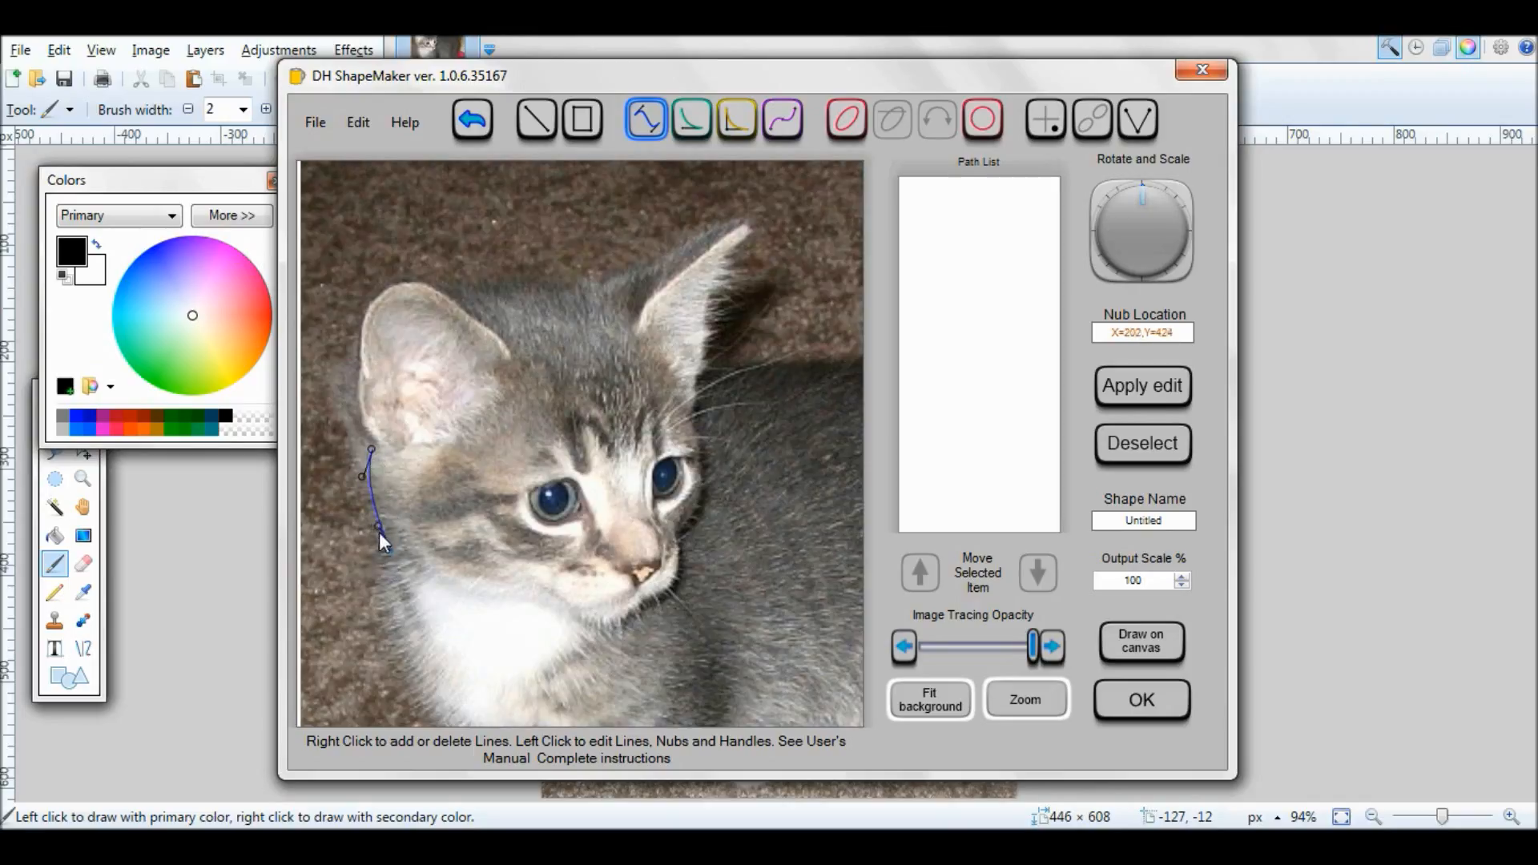
- Add a path segment up the outer side of the broad ear and adjust its handles to the ear's edge
click(390, 285)
drag(395, 322, 329, 305)
drag(390, 406, 358, 411)
mouse_move(327, 300)
mouse_down()
mouse_move(346, 323)
mouse_move(340, 307)
mouse_up()
- Lower the image tracing opacity and continue the outline across the top of the head to the pointed ear's base
drag(1027, 646, 992, 647)
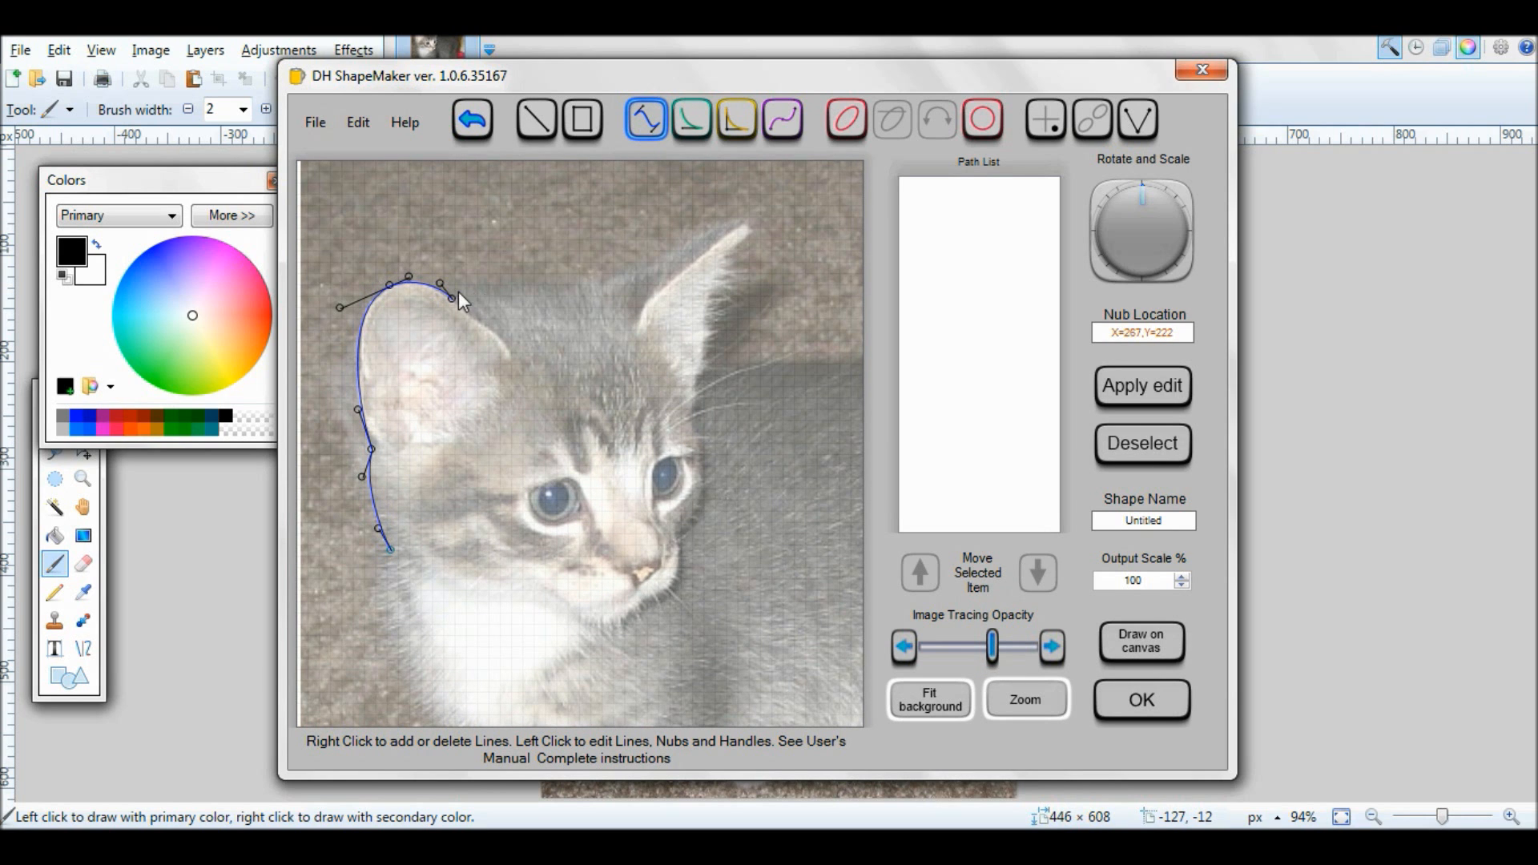
drag(450, 297, 464, 304)
right_click(591, 285)
drag(545, 315, 561, 244)
drag(482, 329, 600, 287)
- Extend the outline along the upper edge of the pointed ear to its tip and fit the curve
right_click(749, 222)
drag(720, 274, 681, 214)
drag(643, 312, 641, 278)
drag(680, 213, 676, 228)
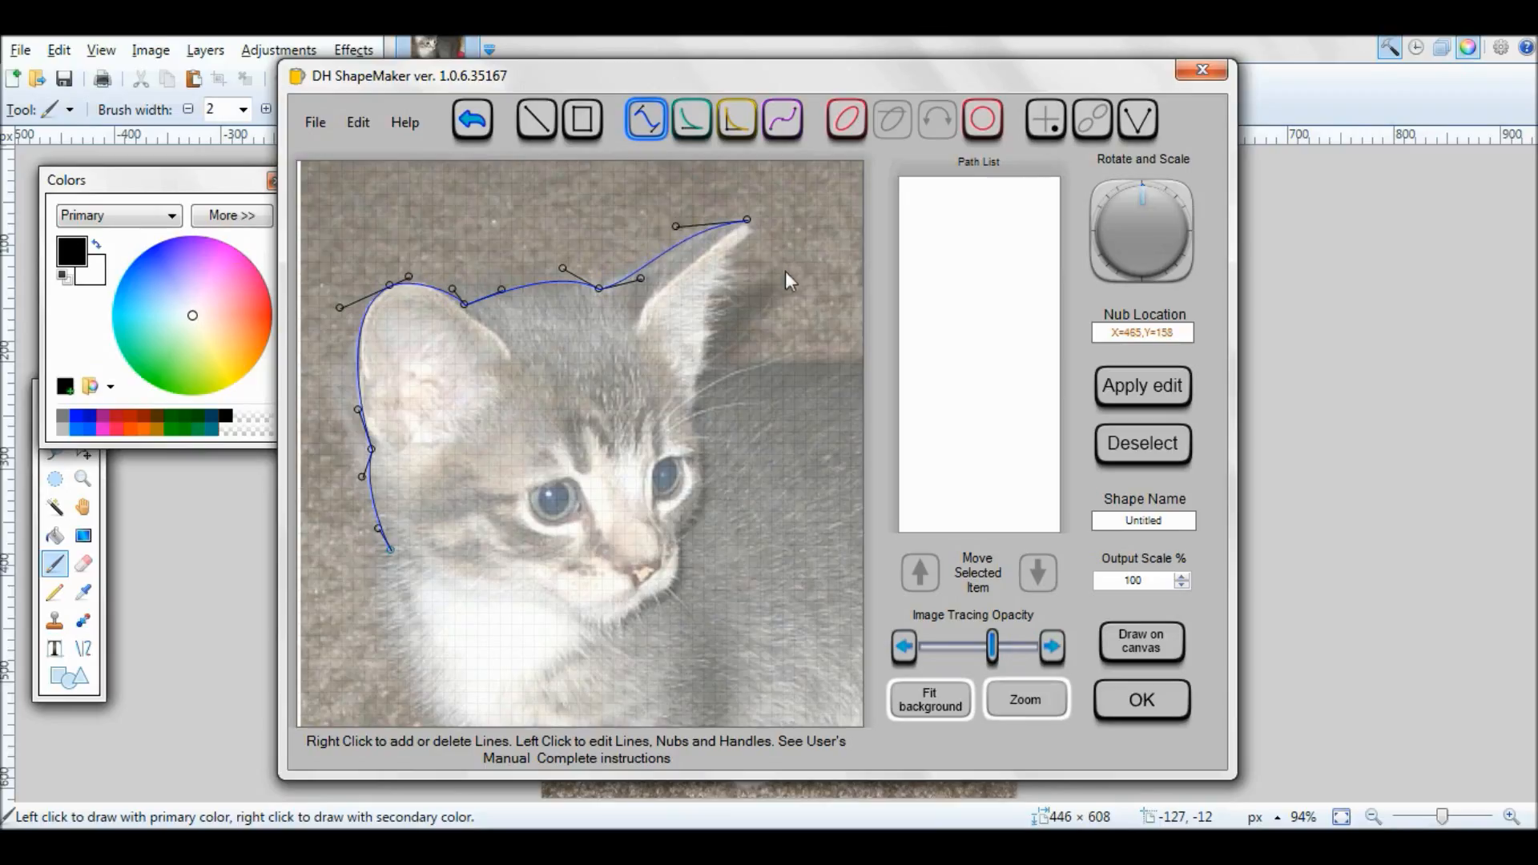
- Trace the pointed ear's rear edge from the tip down to the neck with two fitted curve segments
right_click(732, 254)
drag(732, 253, 724, 262)
drag(749, 240, 738, 246)
right_click(695, 389)
drag(671, 306, 703, 305)
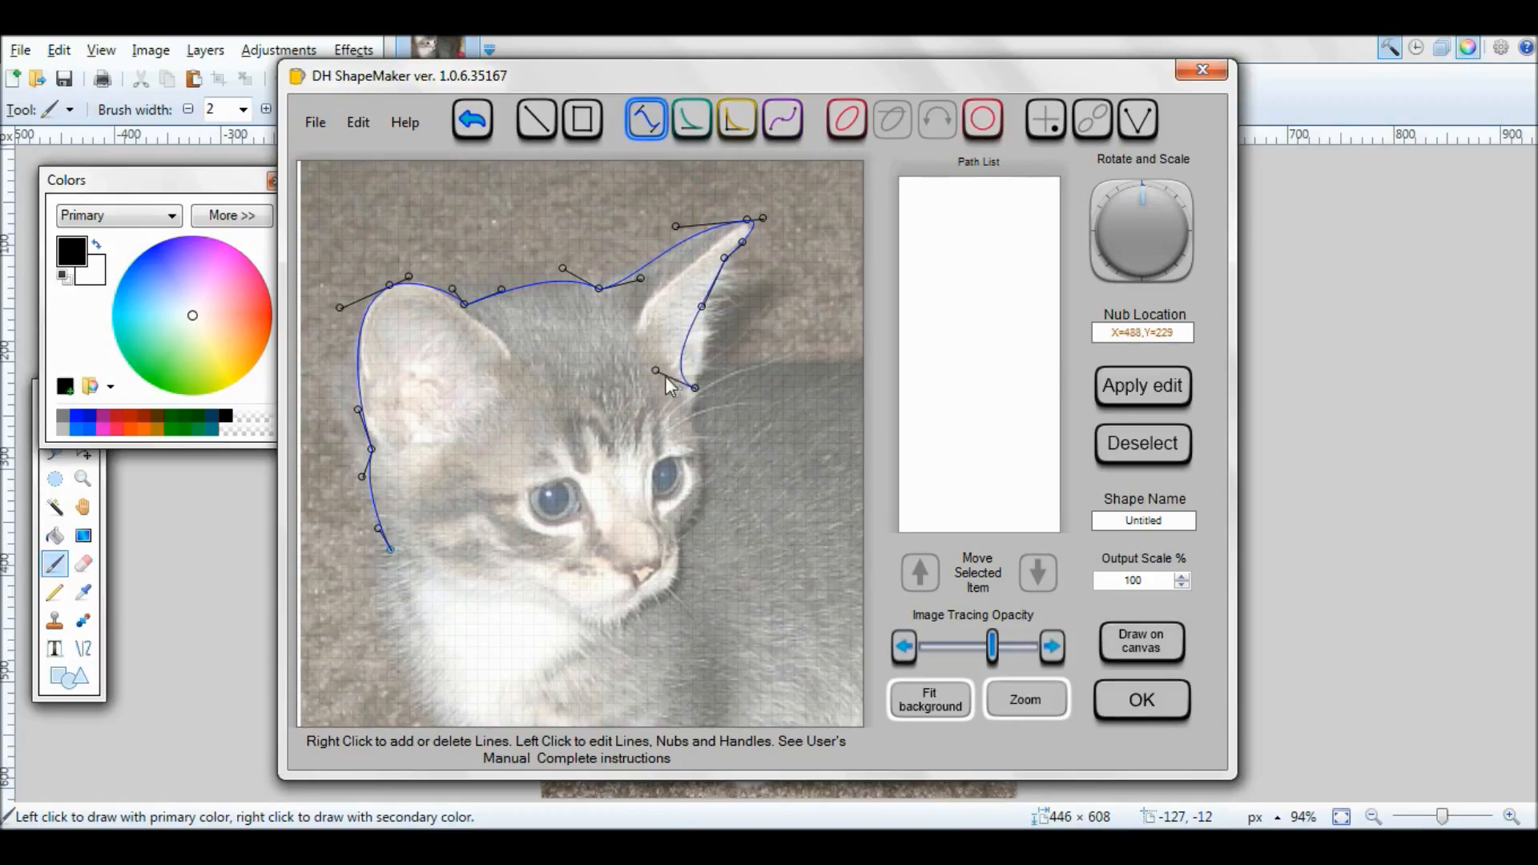
drag(663, 364, 705, 367)
- Extend the outline along the kitten's back towards the tail and flatten the segment with its handles
drag(761, 409, 460, 411)
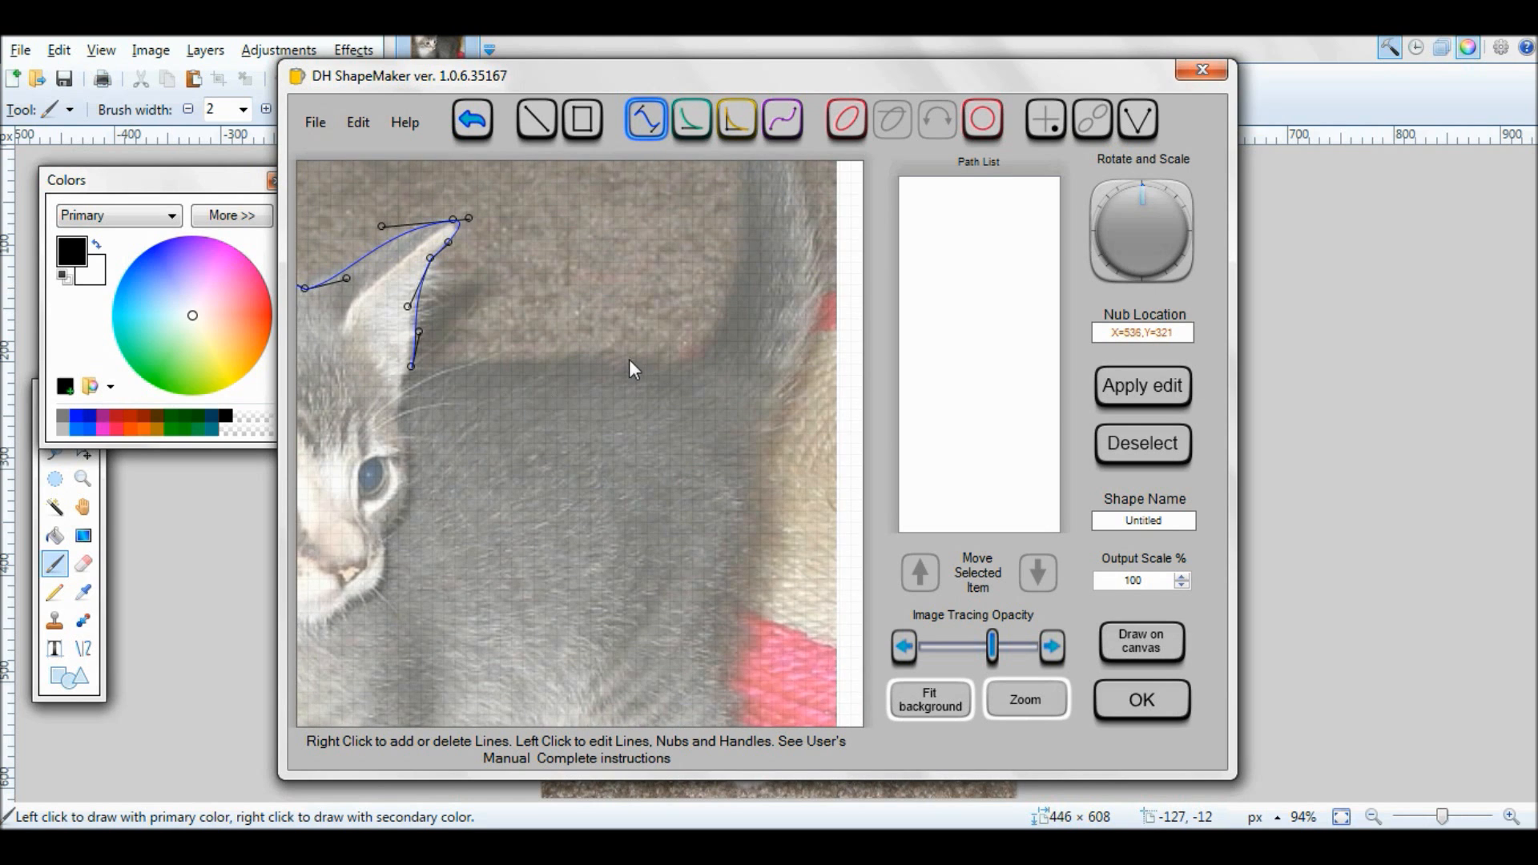
right_click(678, 363)
drag(530, 451, 578, 362)
drag(396, 439, 494, 353)
drag(694, 342, 564, 453)
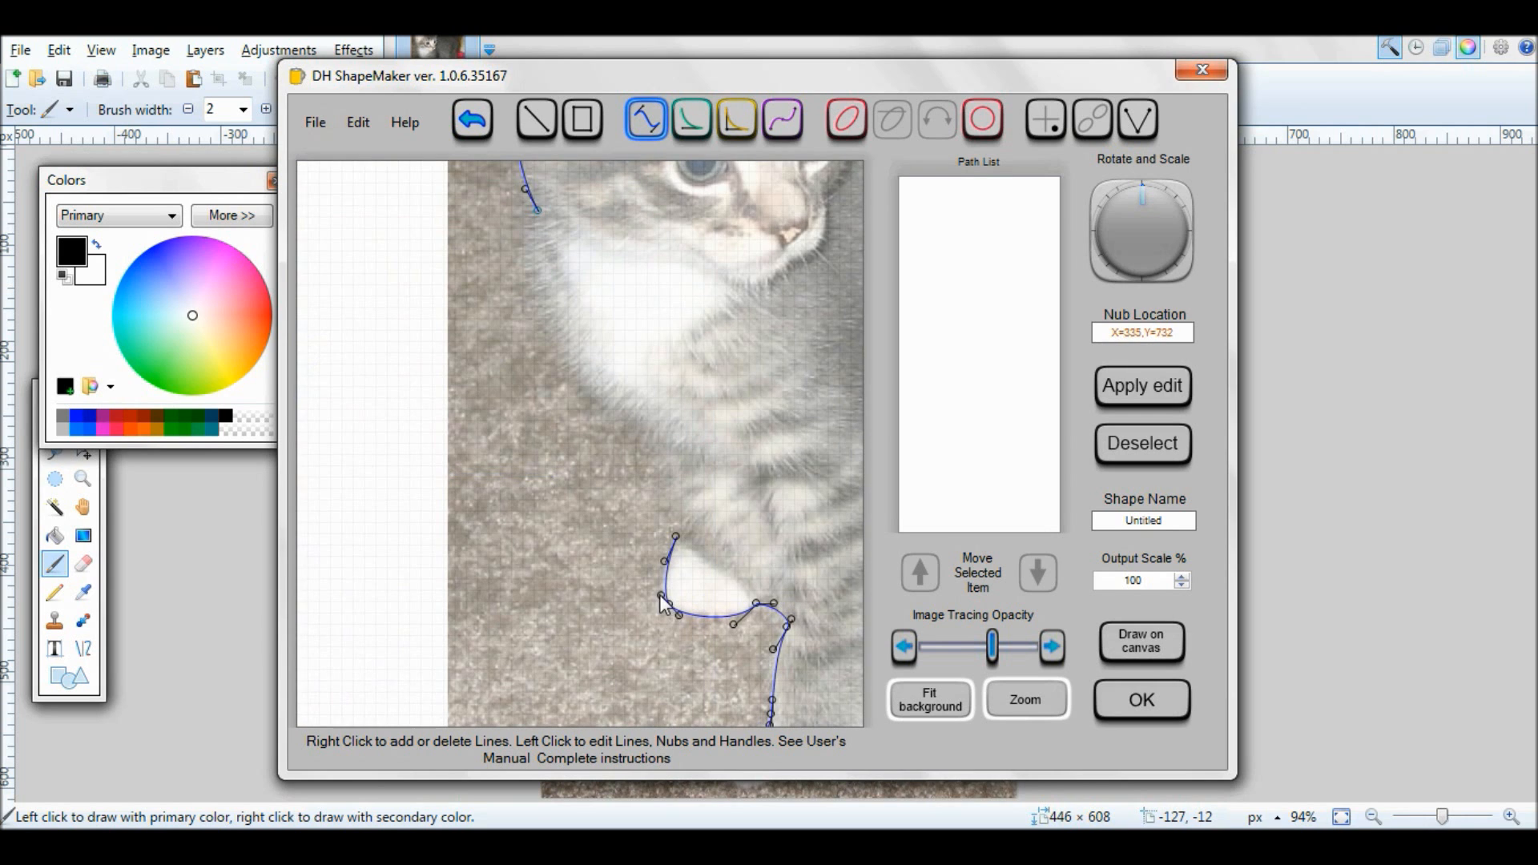
- Continue the outline from above the far front paw up the leg to the lower chest
right_click(670, 450)
drag(690, 508, 682, 503)
drag(627, 419, 639, 545)
- Trace the chest up to the path's starting point at the cheek and apply the finished kitten outline
right_click(542, 427)
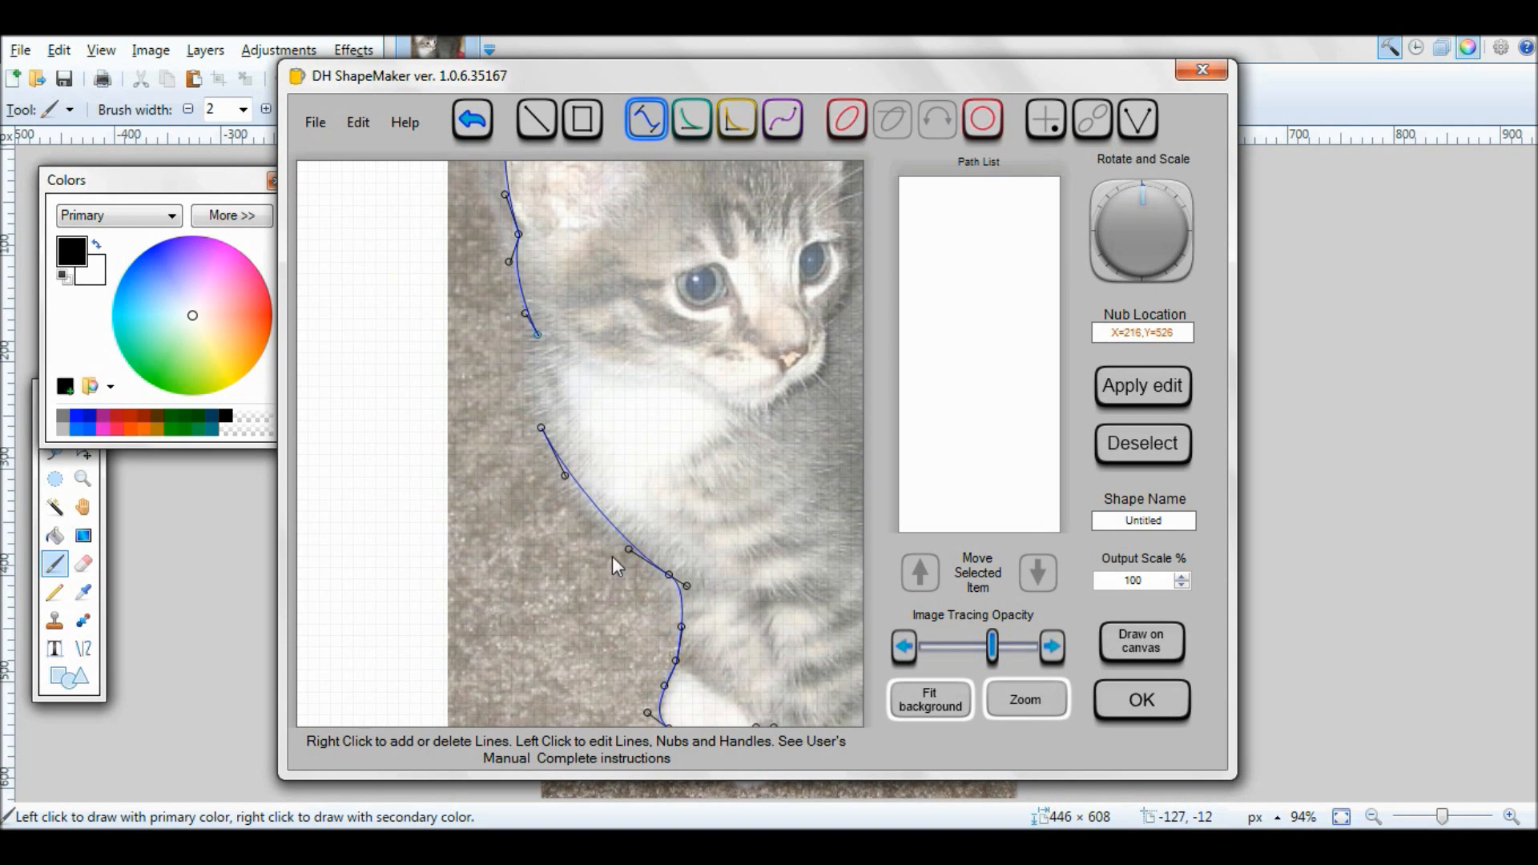
drag(628, 551, 623, 550)
right_click(538, 344)
drag(530, 410, 540, 406)
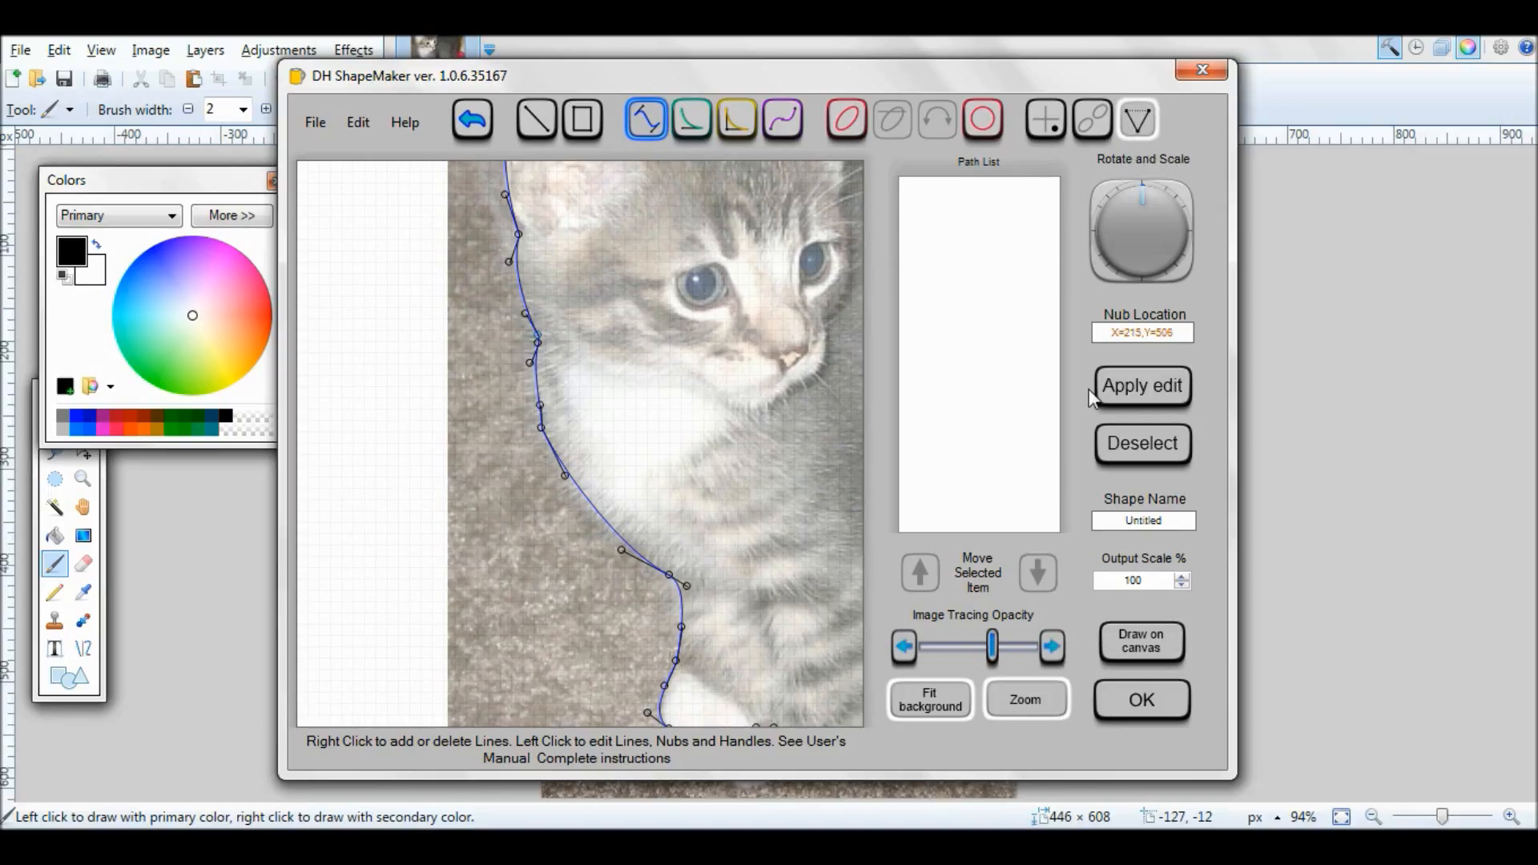
click(1035, 705)
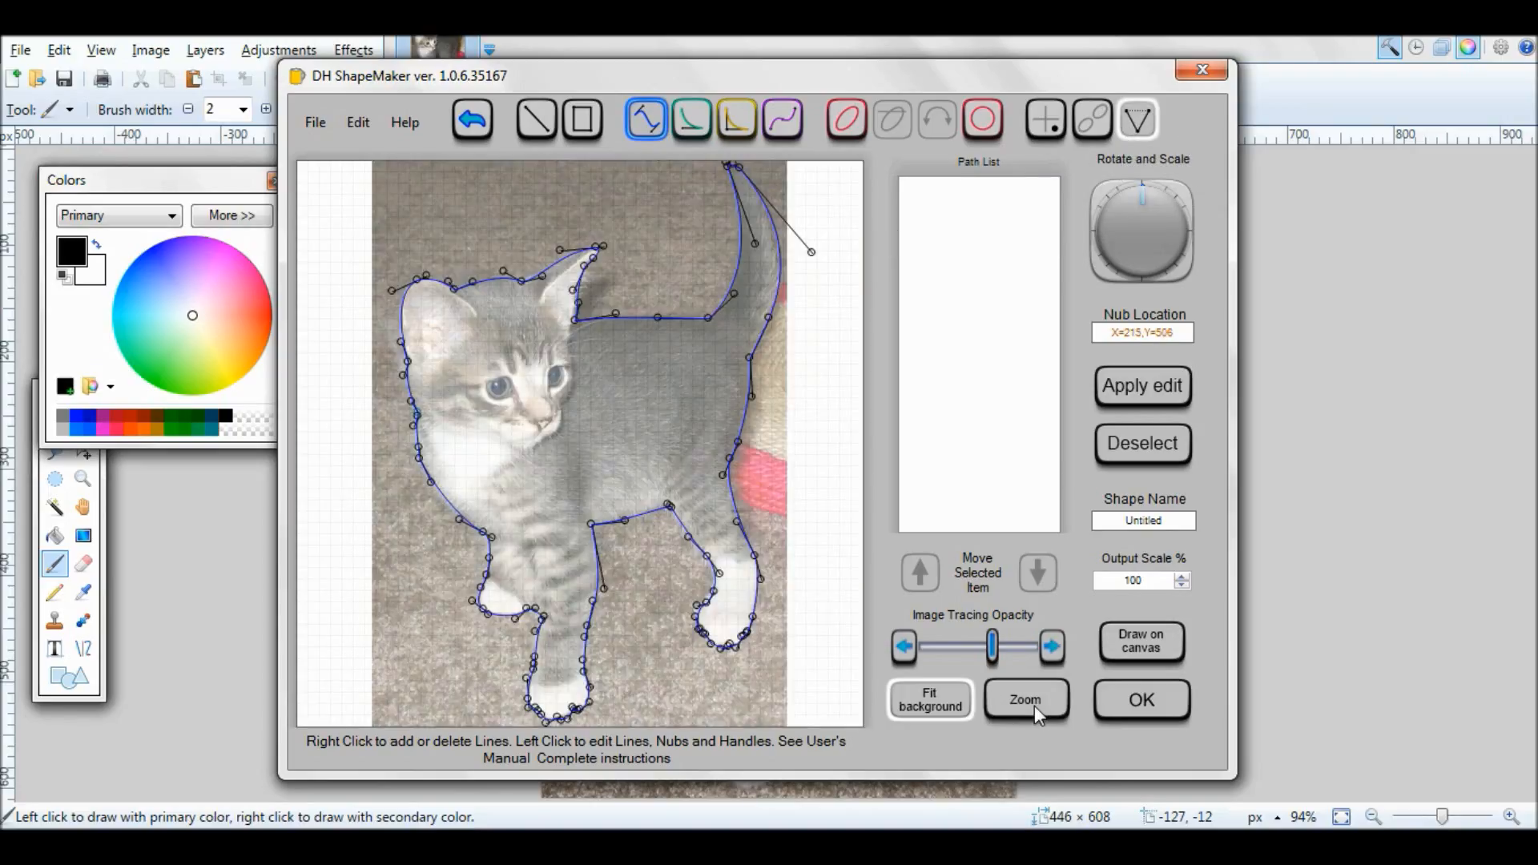
click(1123, 387)
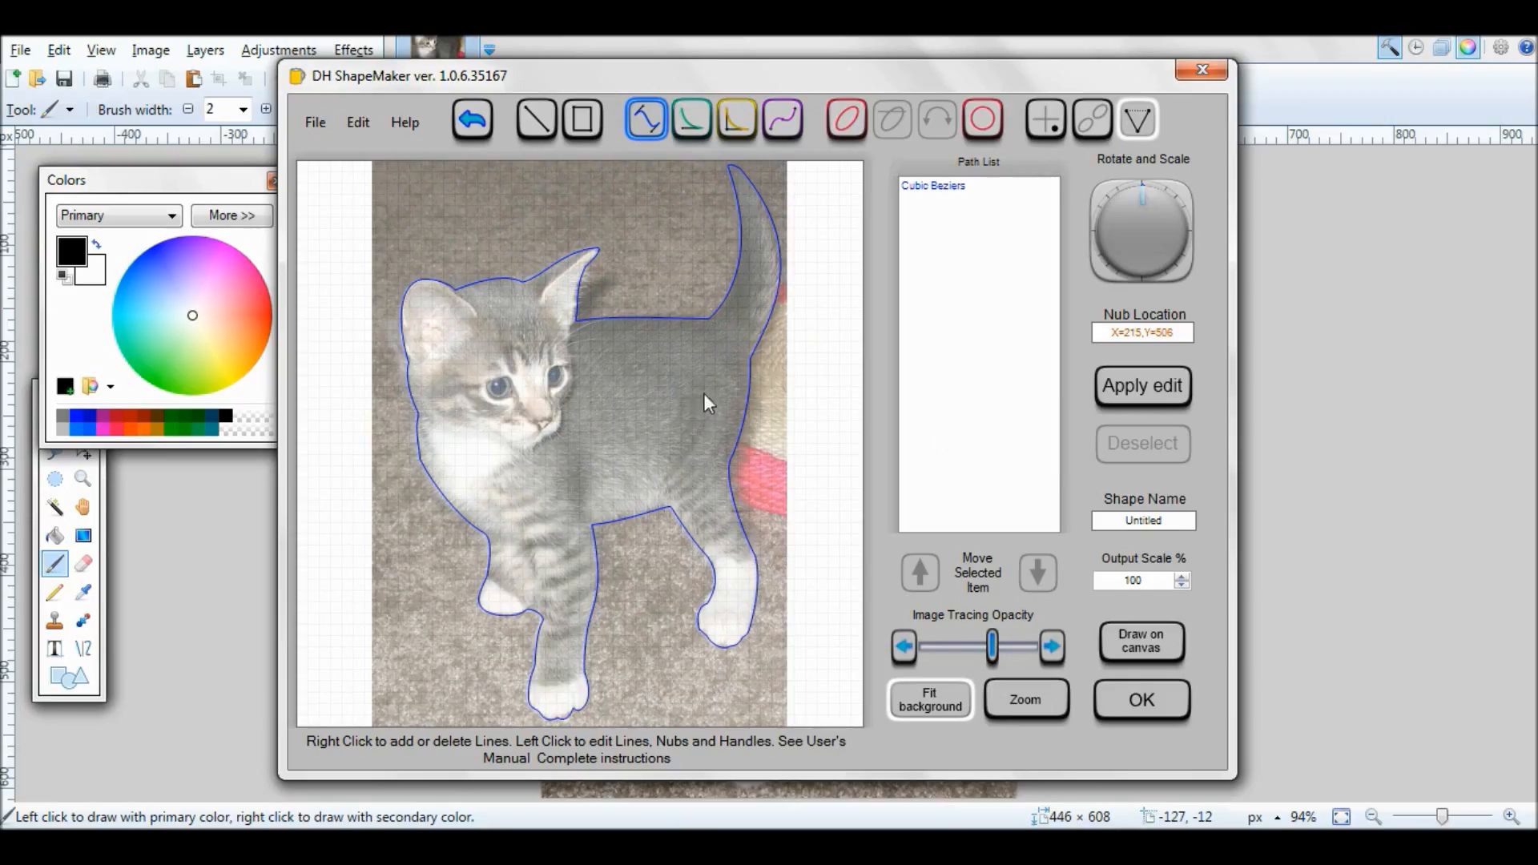
- Start a new cubic Bézier path inside the broad ear, tracing its top and outer side down to the base
click(1049, 697)
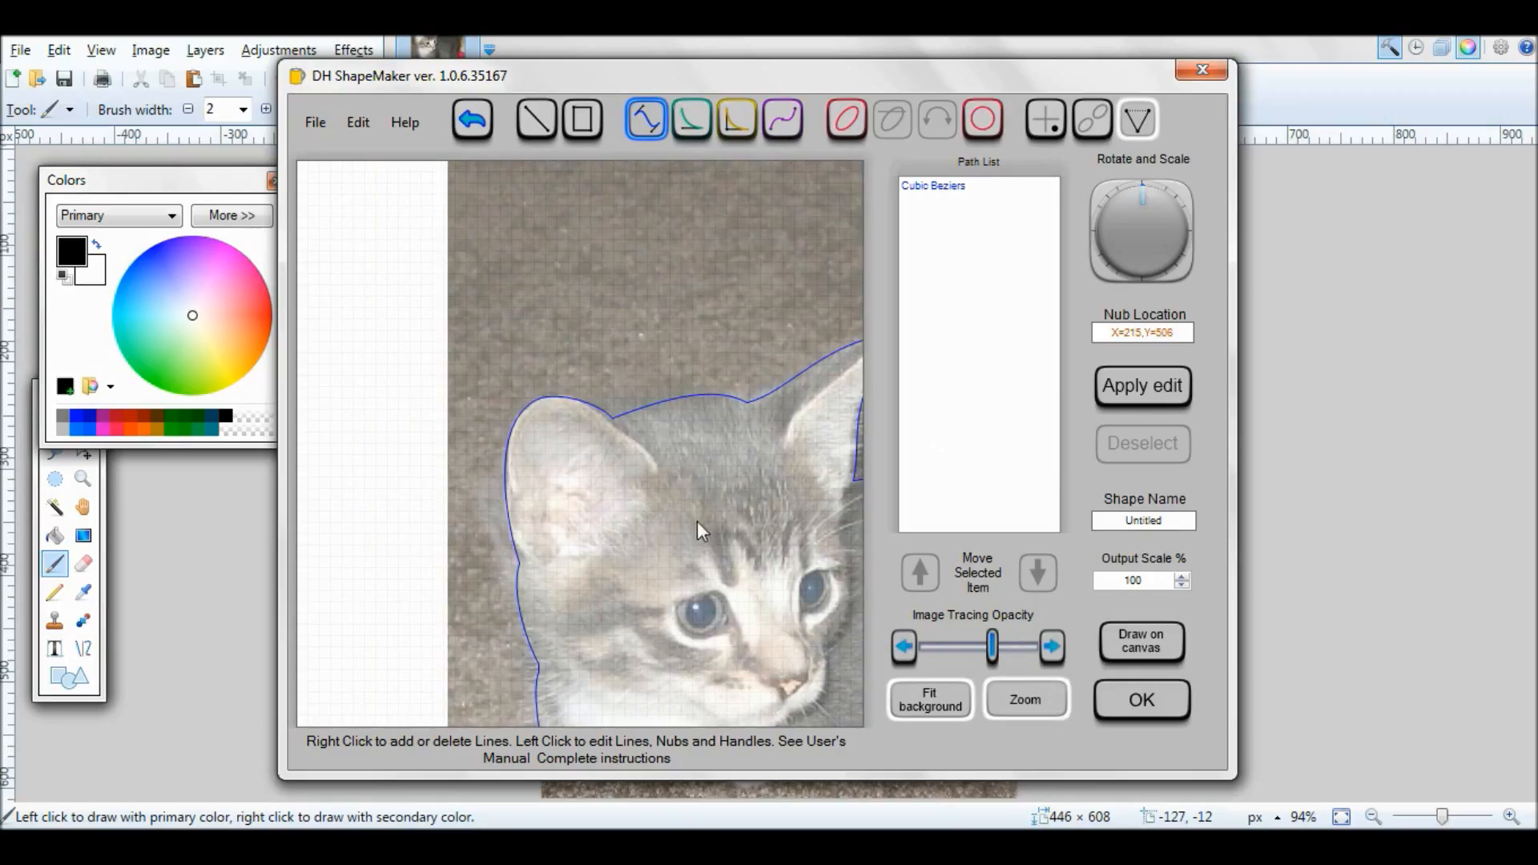
click(648, 469)
click(565, 407)
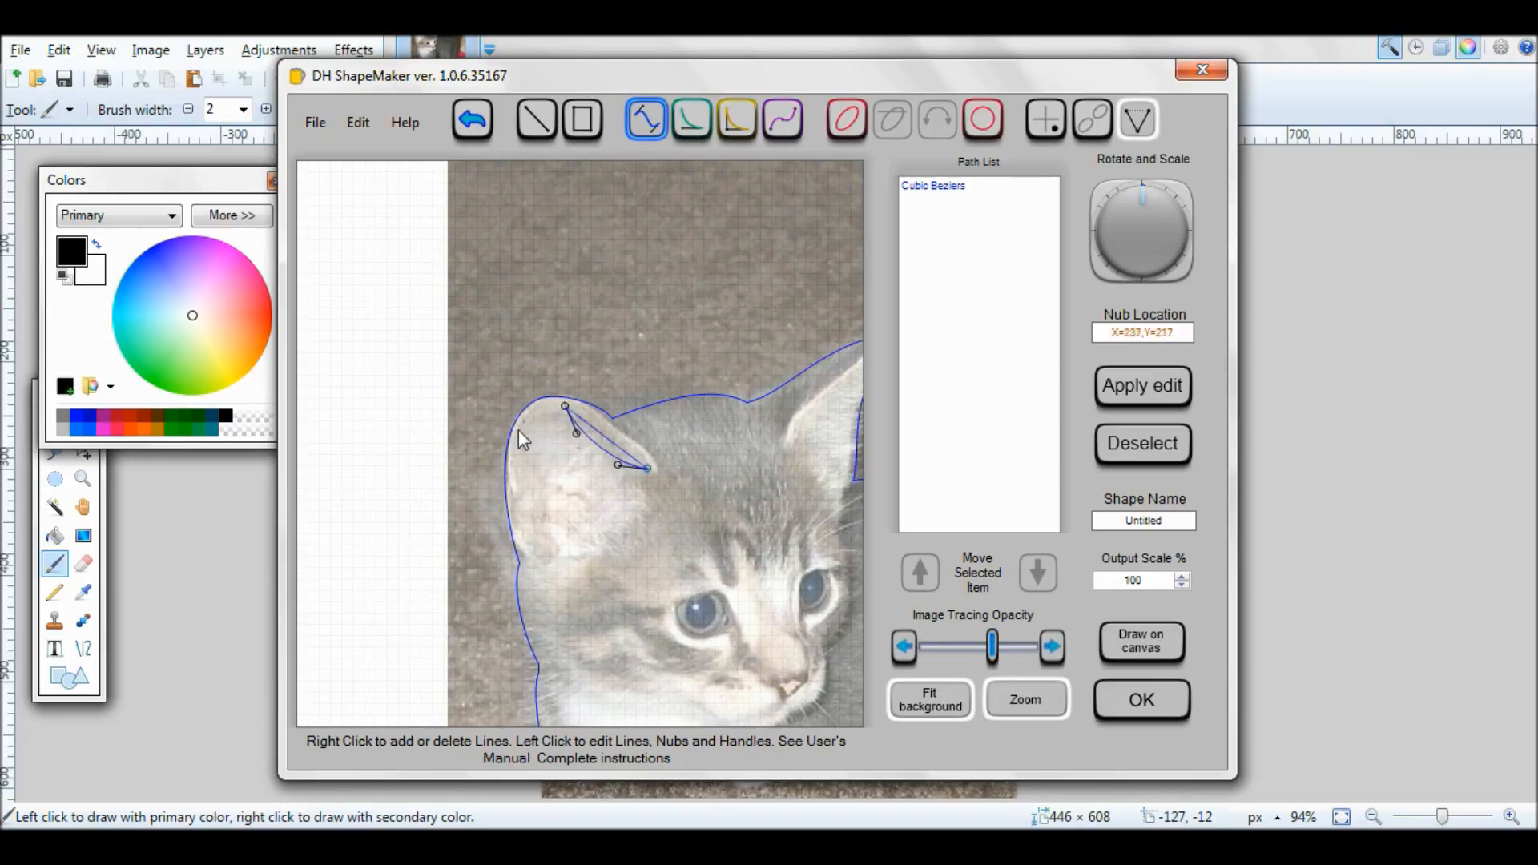
click(514, 508)
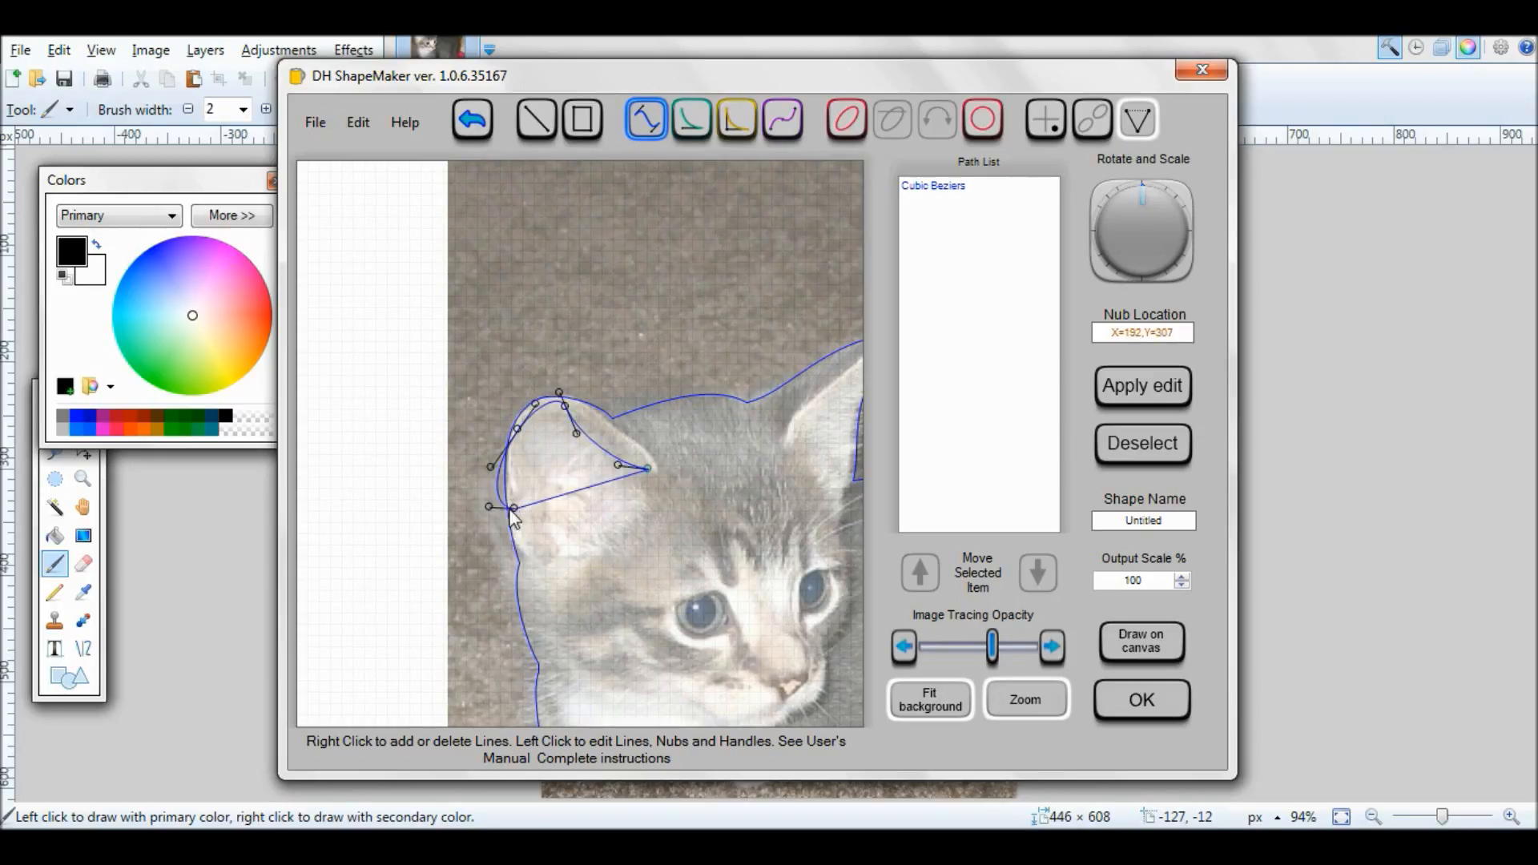
drag(512, 510, 550, 557)
drag(490, 466, 503, 465)
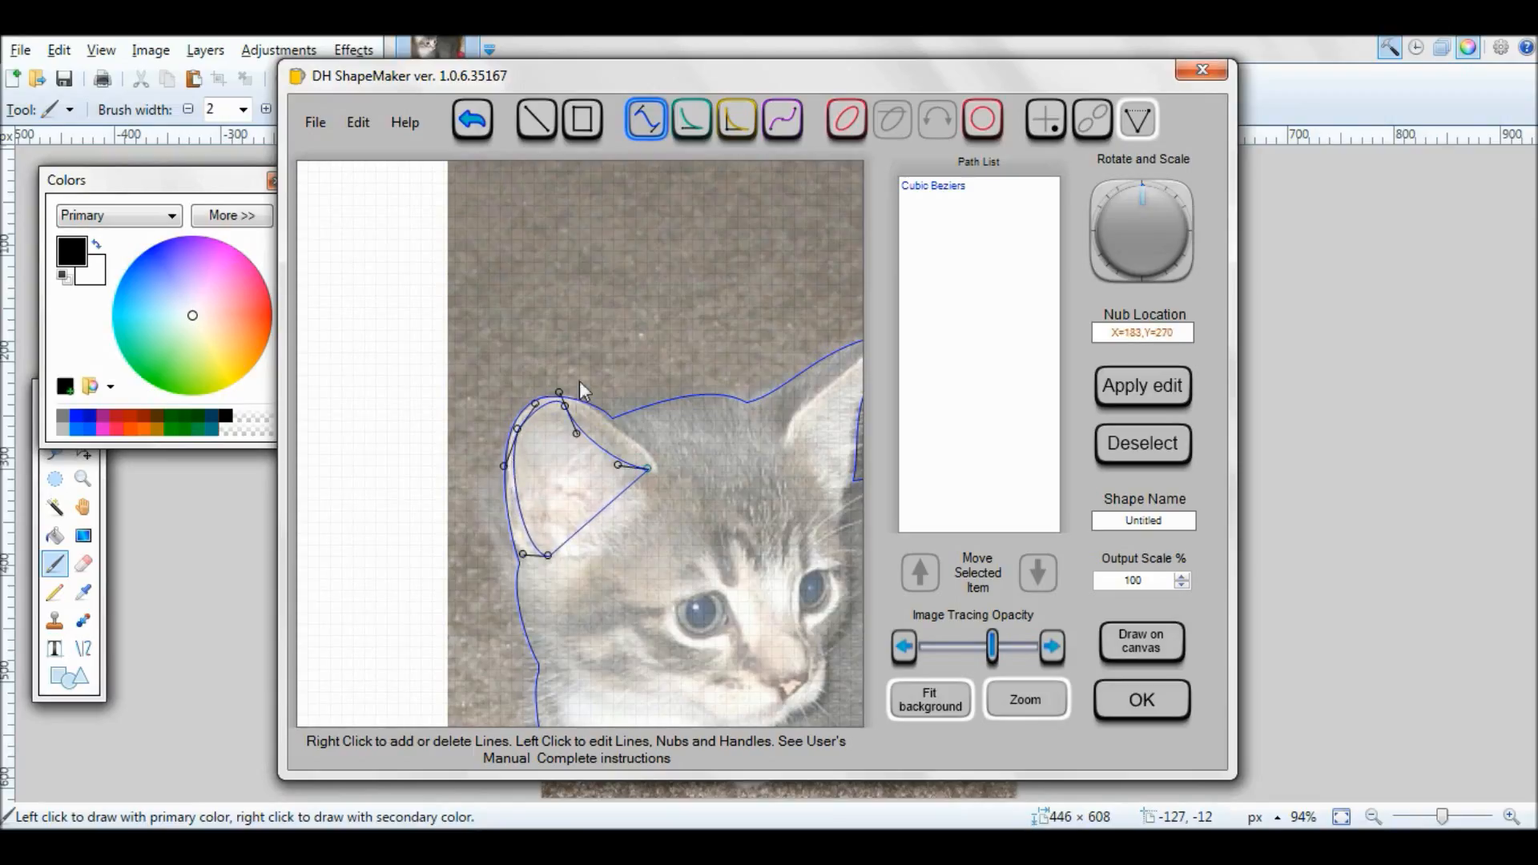
- Fit the top curve and add a lower segment inside the broad ear, and apply the pointed ear's inner path
drag(576, 434, 552, 398)
drag(618, 464, 629, 442)
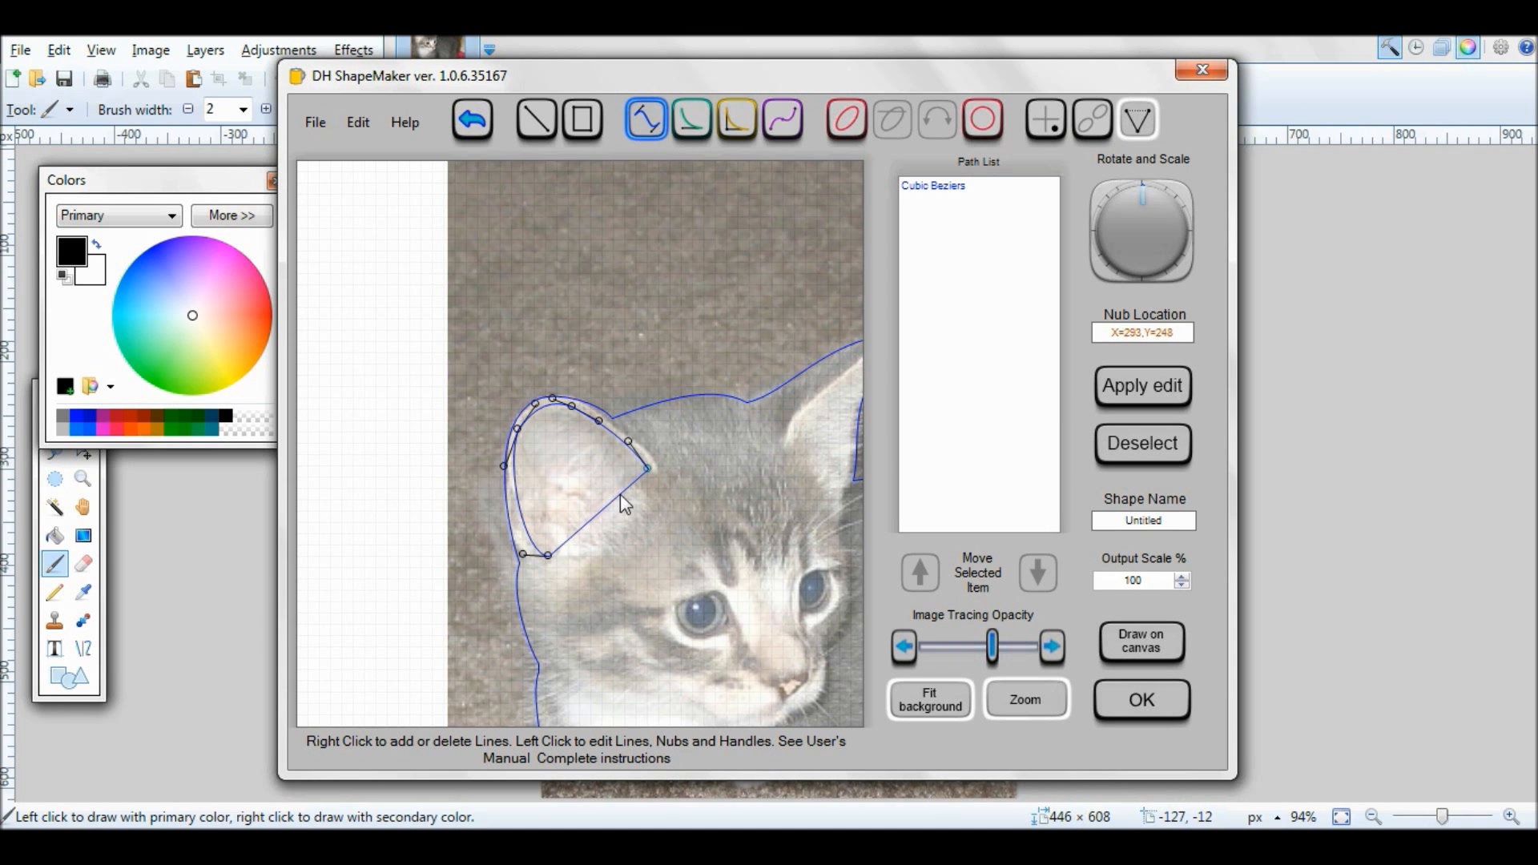
right_click(590, 490)
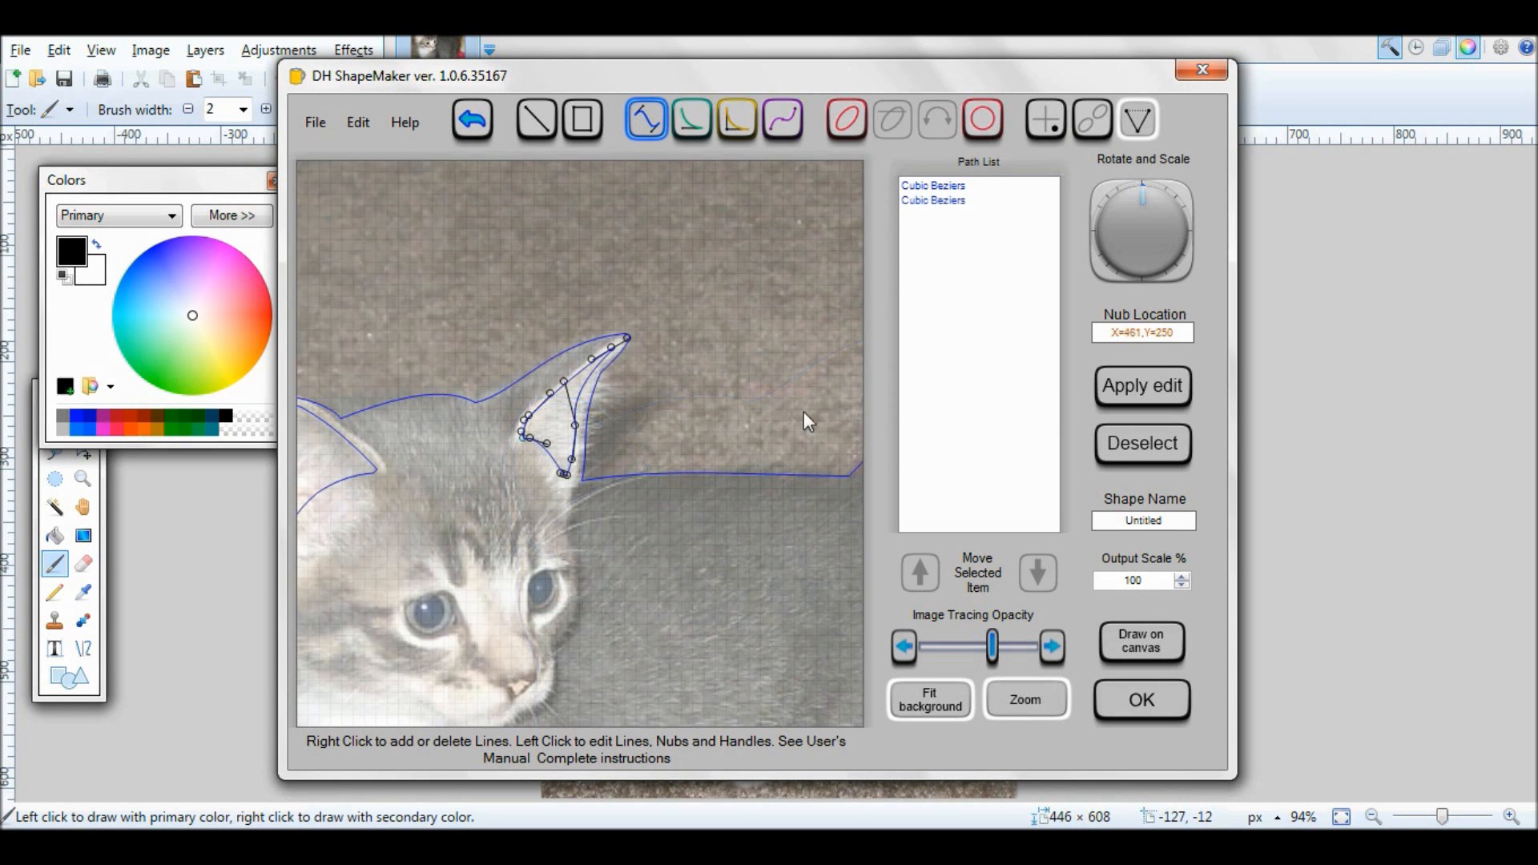
click(1147, 391)
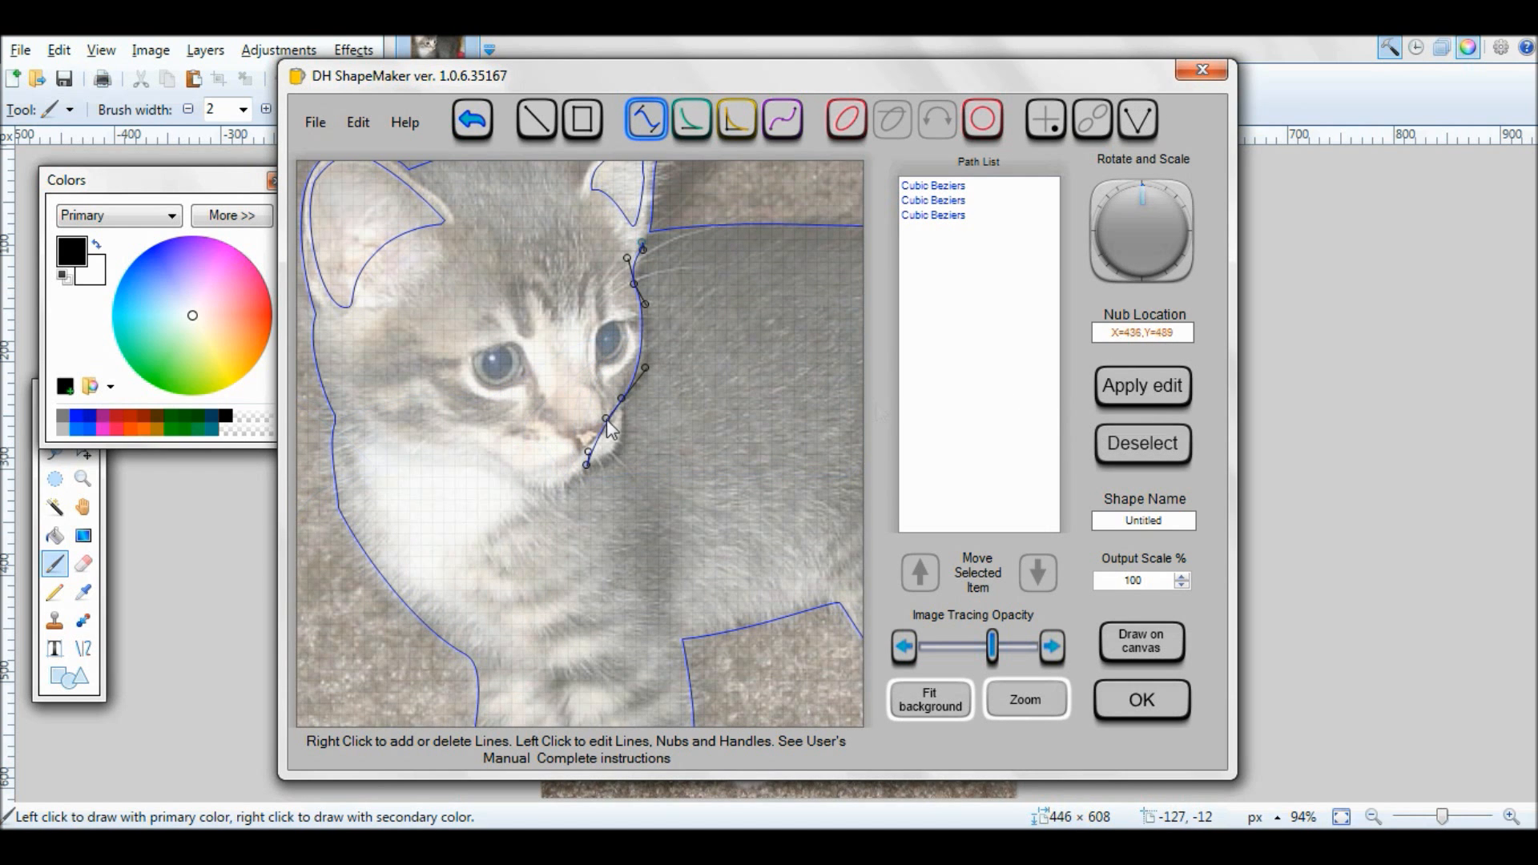
- Curve the face path around the muzzle and add a fitted segment beneath the kitten's chin
drag(606, 419, 597, 465)
click(517, 479)
drag(575, 469, 536, 481)
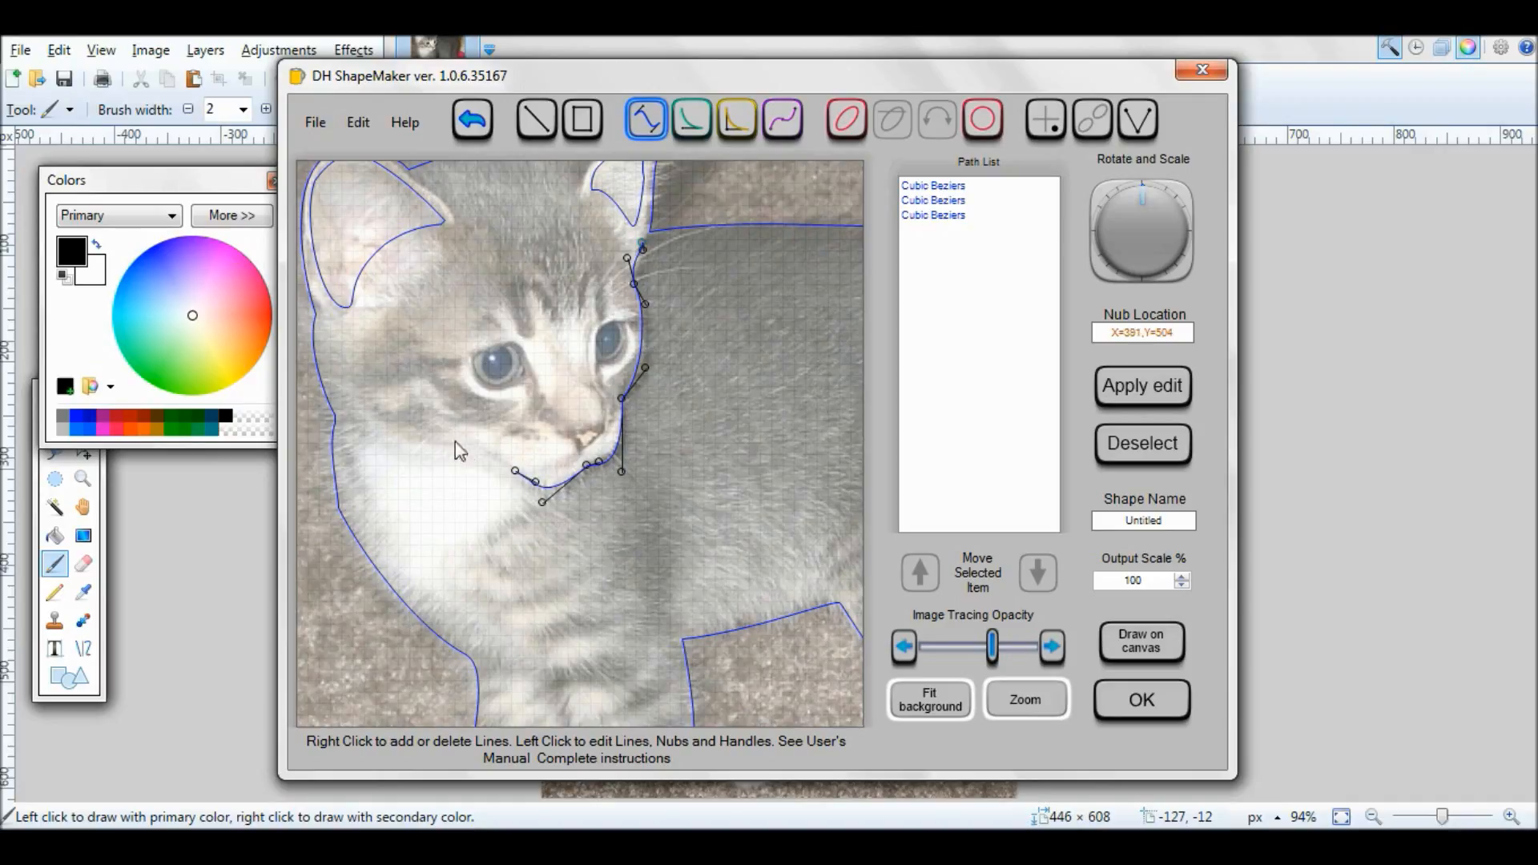
- Continue the face path along the jaw to the outer cheek with two fitted curves and apply it
right_click(446, 445)
drag(490, 460, 459, 449)
right_click(354, 401)
drag(415, 450, 406, 448)
drag(353, 401, 346, 396)
click(1169, 387)
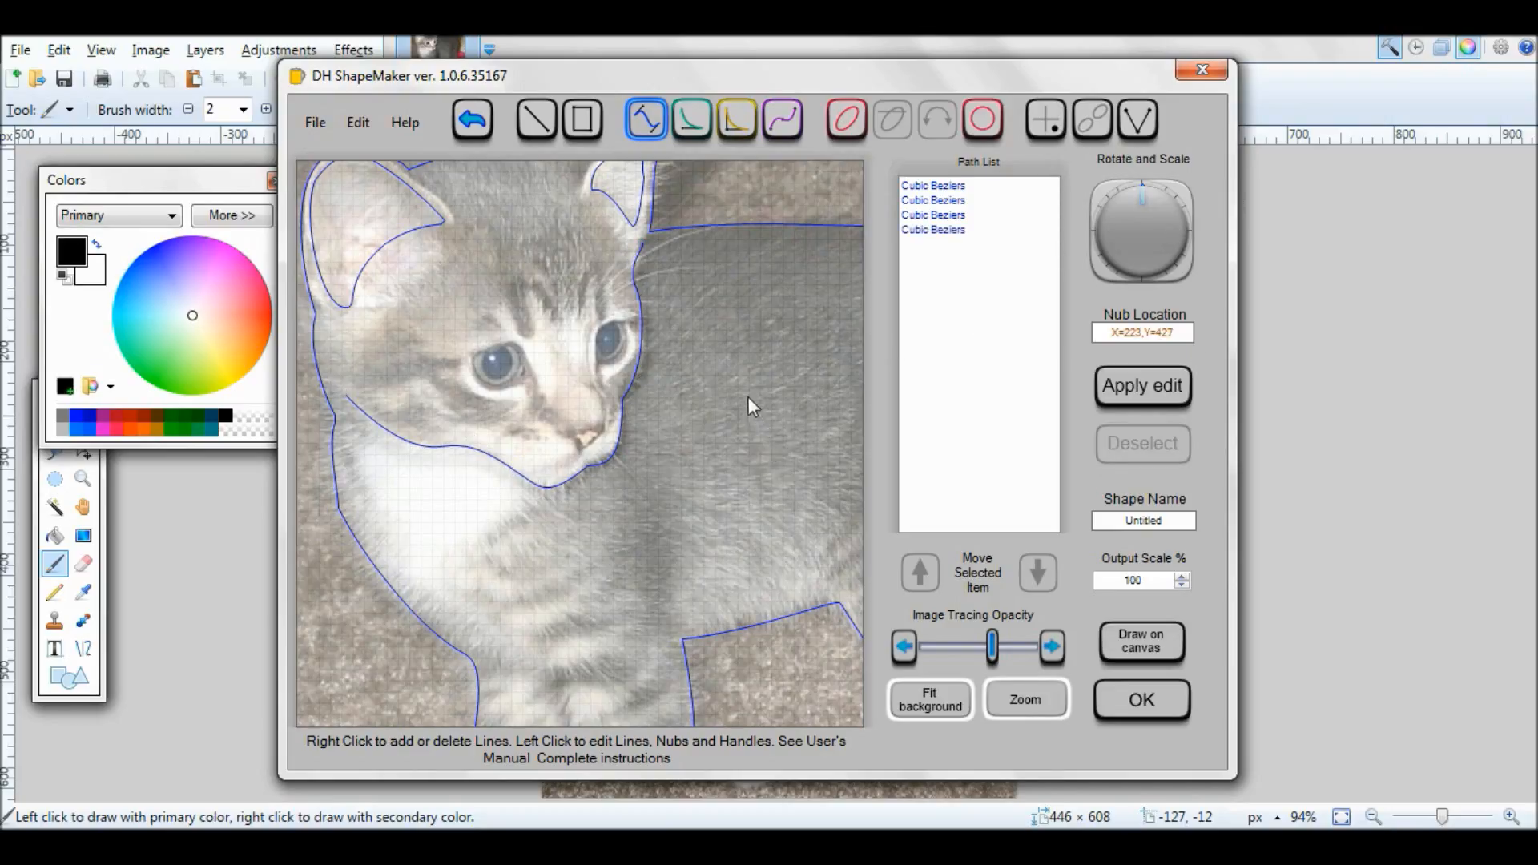
- Name the traced shape Kitten
click(1017, 699)
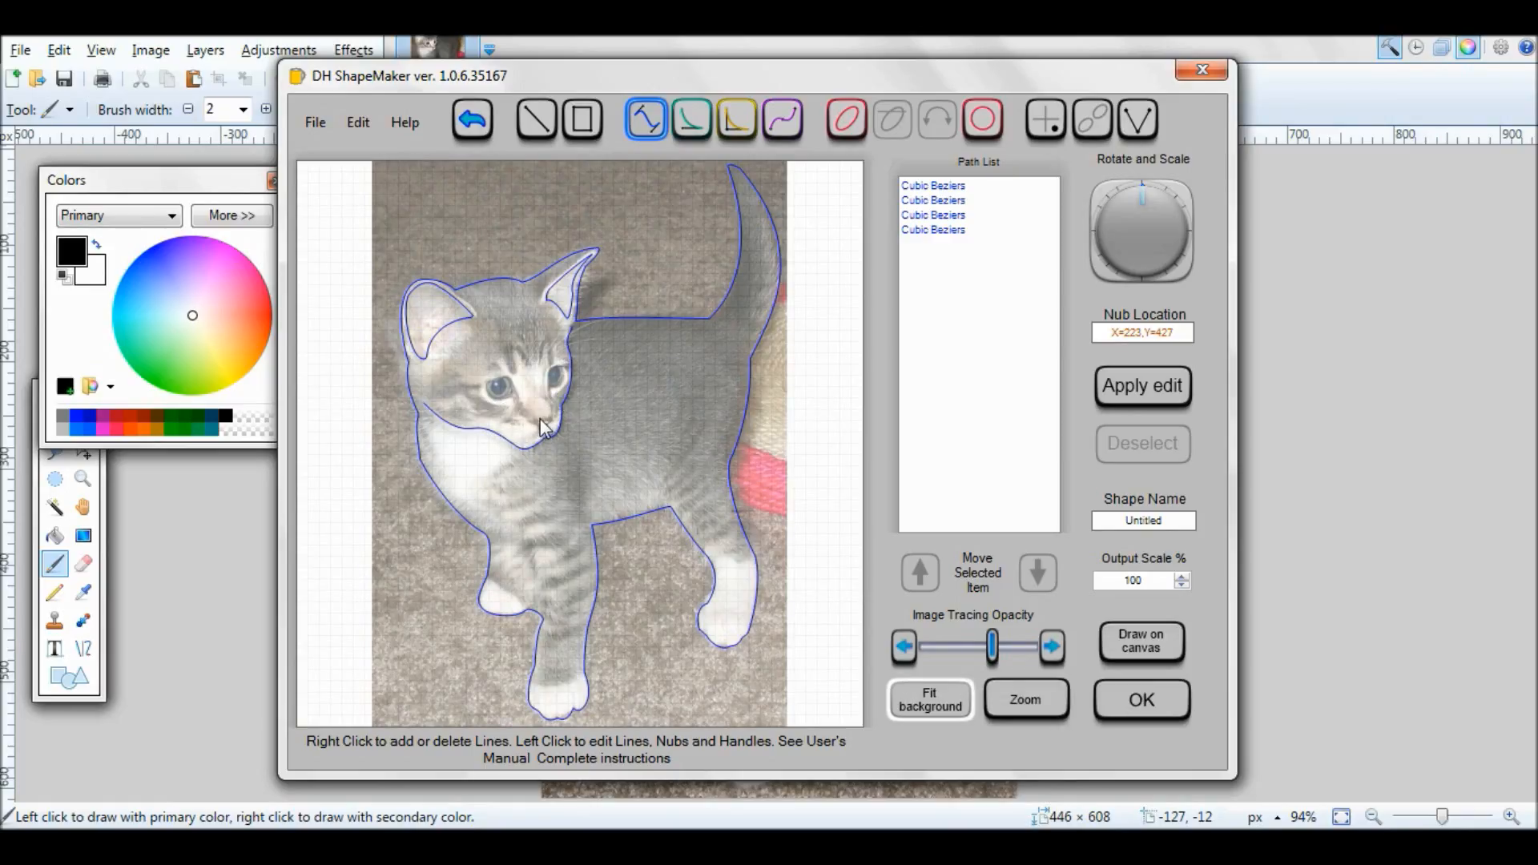
mouse_move(999, 647)
mouse_down()
mouse_move(892, 657)
mouse_move(1042, 664)
mouse_move(992, 659)
mouse_up()
double_click(1142, 521)
text(Kitten)
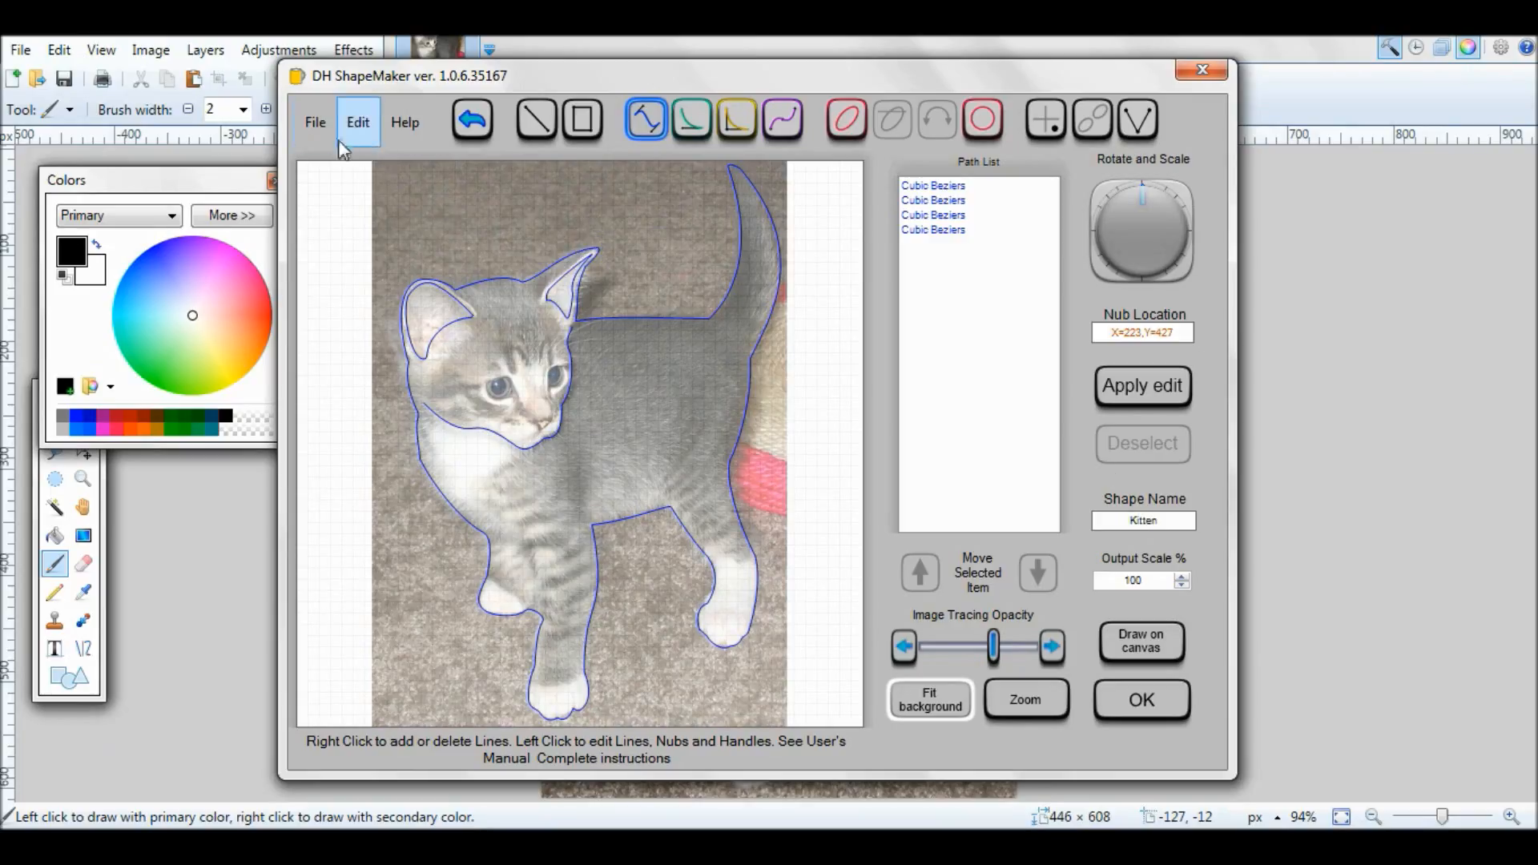
- Save the project as a DHP file named Kitten in the 00 folder
click(316, 122)
click(345, 185)
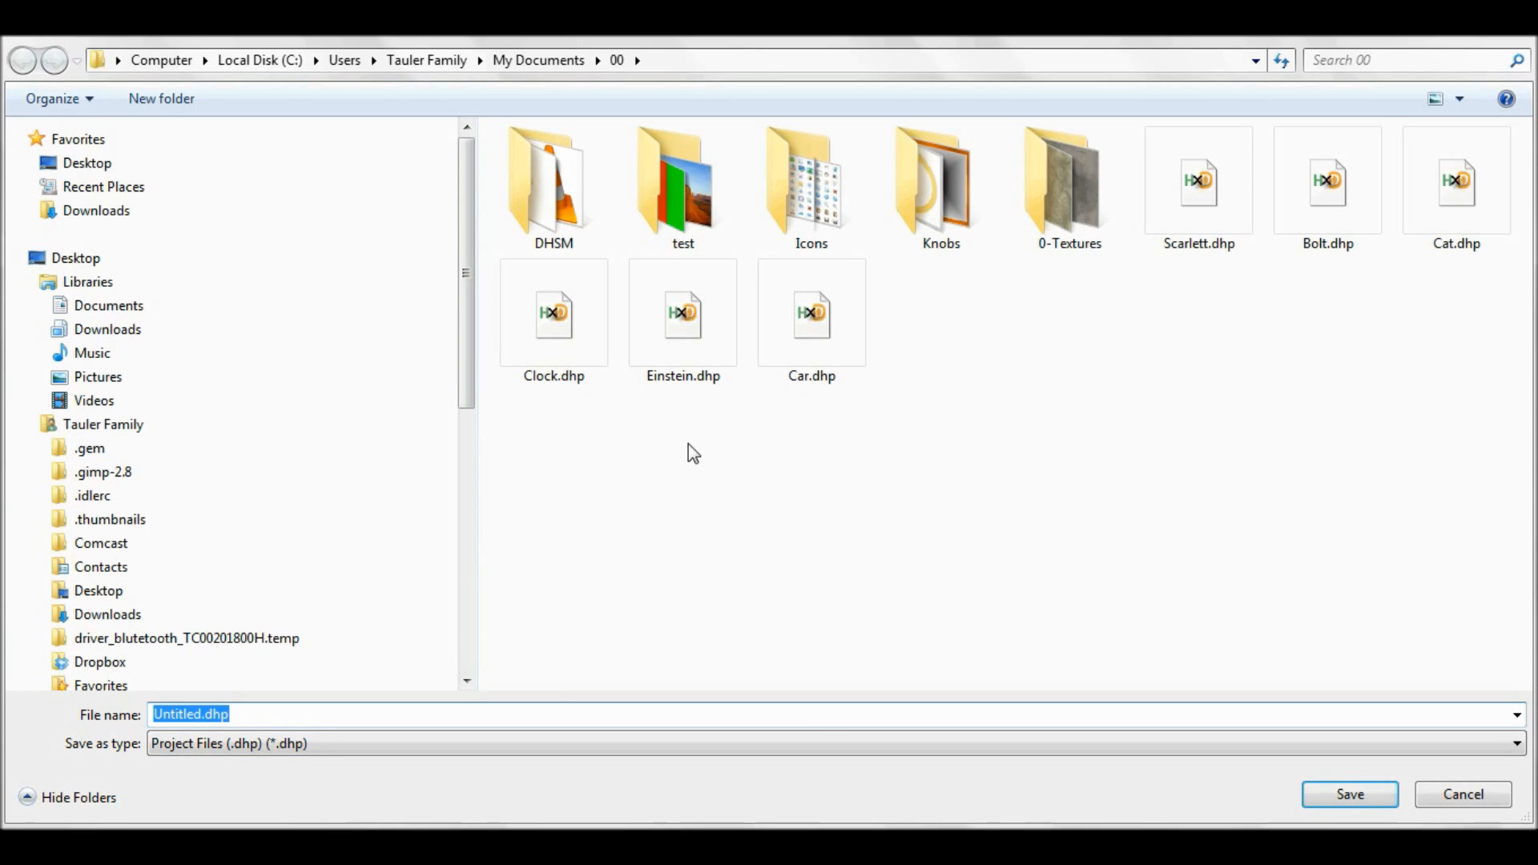
drag(203, 719, 129, 725)
text(Kitten)
key(Return)
- Save the tracing as the PDN shape Kitten.xaml in the Paint.NET Shapes folder
click(315, 122)
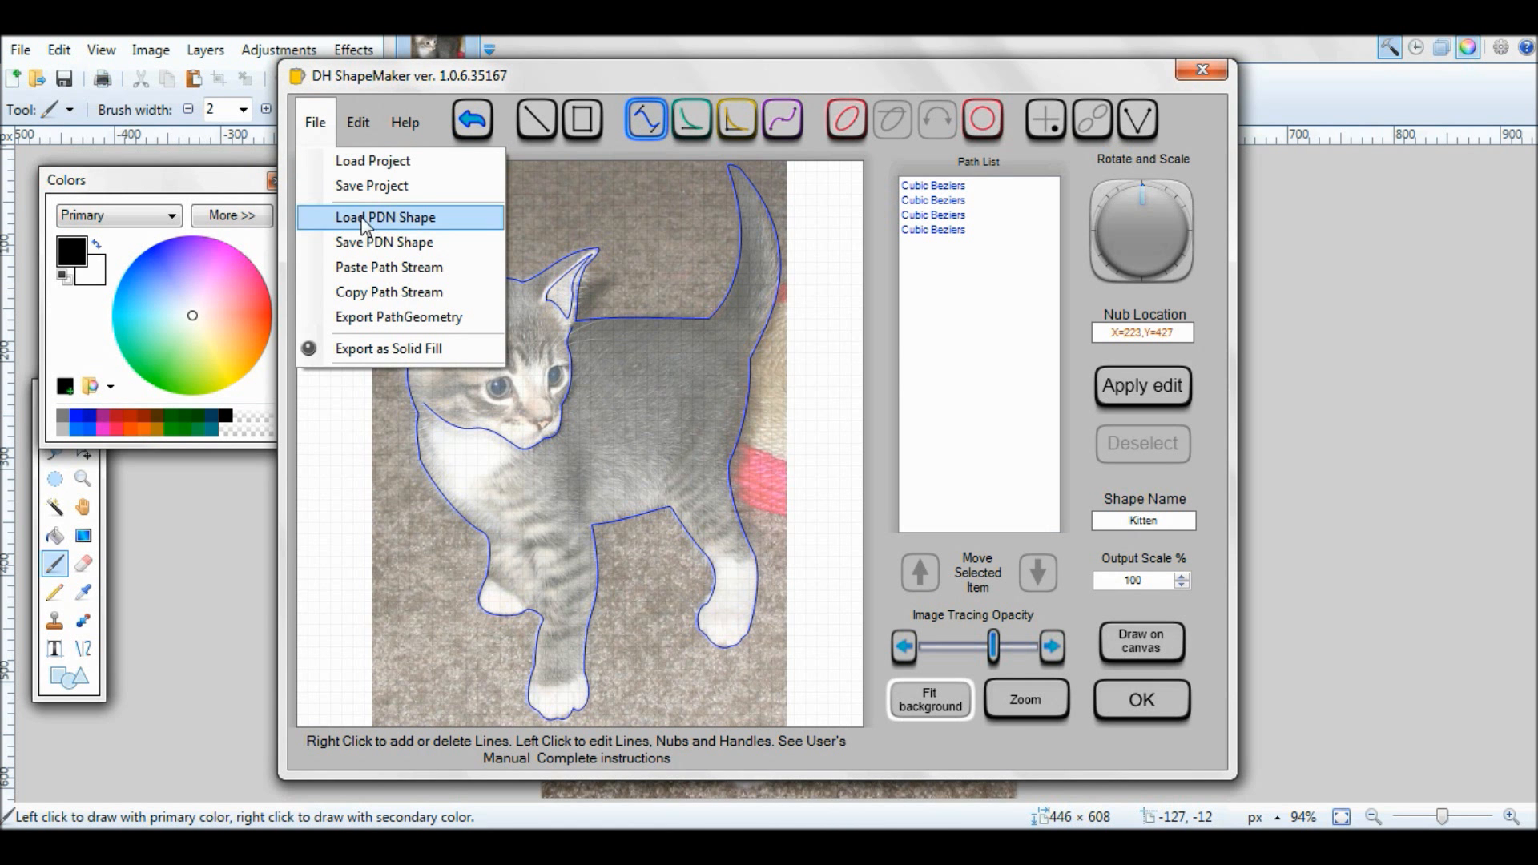
click(365, 243)
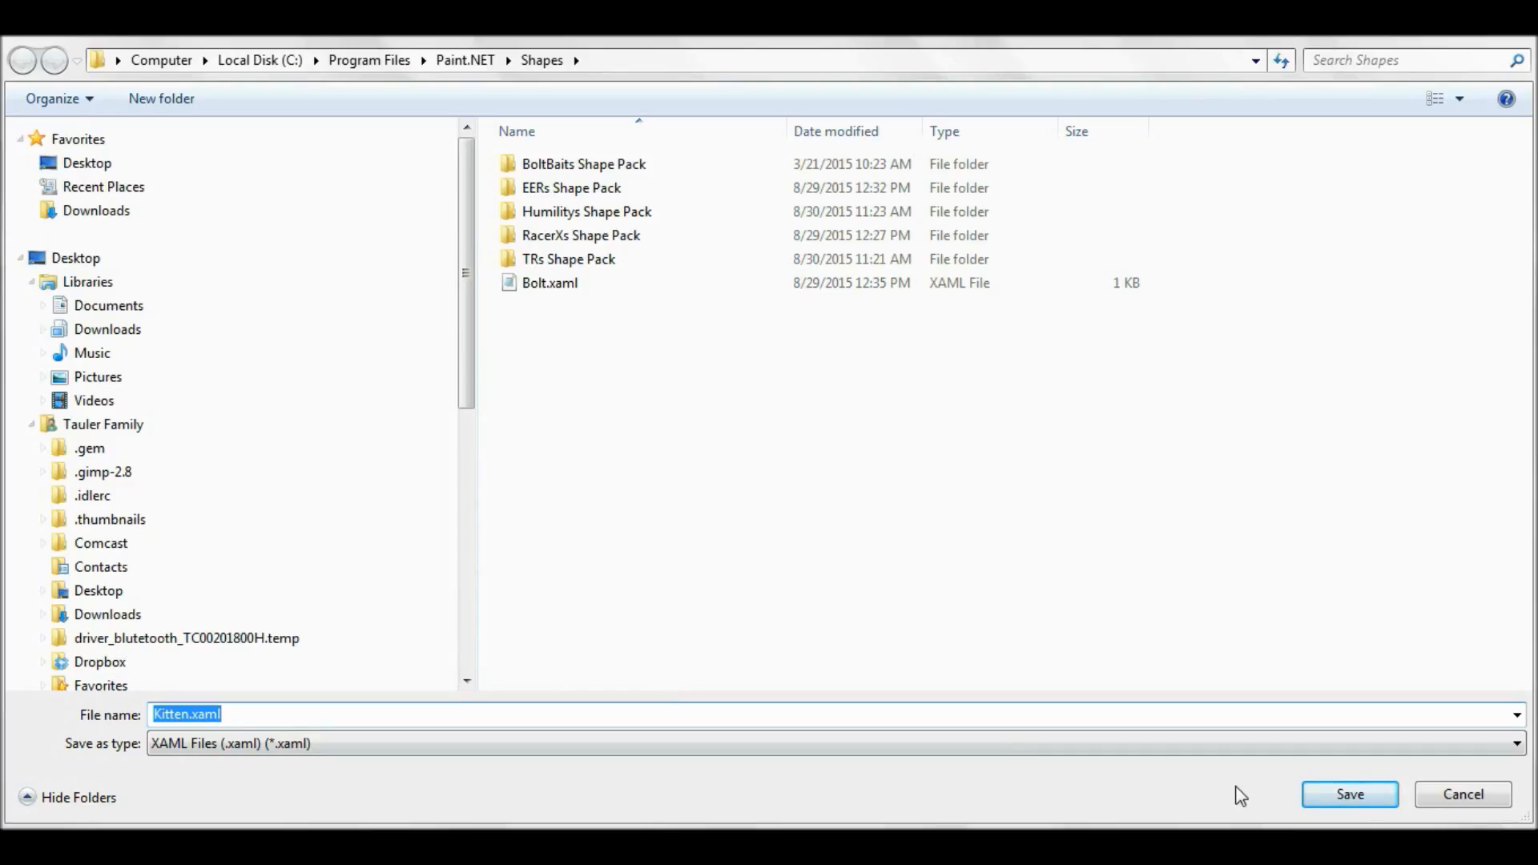
click(1358, 803)
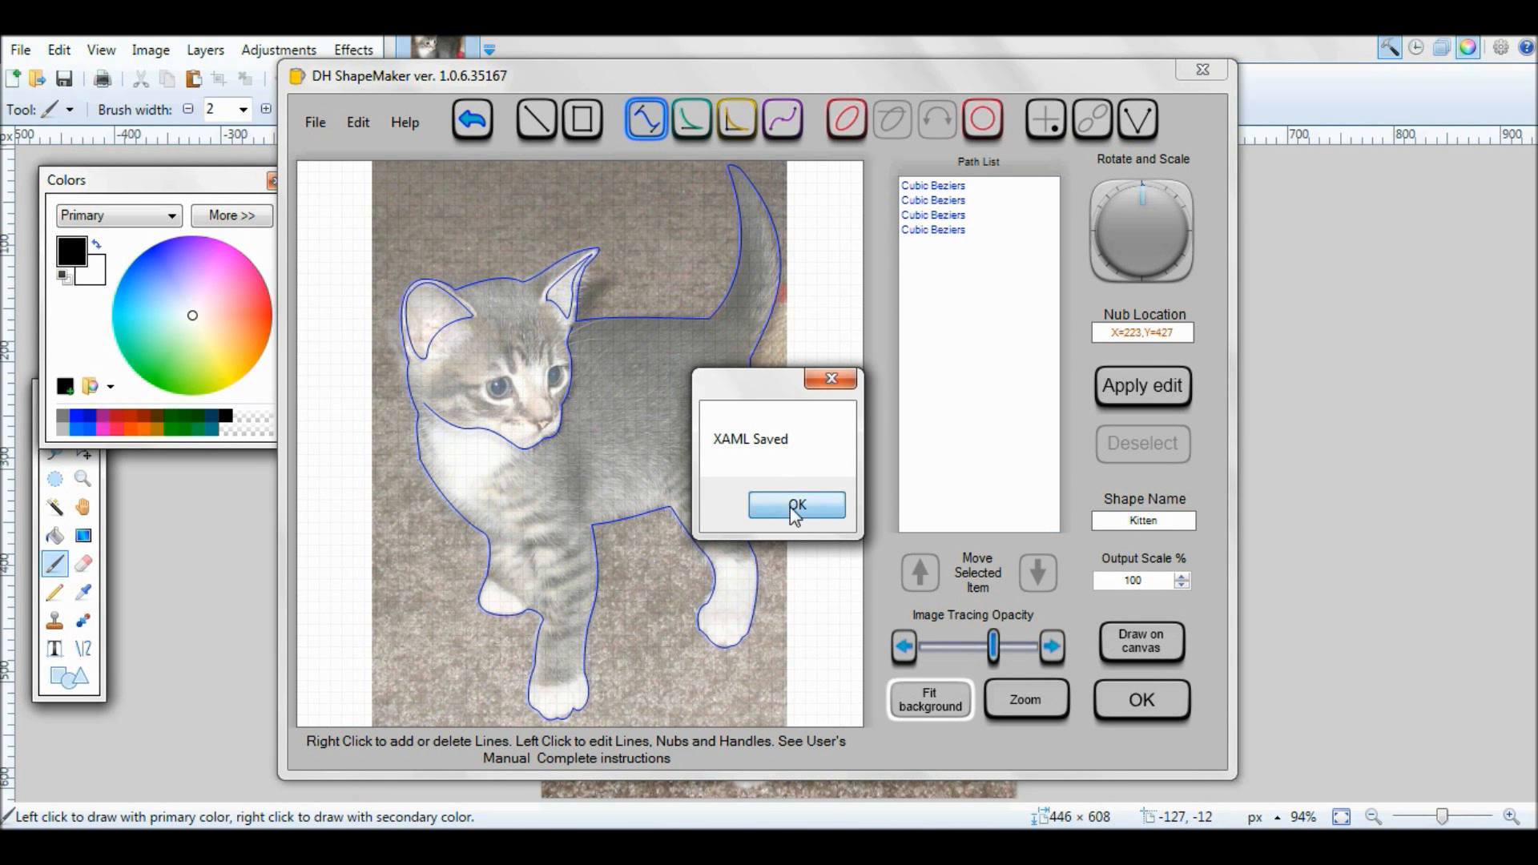
click(791, 508)
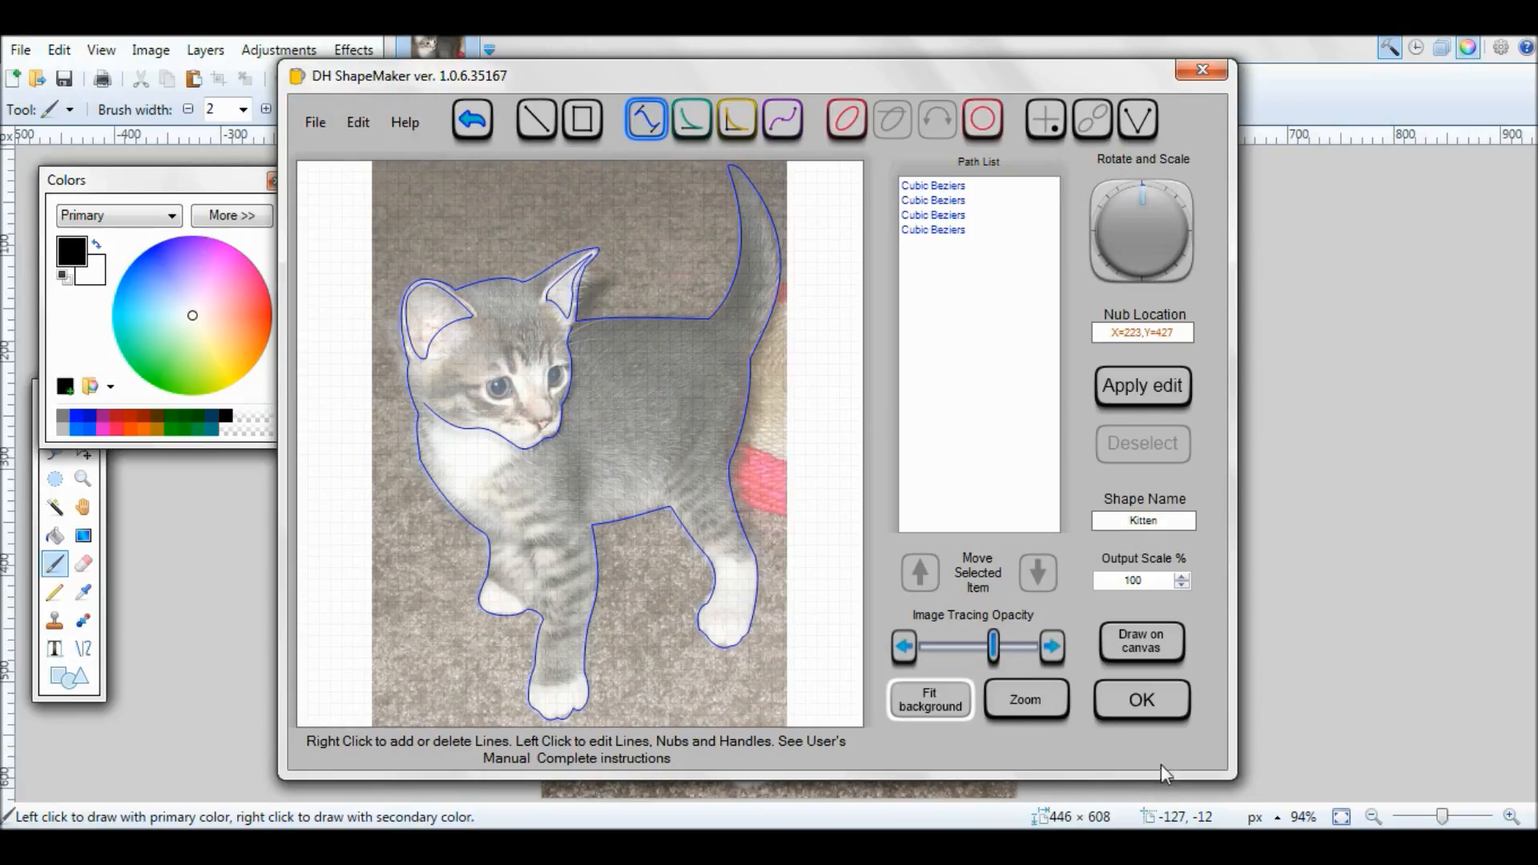
- Exit DH ShapeMaker to paint.net and close the kitten photo without saving its changes
click(1144, 699)
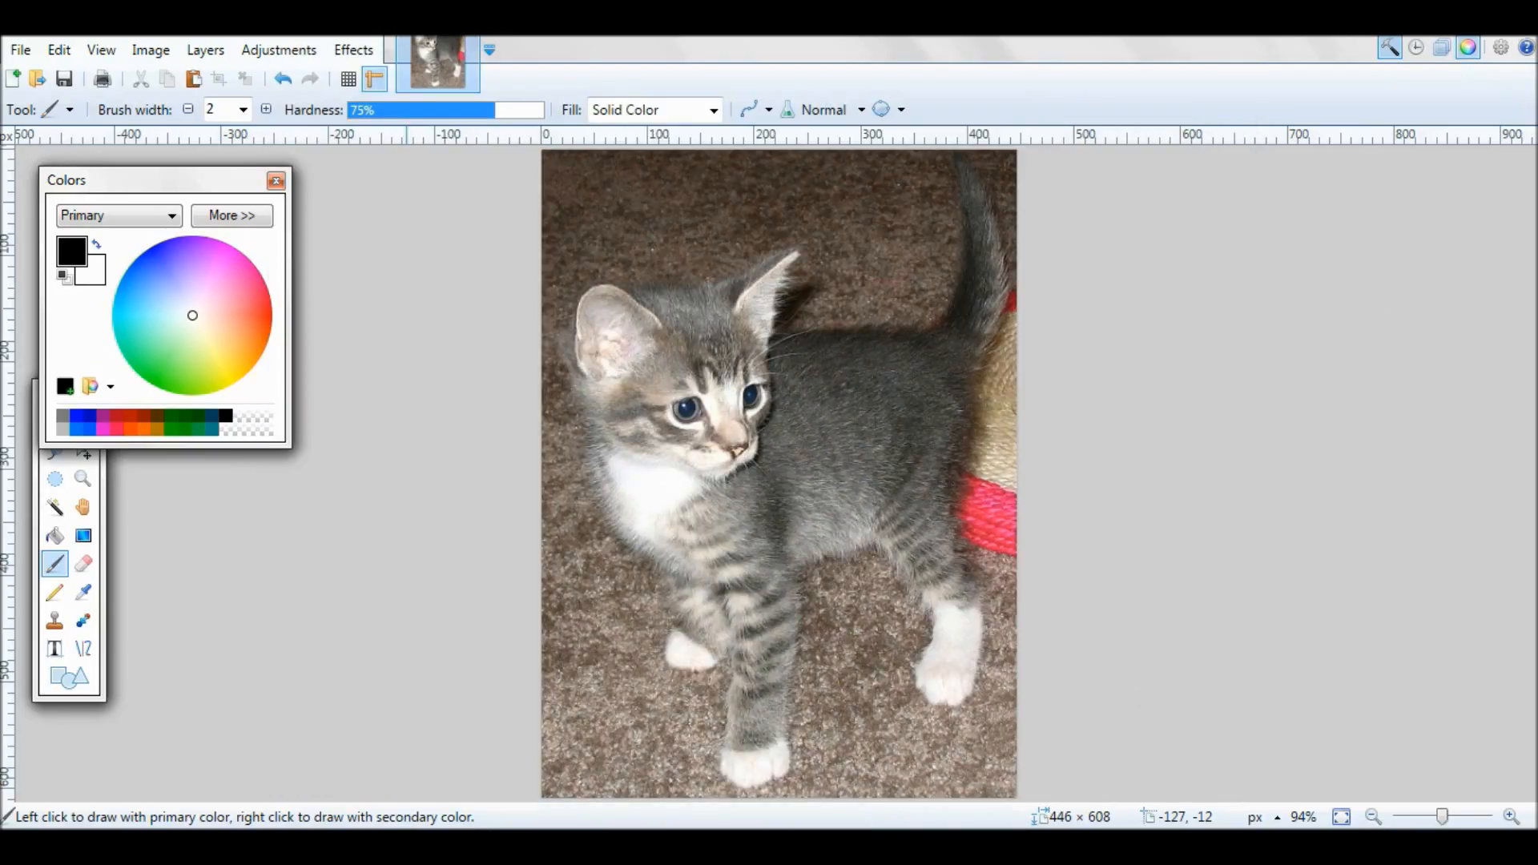
key(ctrl+w)
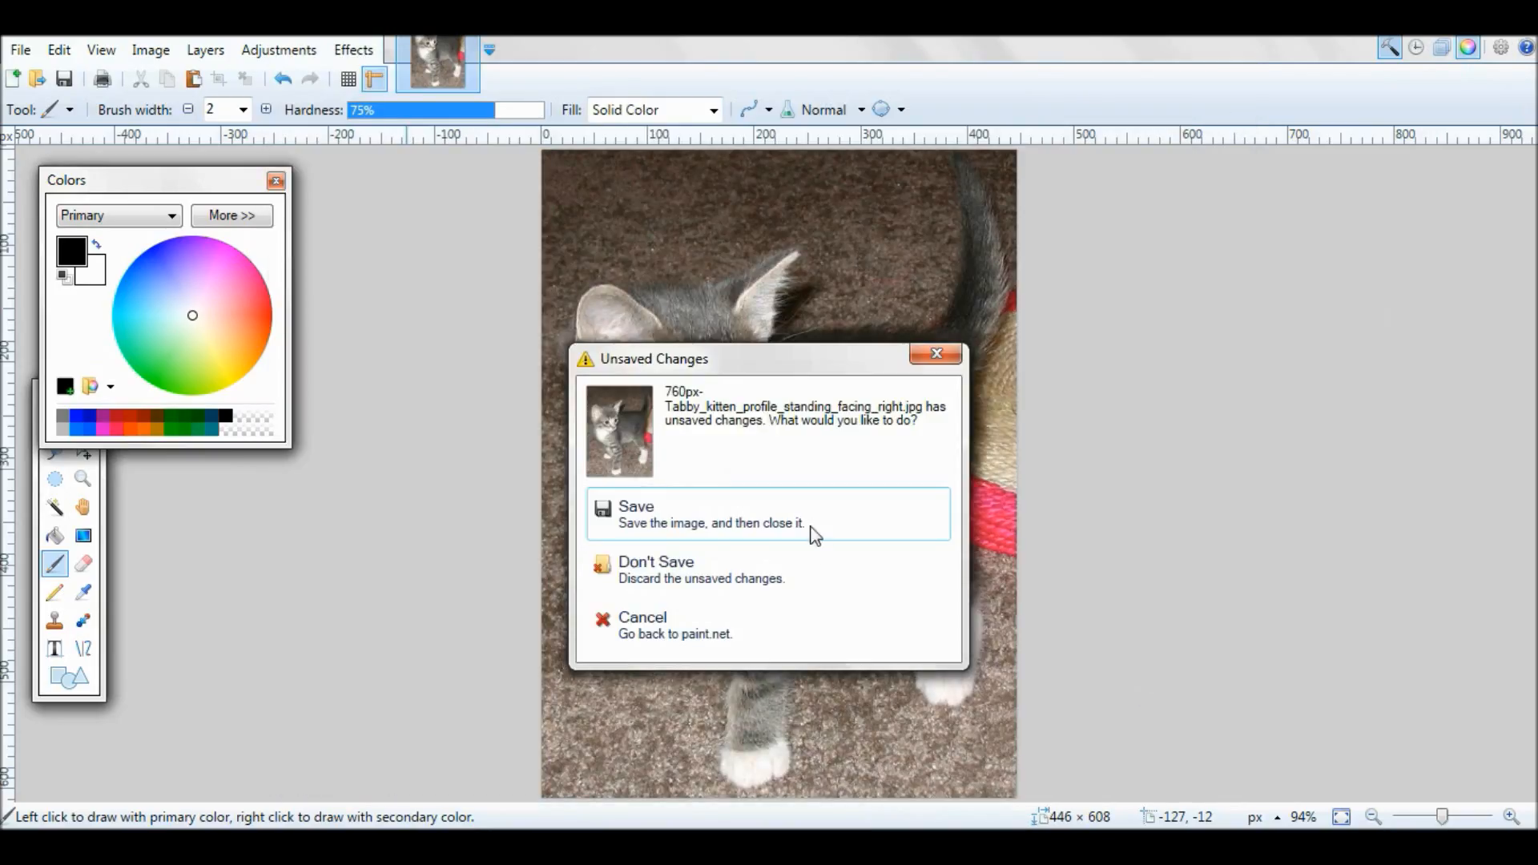
click(774, 585)
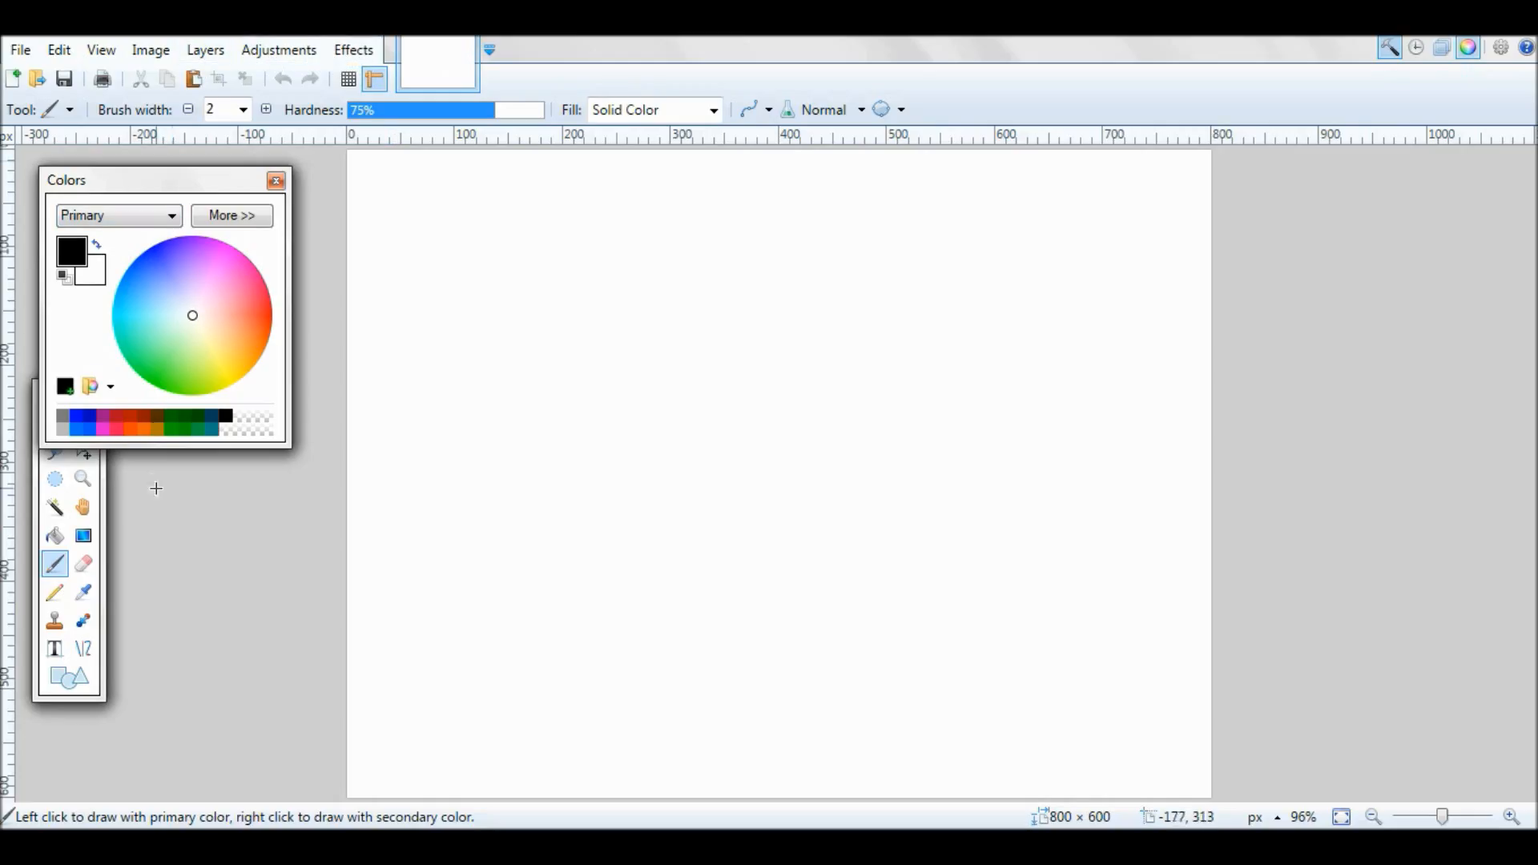
- Draw the custom Kitten shape about 360 × 495 pixels on a blank 800 × 600 canvas
click(69, 681)
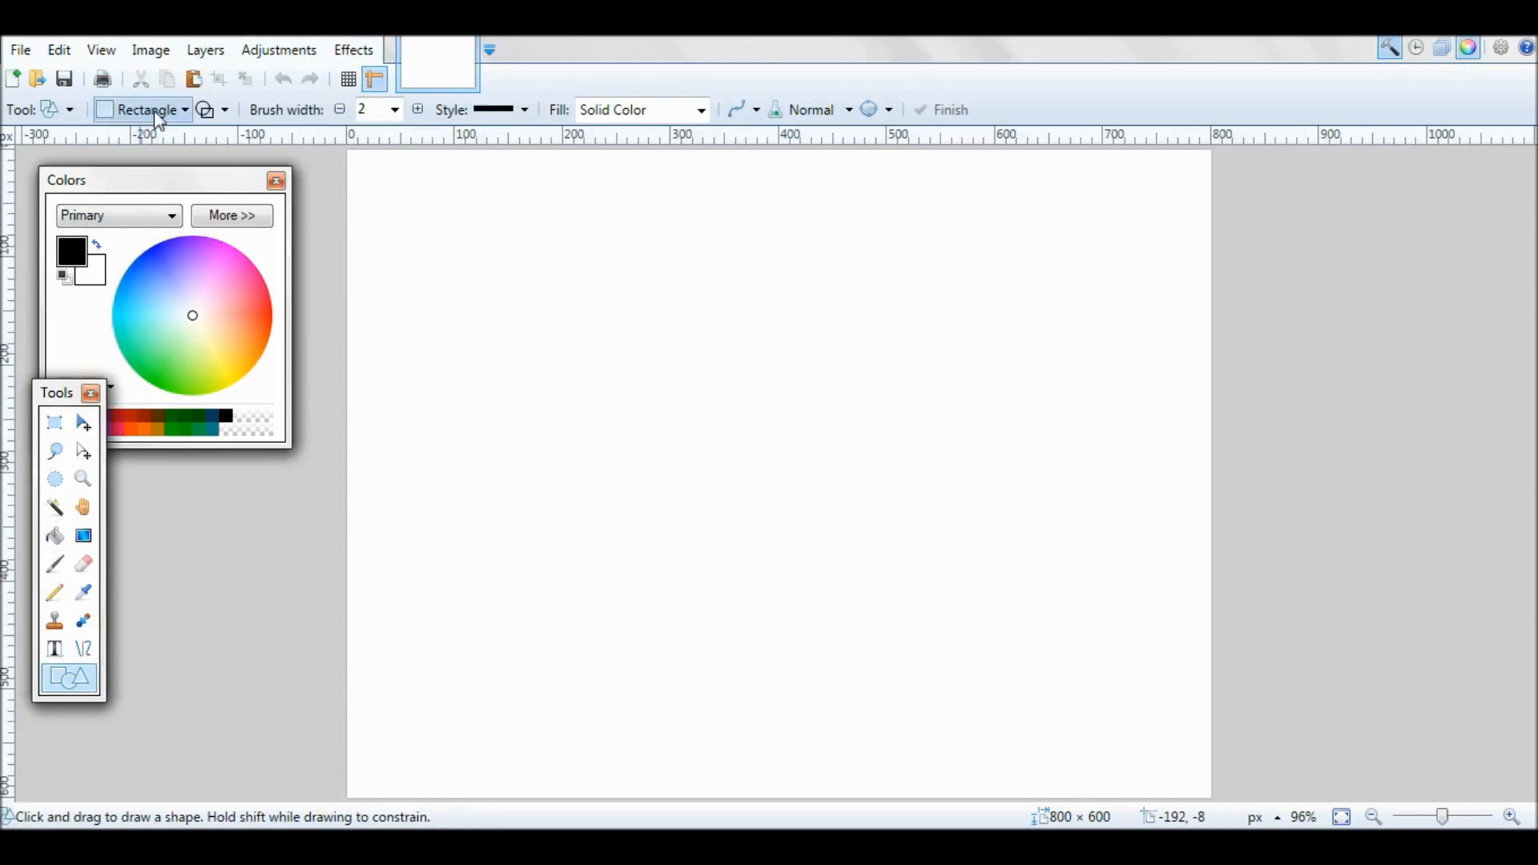
click(152, 110)
click(150, 478)
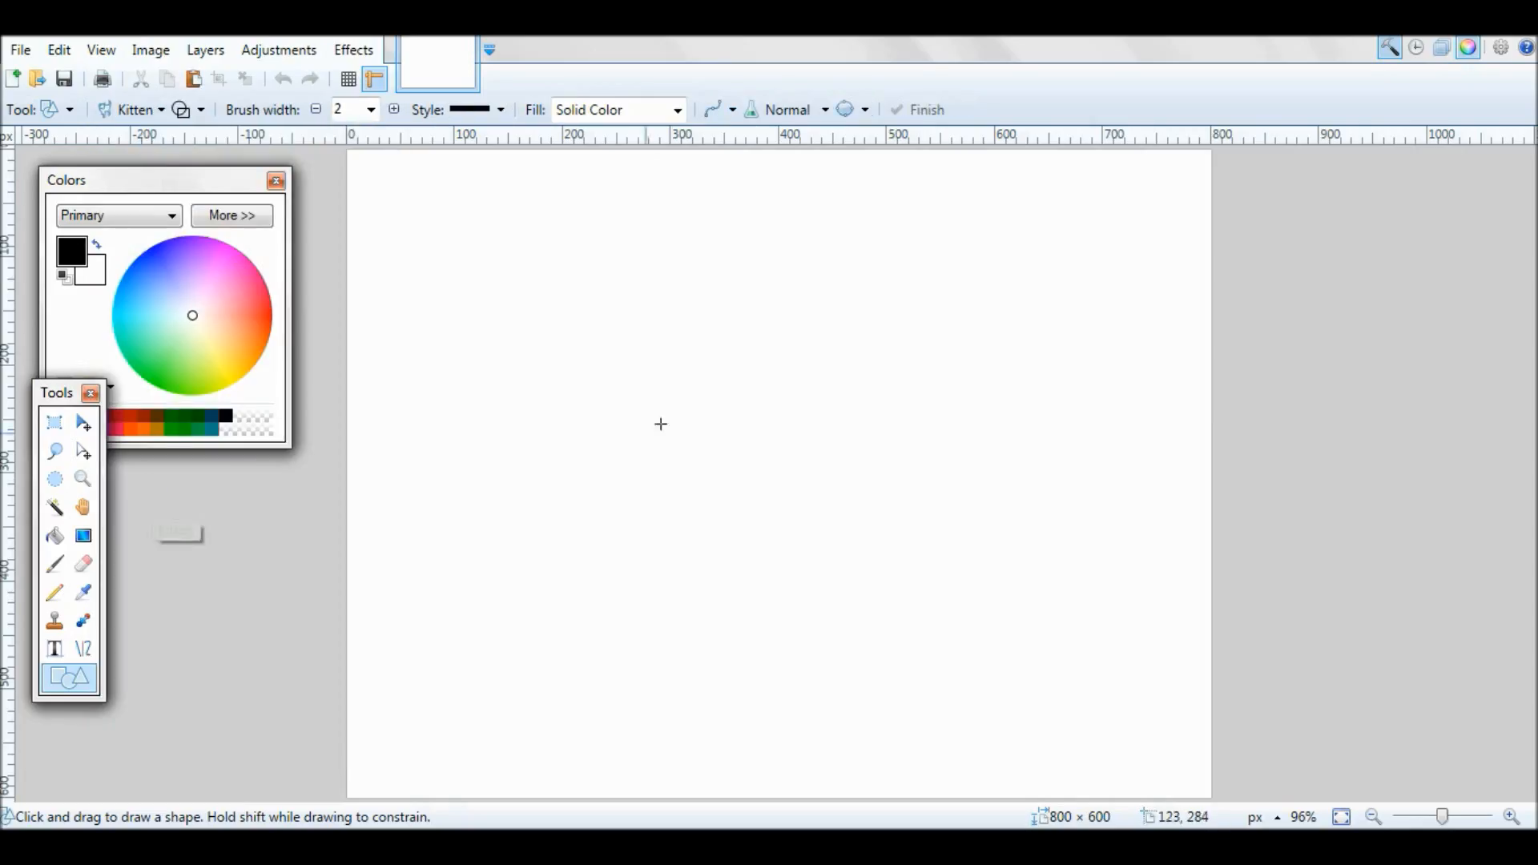
drag(478, 203, 867, 738)
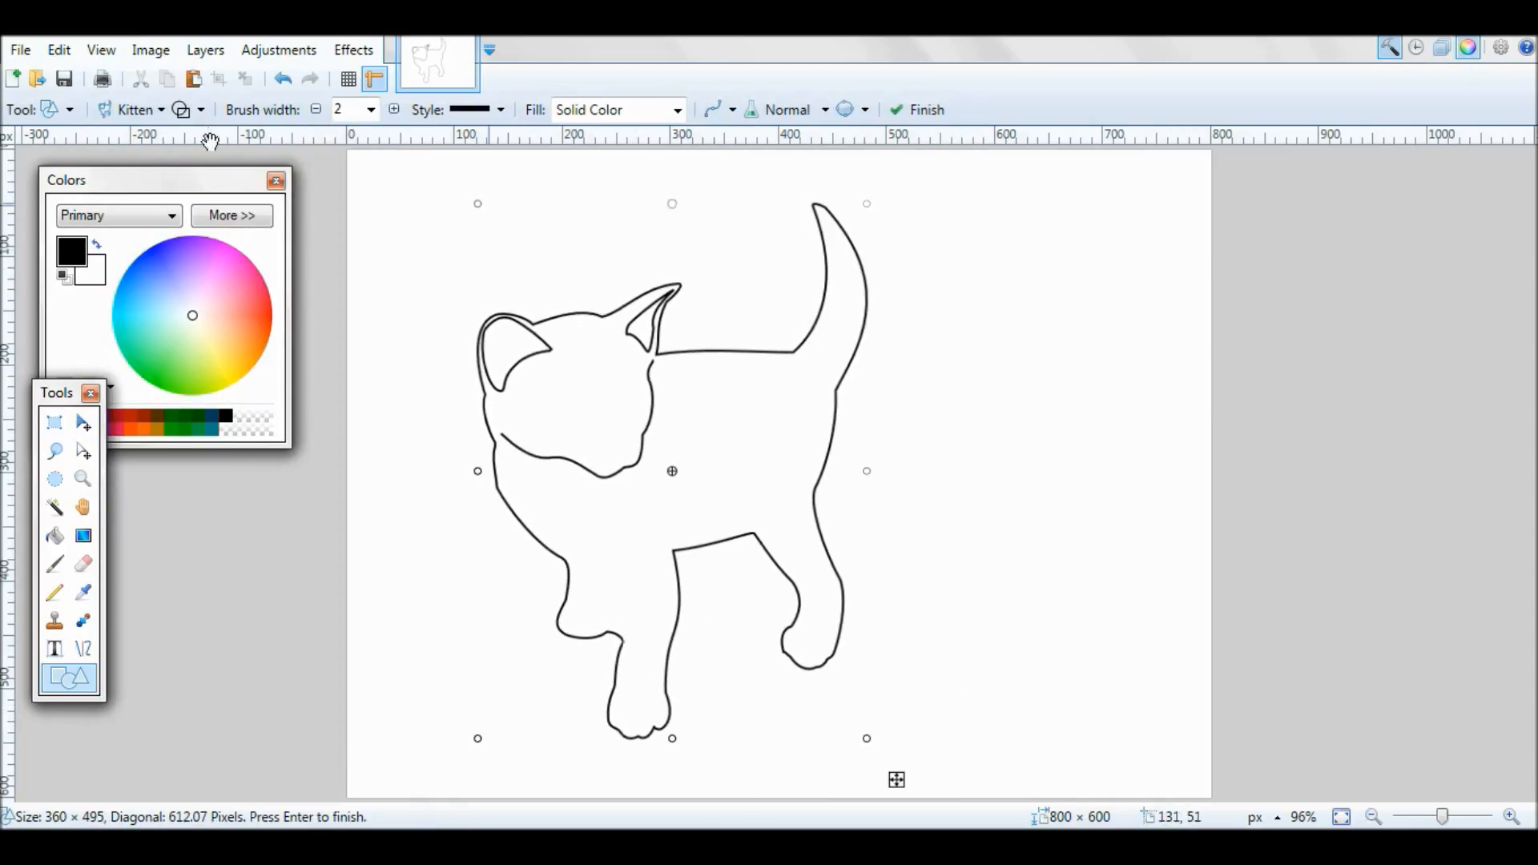
- Set the Kitten shape to filled with outline, keeping black as primary and choosing light pink as the secondary color
click(181, 111)
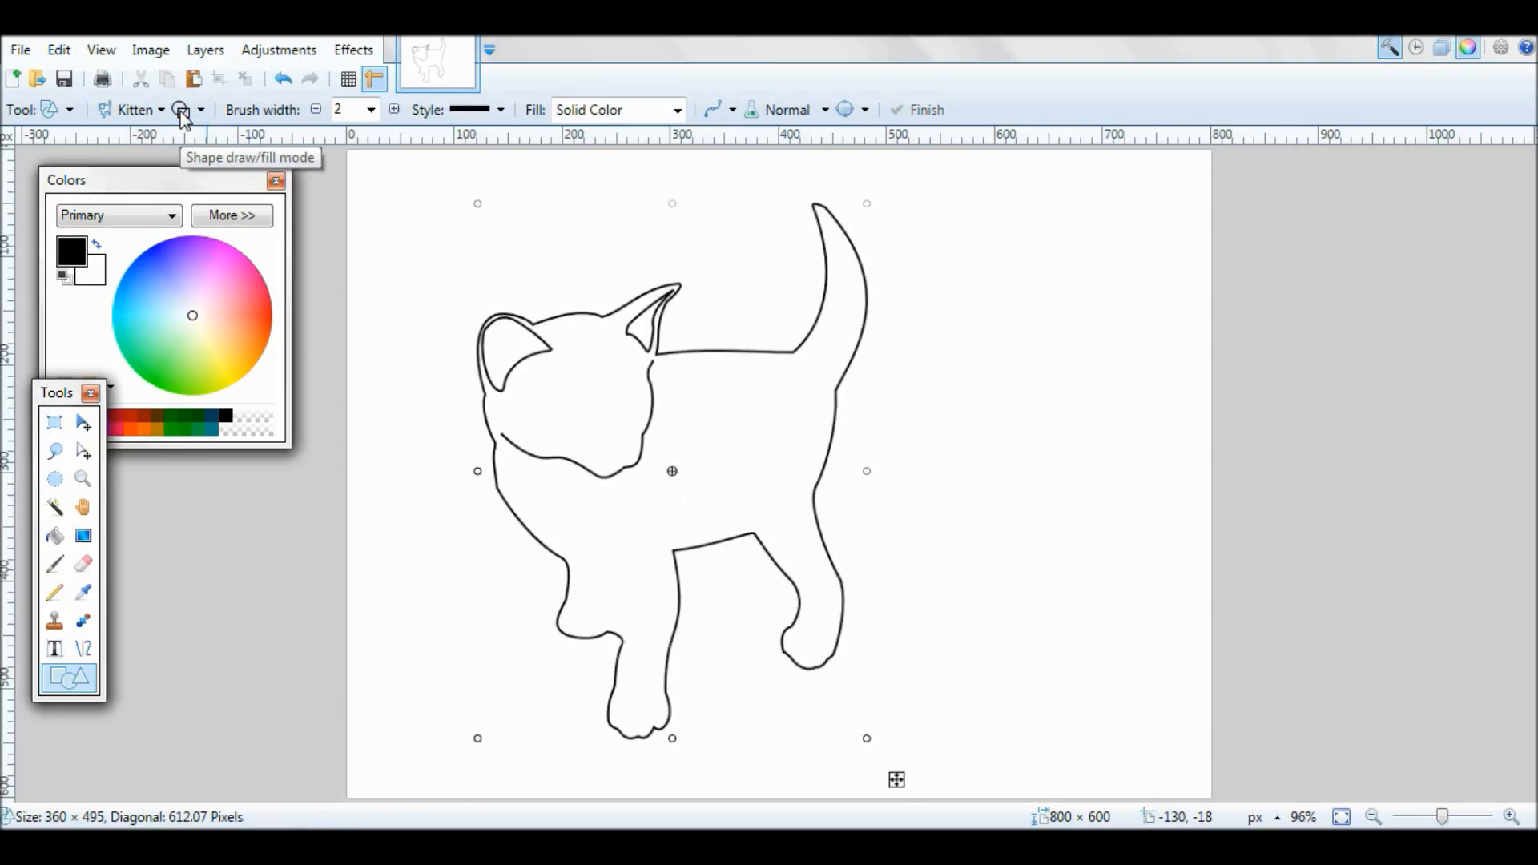
click(182, 112)
click(183, 116)
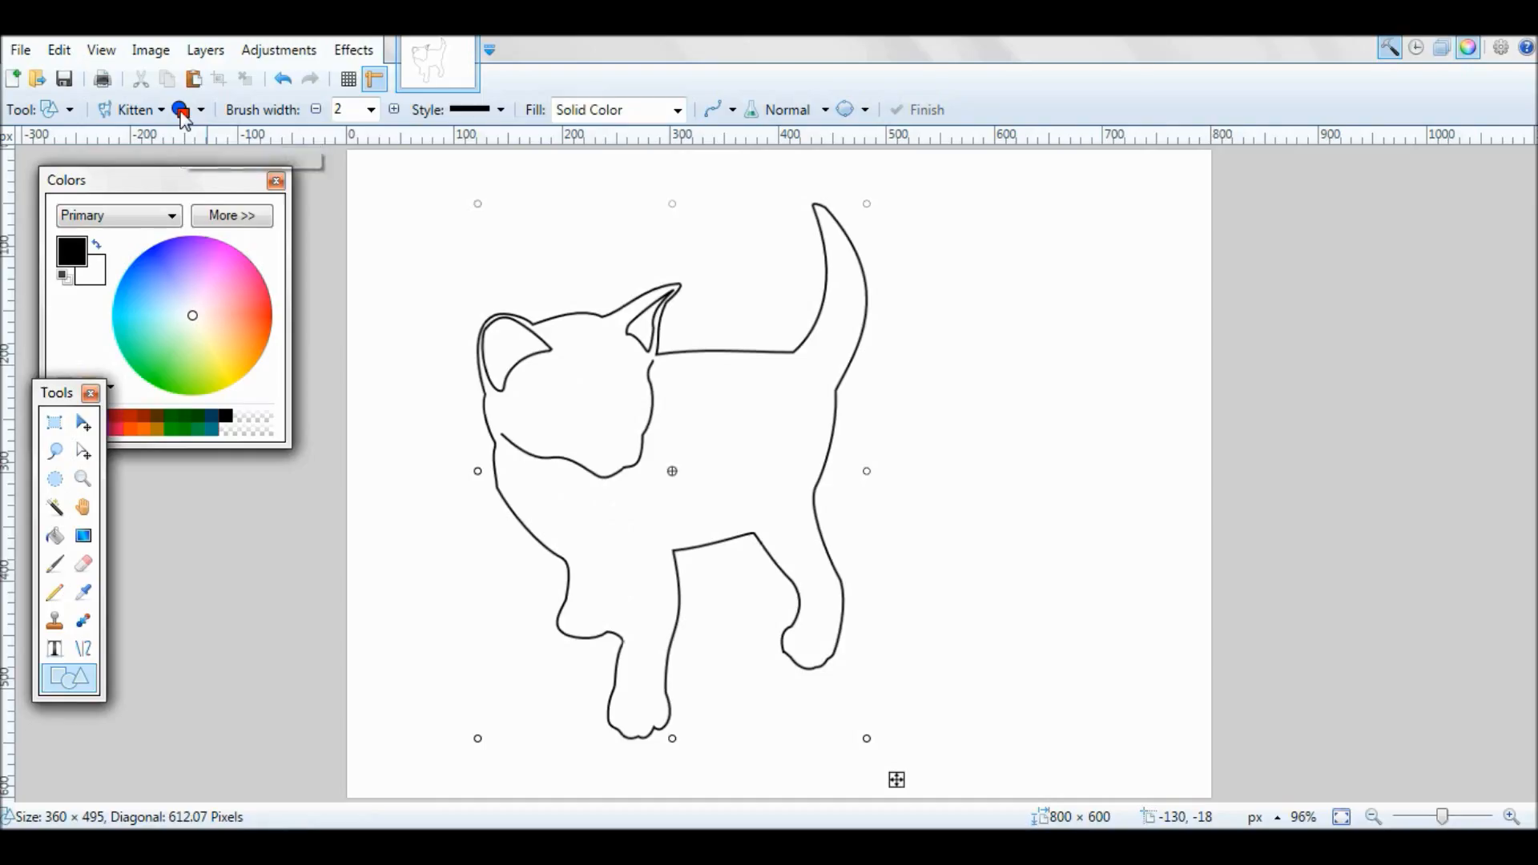
click(96, 246)
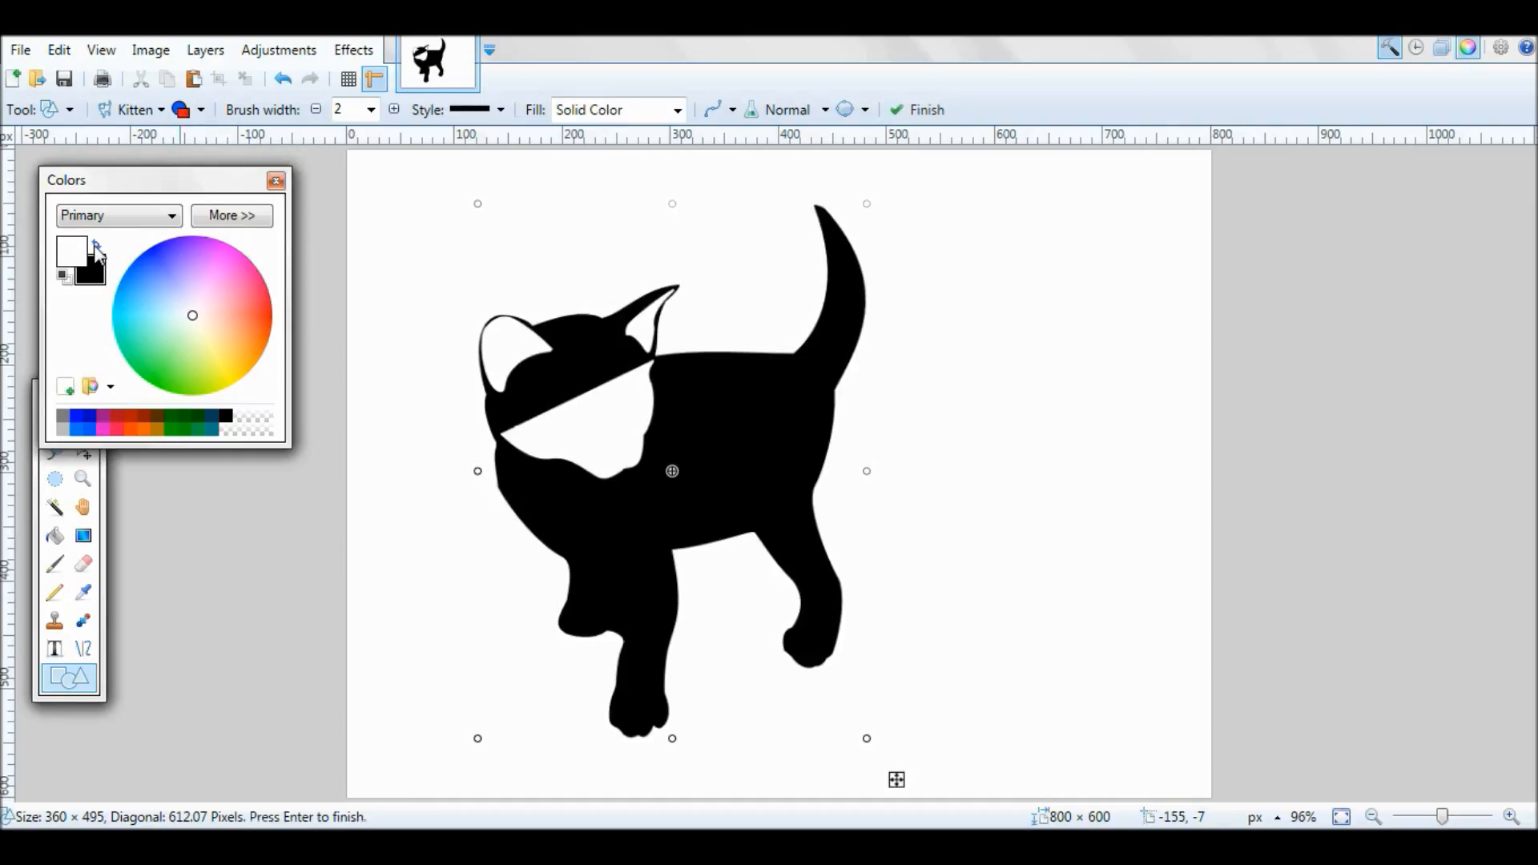
click(96, 246)
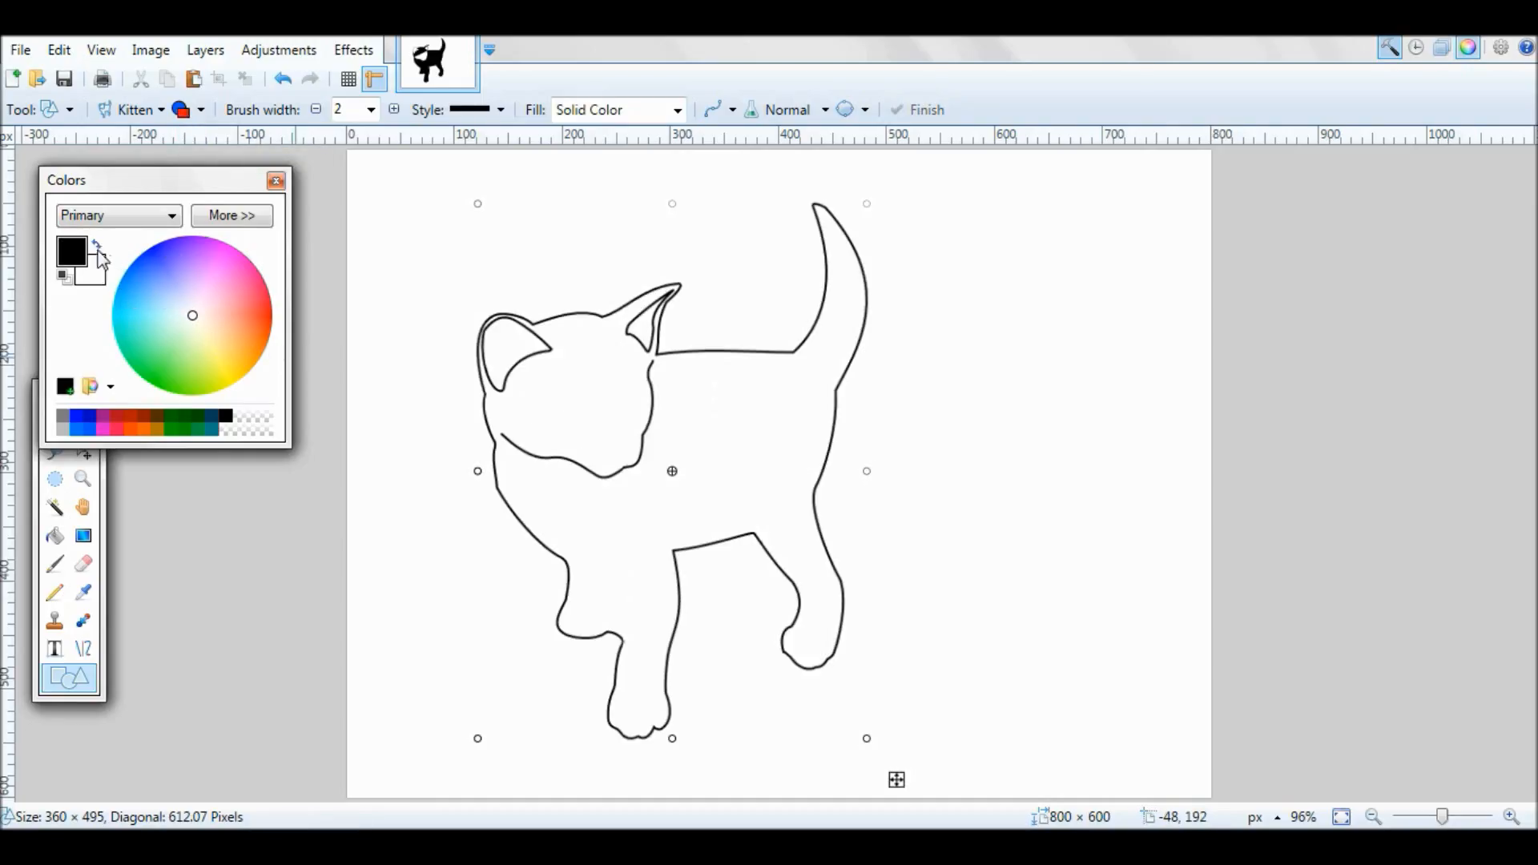
click(91, 279)
mouse_move(199, 319)
mouse_down()
mouse_move(185, 298)
mouse_move(212, 272)
mouse_up()
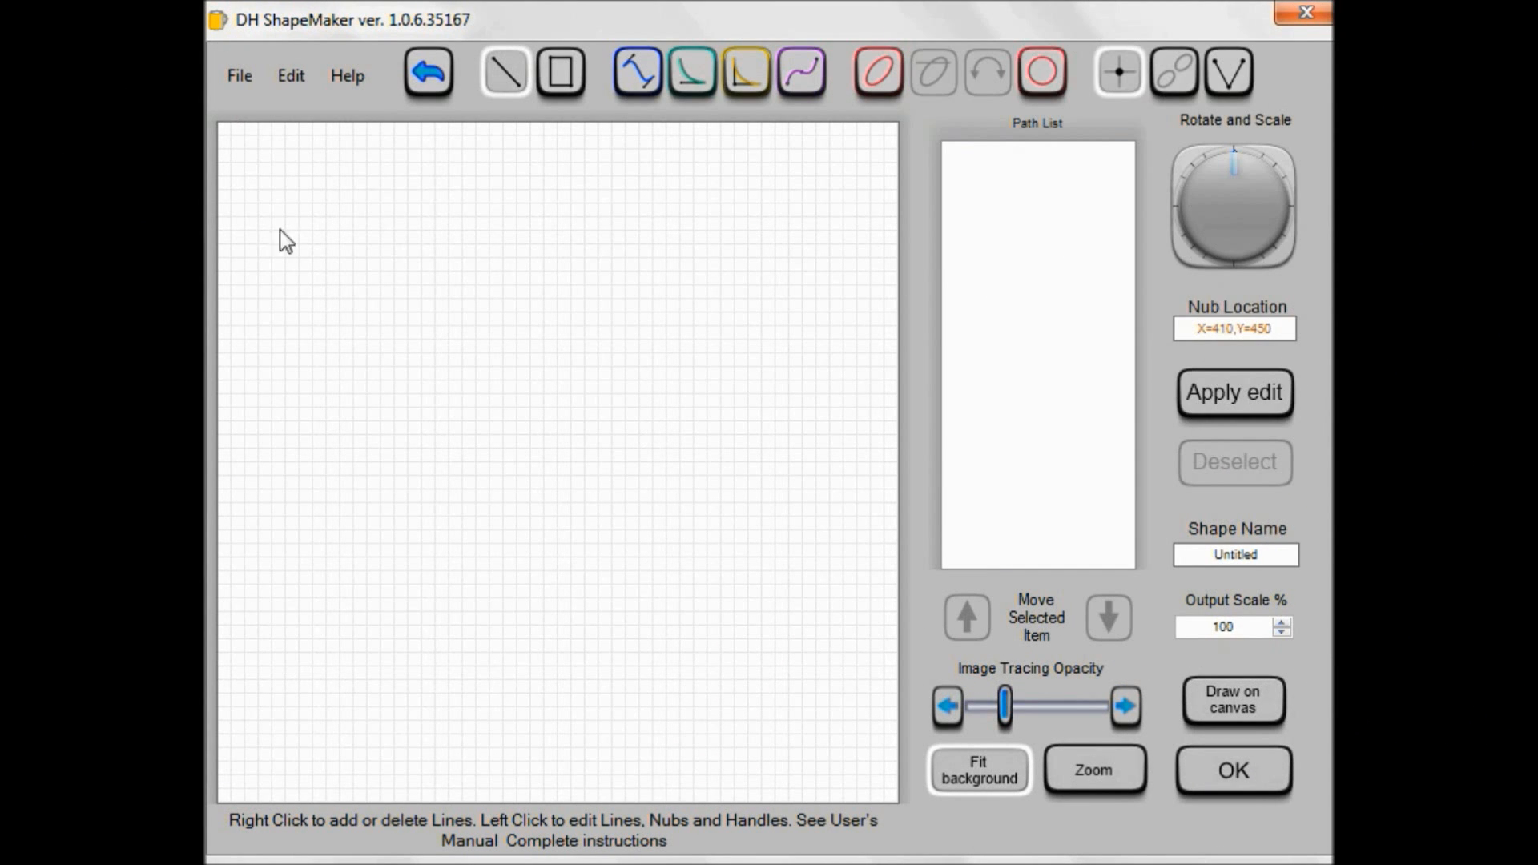
- In DH ShapeMaker, draw and apply a rectangle from X=80, Y=80 to X=410, Y=360 and a smaller one inside ending at X=370, Y=320
click(561, 70)
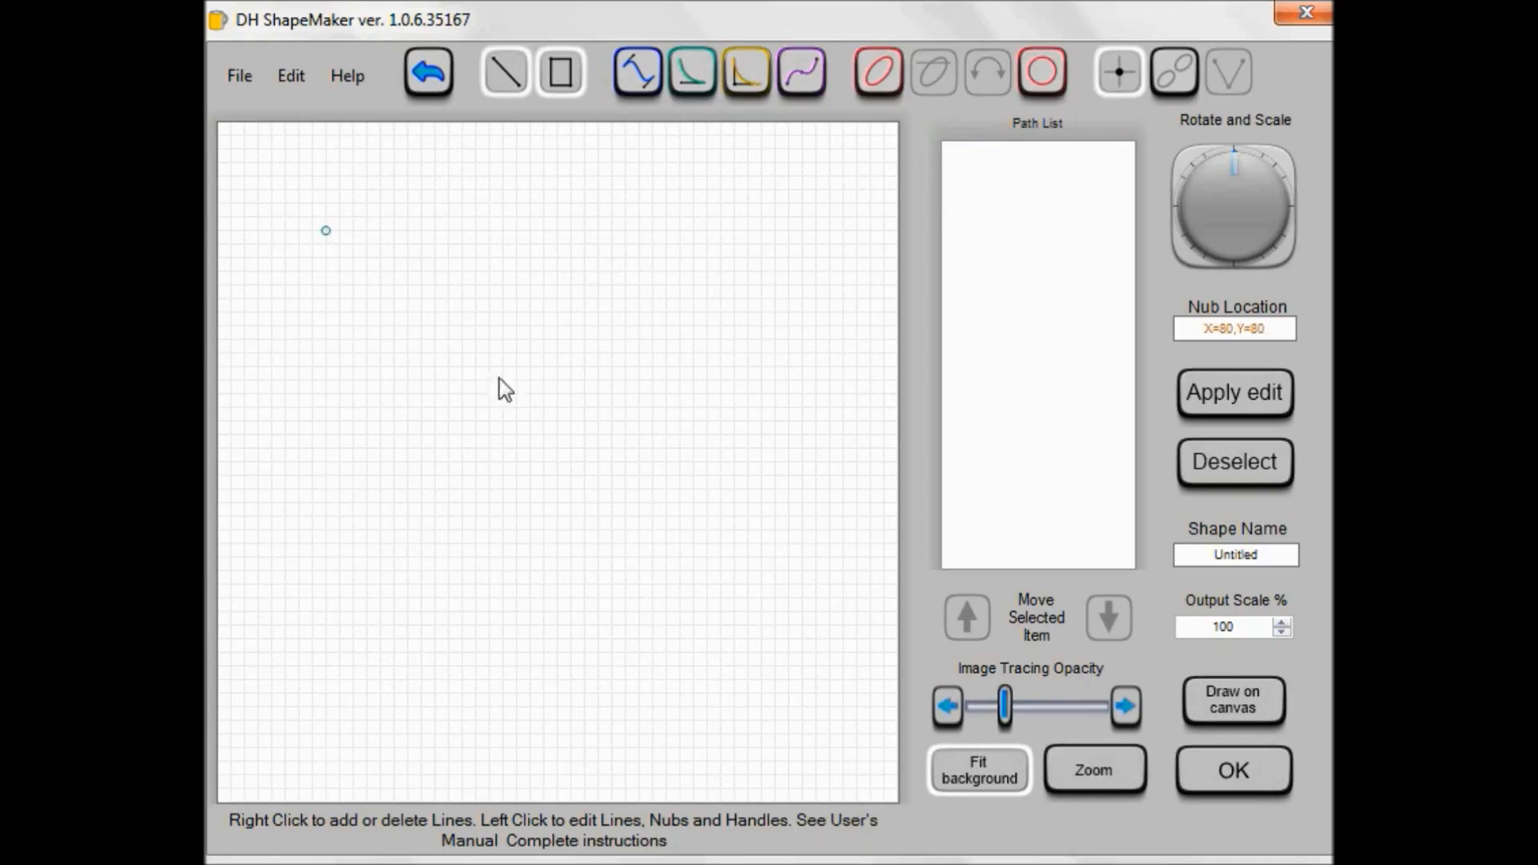
click(775, 612)
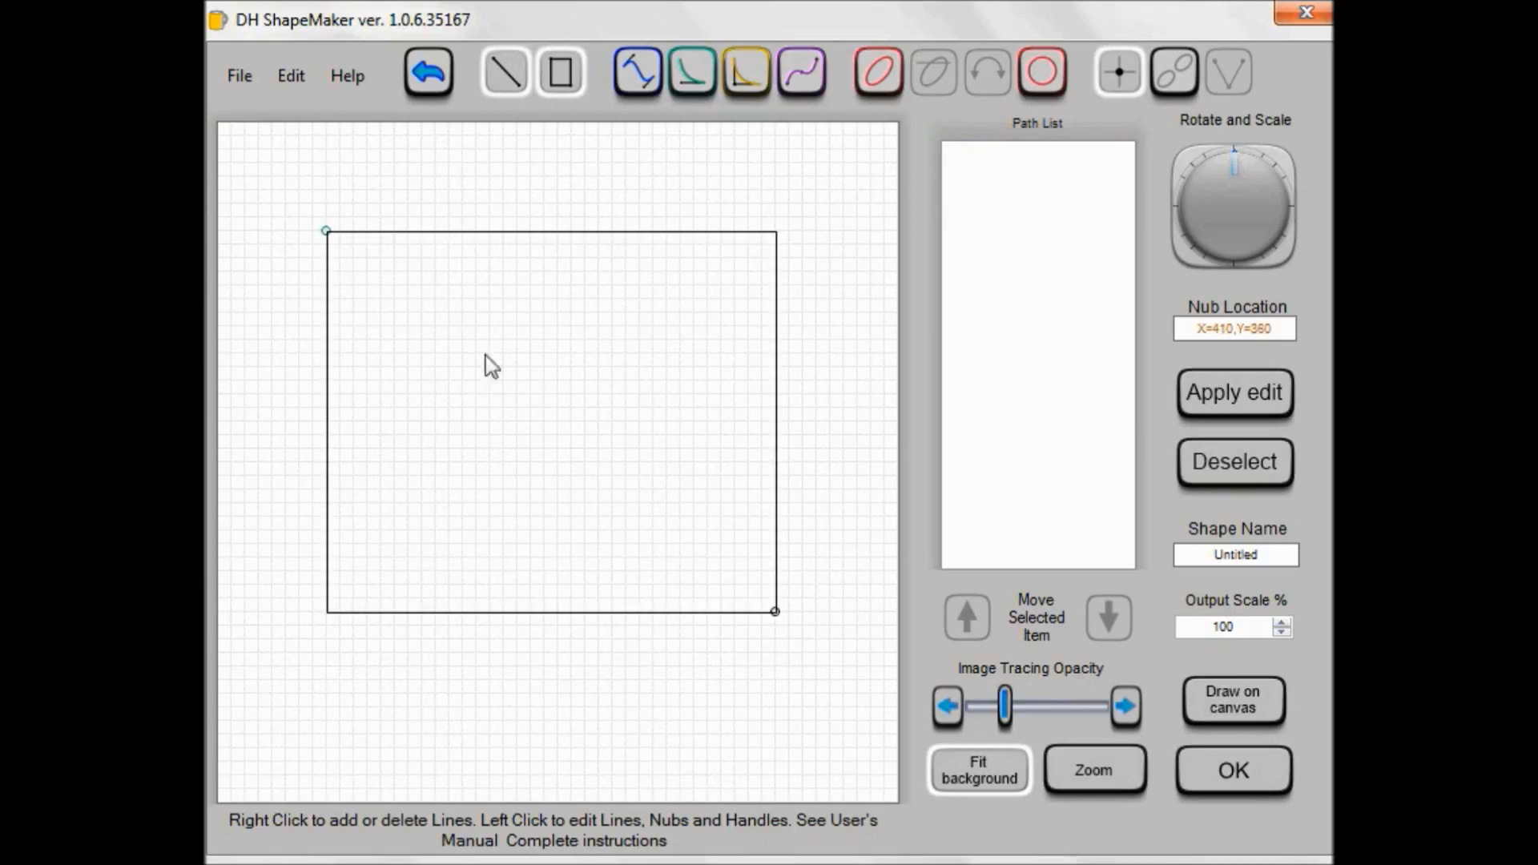
click(1183, 400)
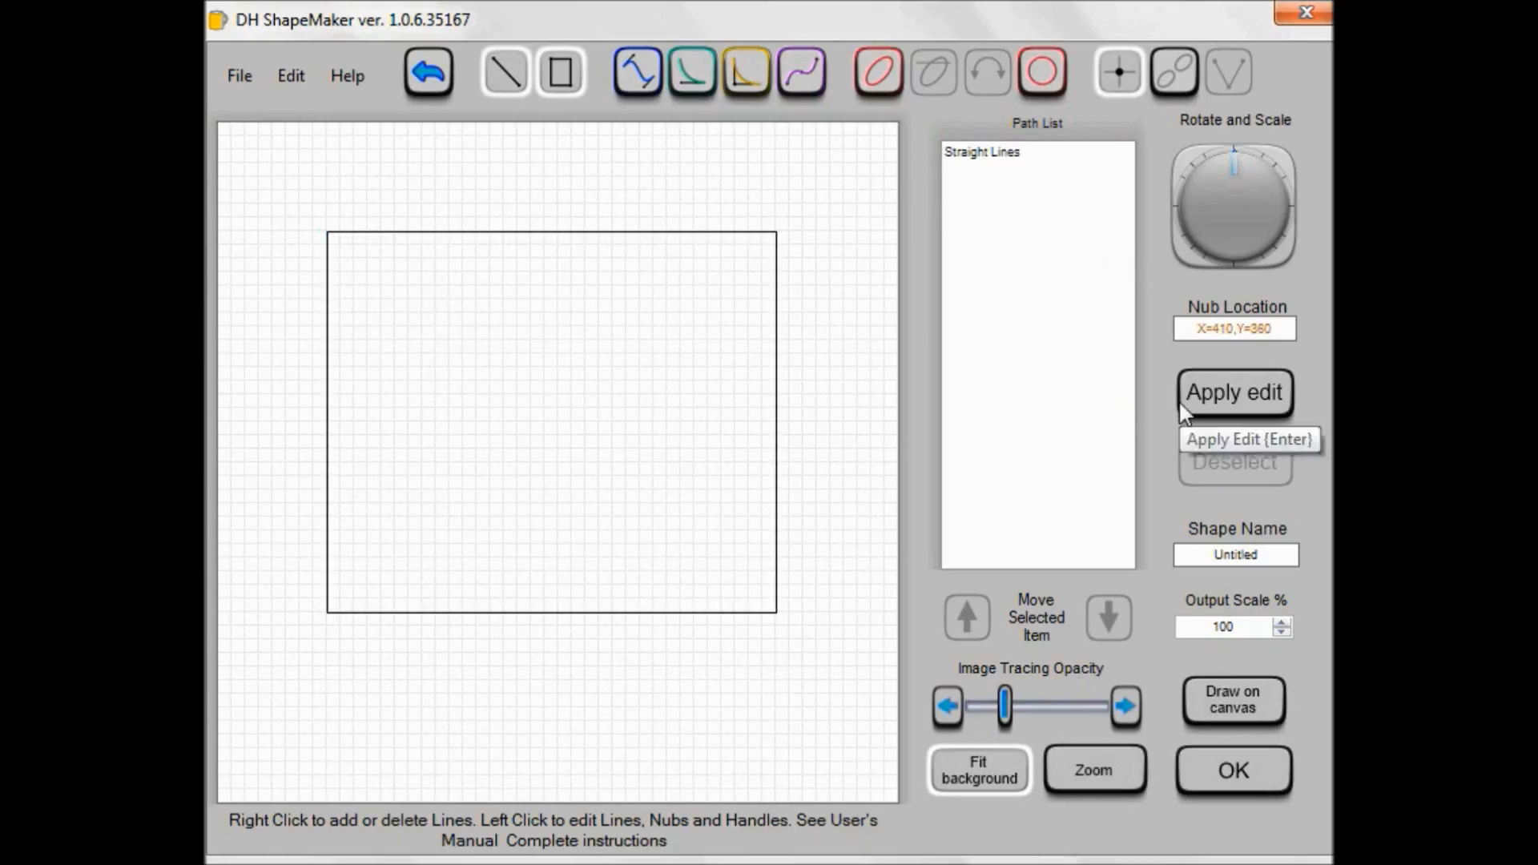
click(391, 298)
right_click(720, 558)
key(Return)
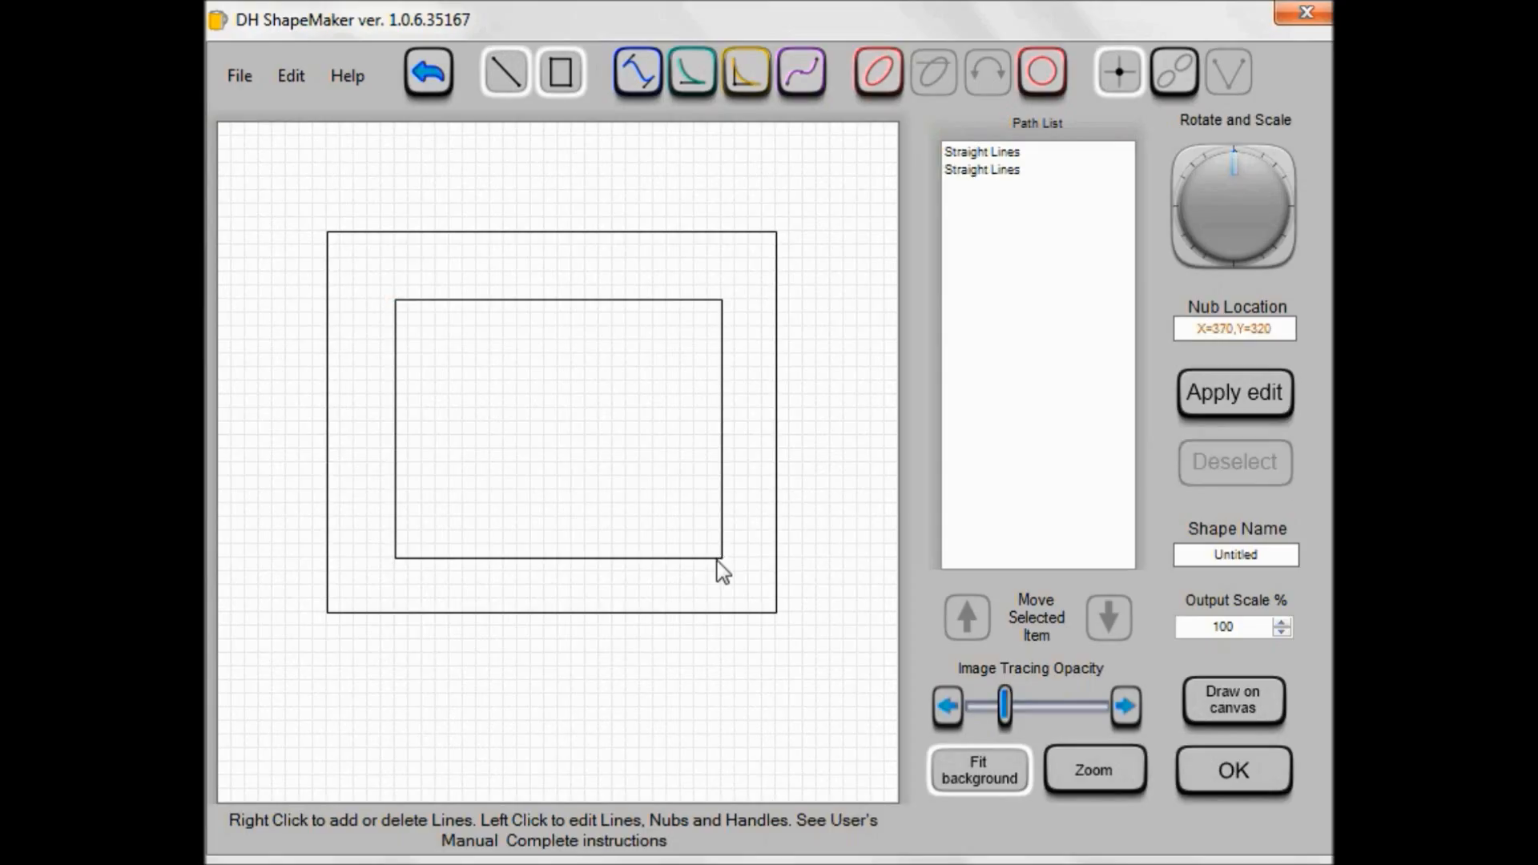
- Toggle the Export as Solid Fill option and restore its original setting
click(239, 77)
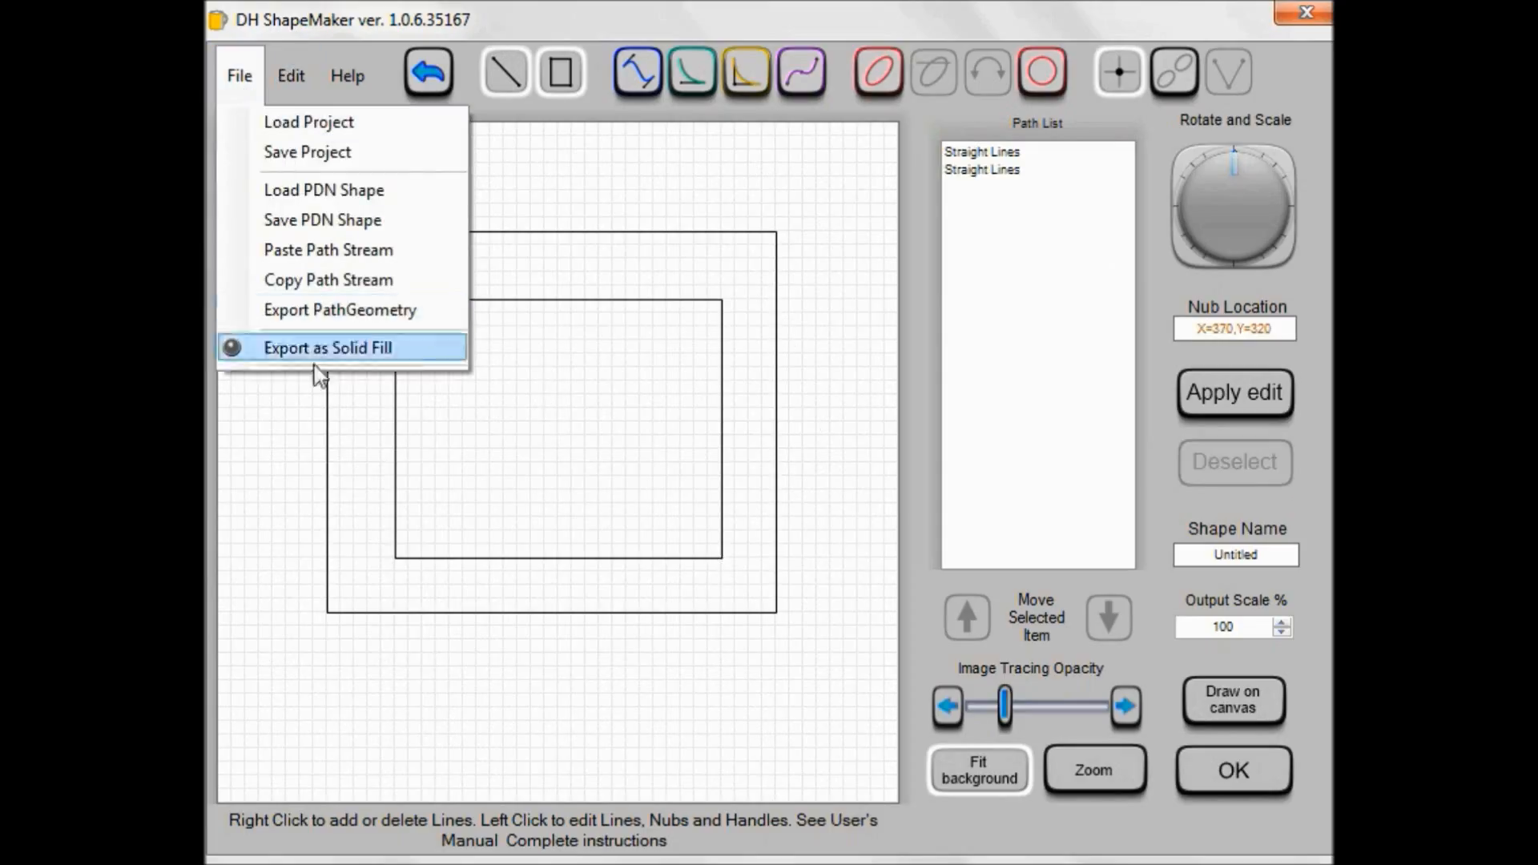
click(332, 349)
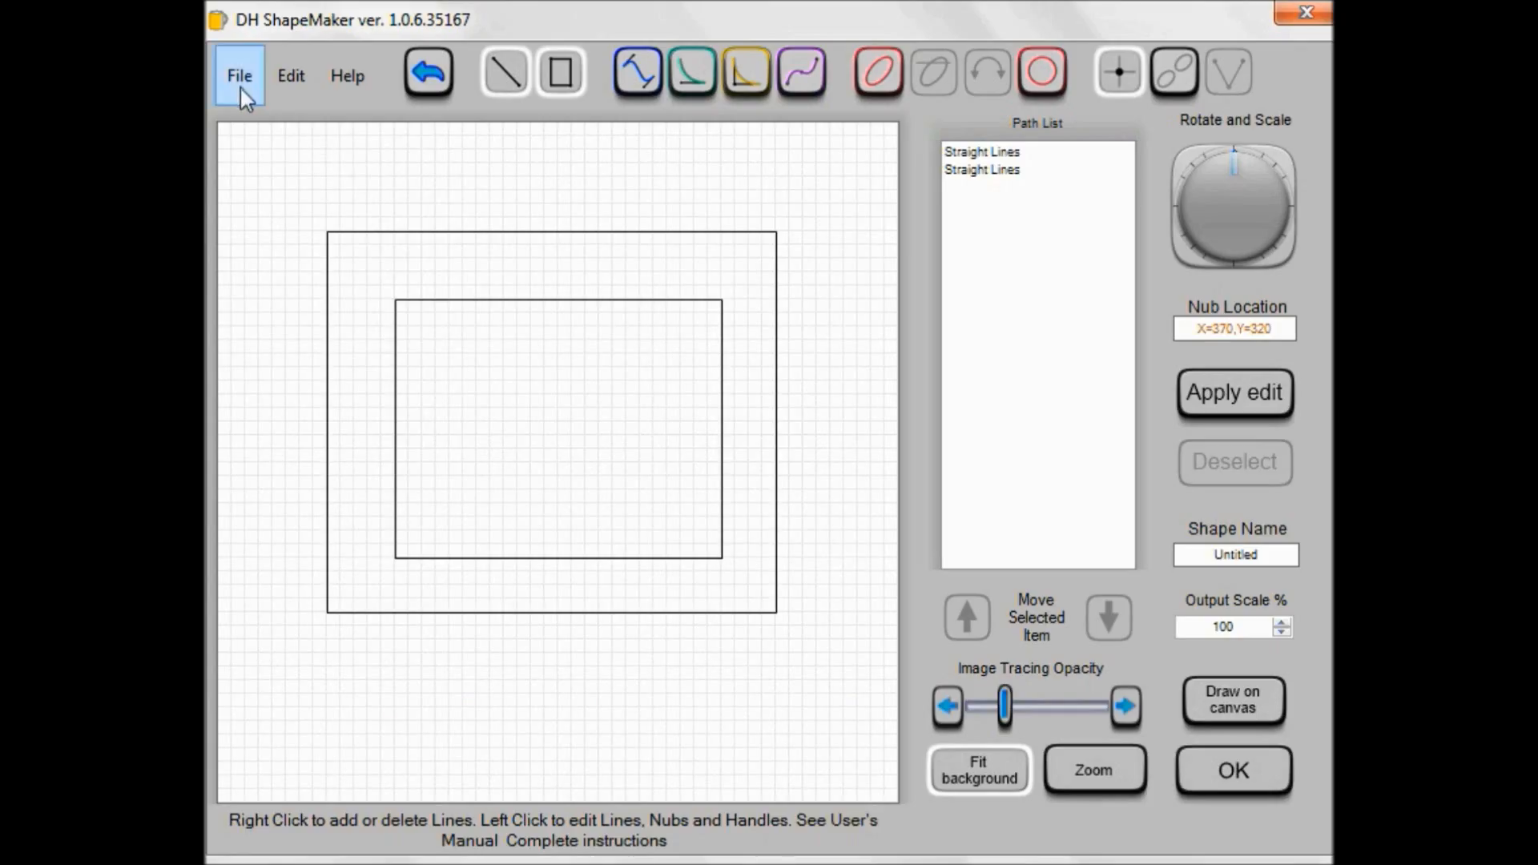
click(240, 84)
click(321, 348)
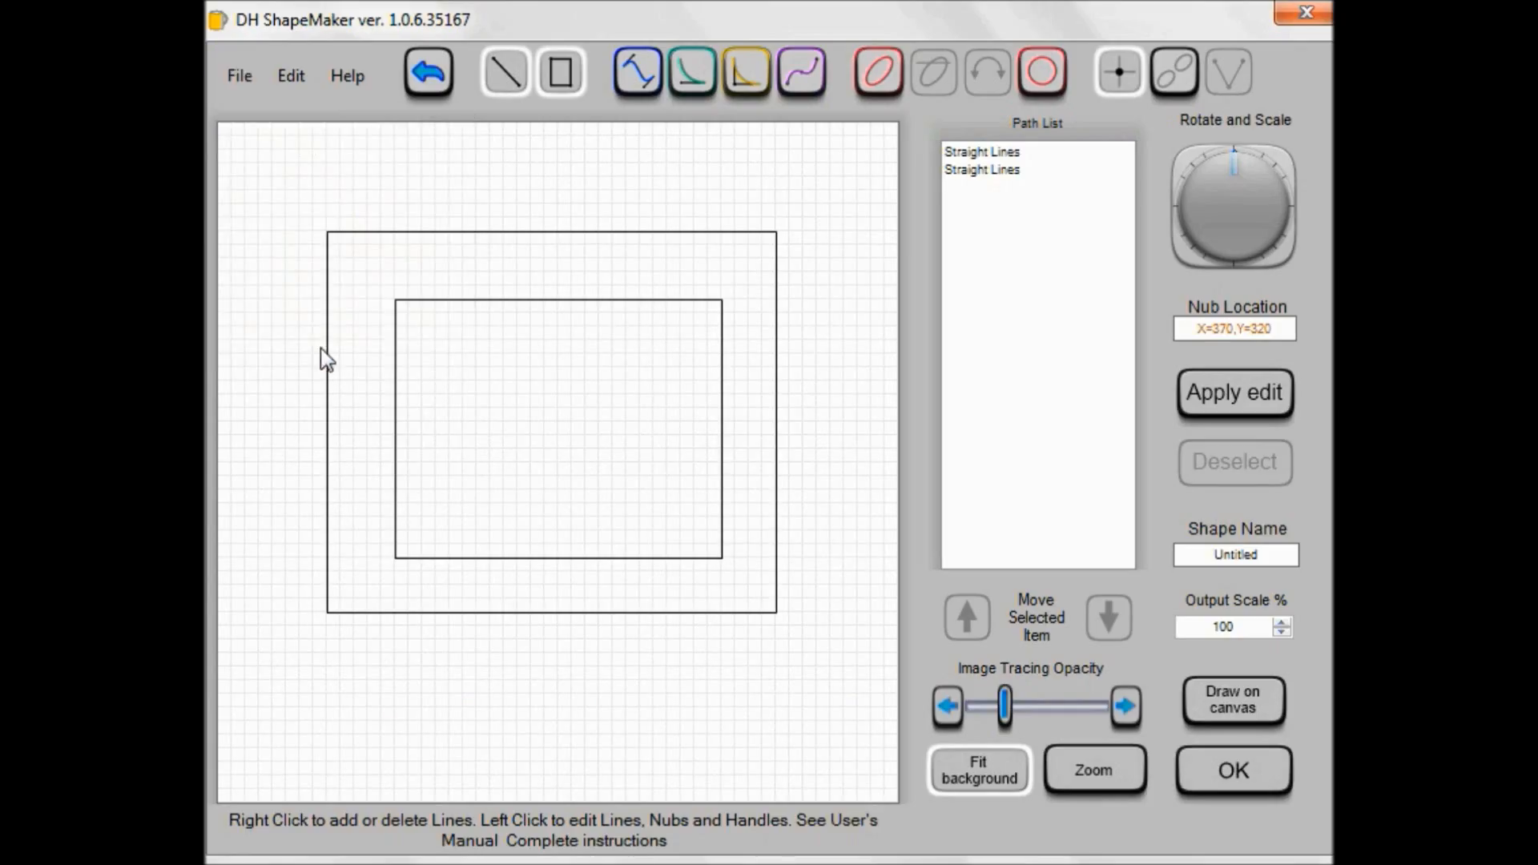
click(240, 70)
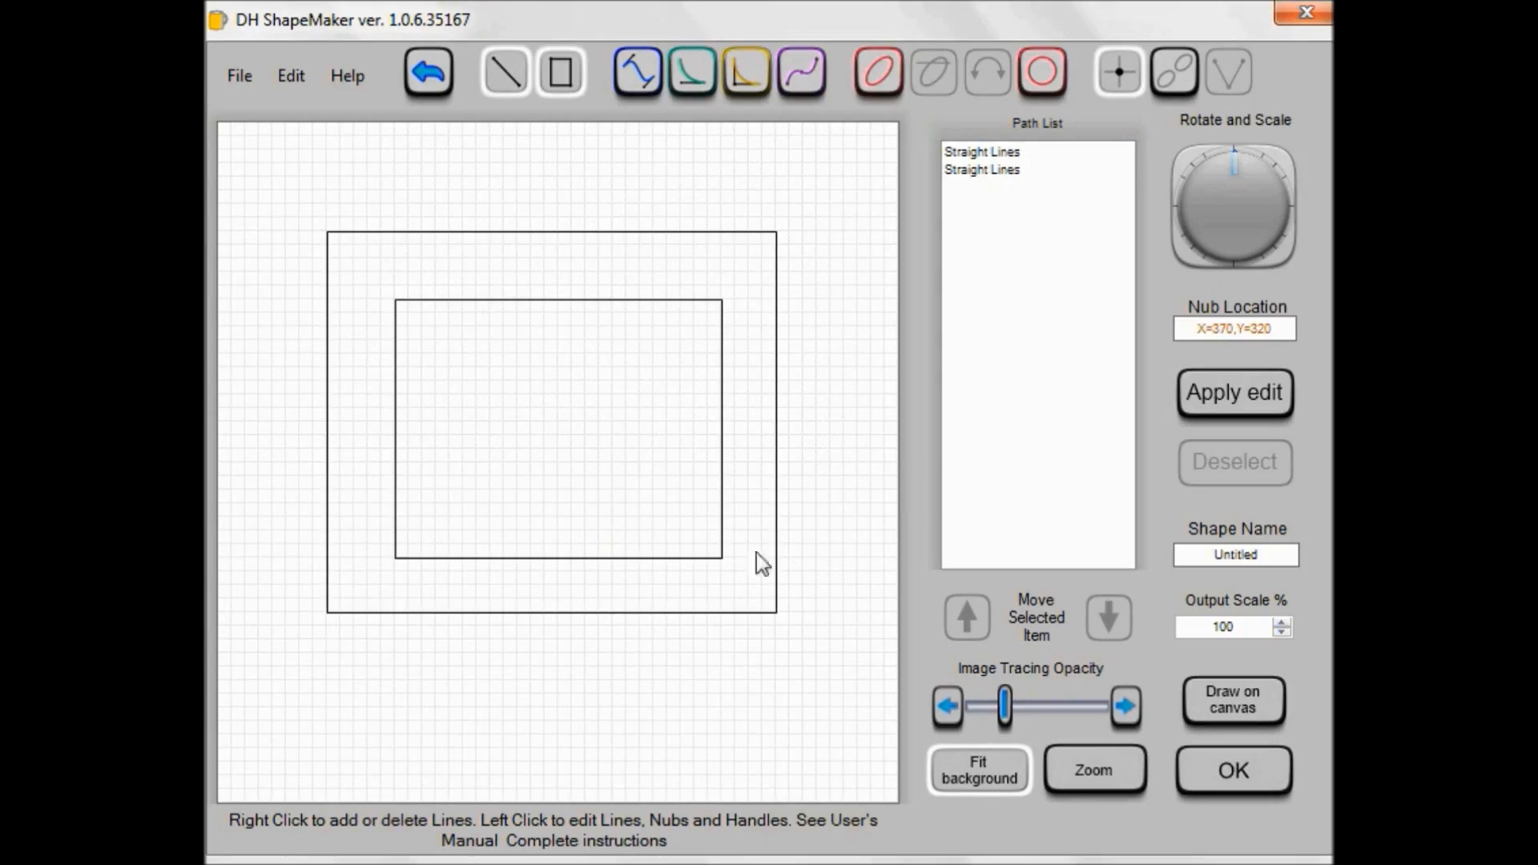
- Replace the inner rectangle with an open L-shaped straight-line path ending at X=390, Y=310
click(723, 561)
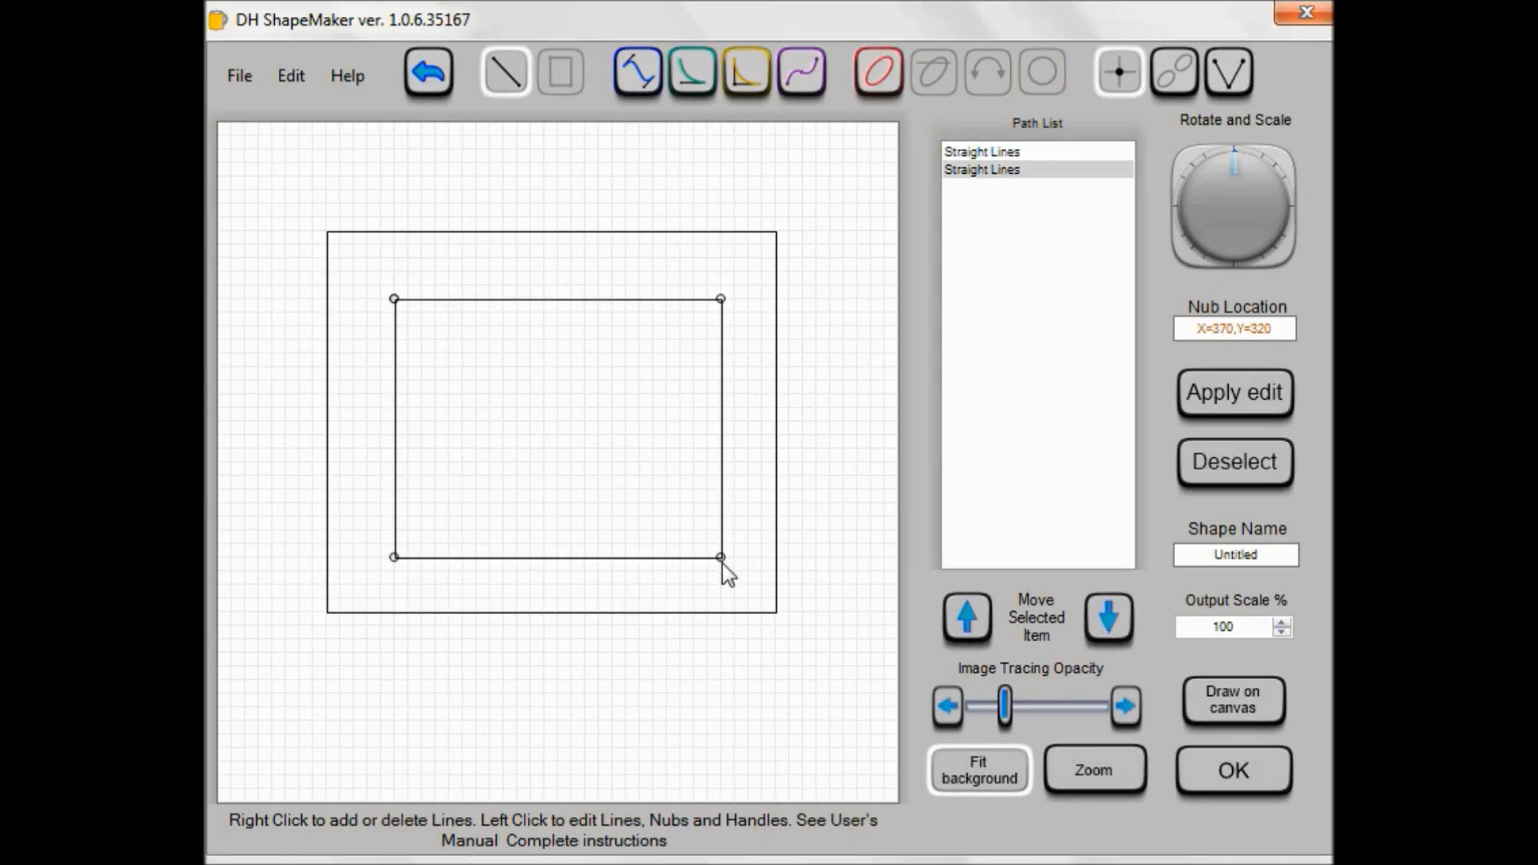
right_click(722, 560)
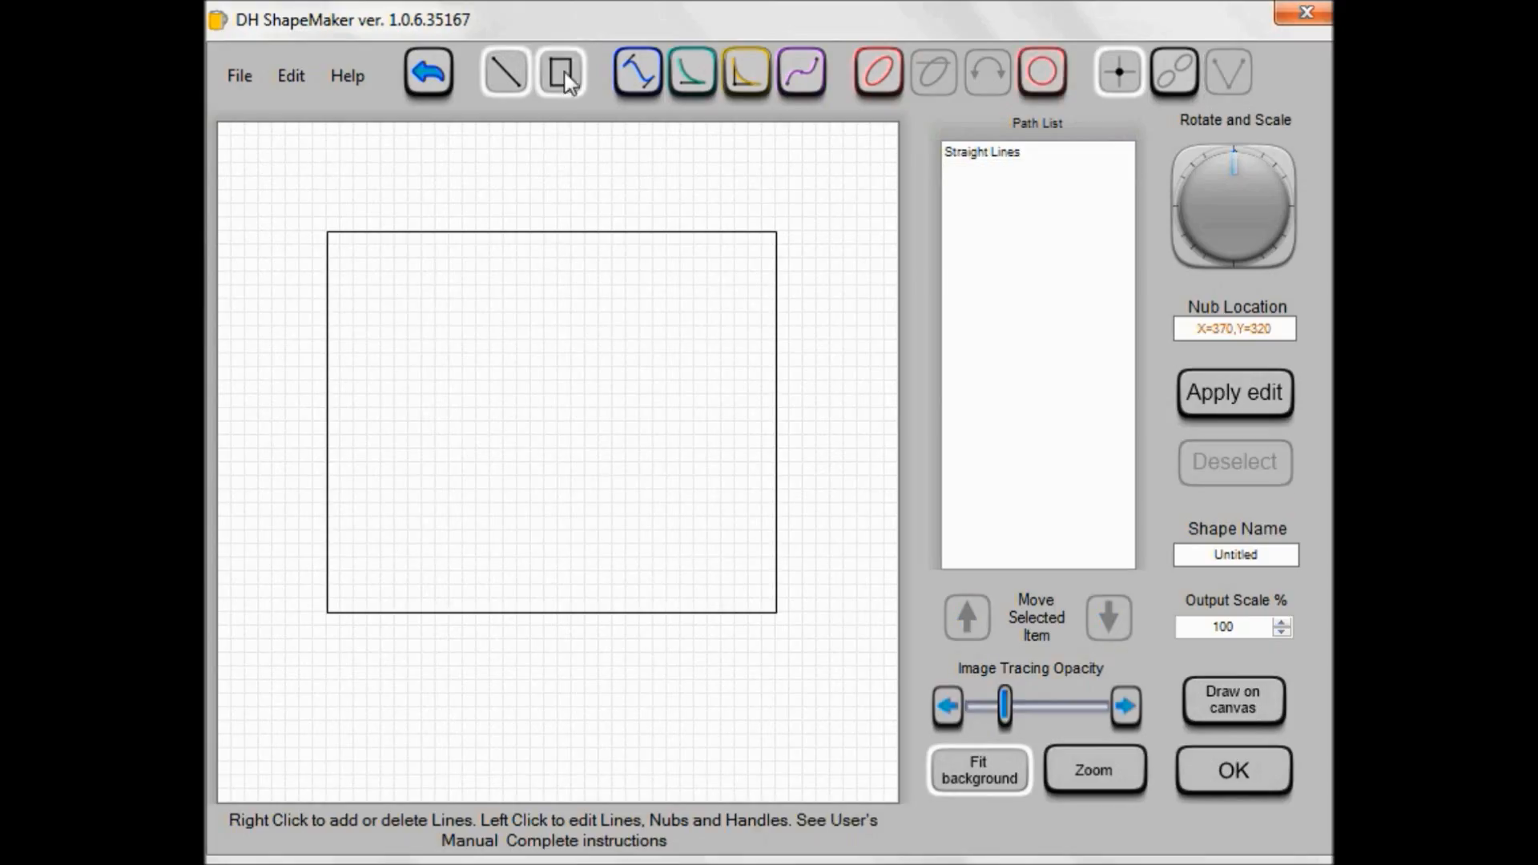
right_click(383, 283)
right_click(385, 501)
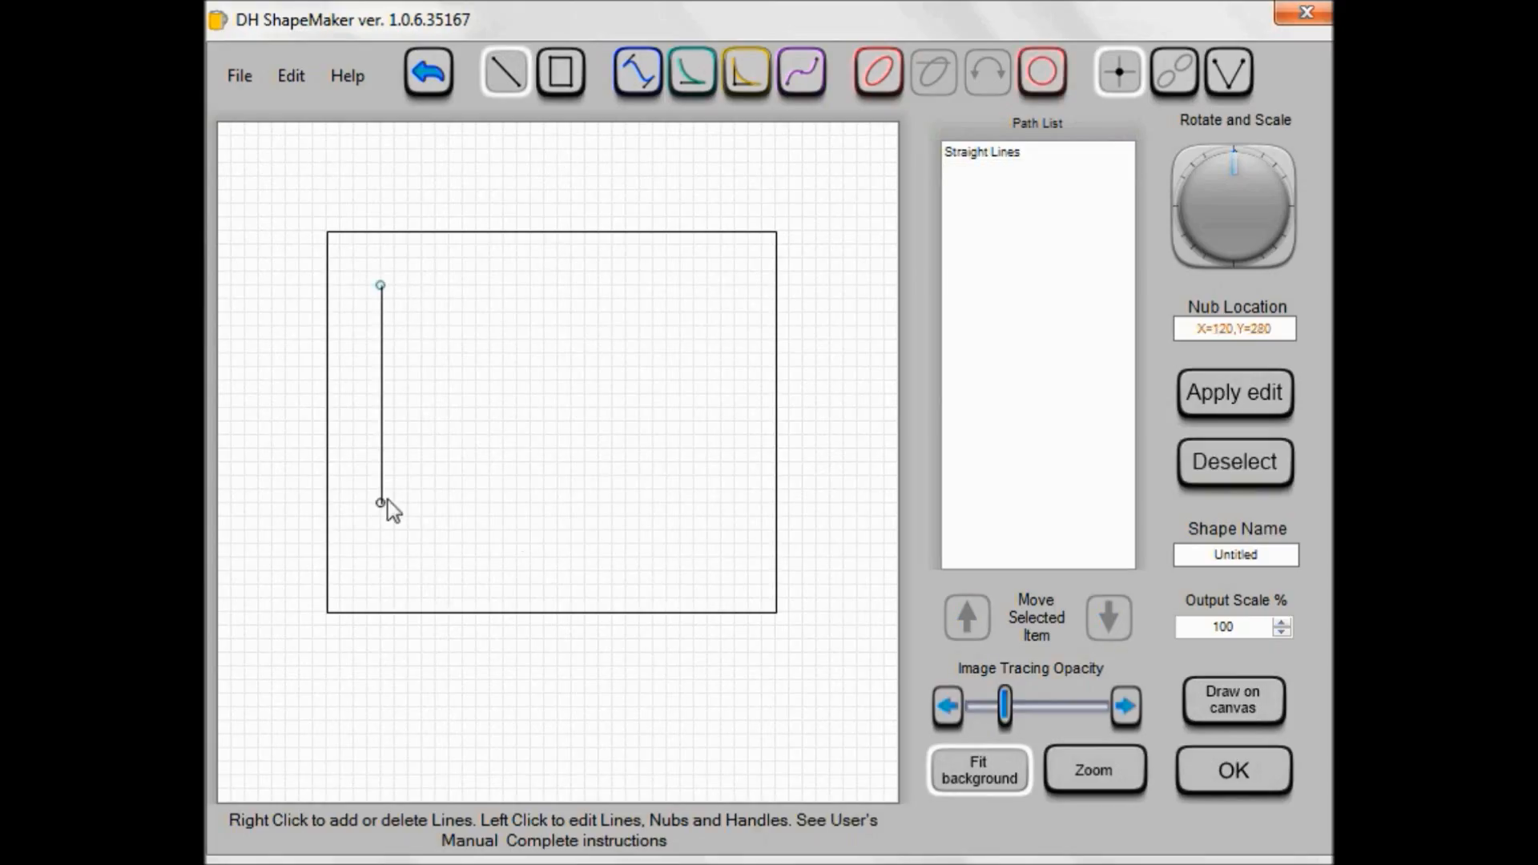
right_click(739, 508)
drag(383, 505, 382, 544)
drag(738, 507, 750, 545)
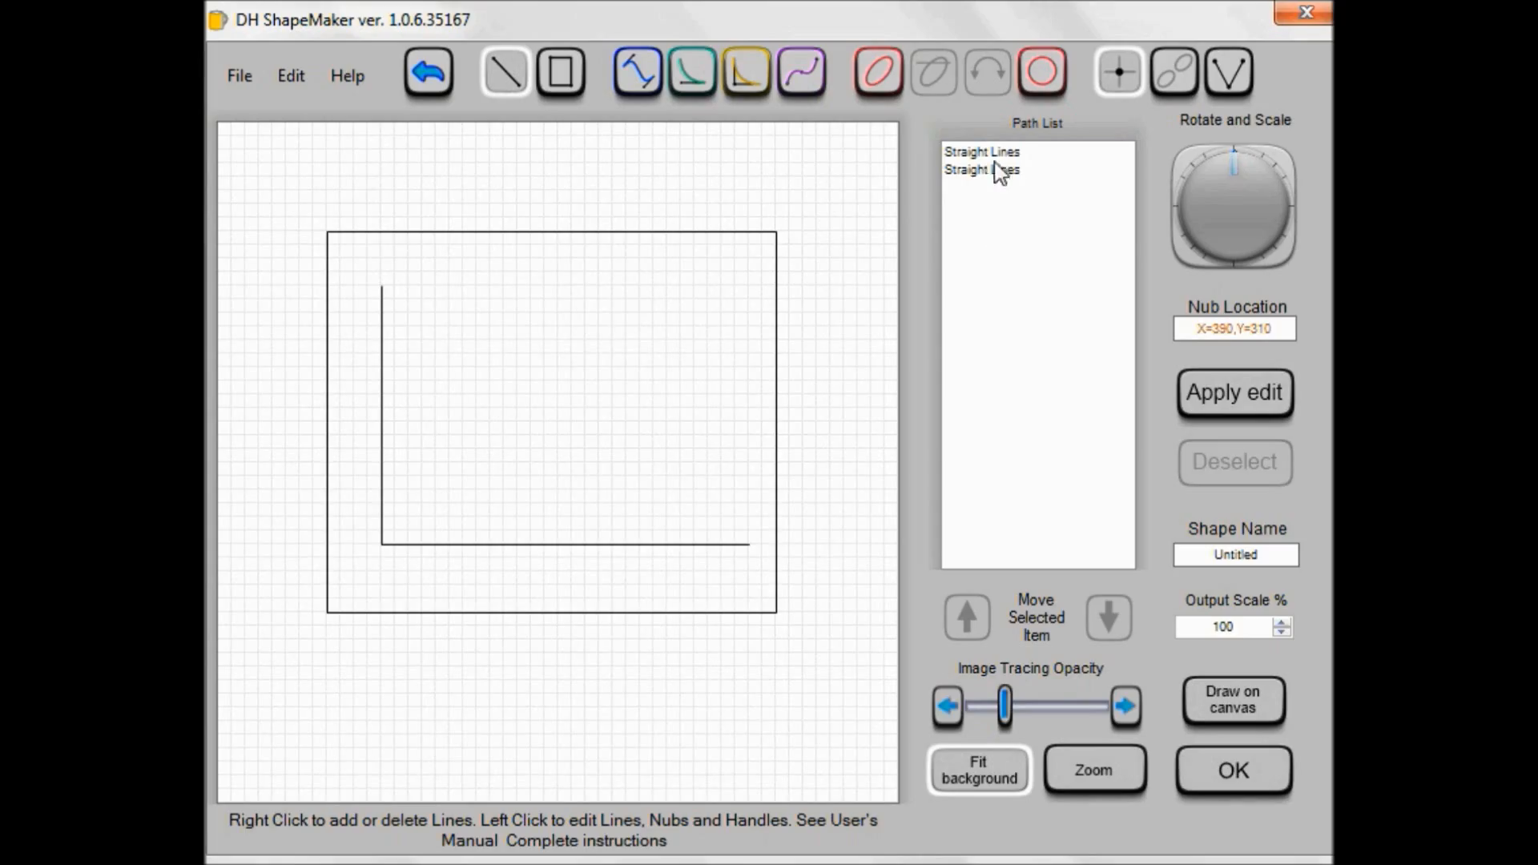
- Clone the open L-shaped path inside the rectangle
click(979, 172)
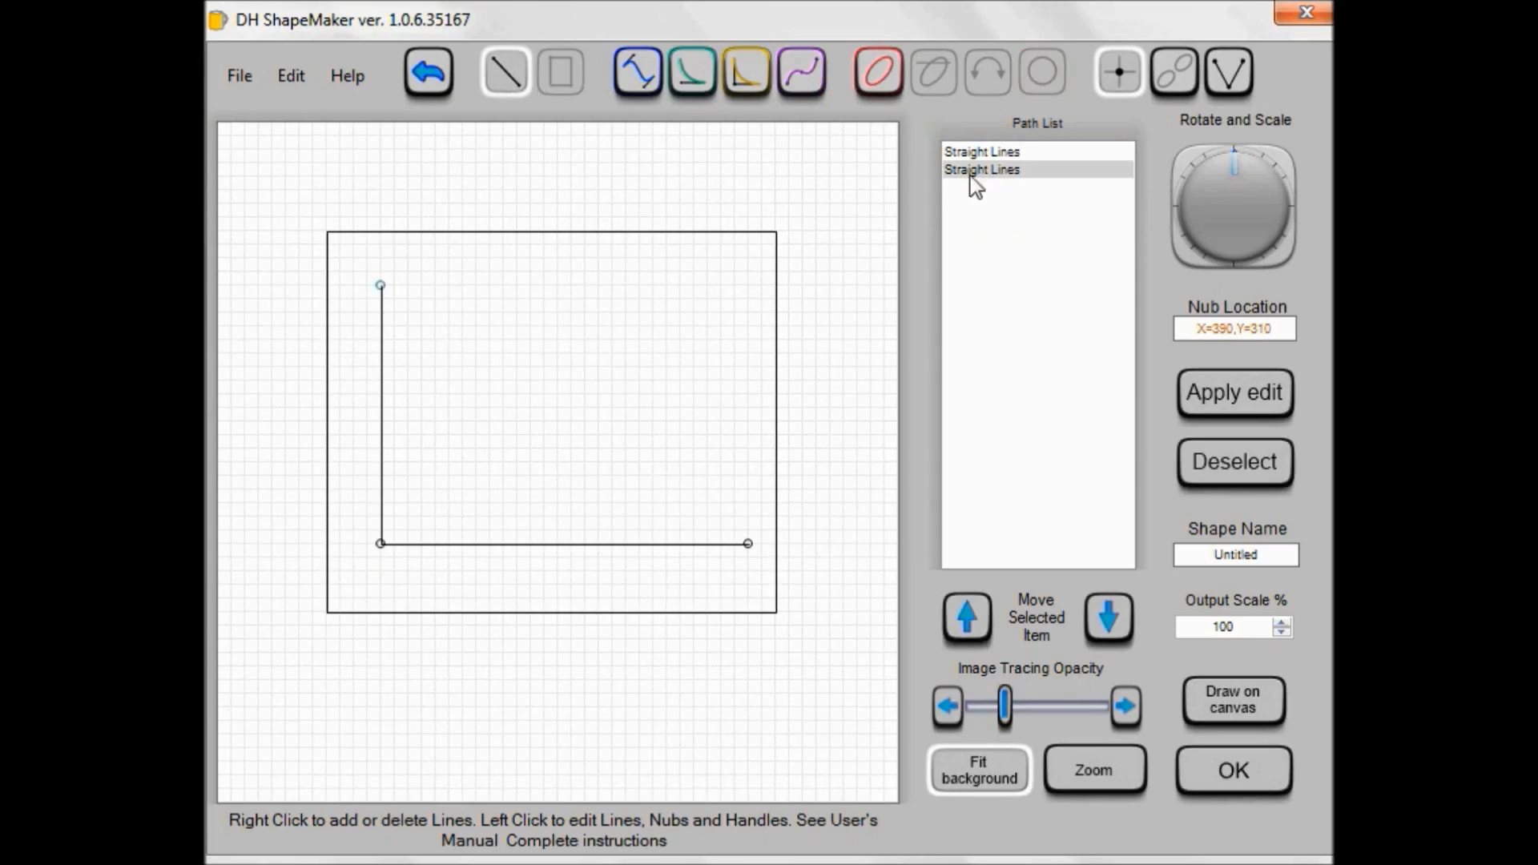
click(289, 80)
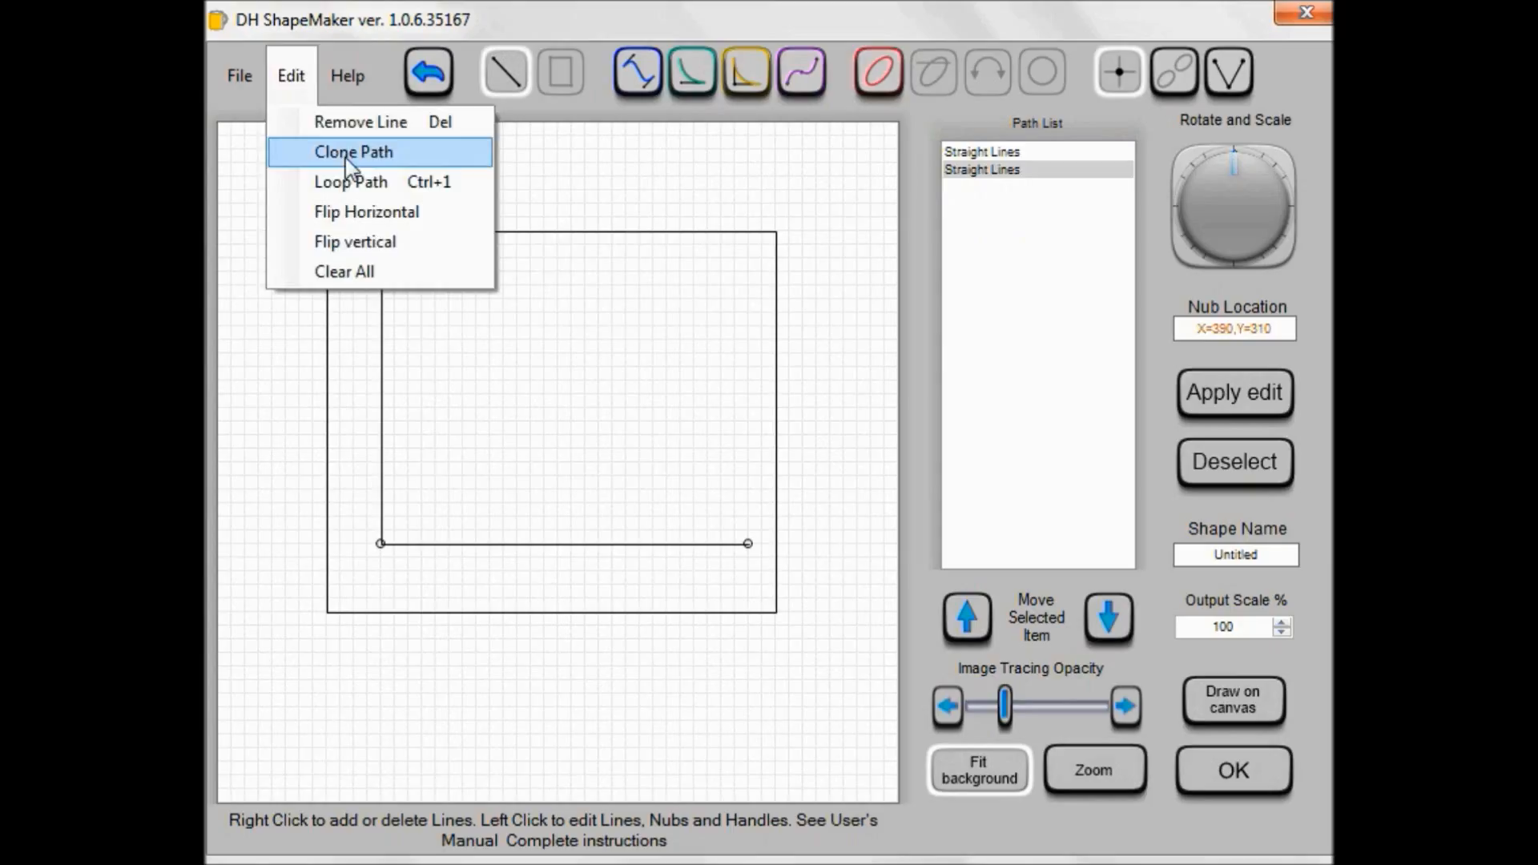
click(344, 152)
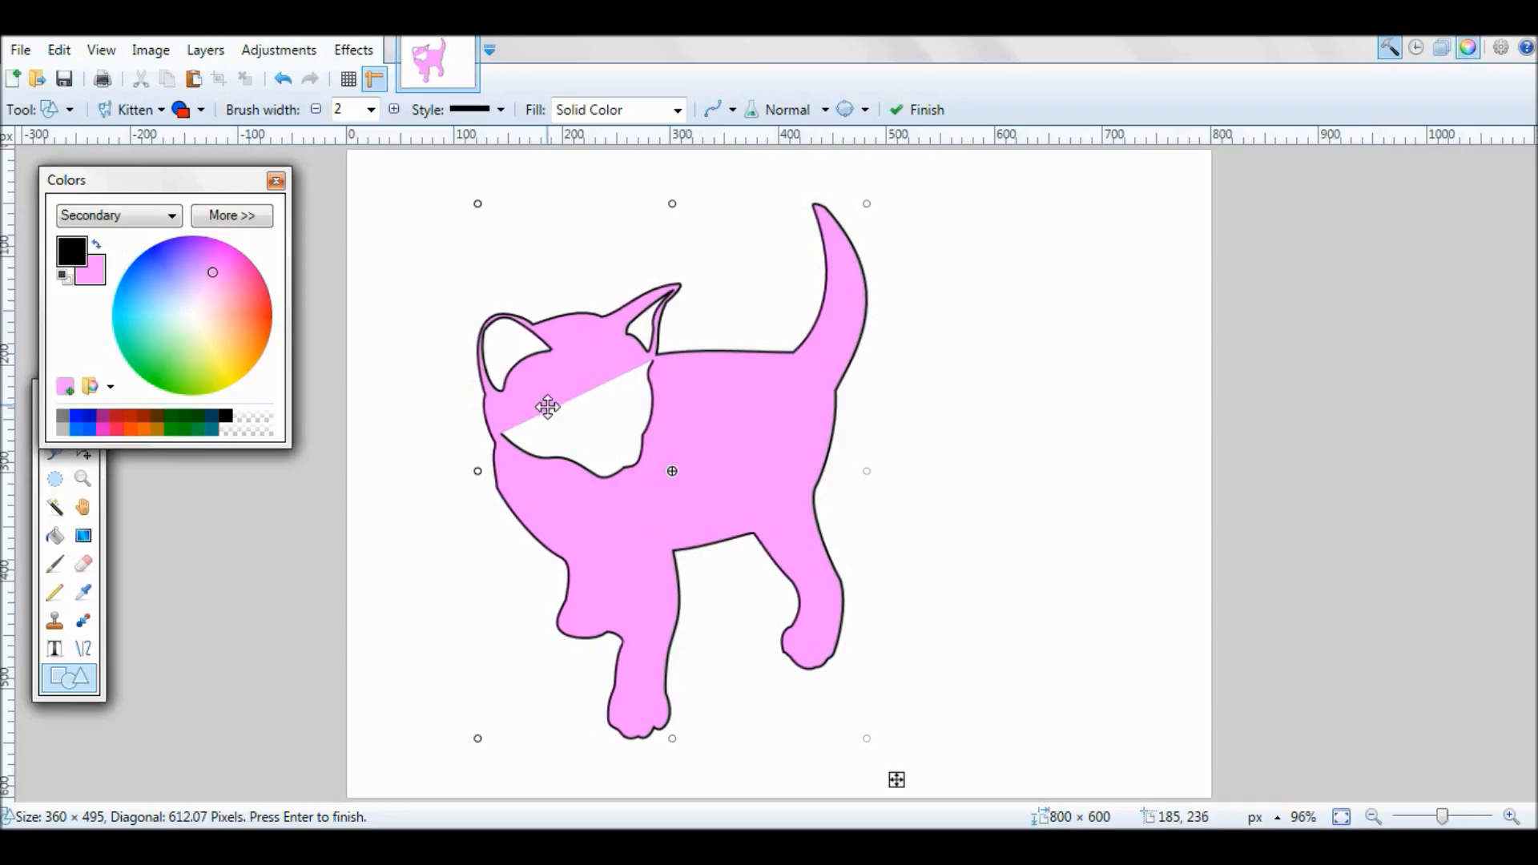
- Close the kitten shape drawing and reopen the recent photo 760px-Tabby_kitten_profile_standing_facing_right.jpg
click(473, 37)
click(642, 554)
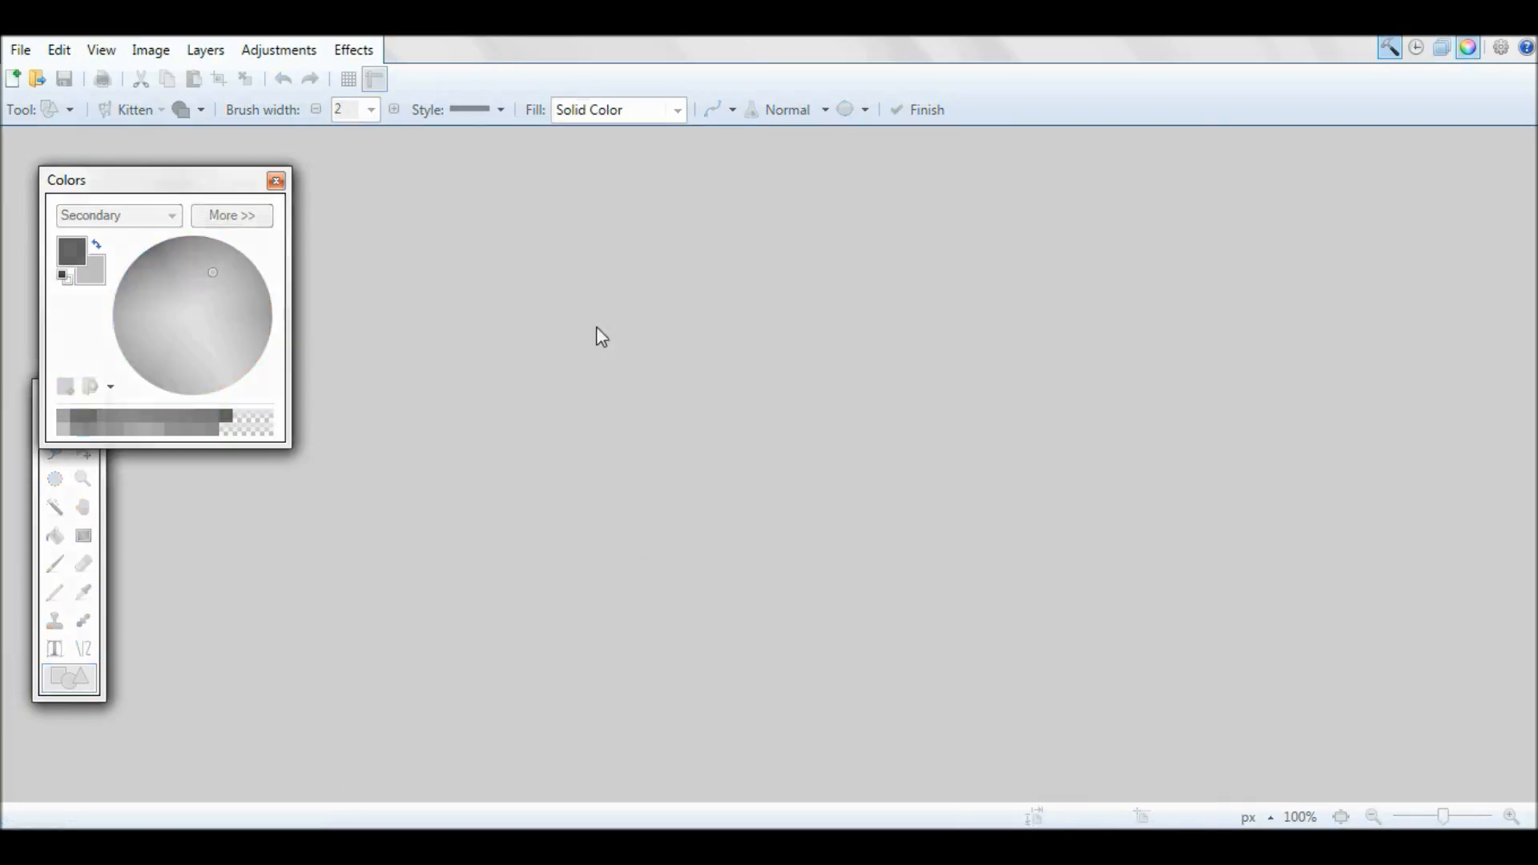
click(20, 50)
mouse_move(124, 127)
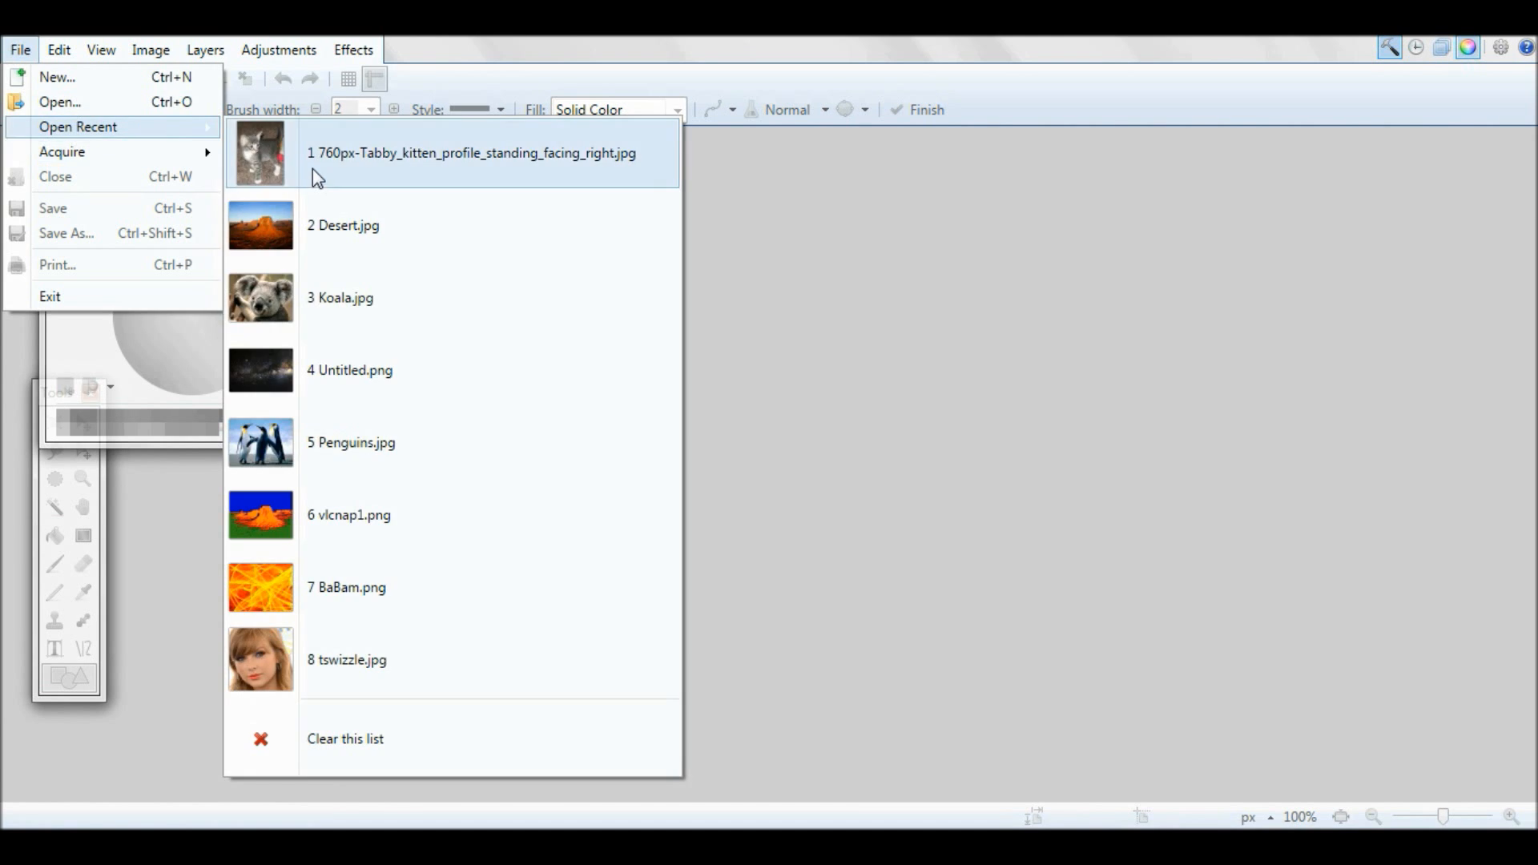
click(313, 172)
- Launch the DH ShapeMaker effect on the kitten photo and load the project Kitten.dhp
click(355, 50)
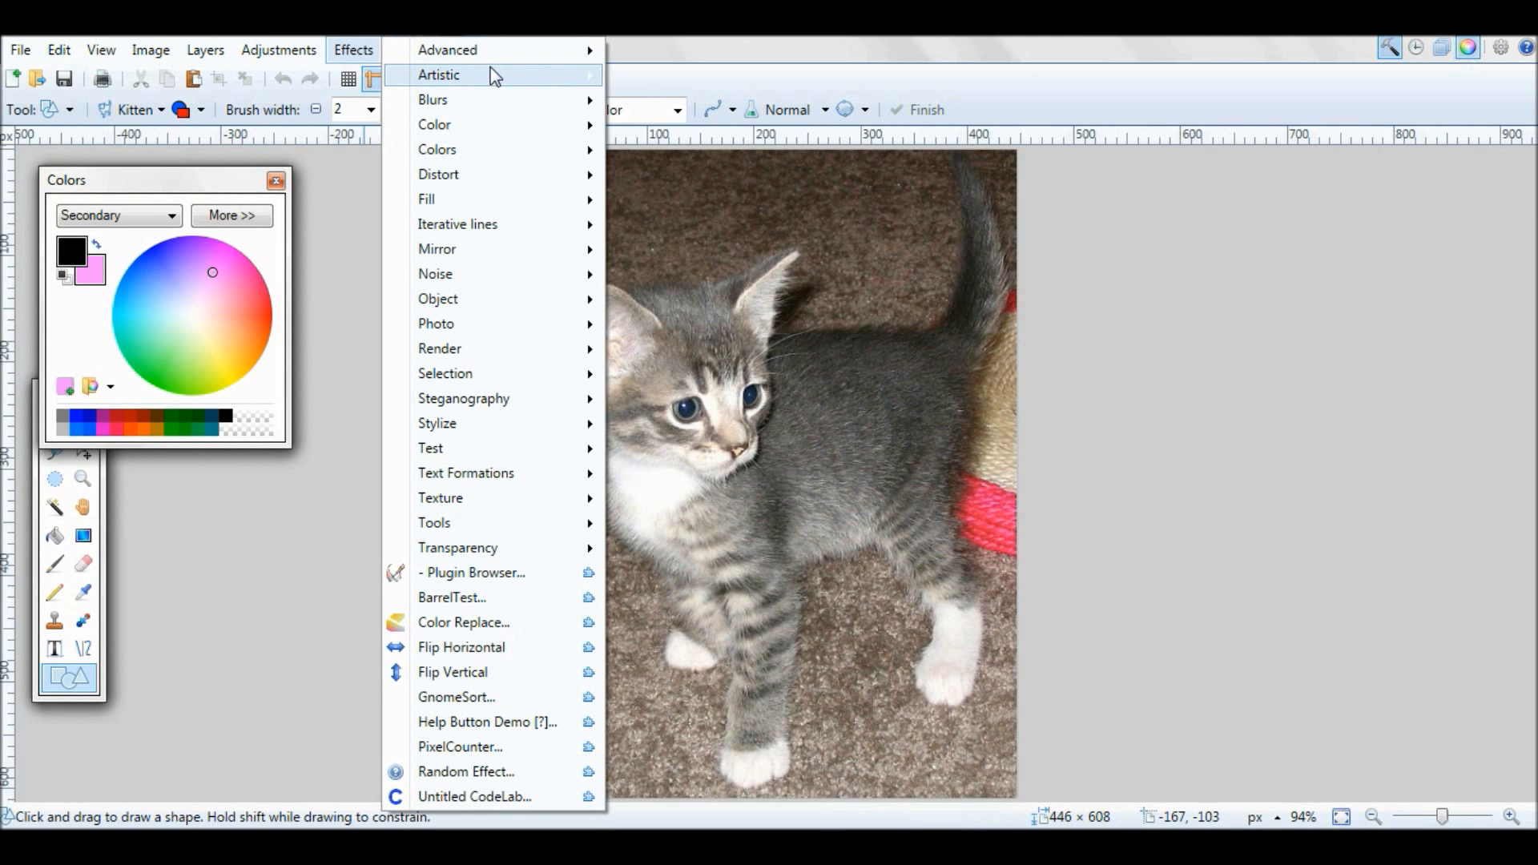
mouse_move(491, 53)
click(694, 74)
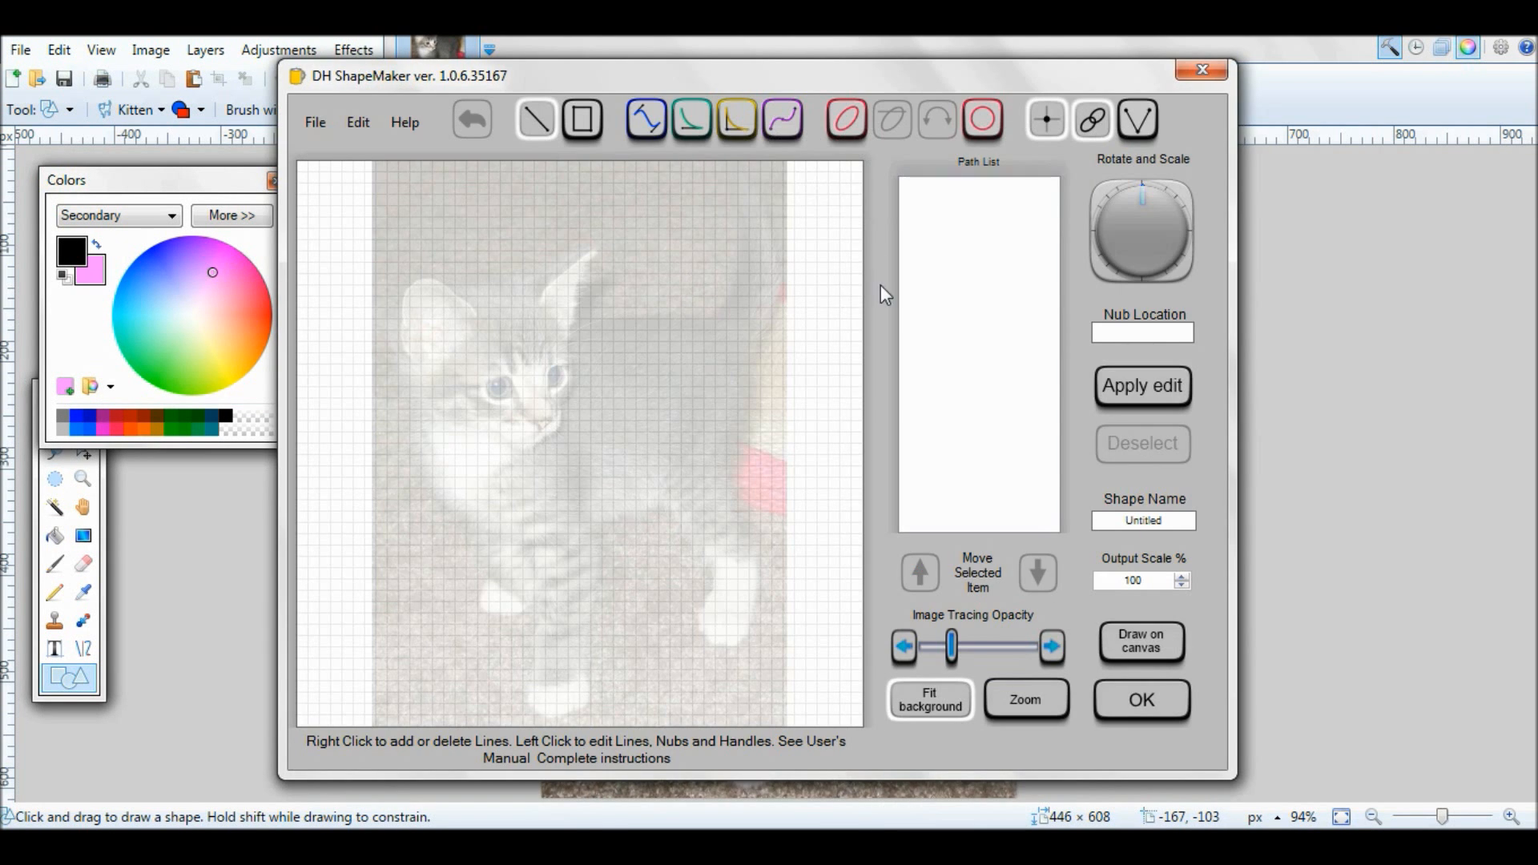
click(313, 136)
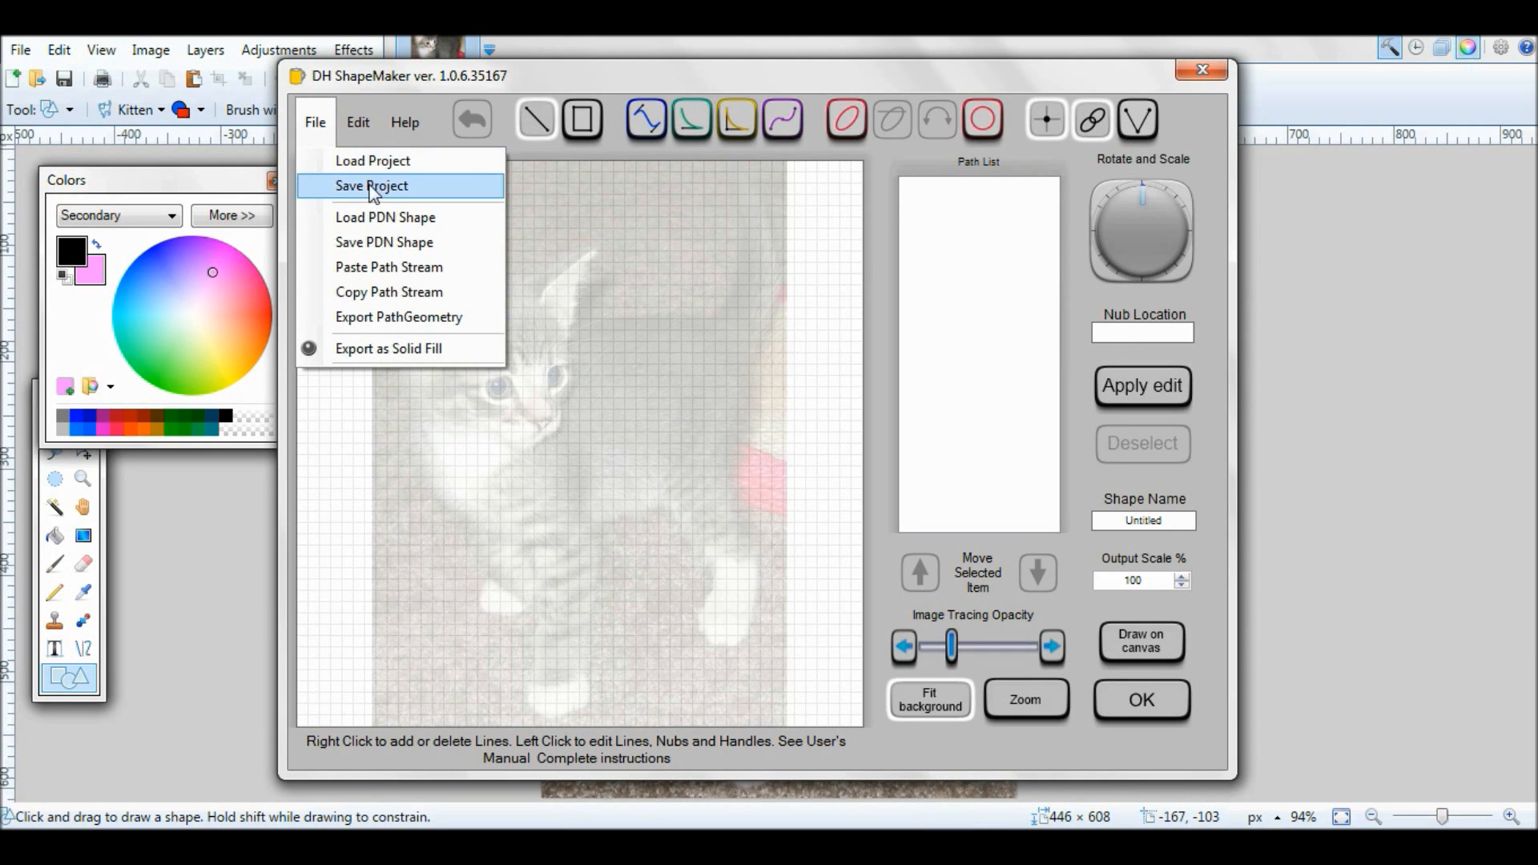
click(344, 157)
double_click(1150, 225)
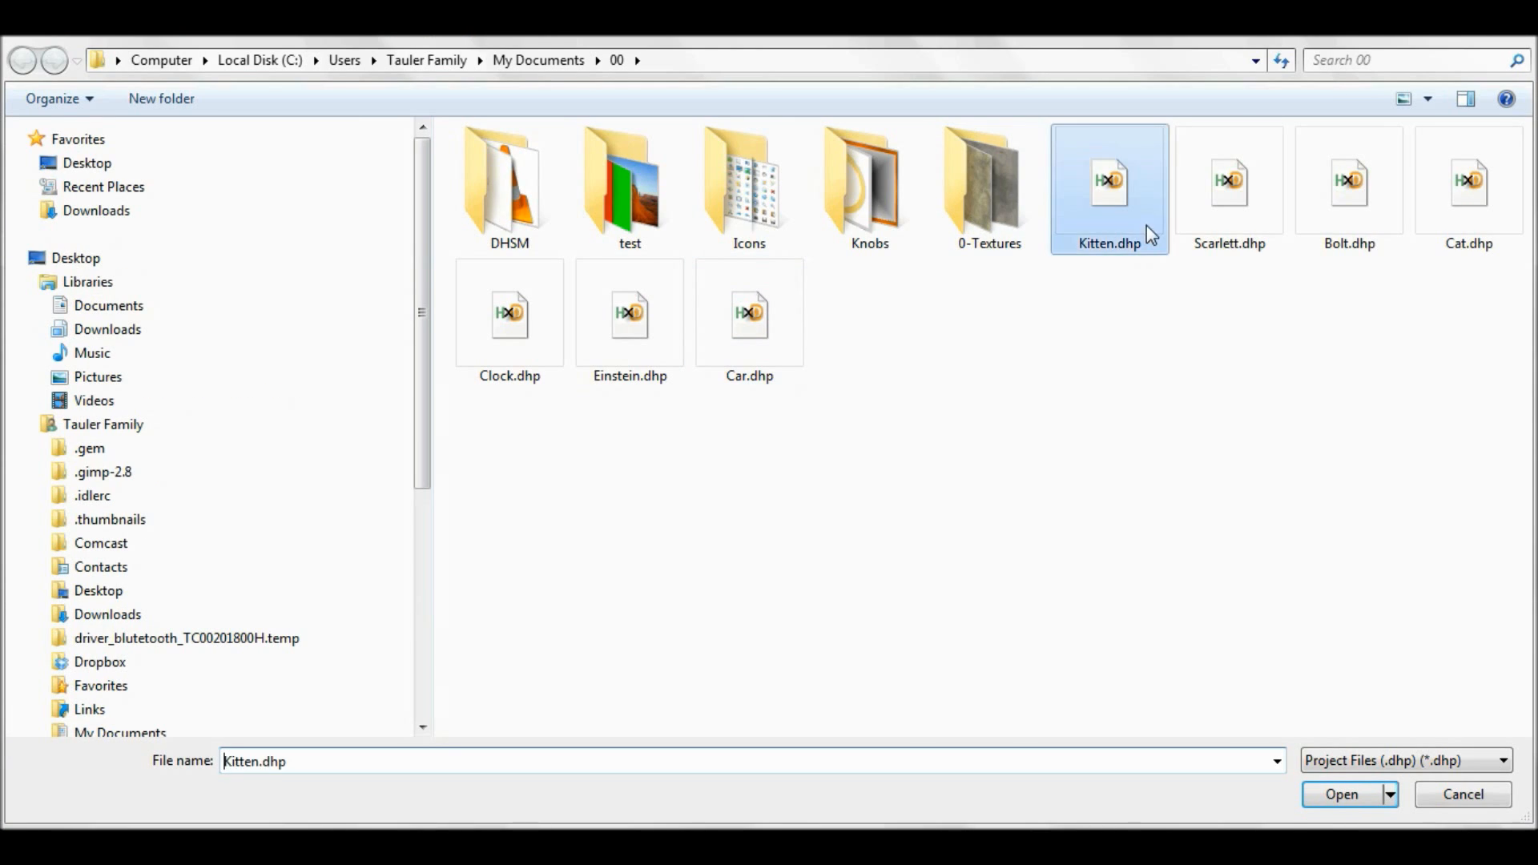
- Select the open face-line path across the kitten's chin and cheek and clone it
click(545, 441)
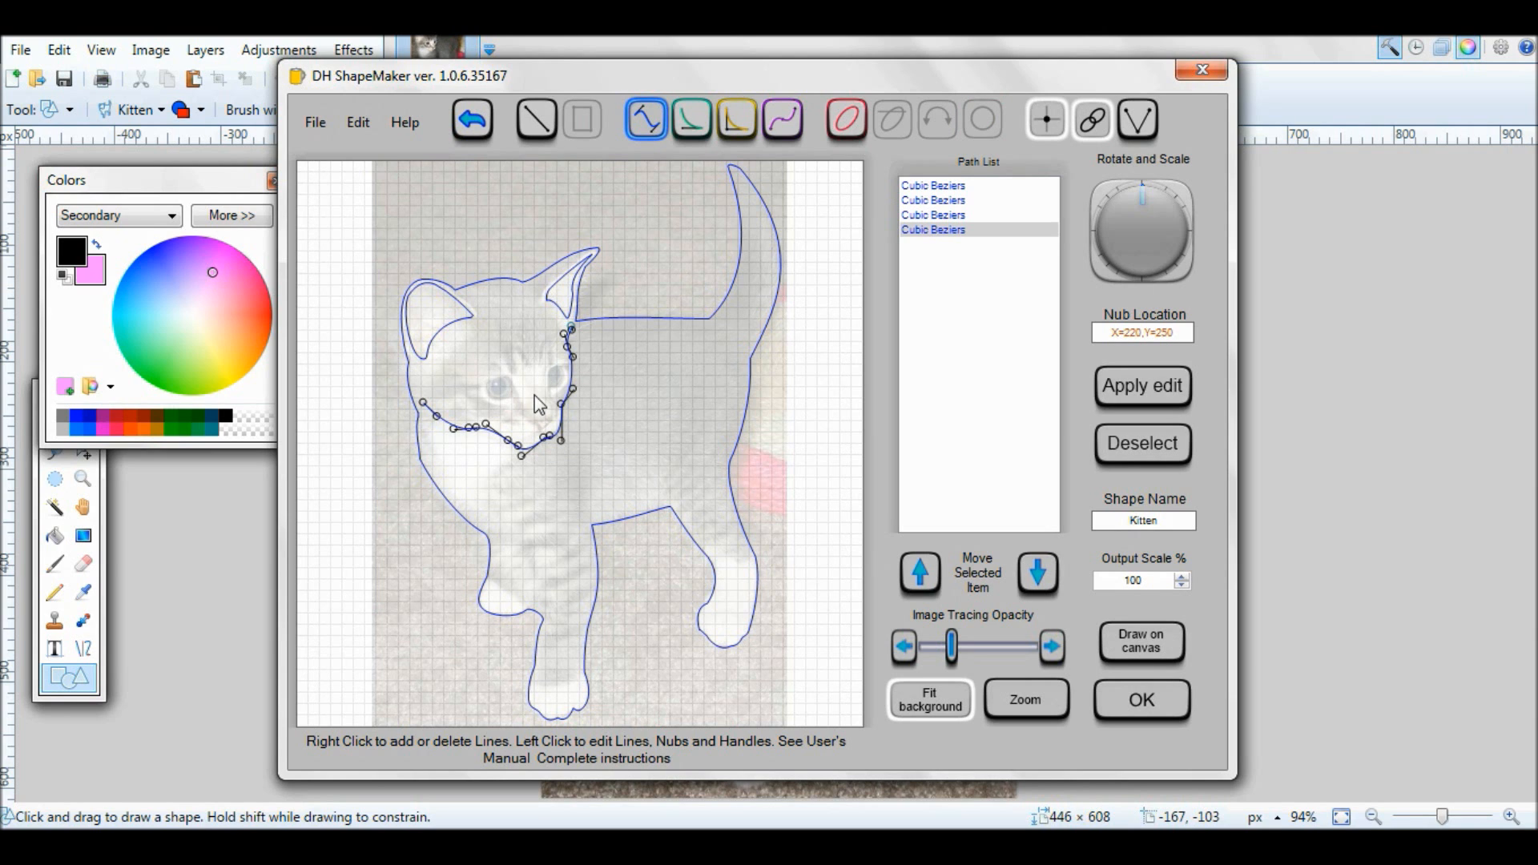
click(358, 122)
click(405, 187)
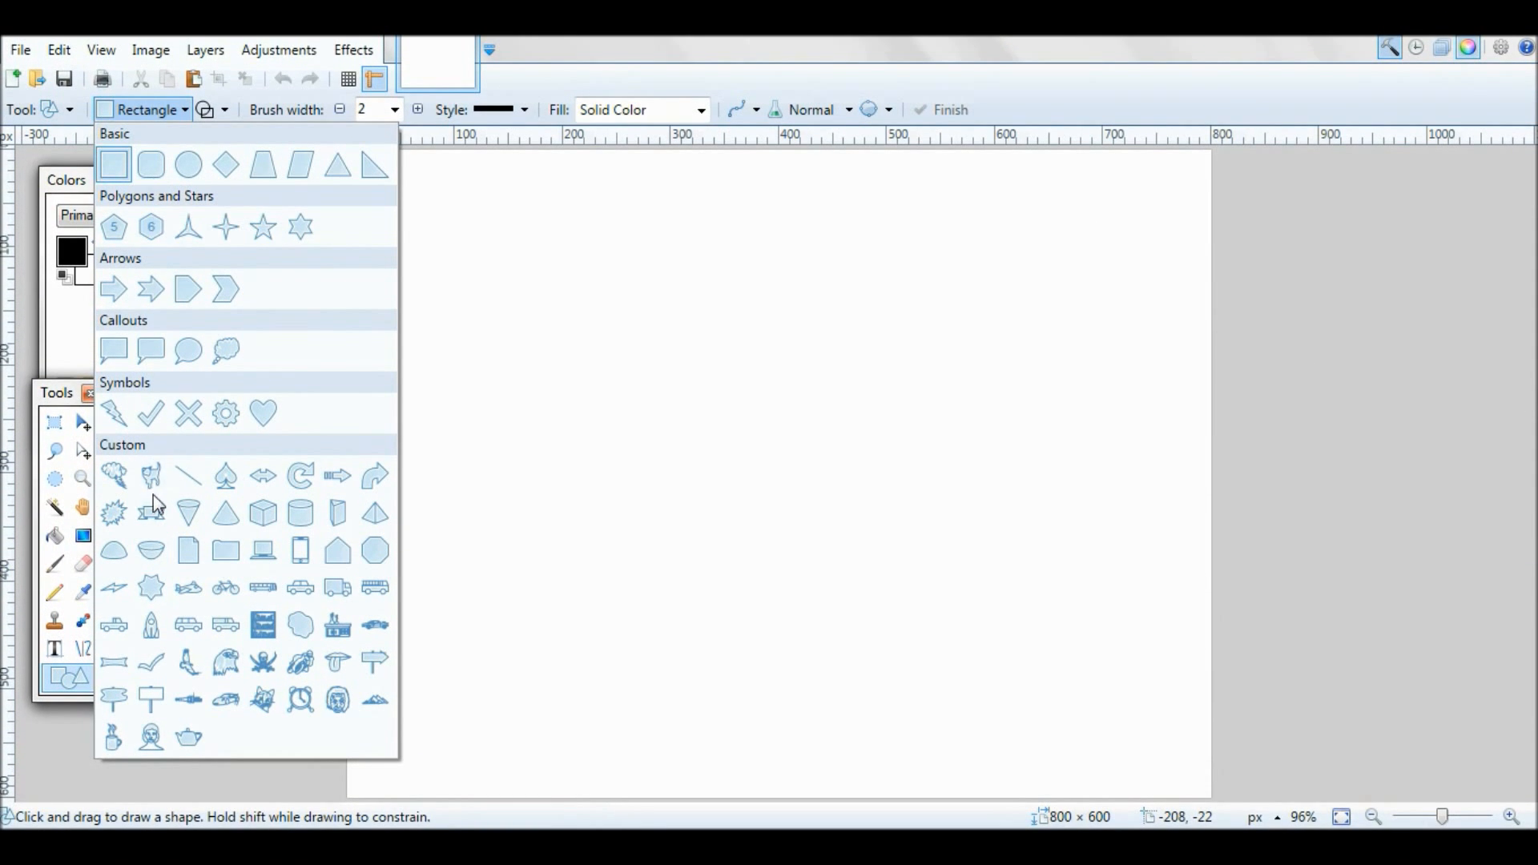
- Draw the custom Kitten shape about 347 × 445 px on the blank canvas, with a black outline and a pink fill
click(151, 476)
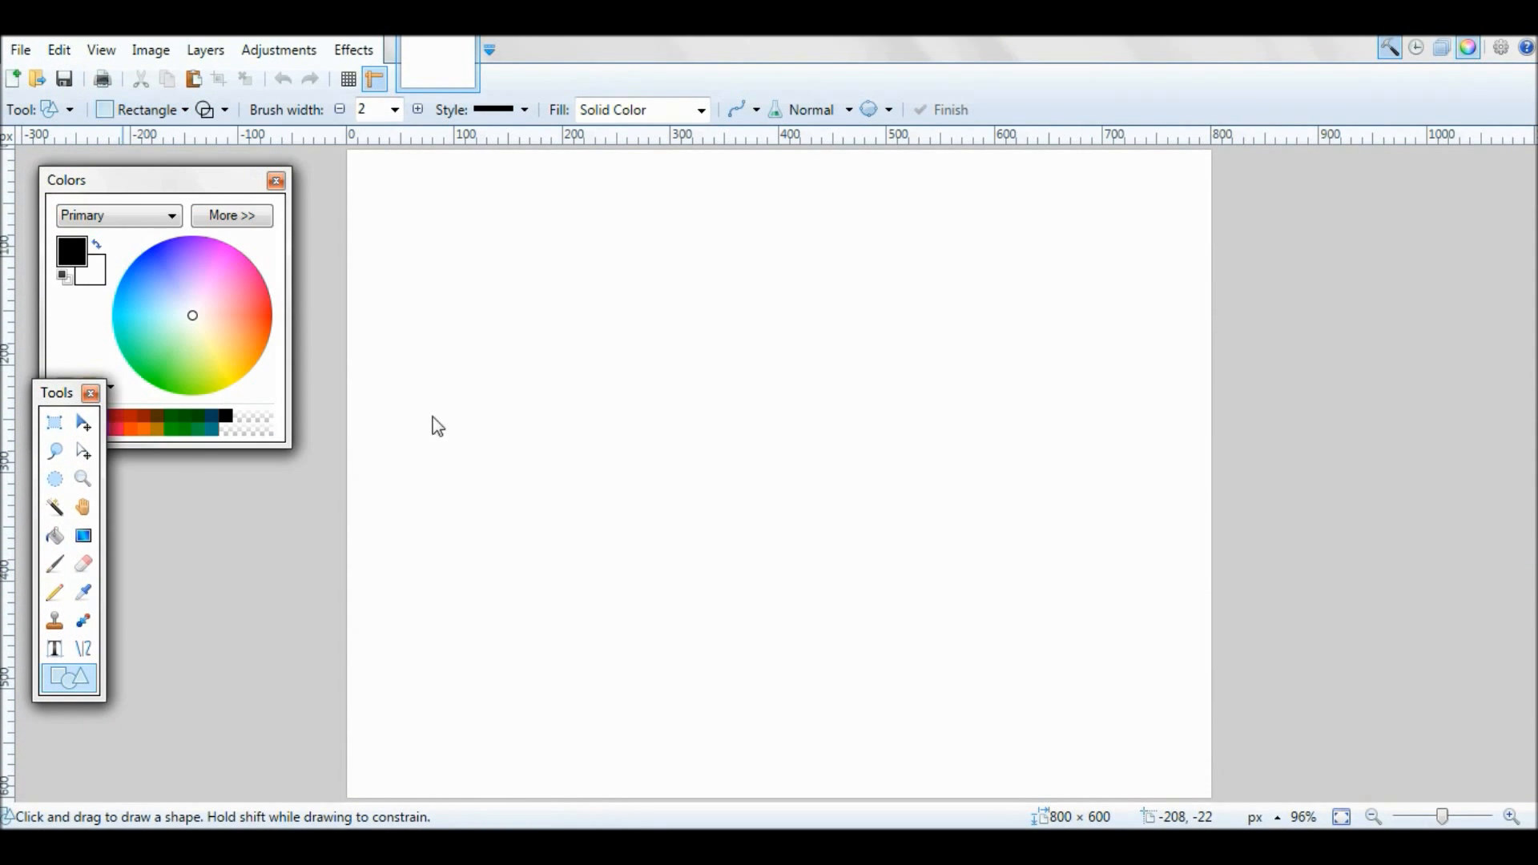
drag(502, 258, 877, 742)
click(183, 111)
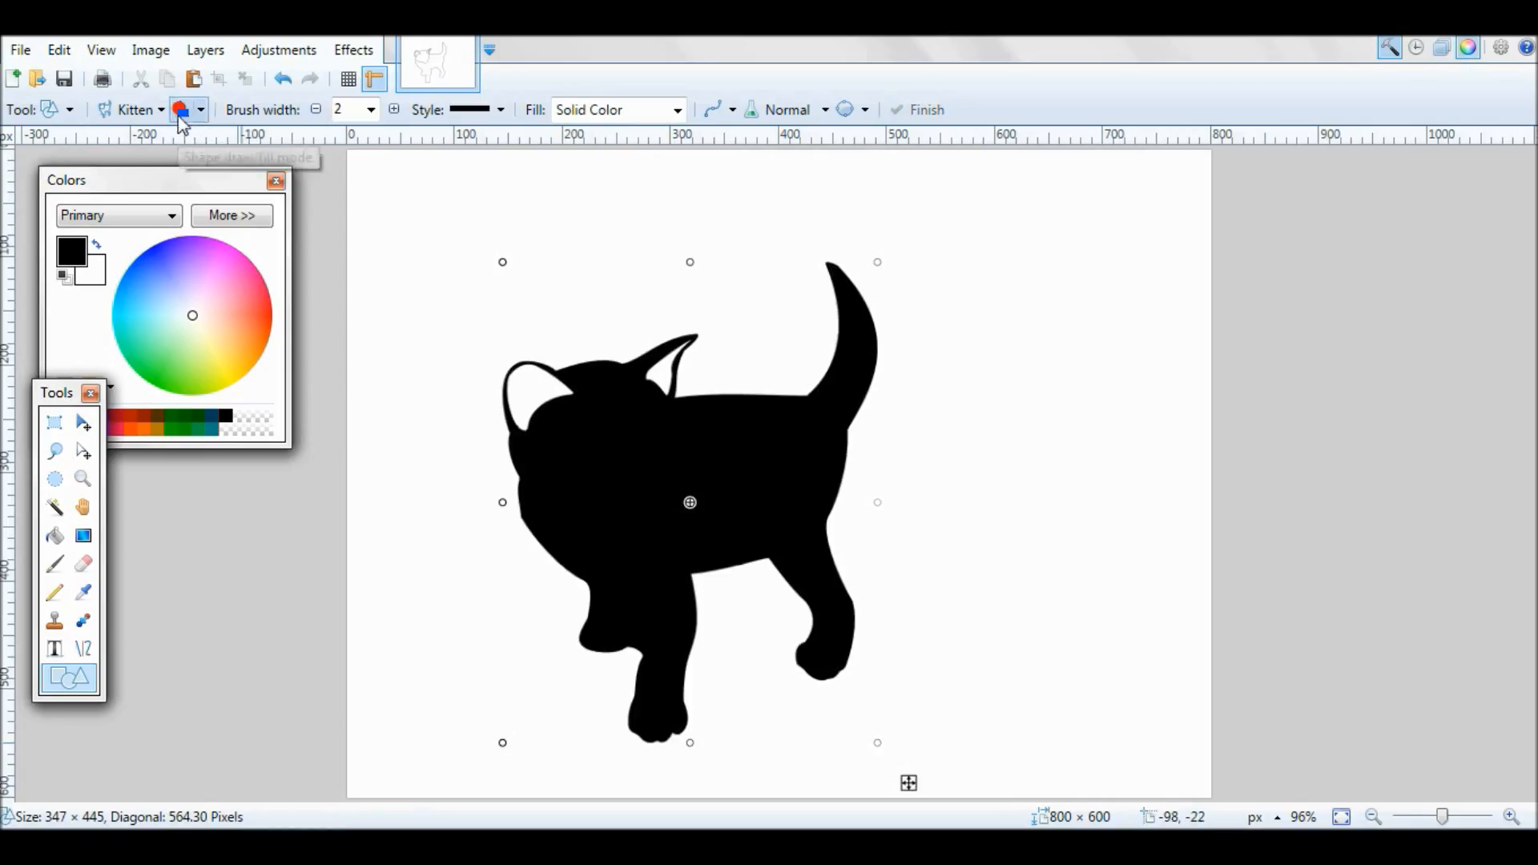
click(148, 111)
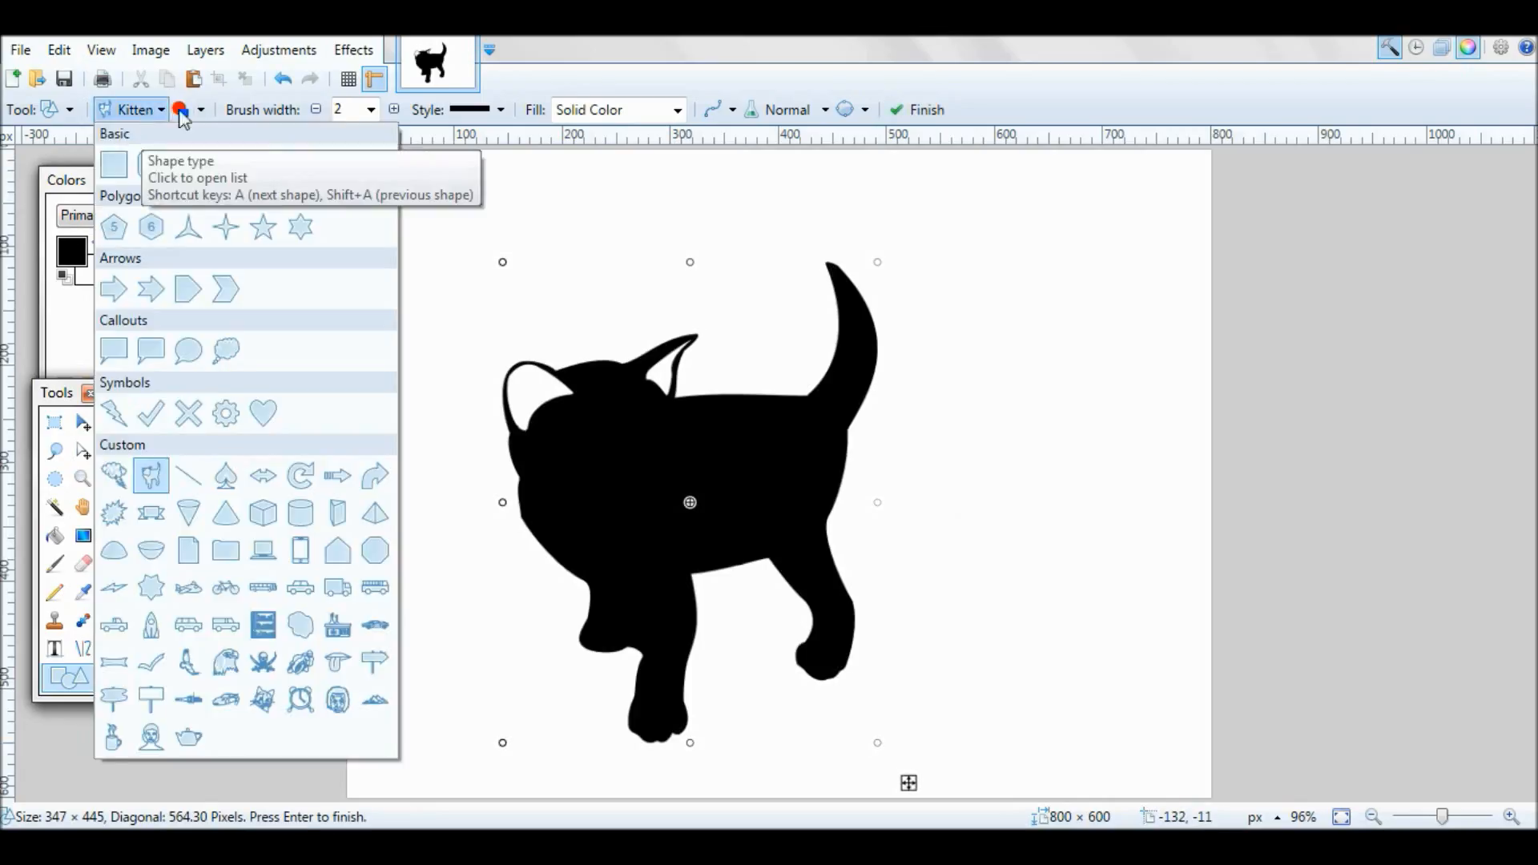
click(183, 111)
click(90, 272)
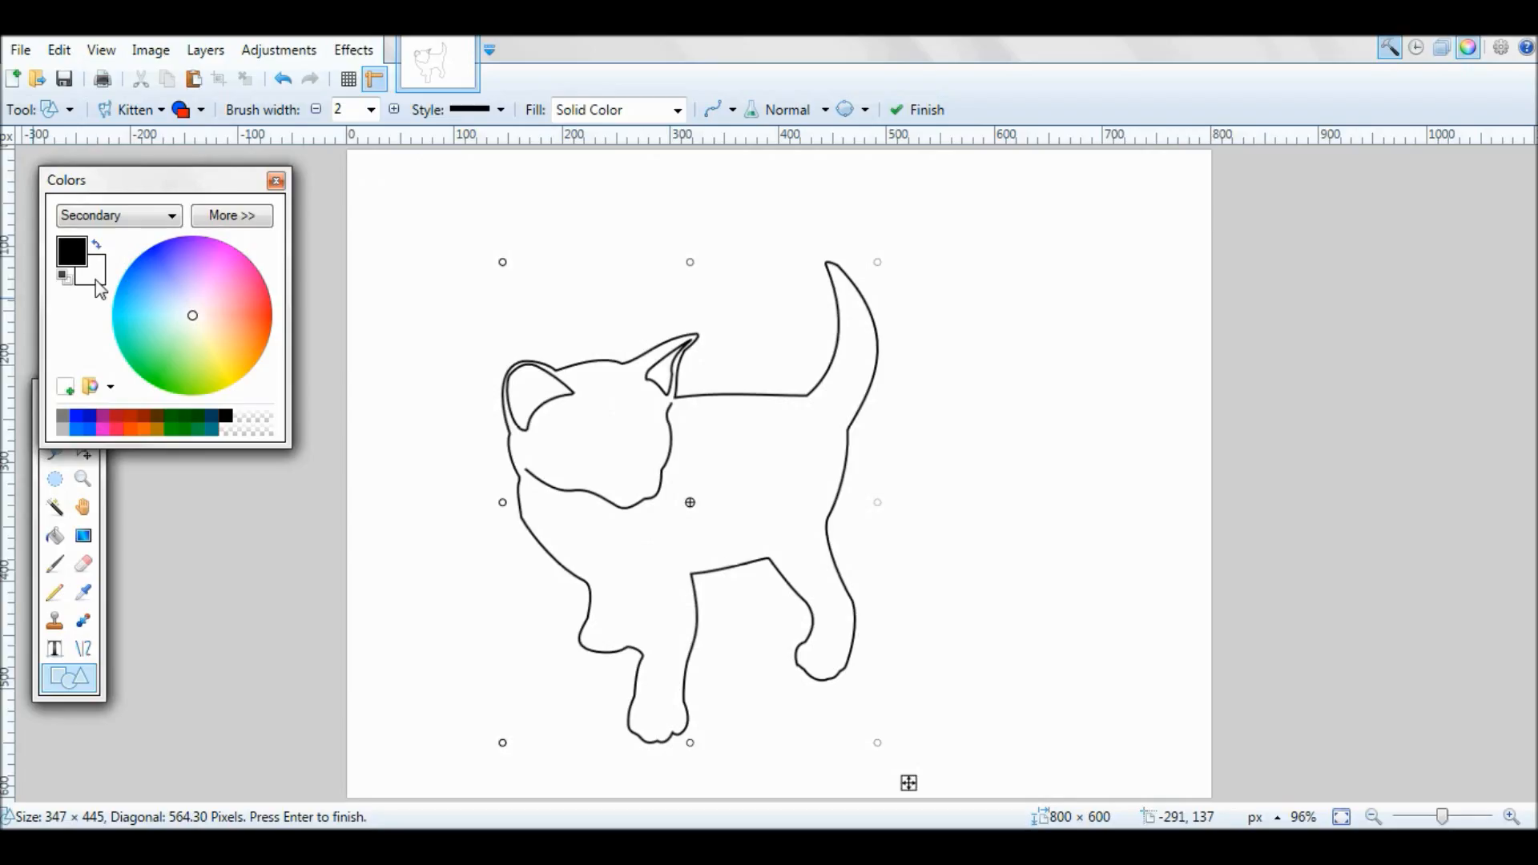
drag(196, 319, 232, 284)
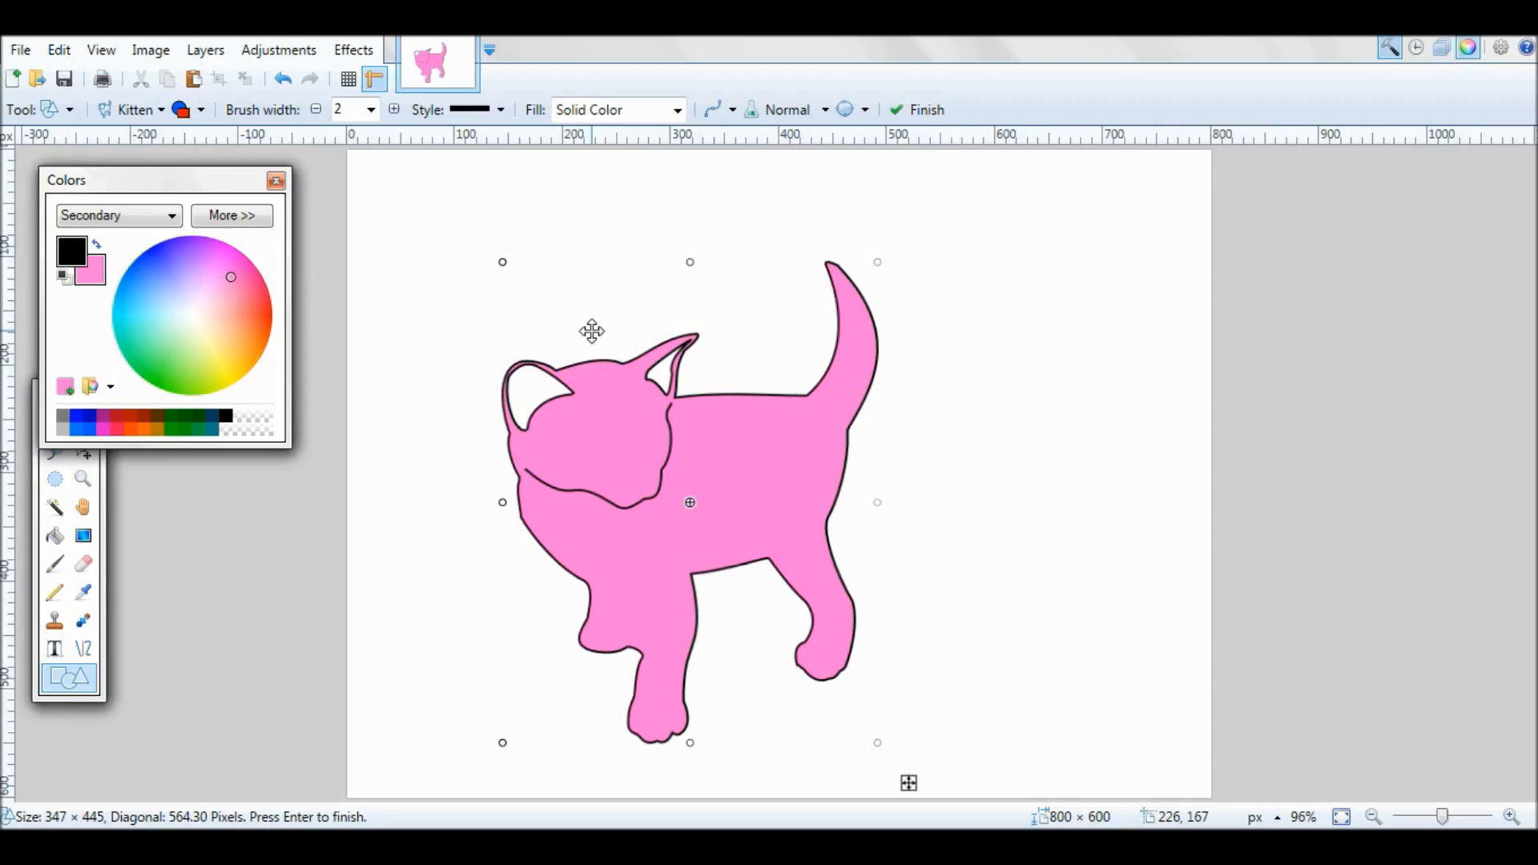
- Close the pink kitten drawing and open the tabby kitten photo again from the recent files
click(472, 45)
click(672, 552)
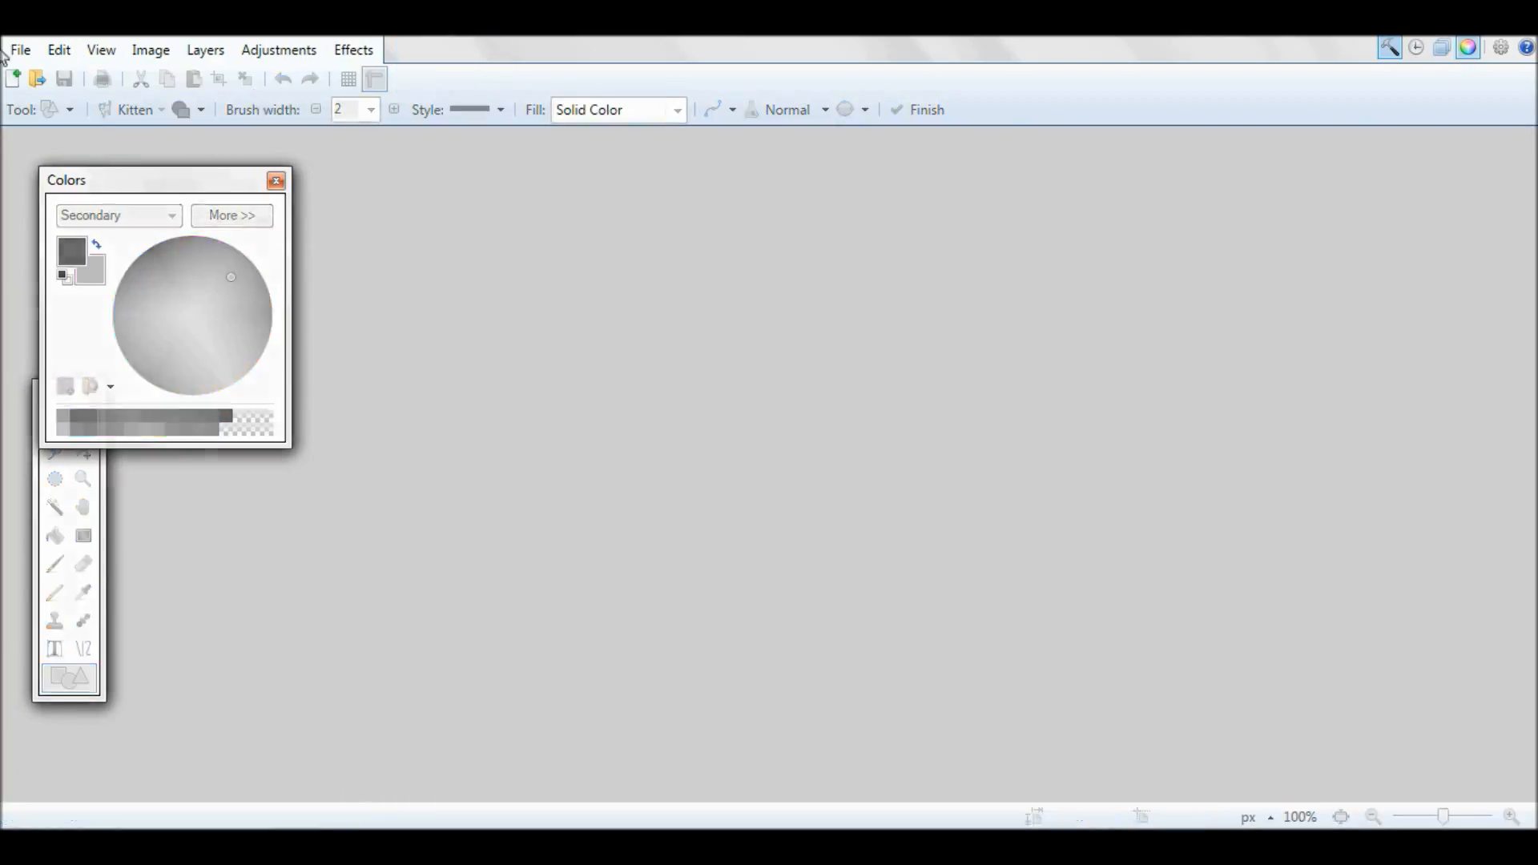
click(20, 49)
mouse_move(59, 133)
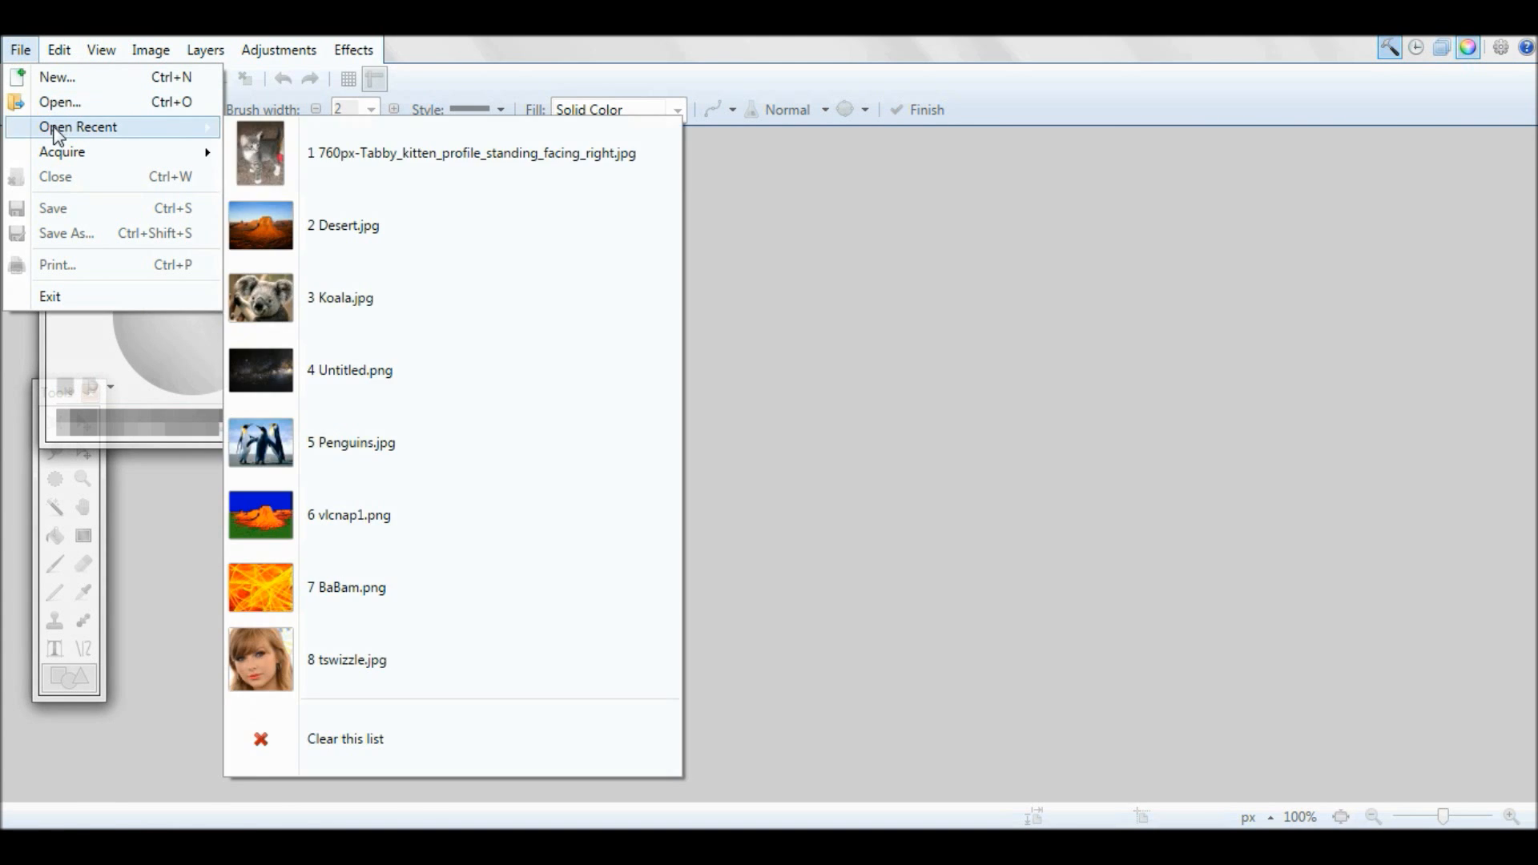
click(354, 128)
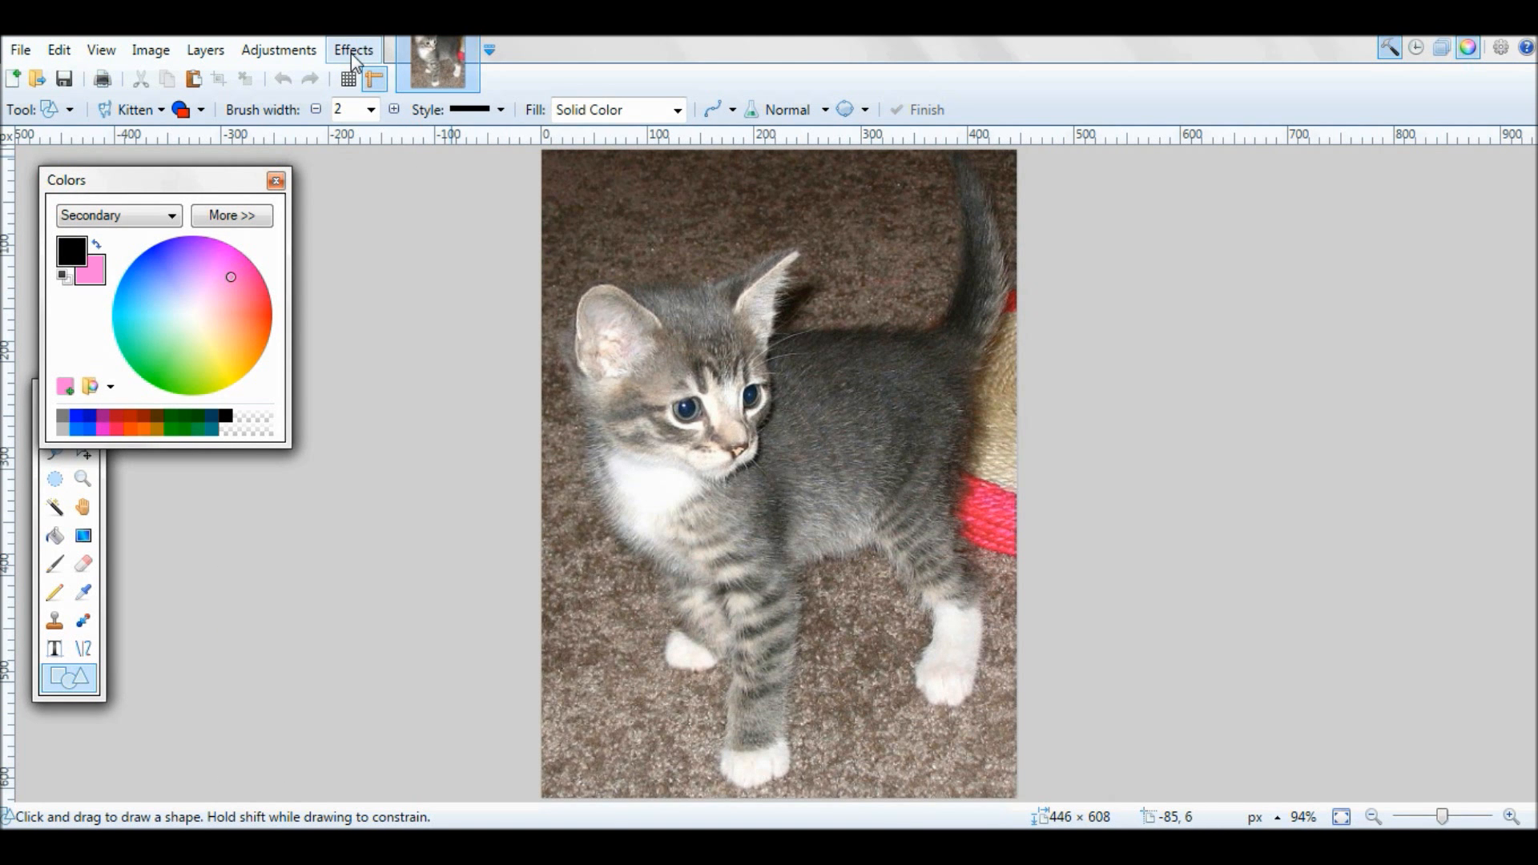
- Start DH ShapeMaker on the reopened photo and load the Kitten.dhp project with its traced paths
click(354, 50)
mouse_move(469, 52)
click(694, 78)
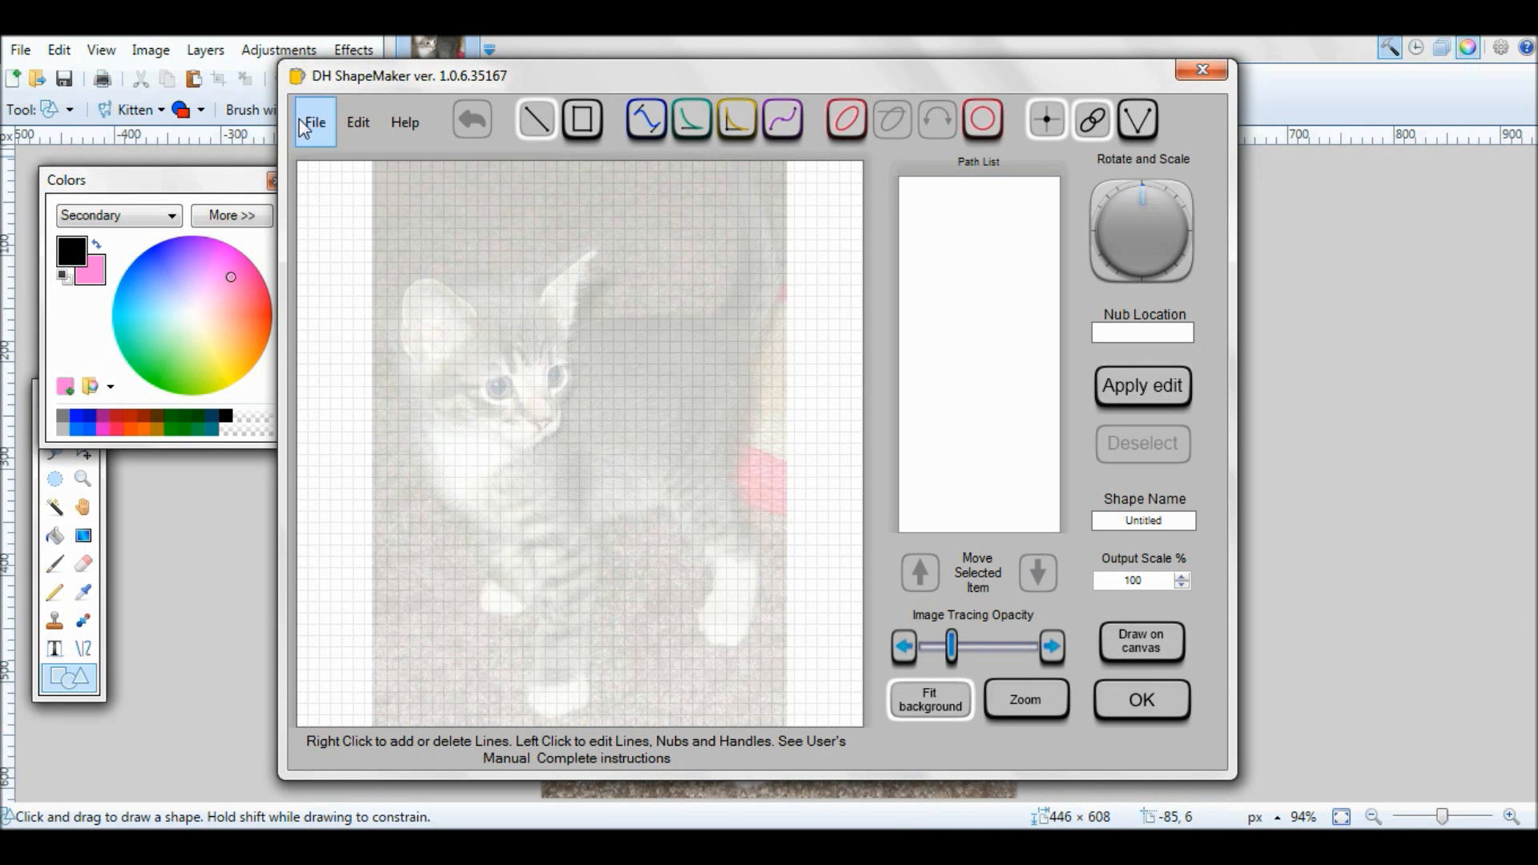
click(305, 122)
click(345, 158)
click(1114, 210)
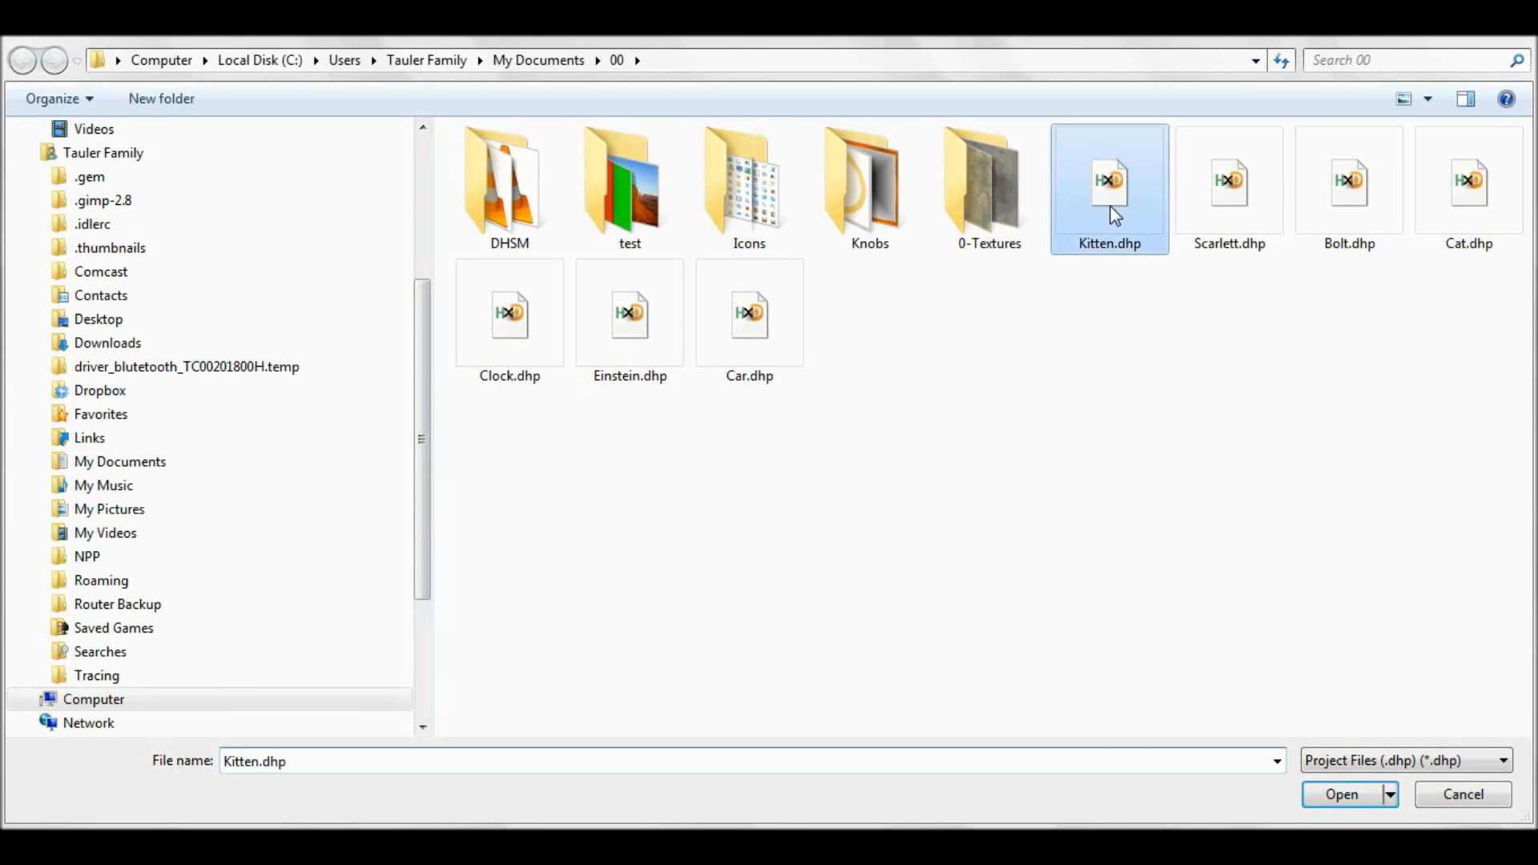
double_click(1114, 215)
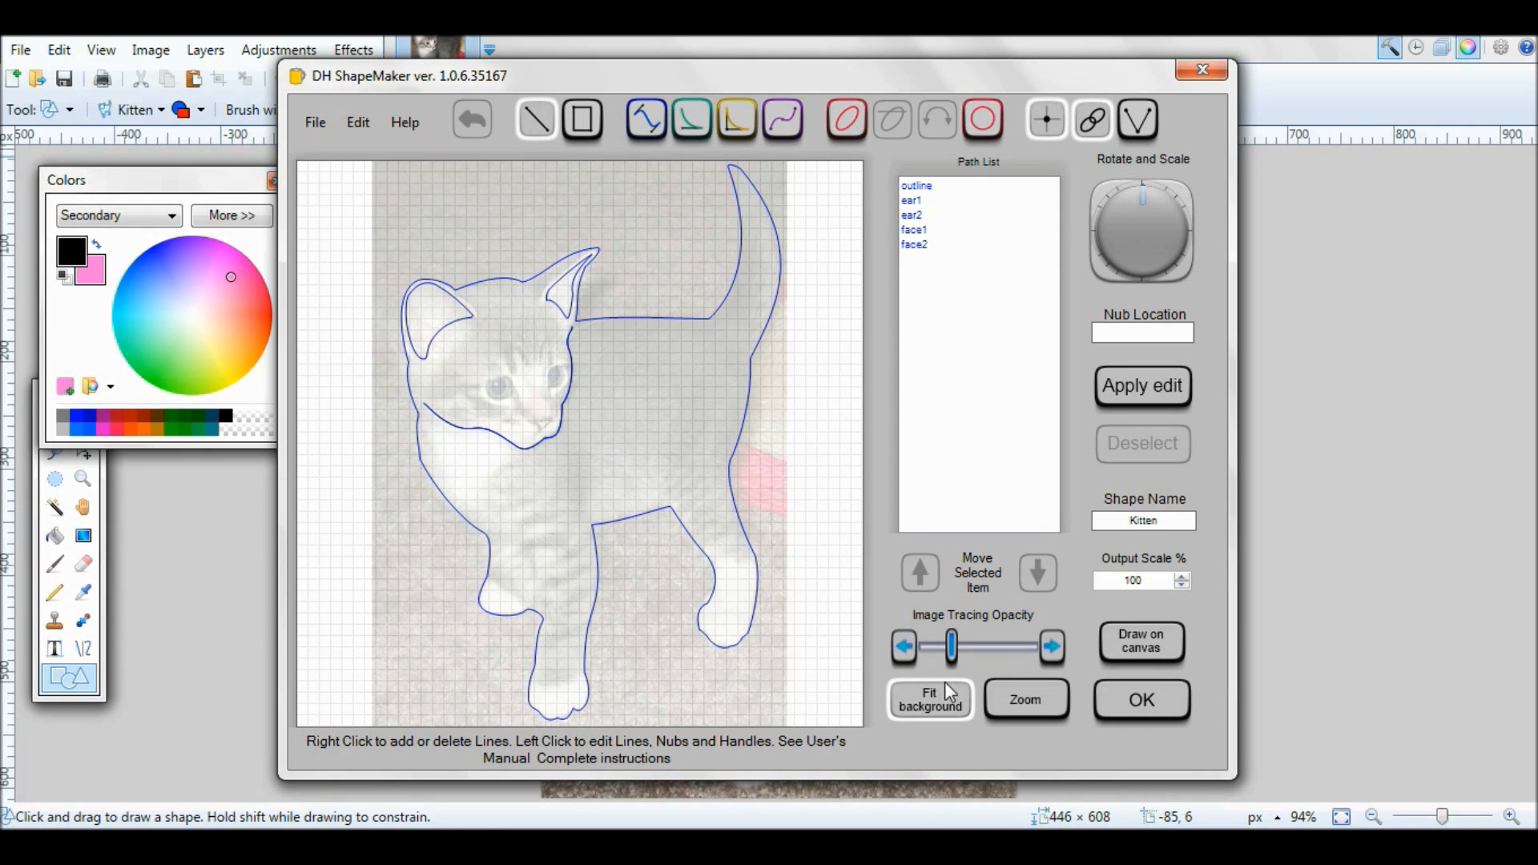
- Raise the image tracing opacity and magnify the tracing canvas on the kitten's eyes and nose
click(1032, 708)
click(994, 651)
click(996, 651)
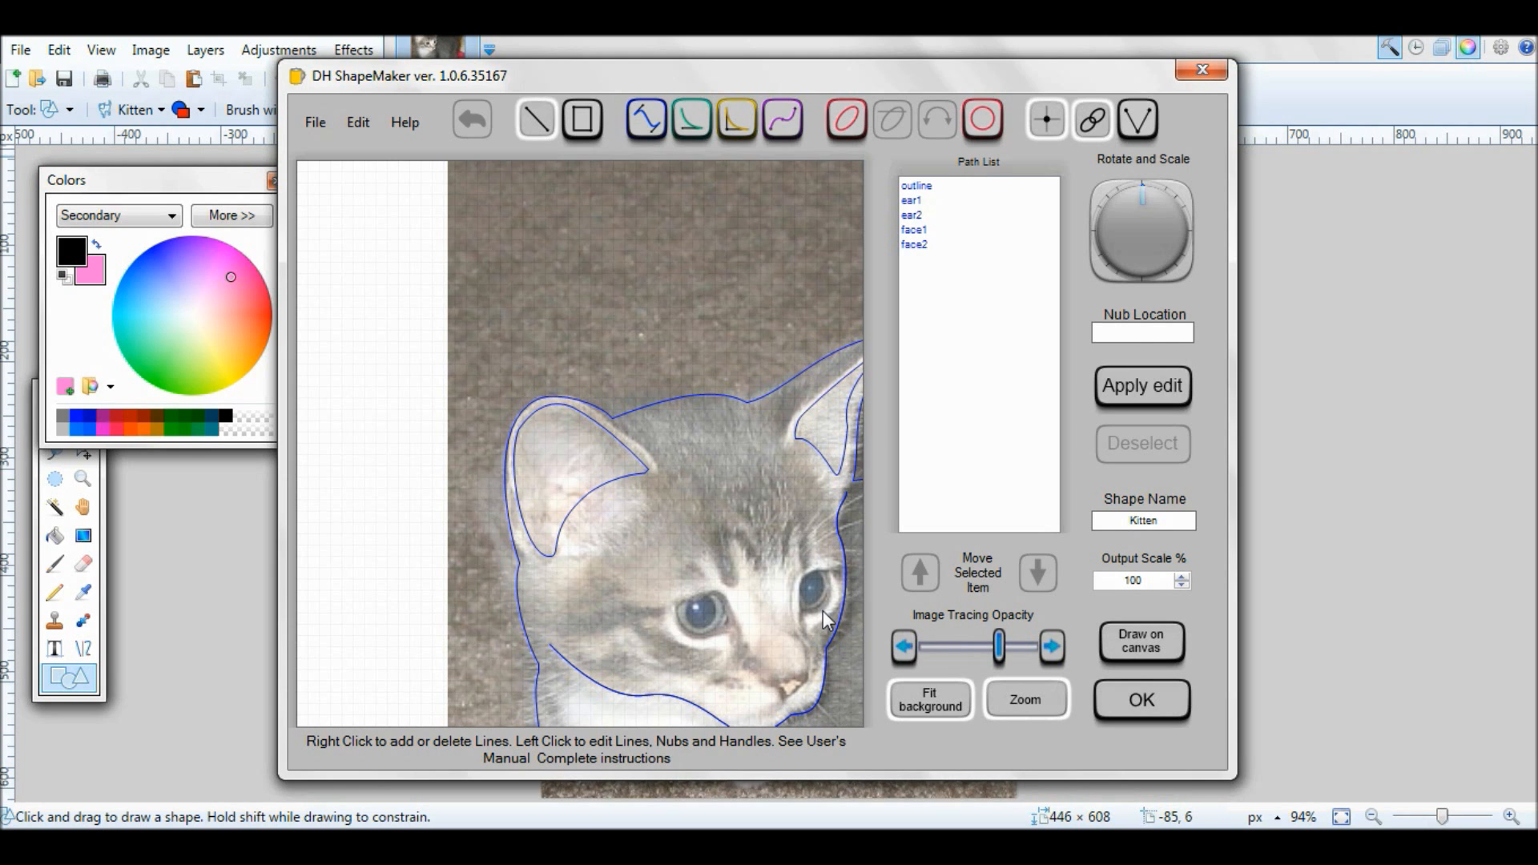
mouse_move(820, 610)
mouse_down()
mouse_move(702, 493)
mouse_move(686, 396)
mouse_up()
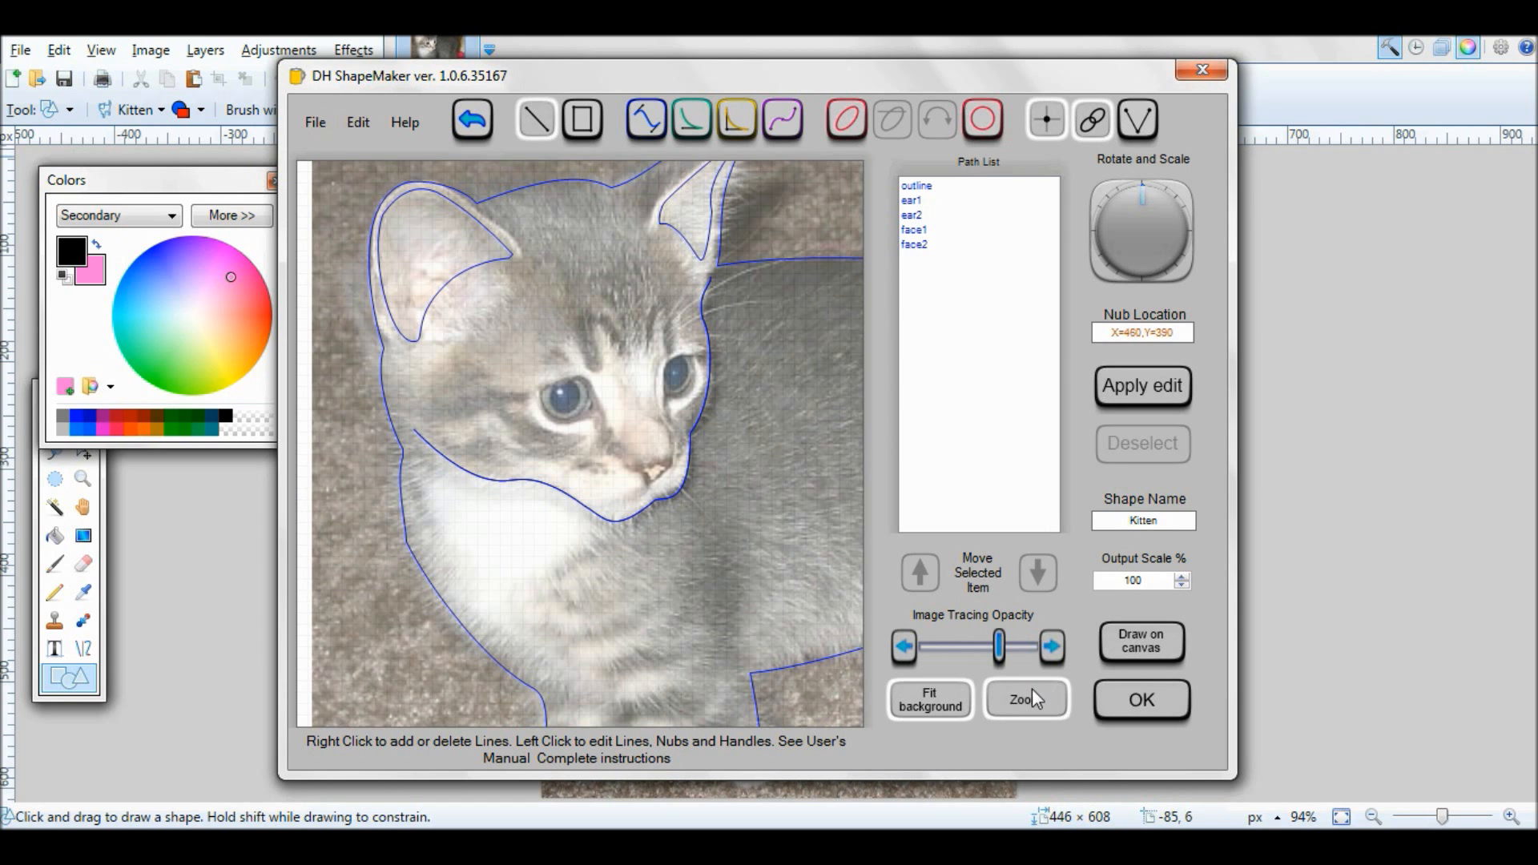
click(1016, 694)
click(1013, 696)
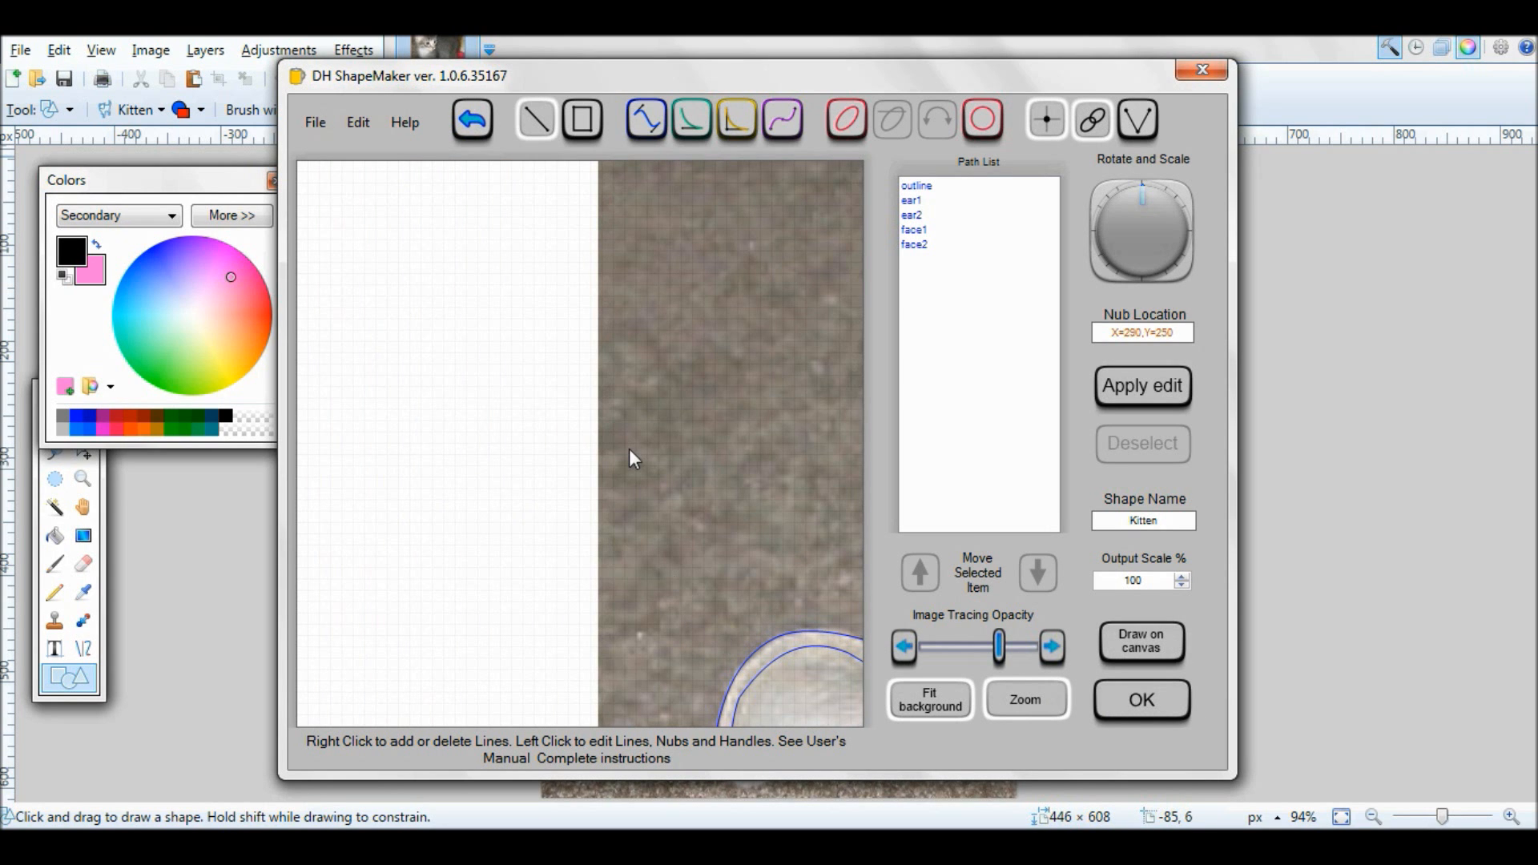
mouse_move(651, 456)
mouse_down()
mouse_move(406, 333)
mouse_move(511, 251)
mouse_move(326, 64)
mouse_move(444, 174)
mouse_up()
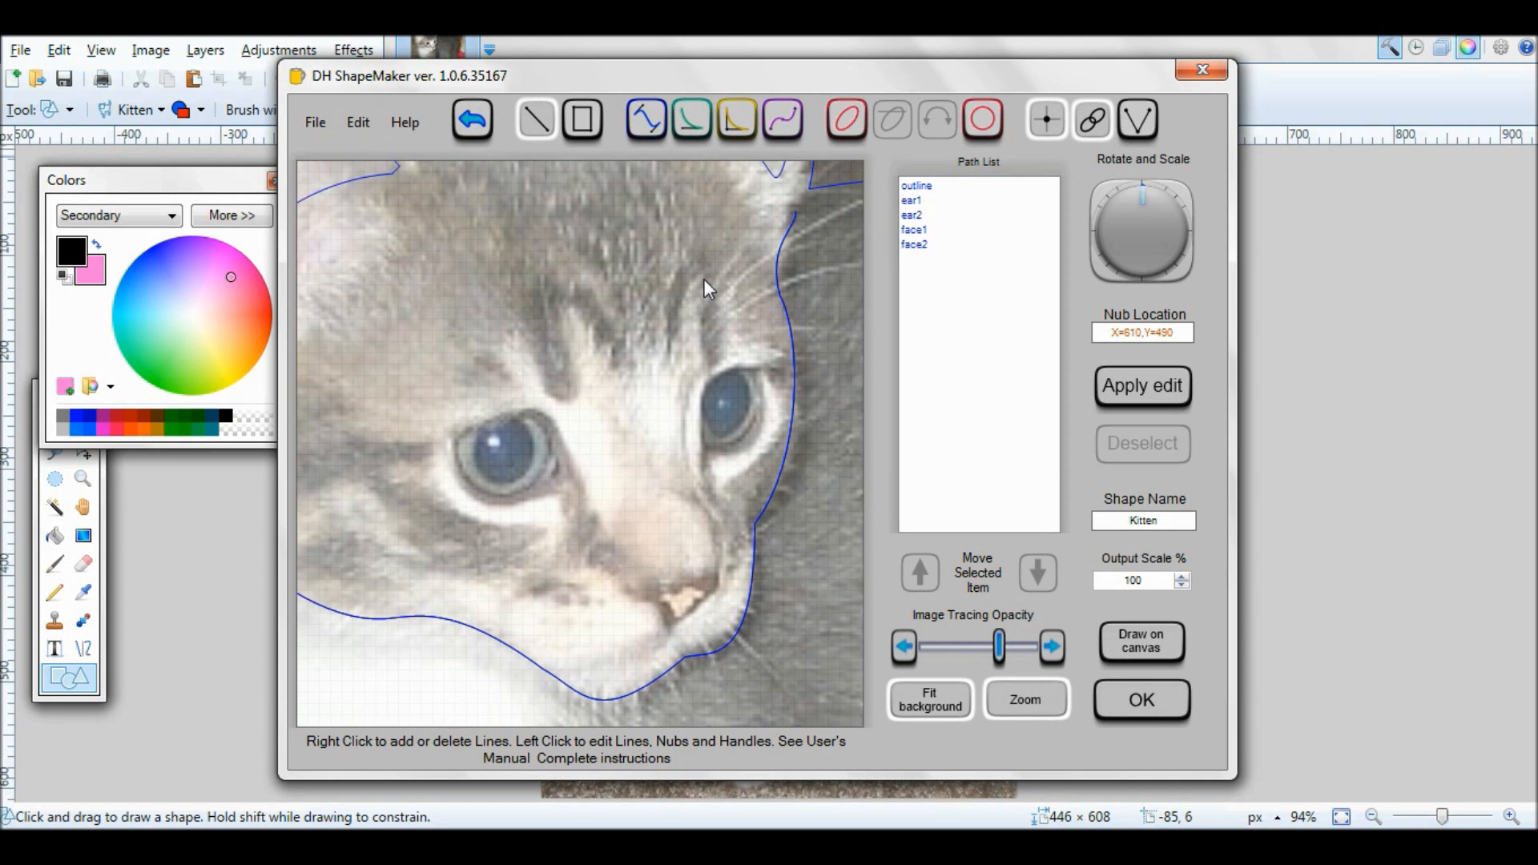
- Turn off linking with the previous path and trace the upper lid of the kitten's smaller eye with a cubic Bezier
click(1095, 123)
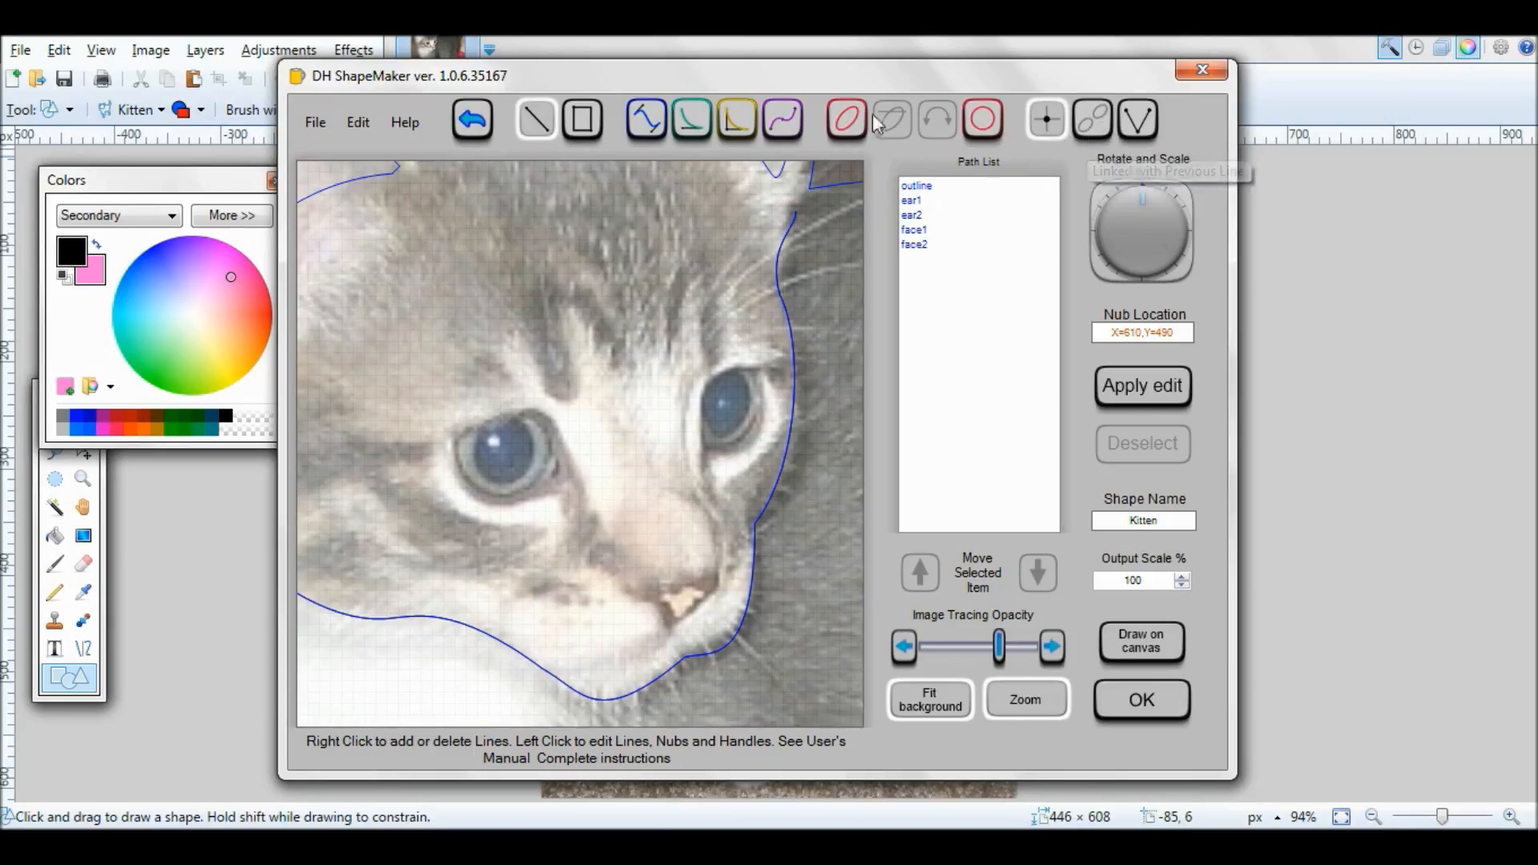
click(646, 118)
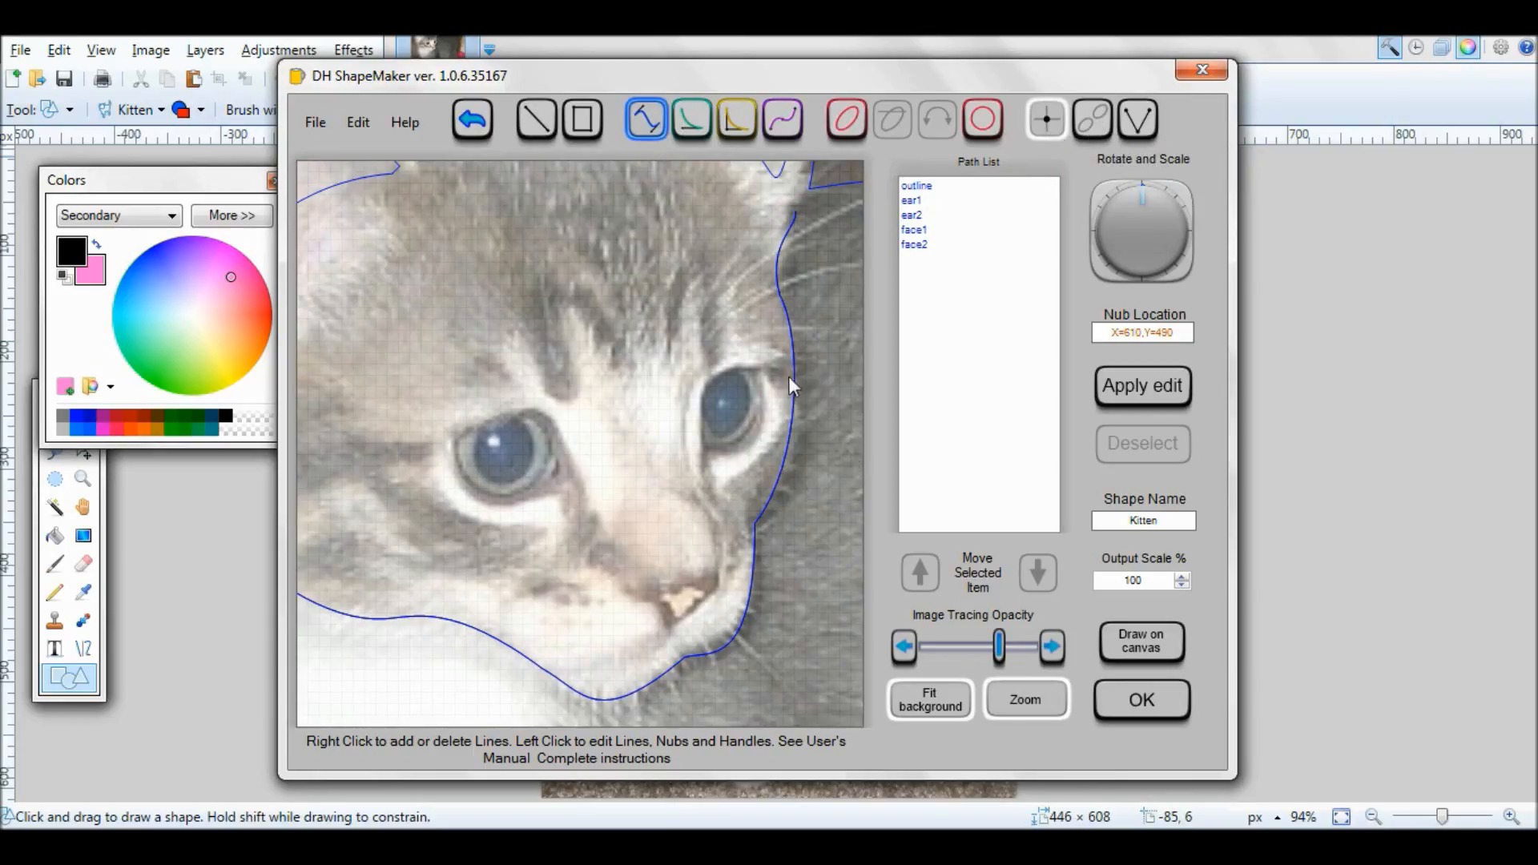
click(762, 367)
right_click(704, 479)
drag(704, 478, 672, 321)
drag(762, 401, 763, 383)
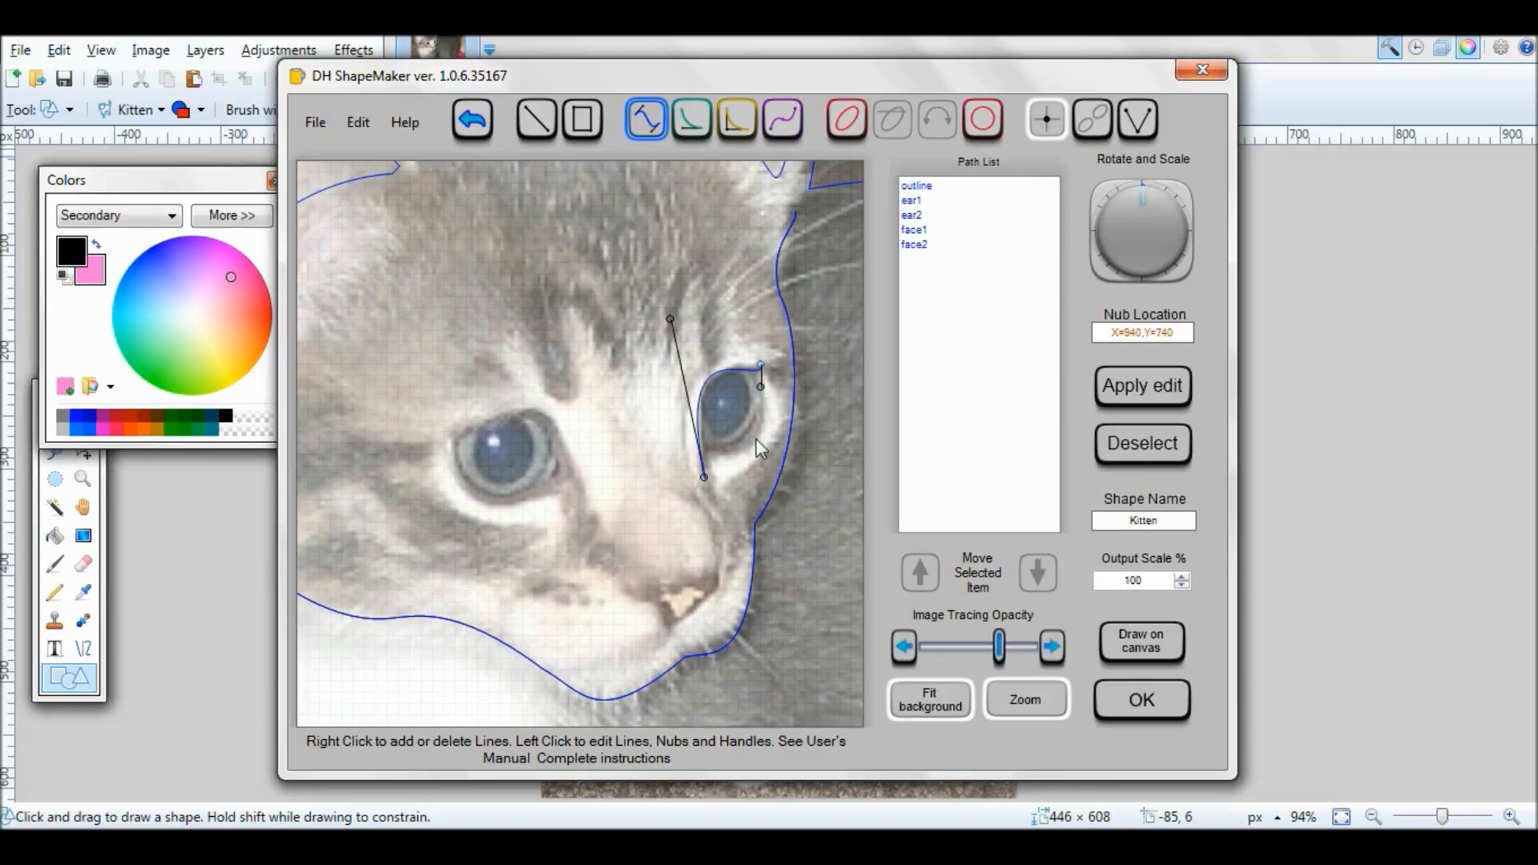
- Add the inner-corner segment to the smaller eye's path and fine-tune its nubs with grid snapping turned off
right_click(713, 518)
mouse_move(704, 445)
mouse_down()
mouse_move(757, 453)
mouse_move(719, 454)
mouse_up()
drag(716, 455, 703, 443)
drag(713, 499, 702, 453)
click(1047, 120)
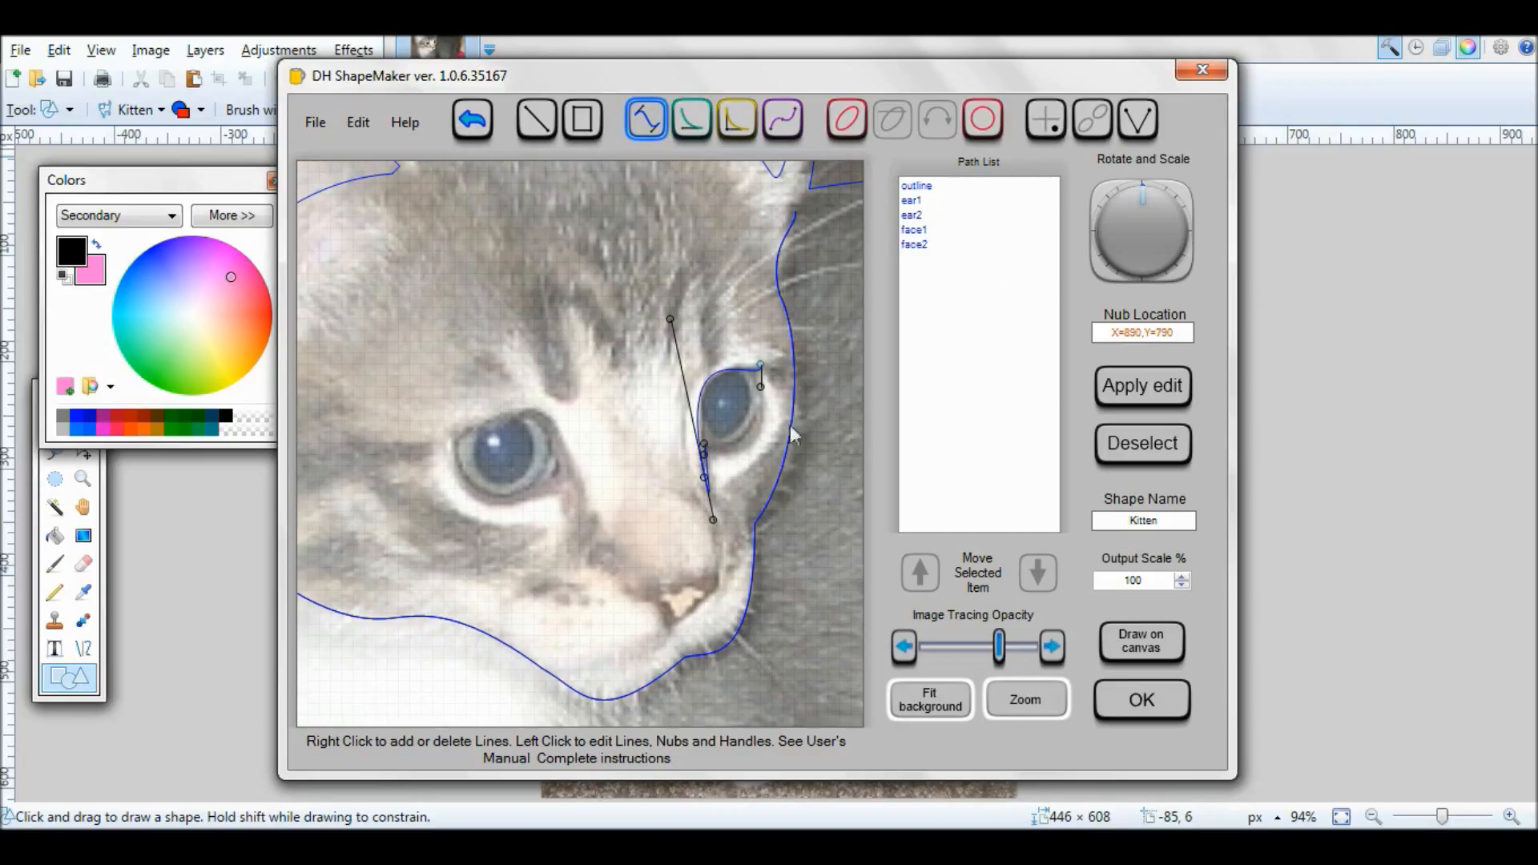
drag(704, 444, 705, 448)
drag(709, 479, 707, 470)
- Trace the smaller eye's lower lid back to the outer corner, make the path closed and apply it
click(753, 374)
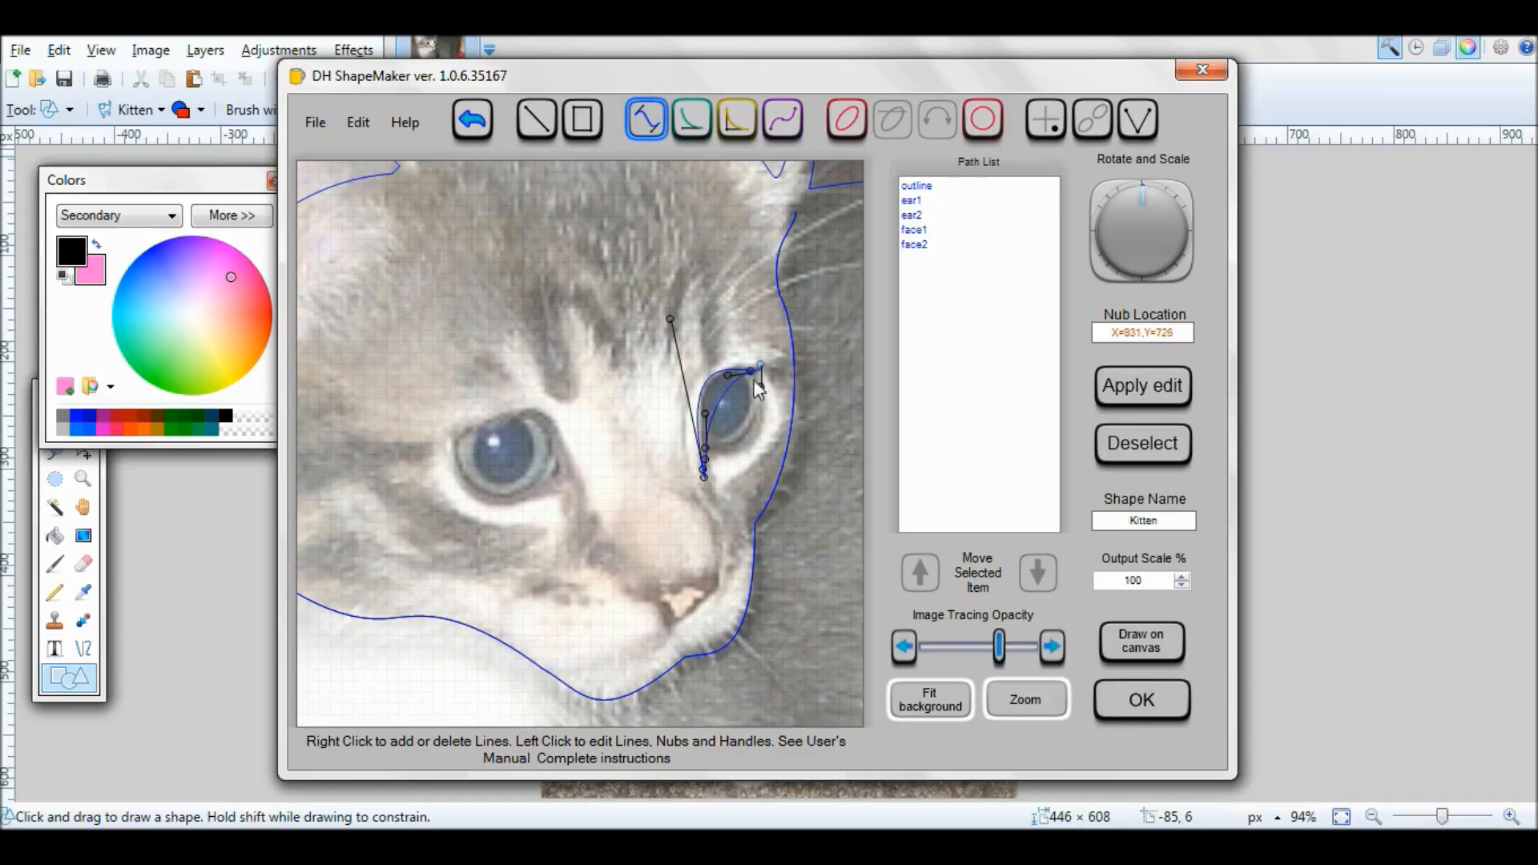
mouse_move(760, 434)
mouse_down()
mouse_move(739, 455)
mouse_move(749, 447)
mouse_up()
drag(763, 430, 760, 427)
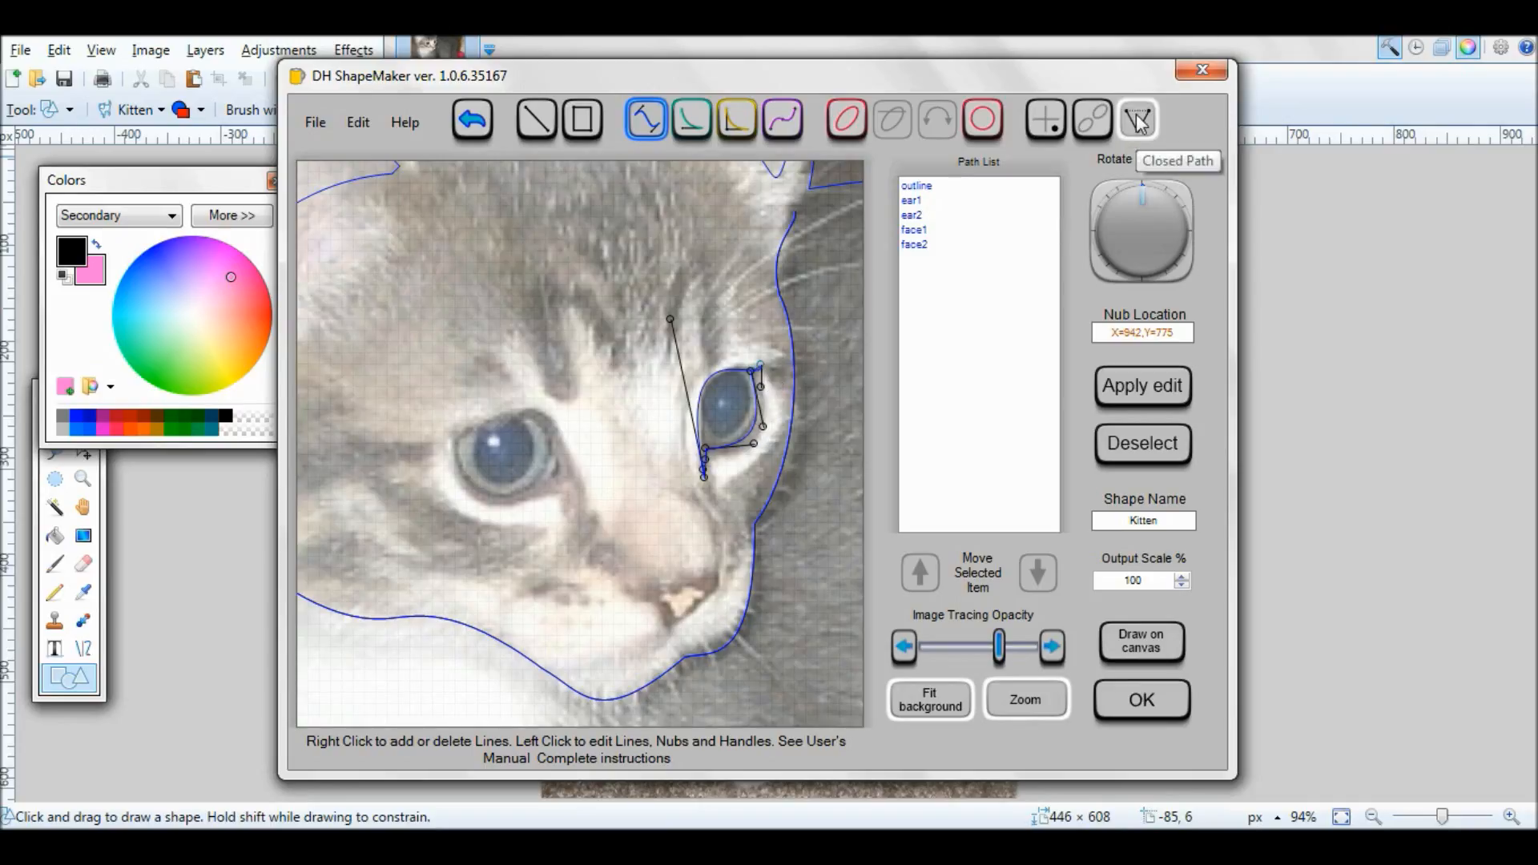
click(1159, 393)
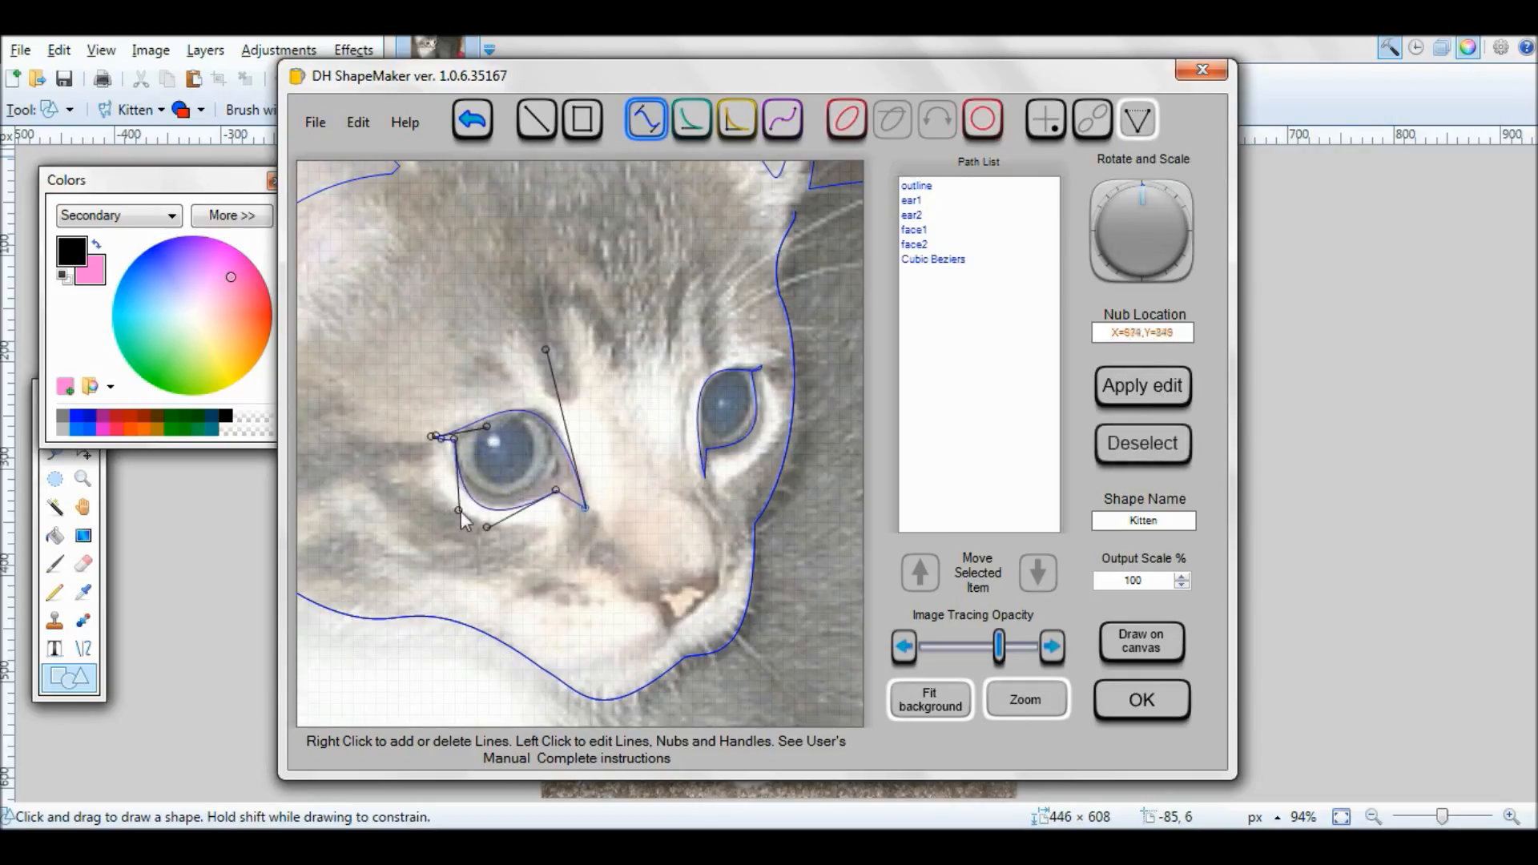
- Reshape the larger eye's lower lid and inner-corner notch, and move the inner-corner tip to X=790, Y=845
drag(454, 441, 450, 482)
click(562, 488)
drag(563, 489, 566, 460)
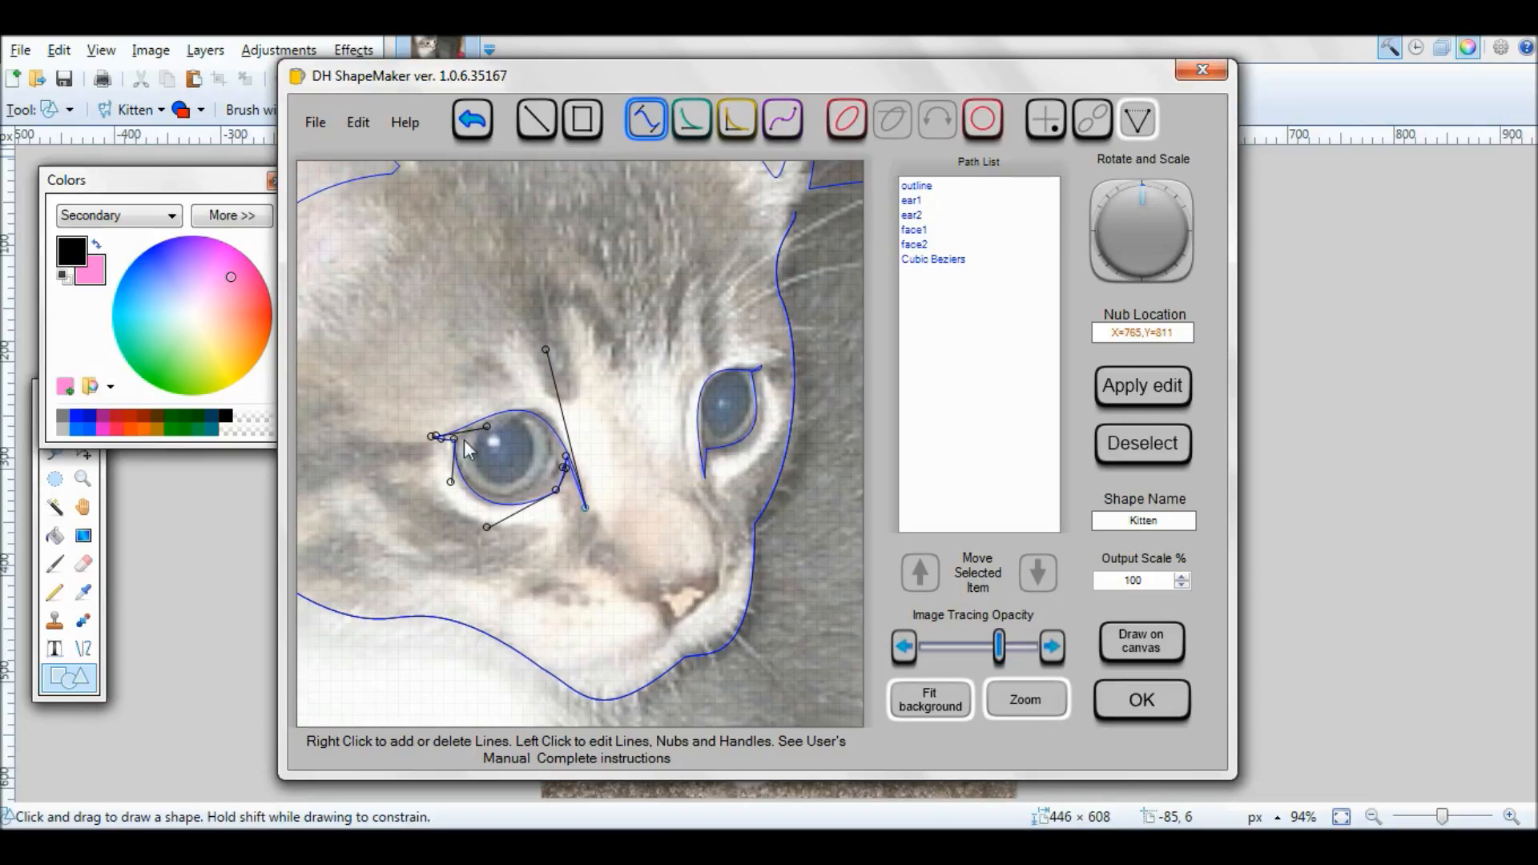
drag(586, 507, 592, 506)
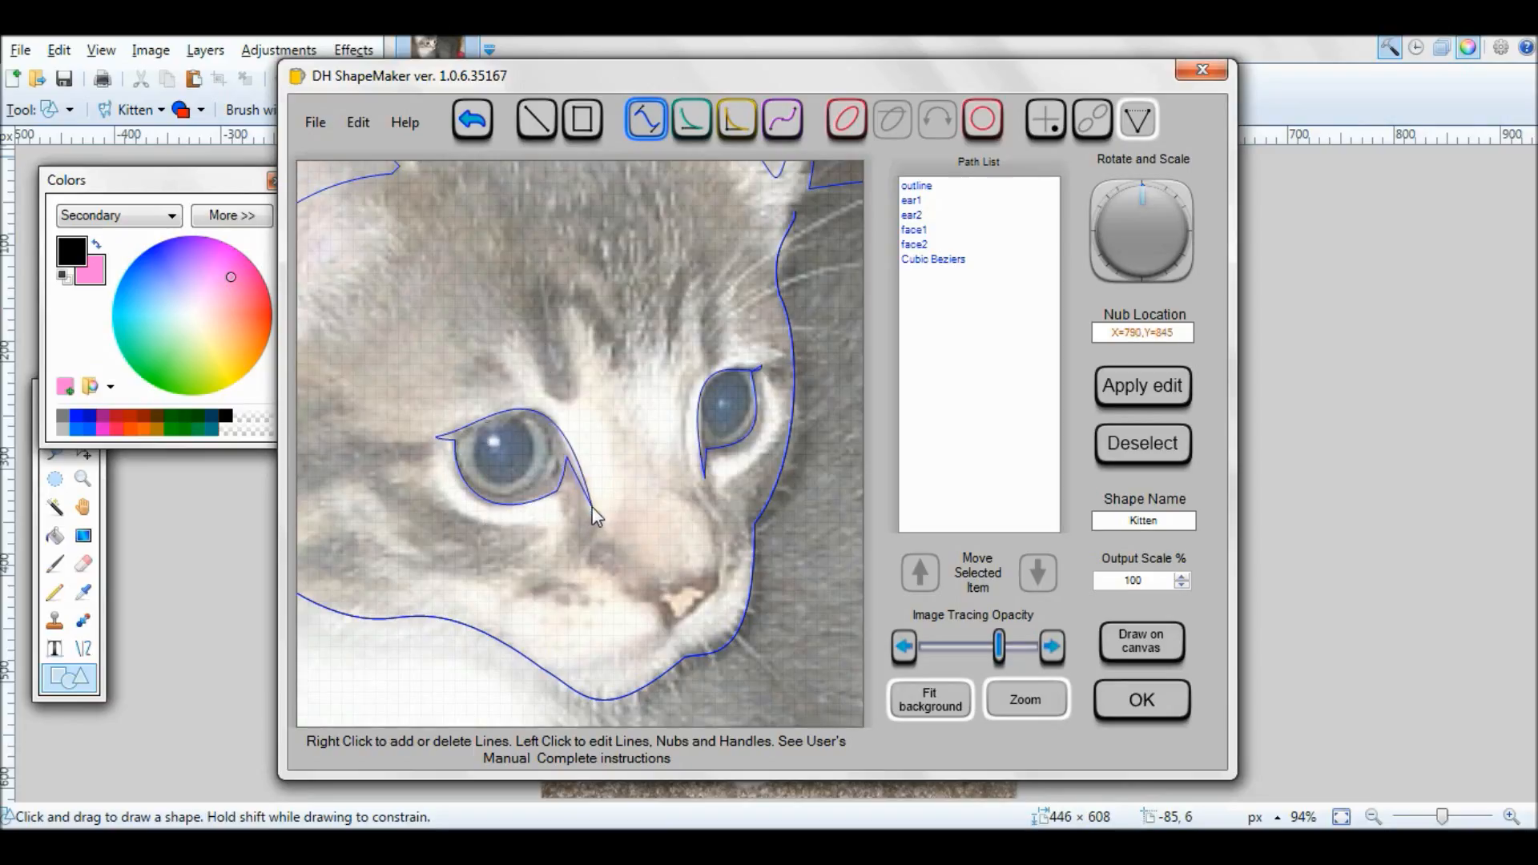
- Fine-tune the nubs along the larger eye's lower lid and move its inner-corner tip to X=792, Y=846
click(571, 479)
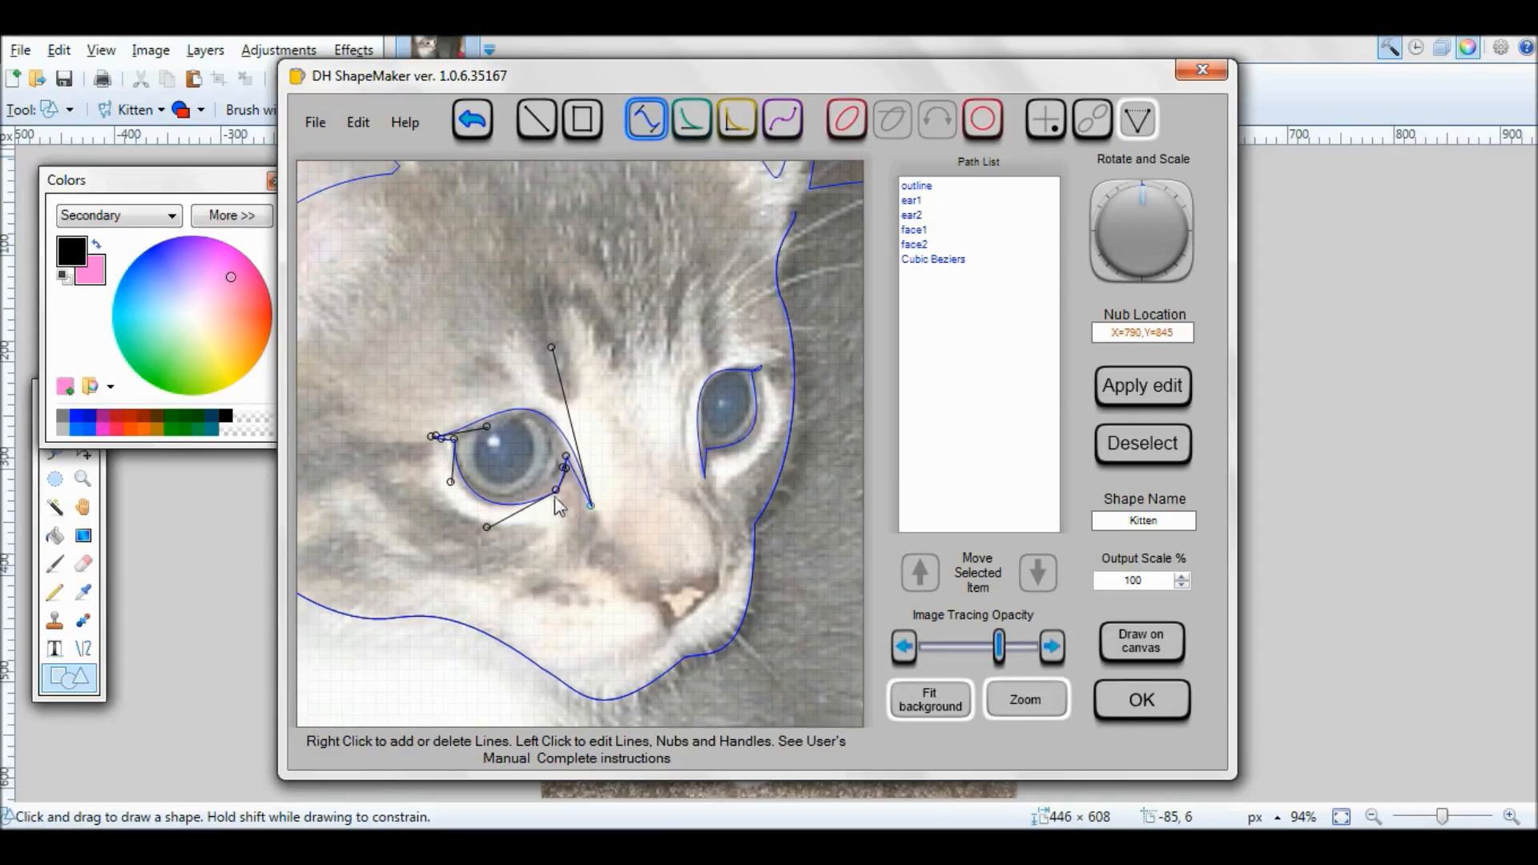
drag(566, 468, 552, 489)
drag(483, 527, 488, 529)
drag(609, 511, 605, 512)
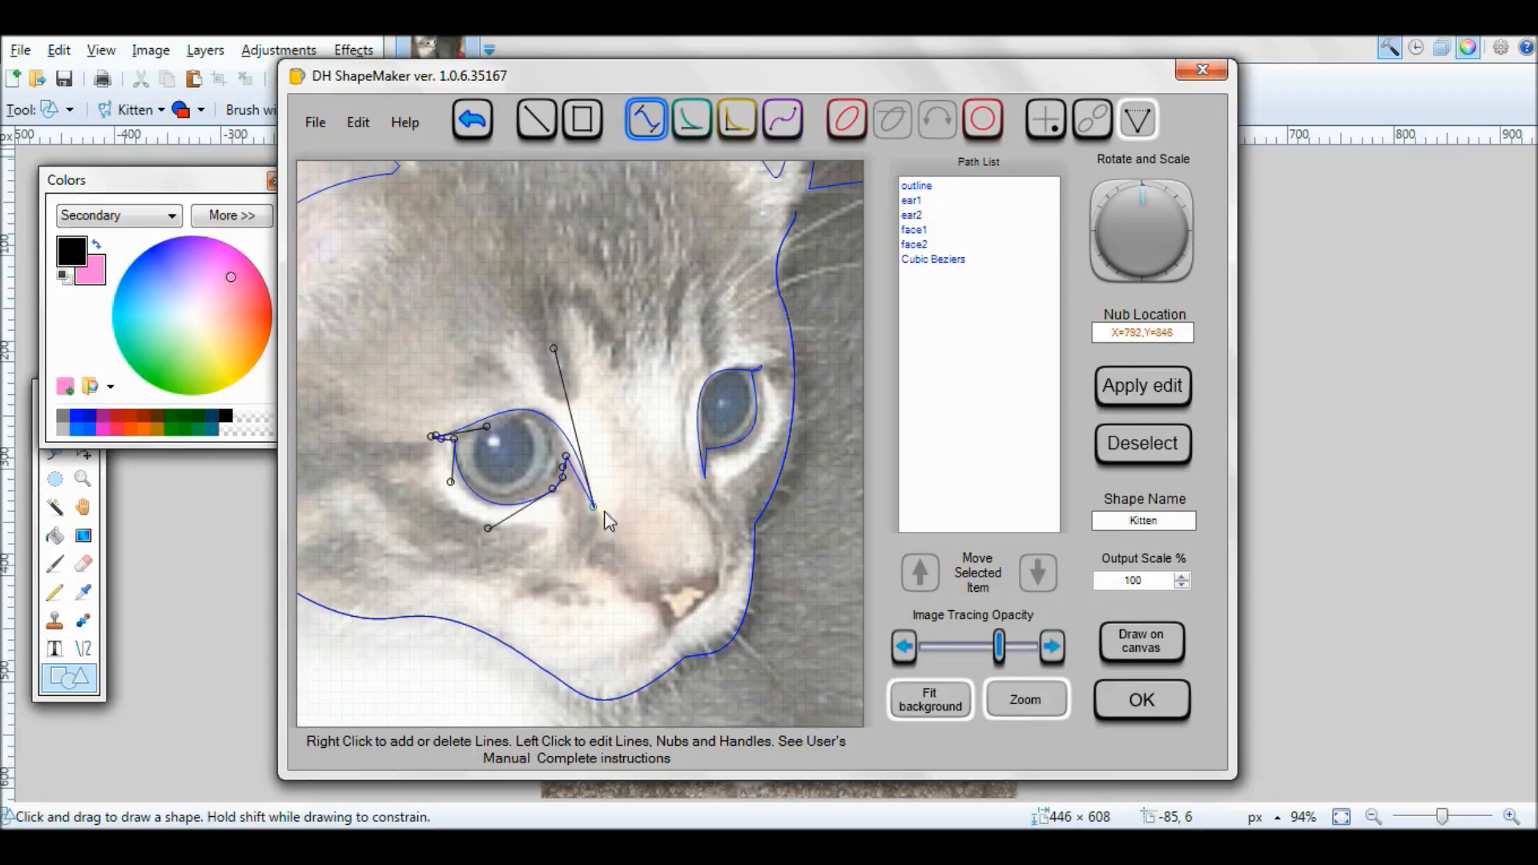
click(563, 479)
drag(560, 488, 551, 486)
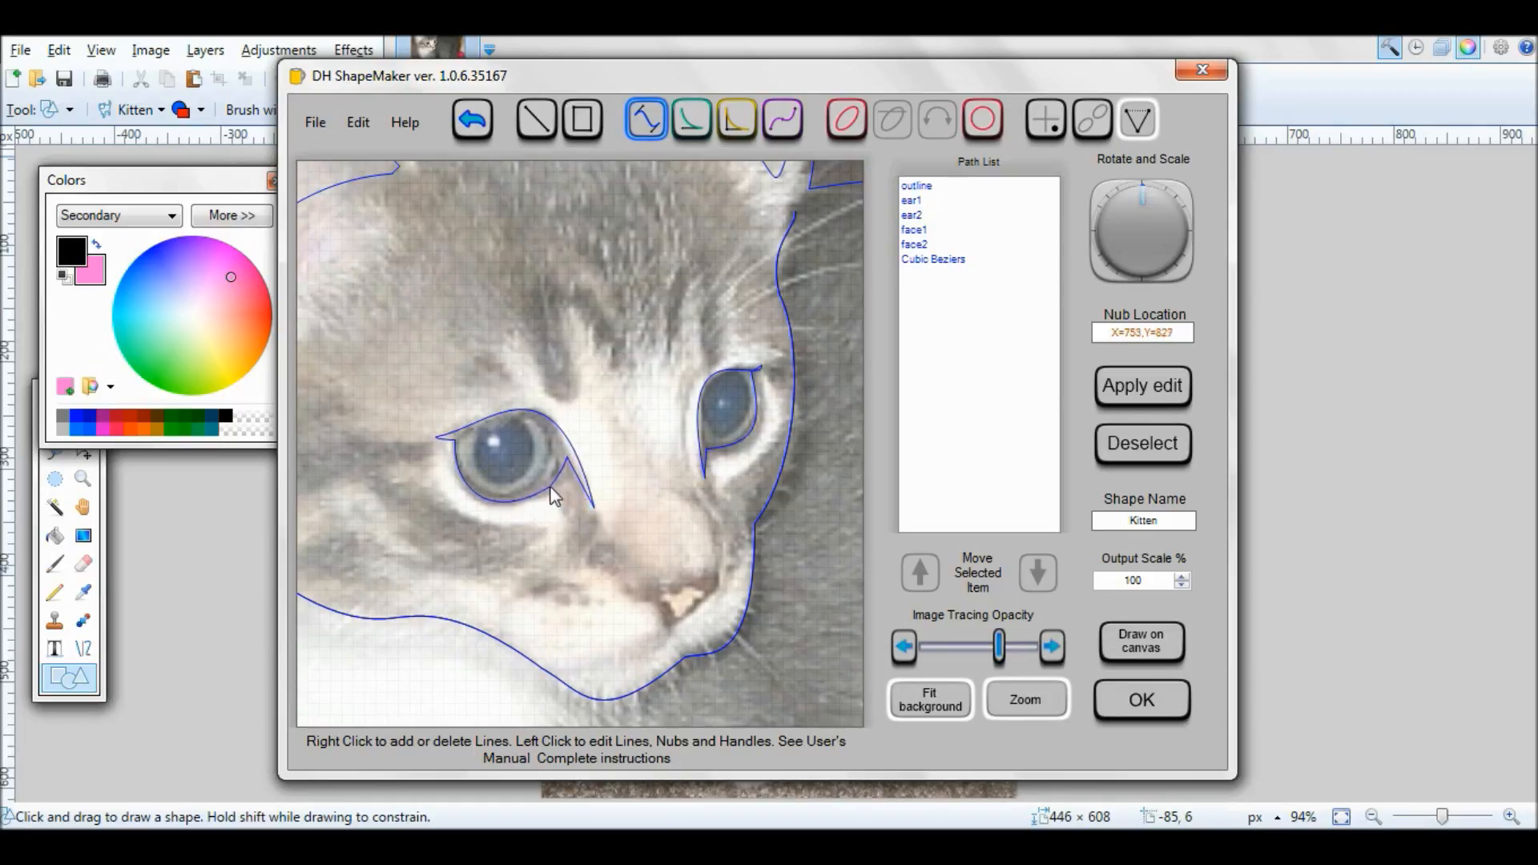
- Narrow the notch at the larger eye's inner corner, adjusting its curve to about X=772, Y=816, and apply the path
click(561, 492)
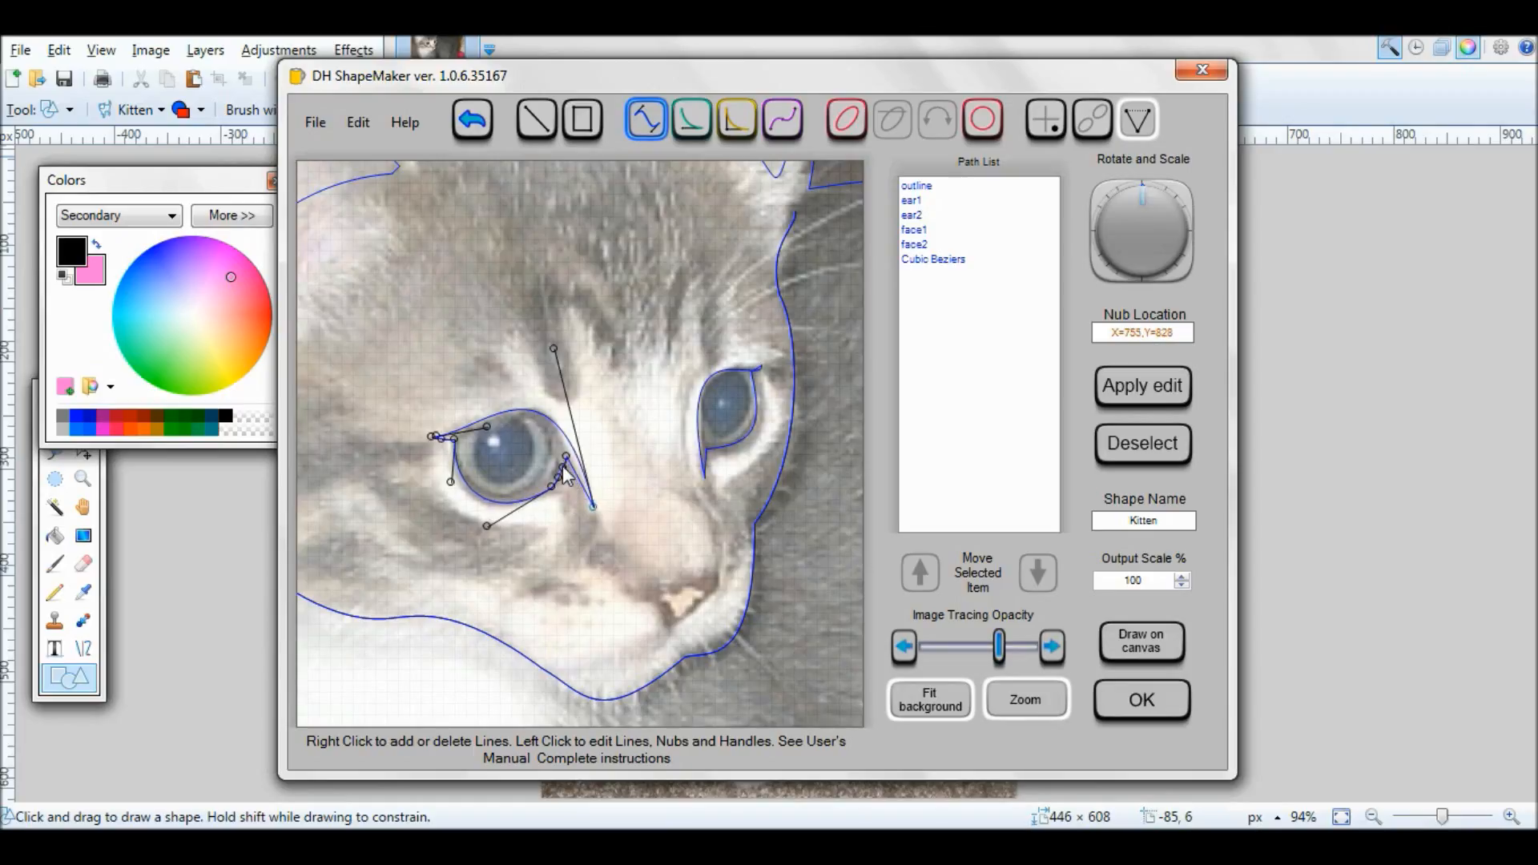
drag(564, 474, 566, 444)
click(564, 455)
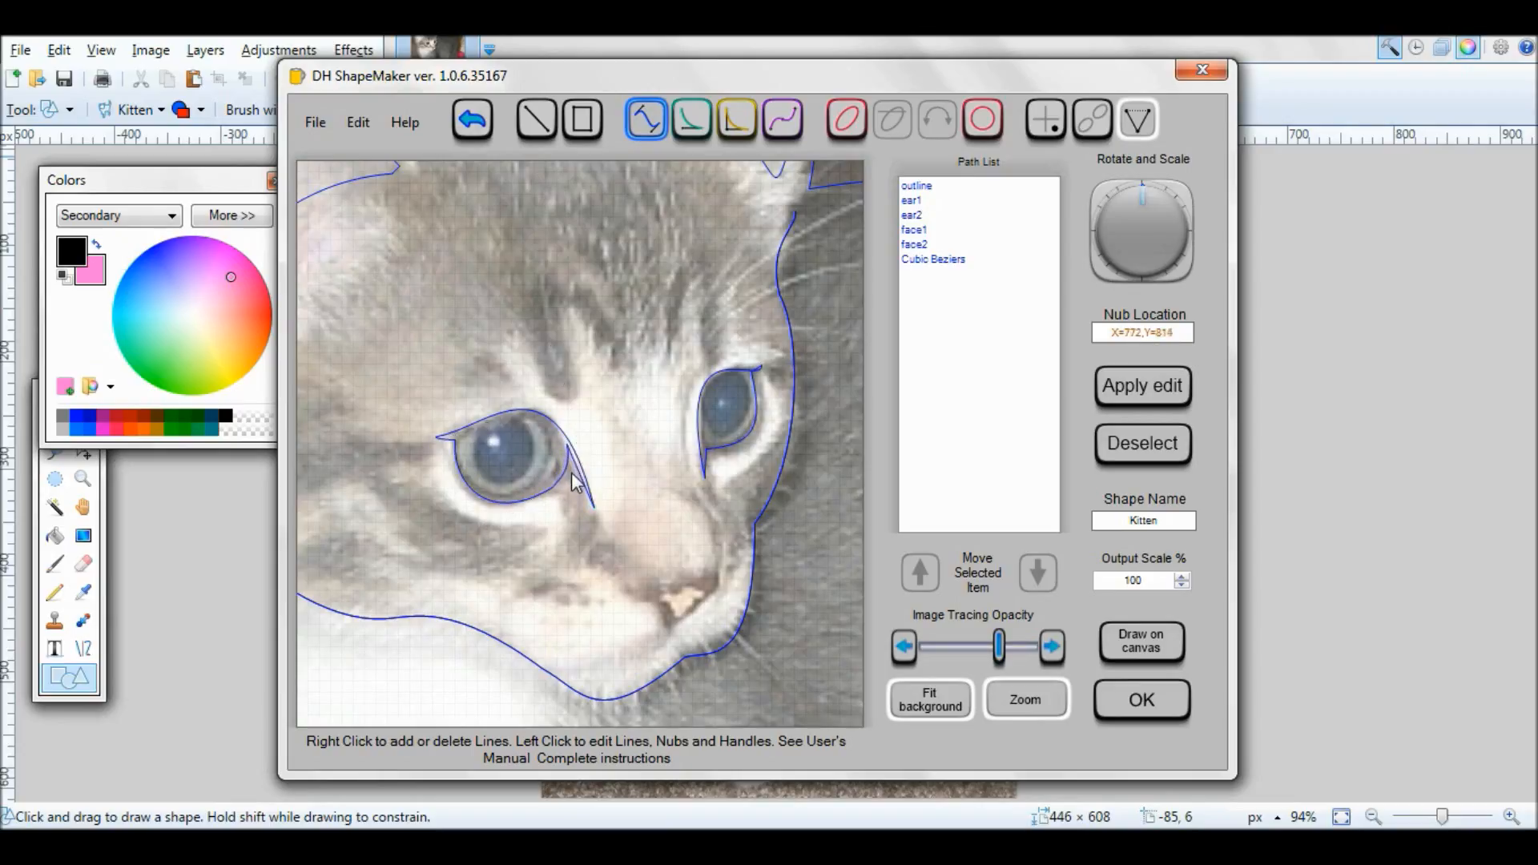
click(570, 473)
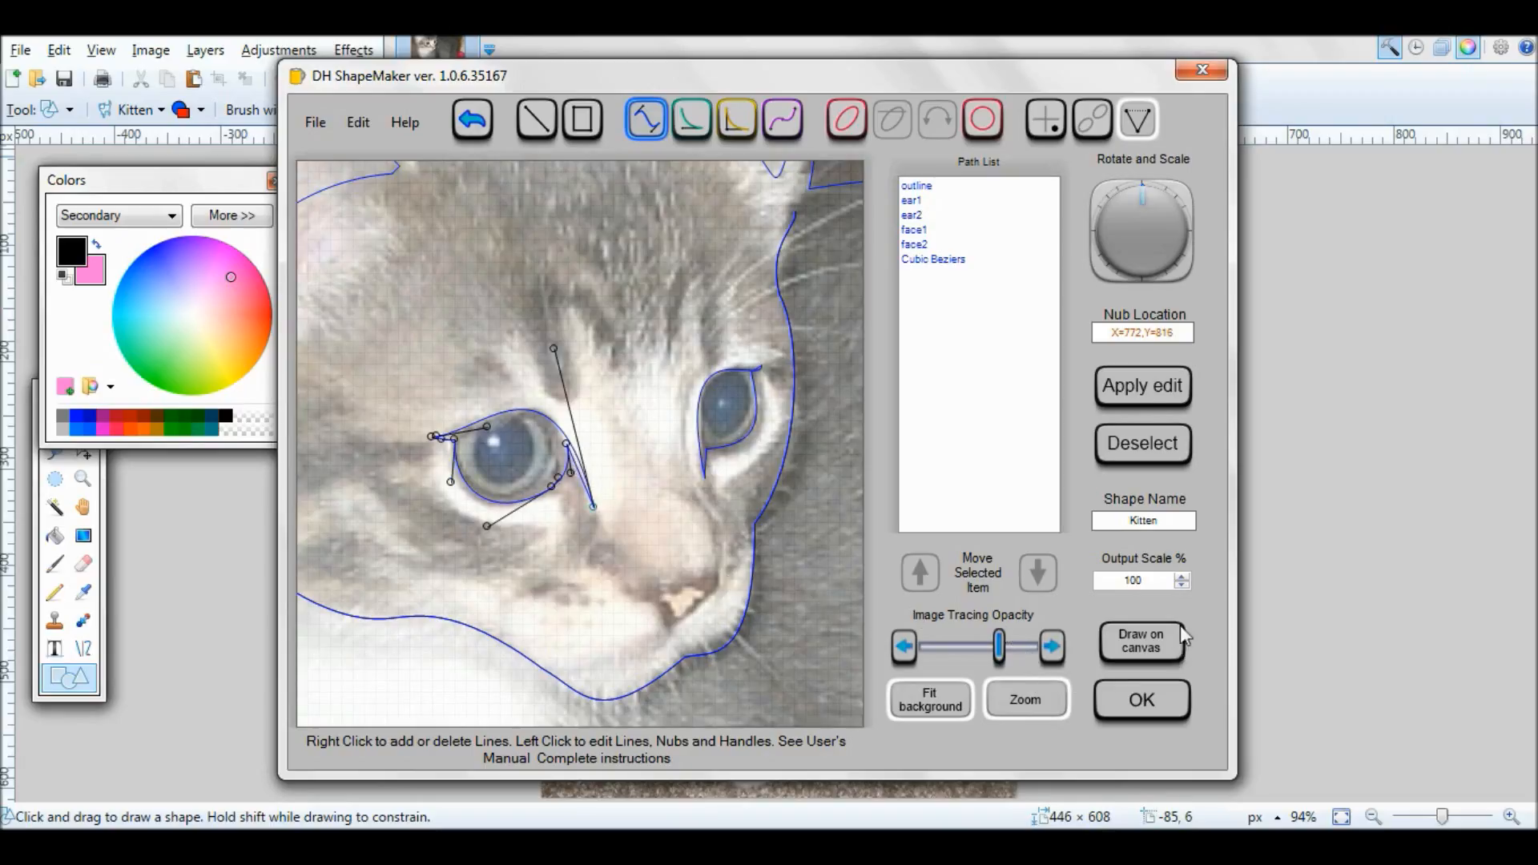
click(1139, 395)
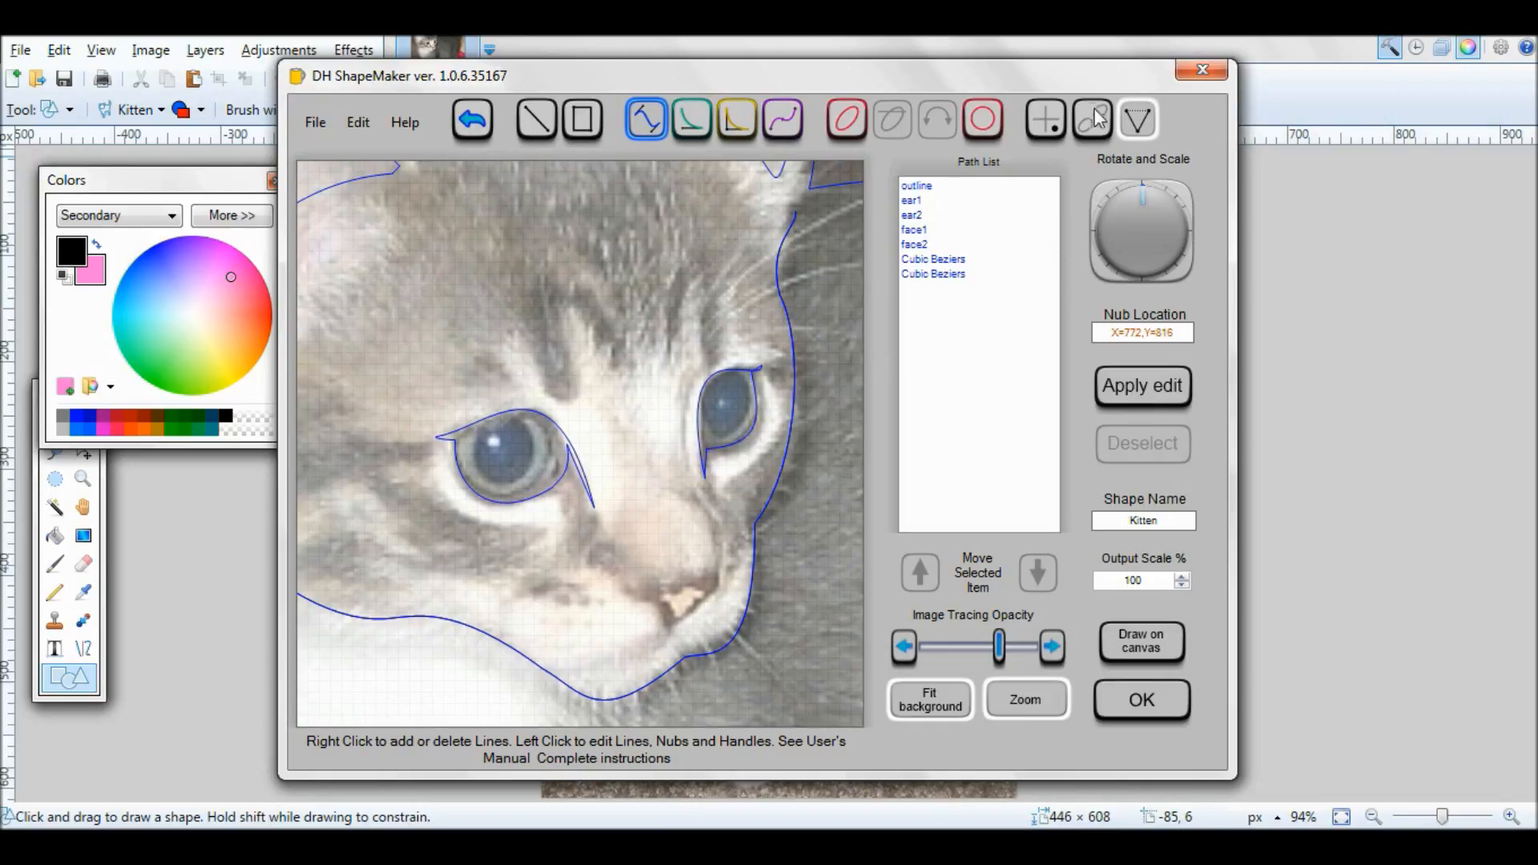
- Draw an auto circle around the larger eye's pupil, from about X=689, Y=784 to X=735, Y=807, and apply it
click(998, 123)
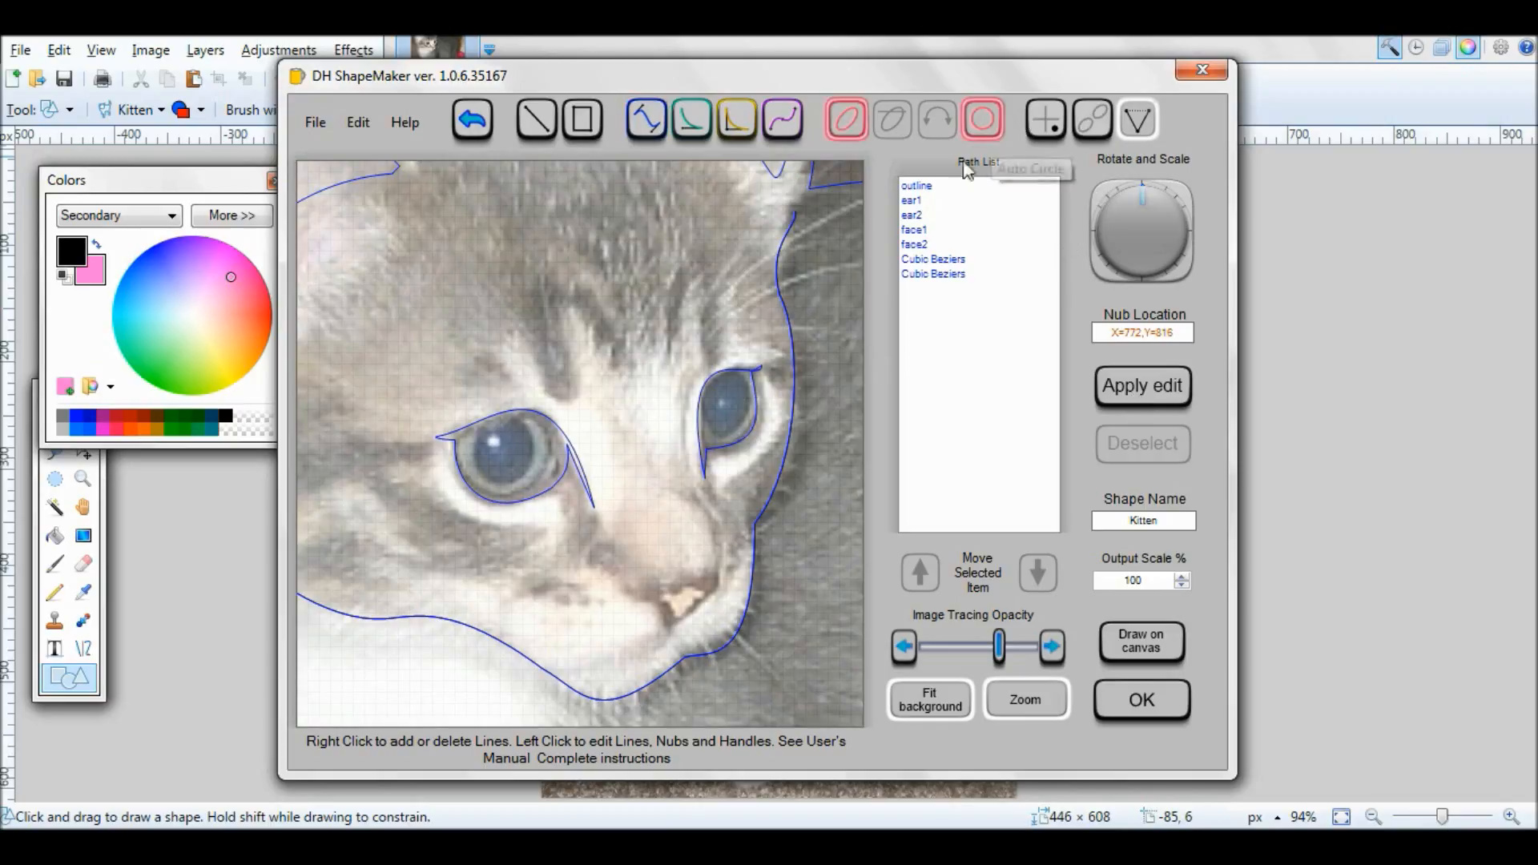
click(480, 434)
click(532, 463)
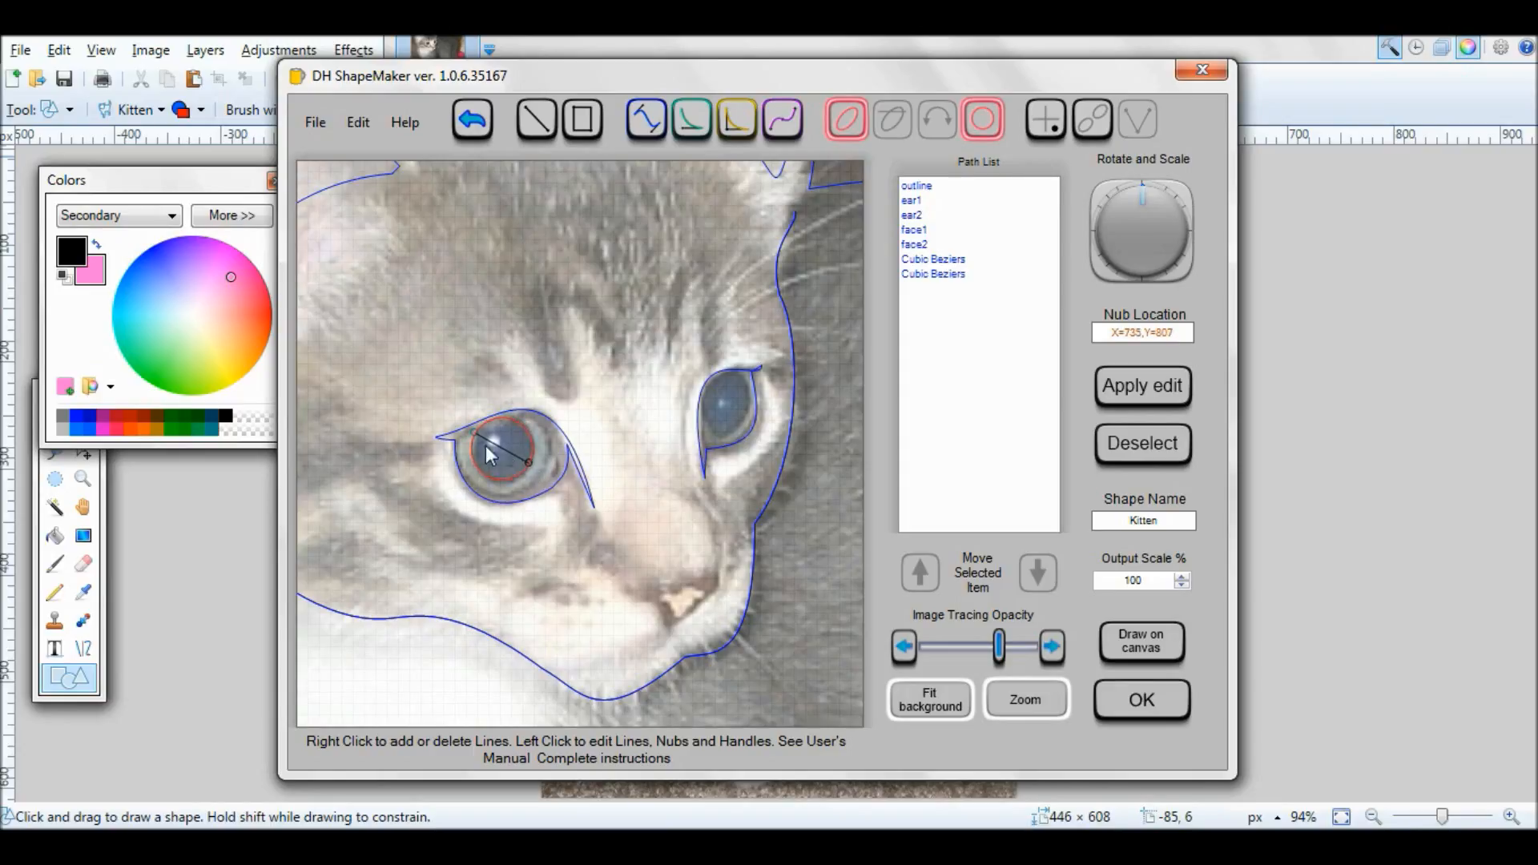
drag(473, 435, 481, 440)
click(1128, 401)
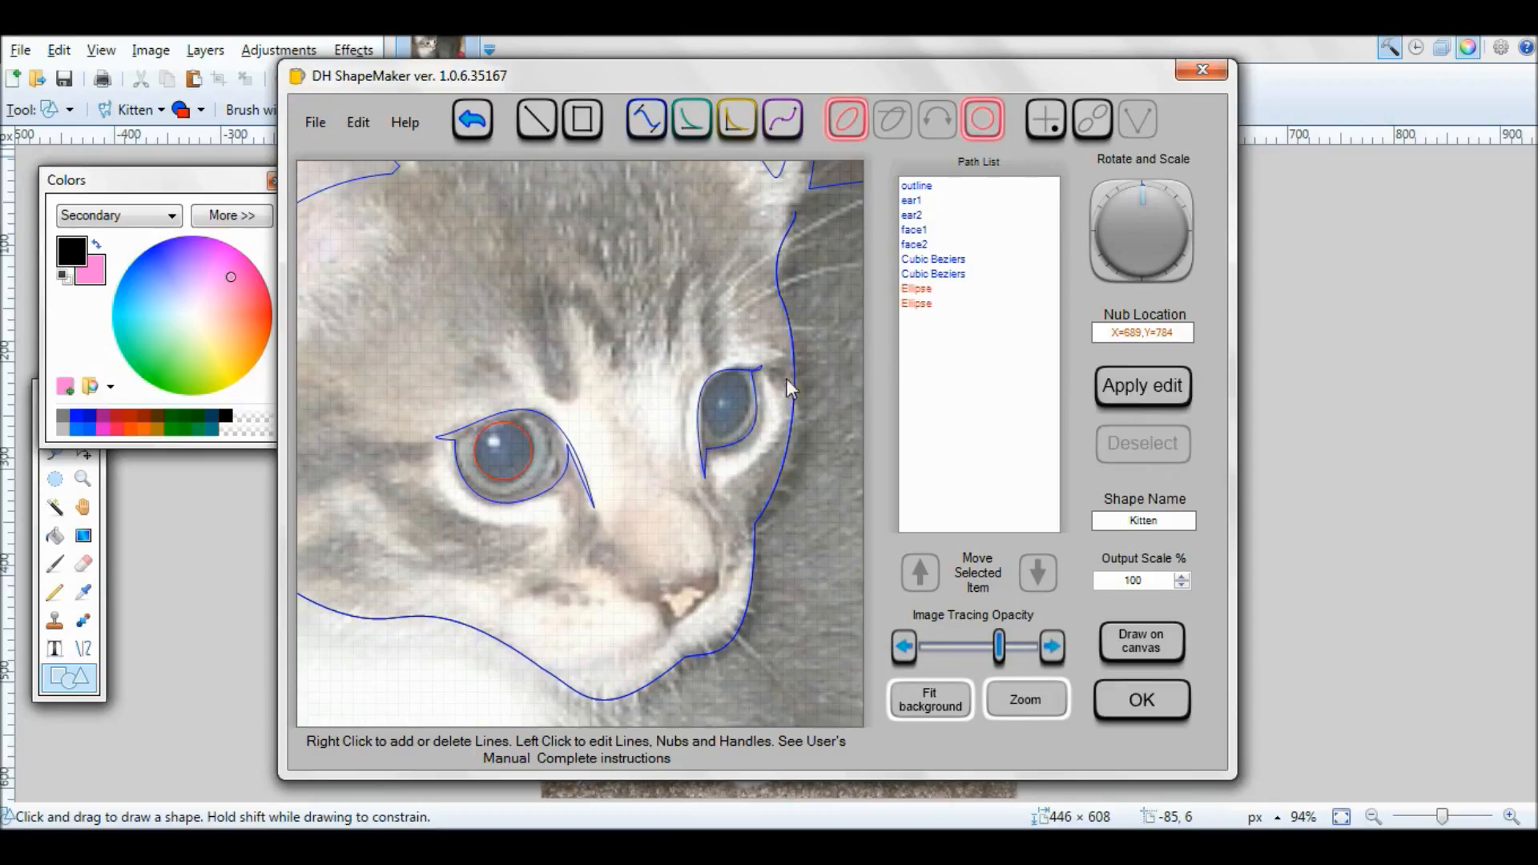
- Trace the smaller eye's eyeball with a closed cubic Bezier path and apply it
click(661, 125)
click(738, 374)
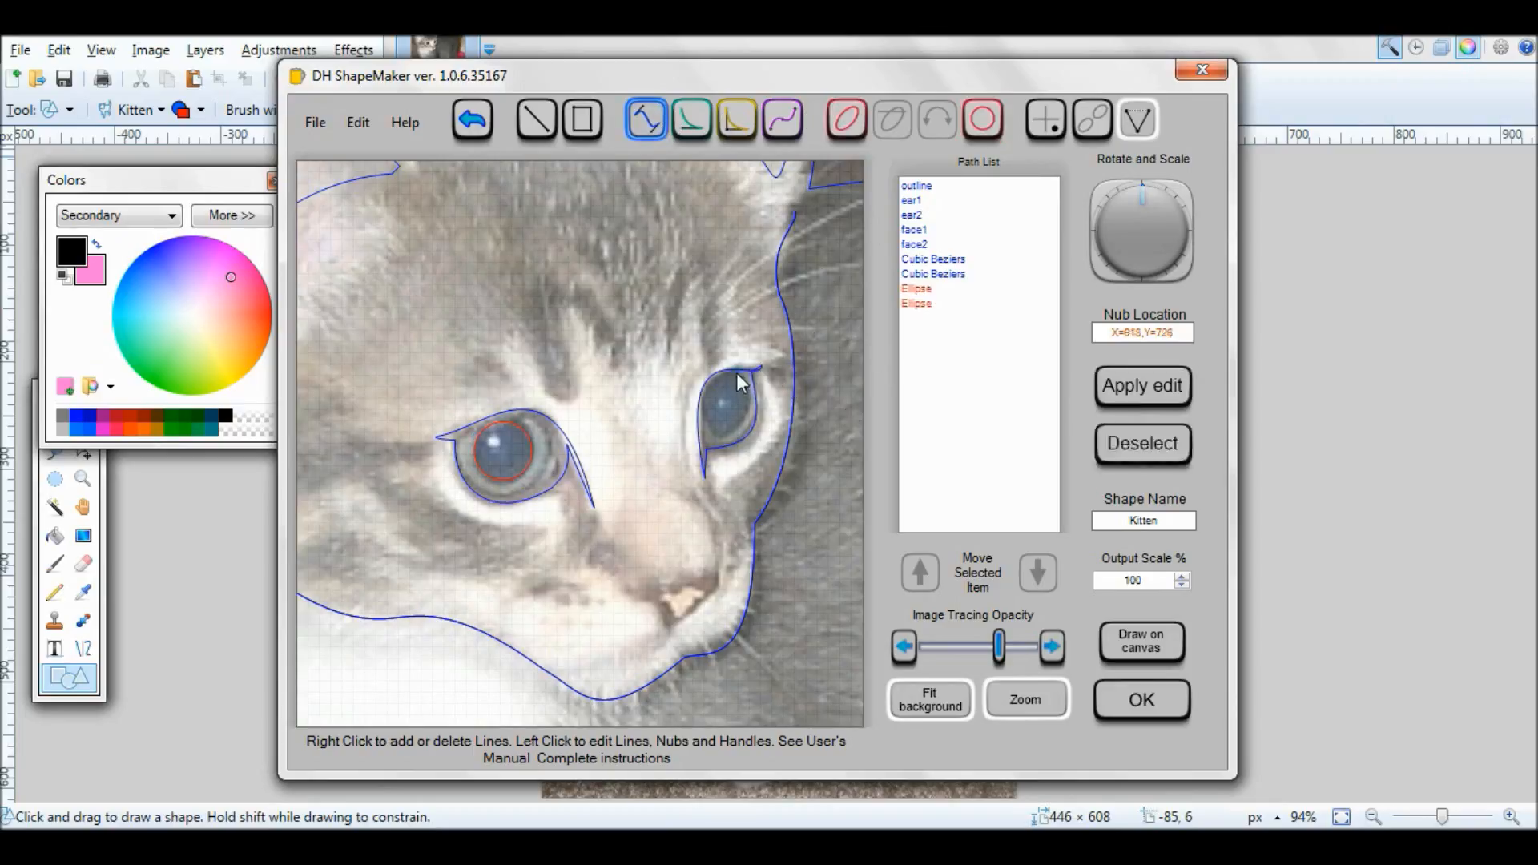
right_click(719, 438)
click(740, 425)
mouse_move(742, 427)
mouse_down()
mouse_move(749, 402)
mouse_move(747, 420)
mouse_up()
drag(710, 435, 713, 431)
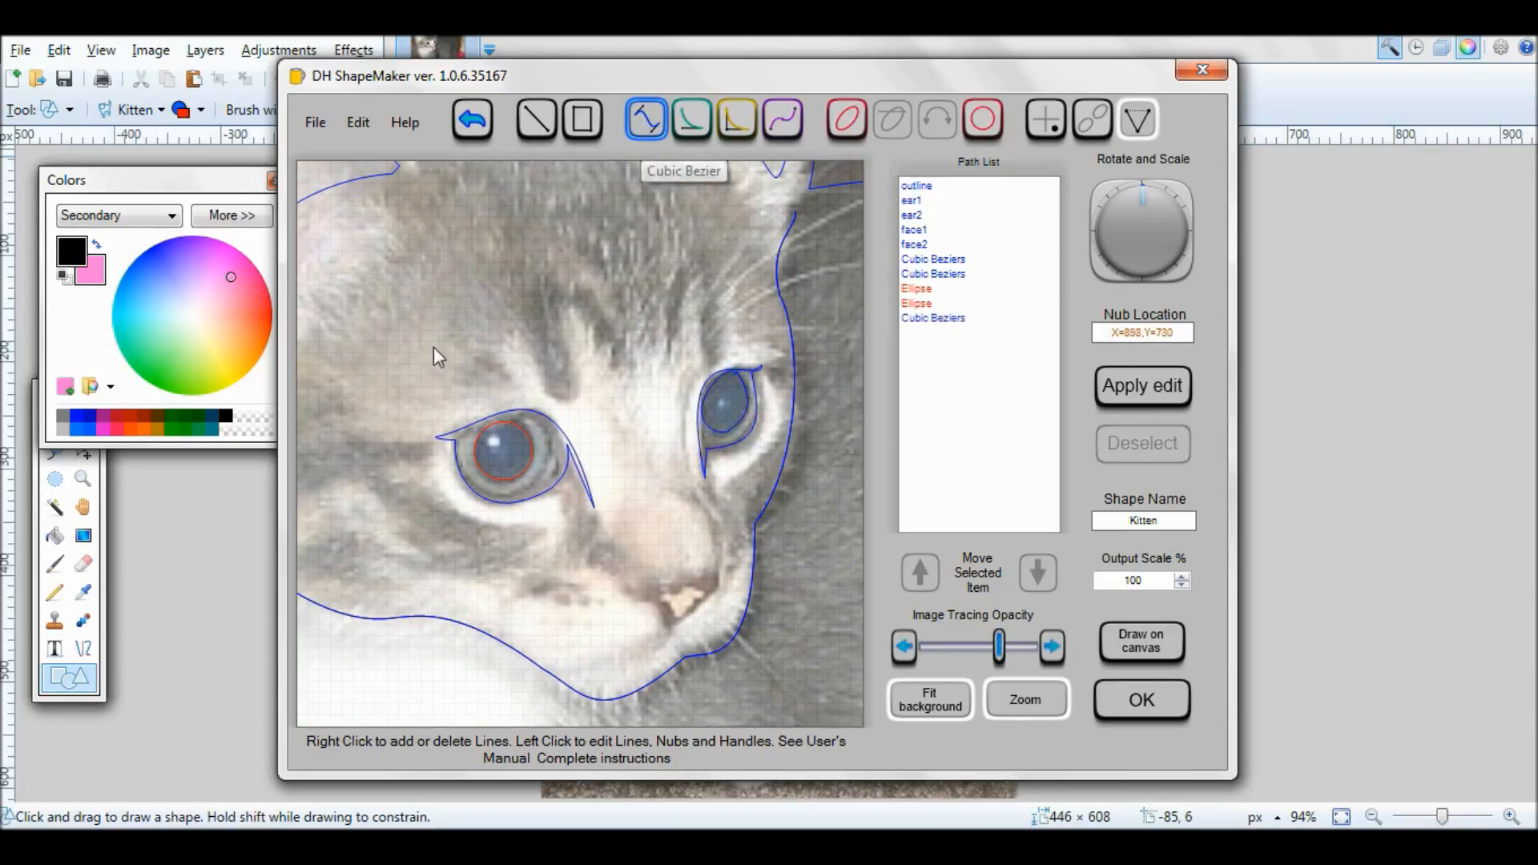
- Draw a narrow vertical slit inside the larger eye's circle as a closed cubic Bezier path and name it iris
click(500, 431)
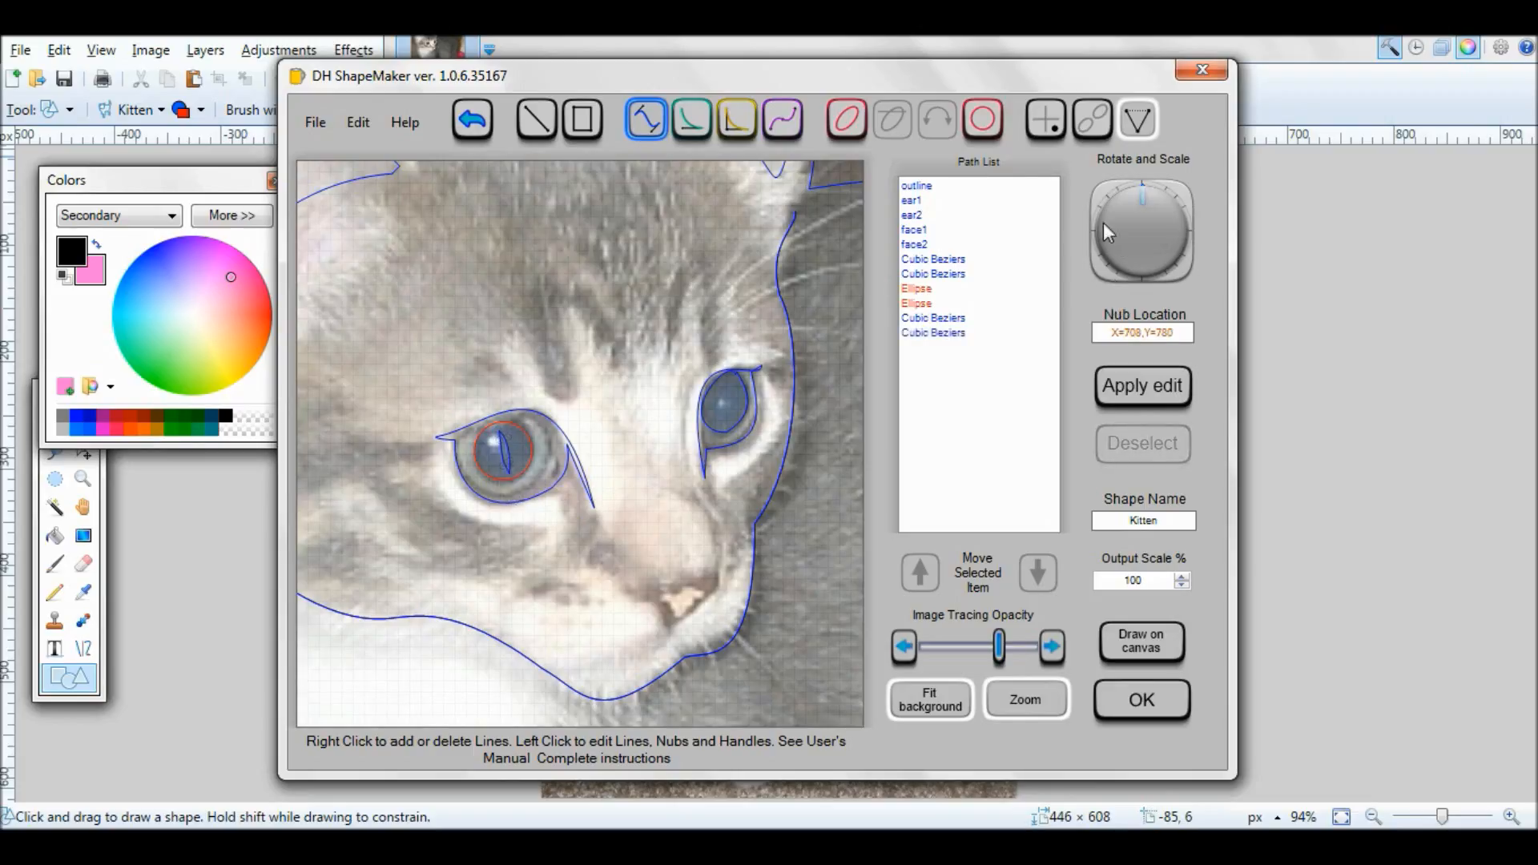
click(942, 333)
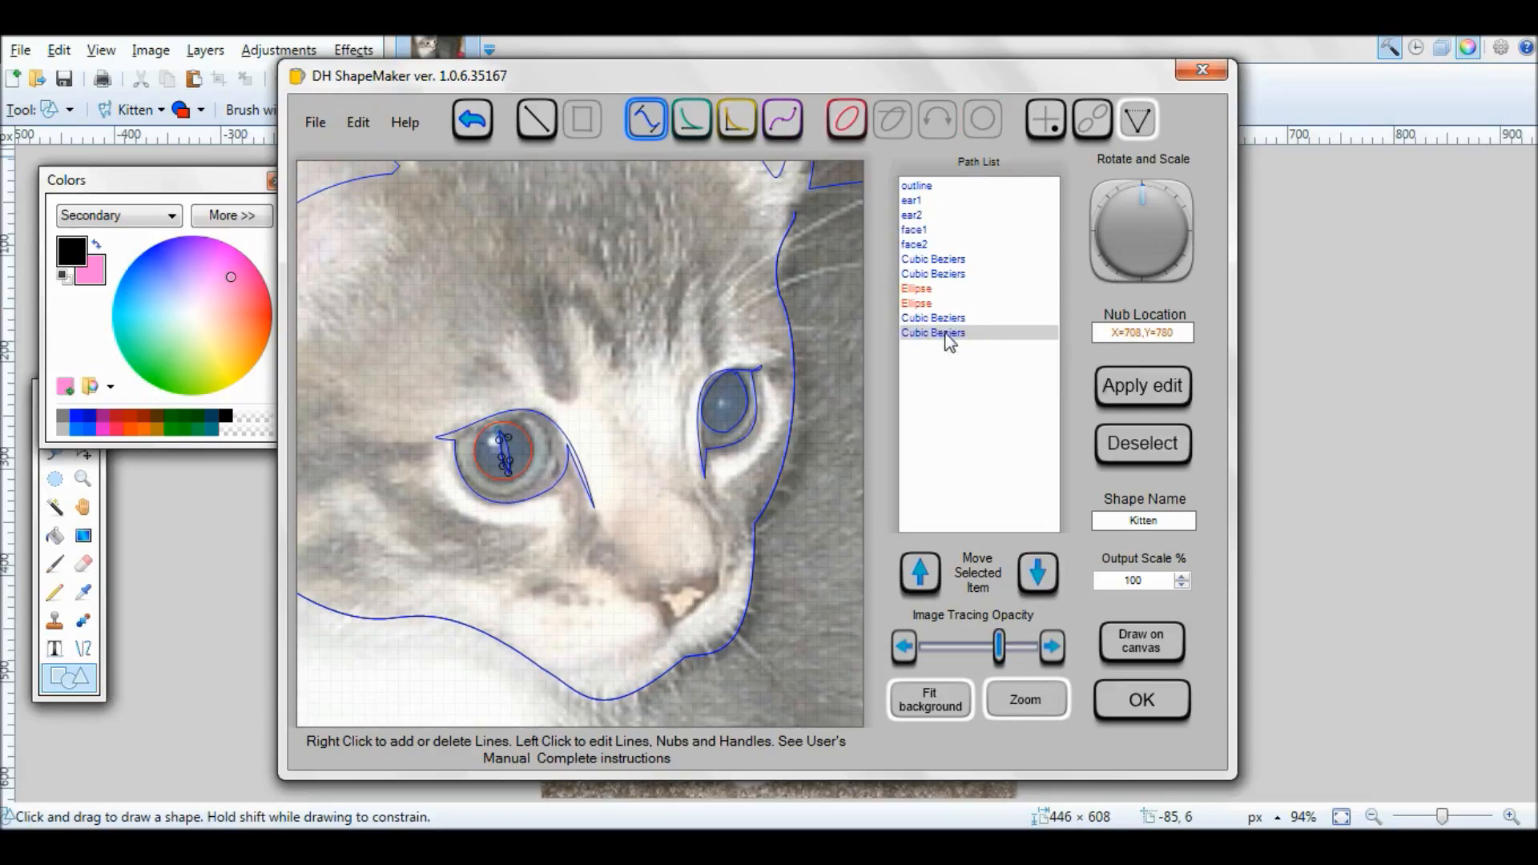
double_click(944, 335)
text(iris)
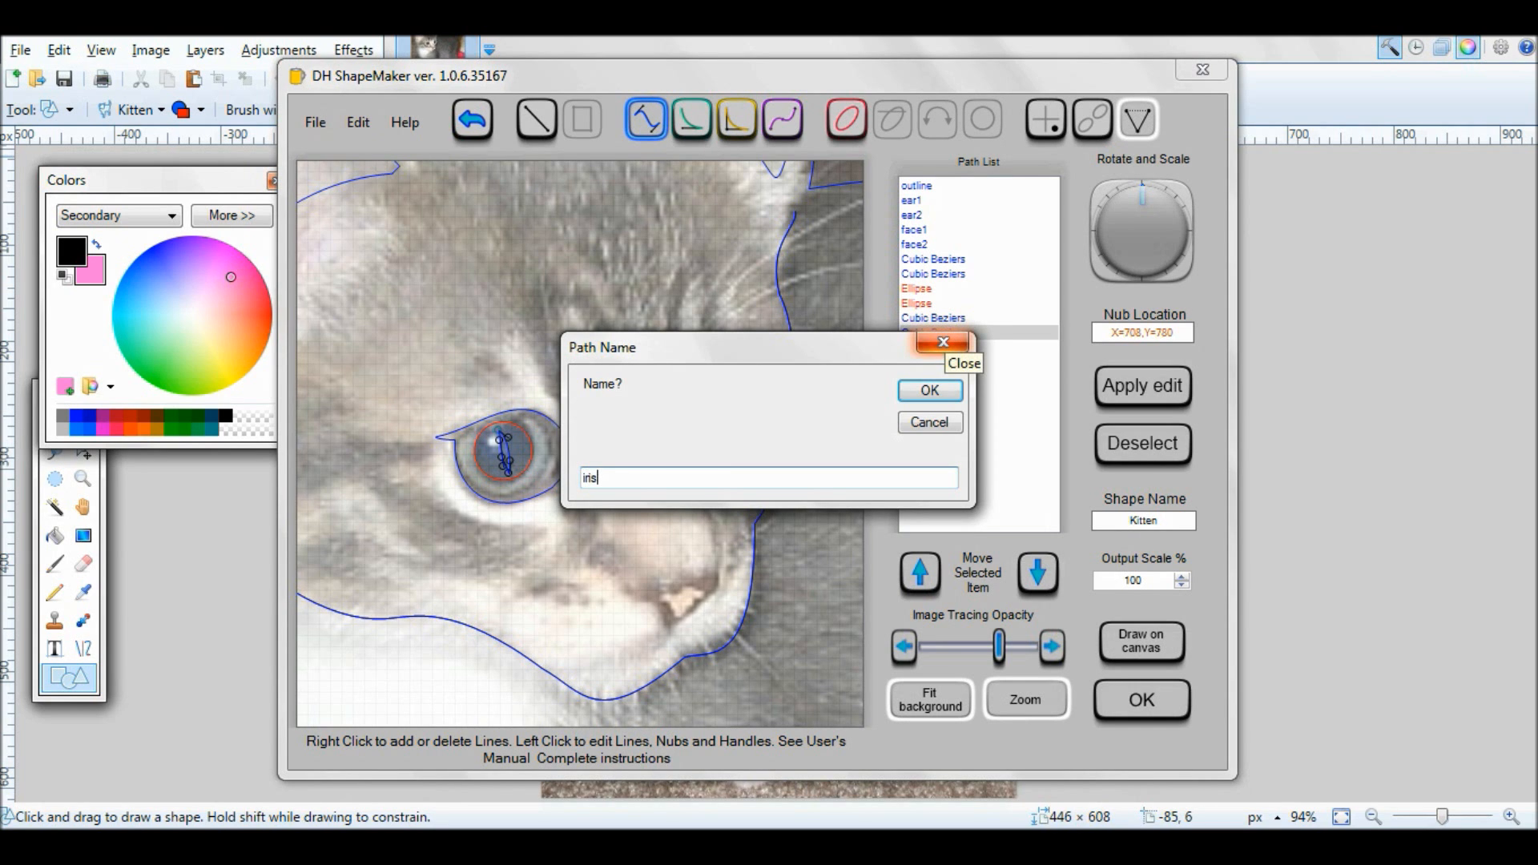
key(Return)
- Clone the iris path and move the copy into the middle of the smaller eye
click(359, 122)
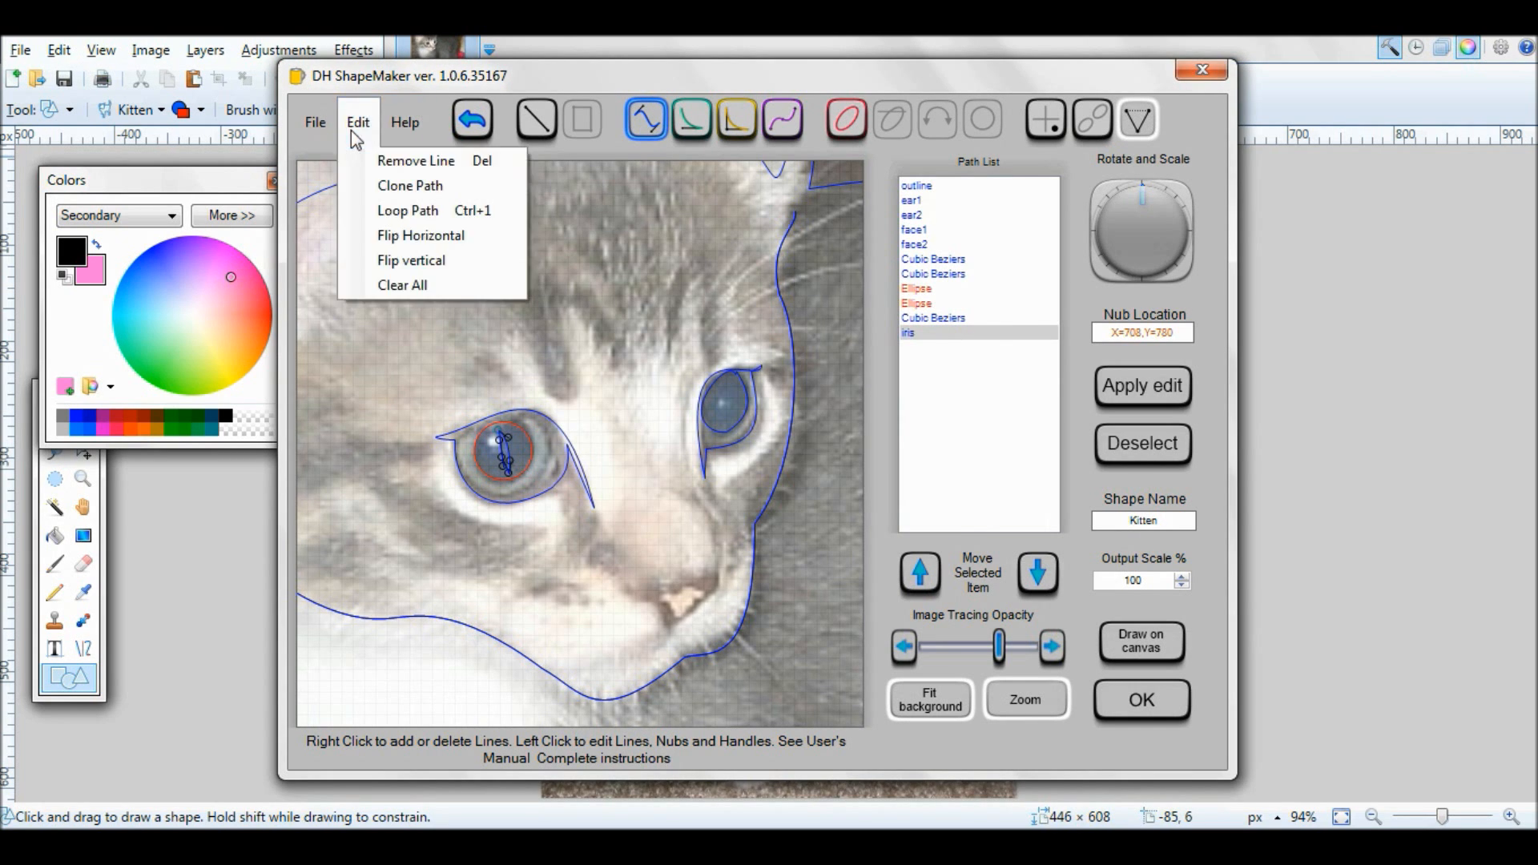
click(420, 184)
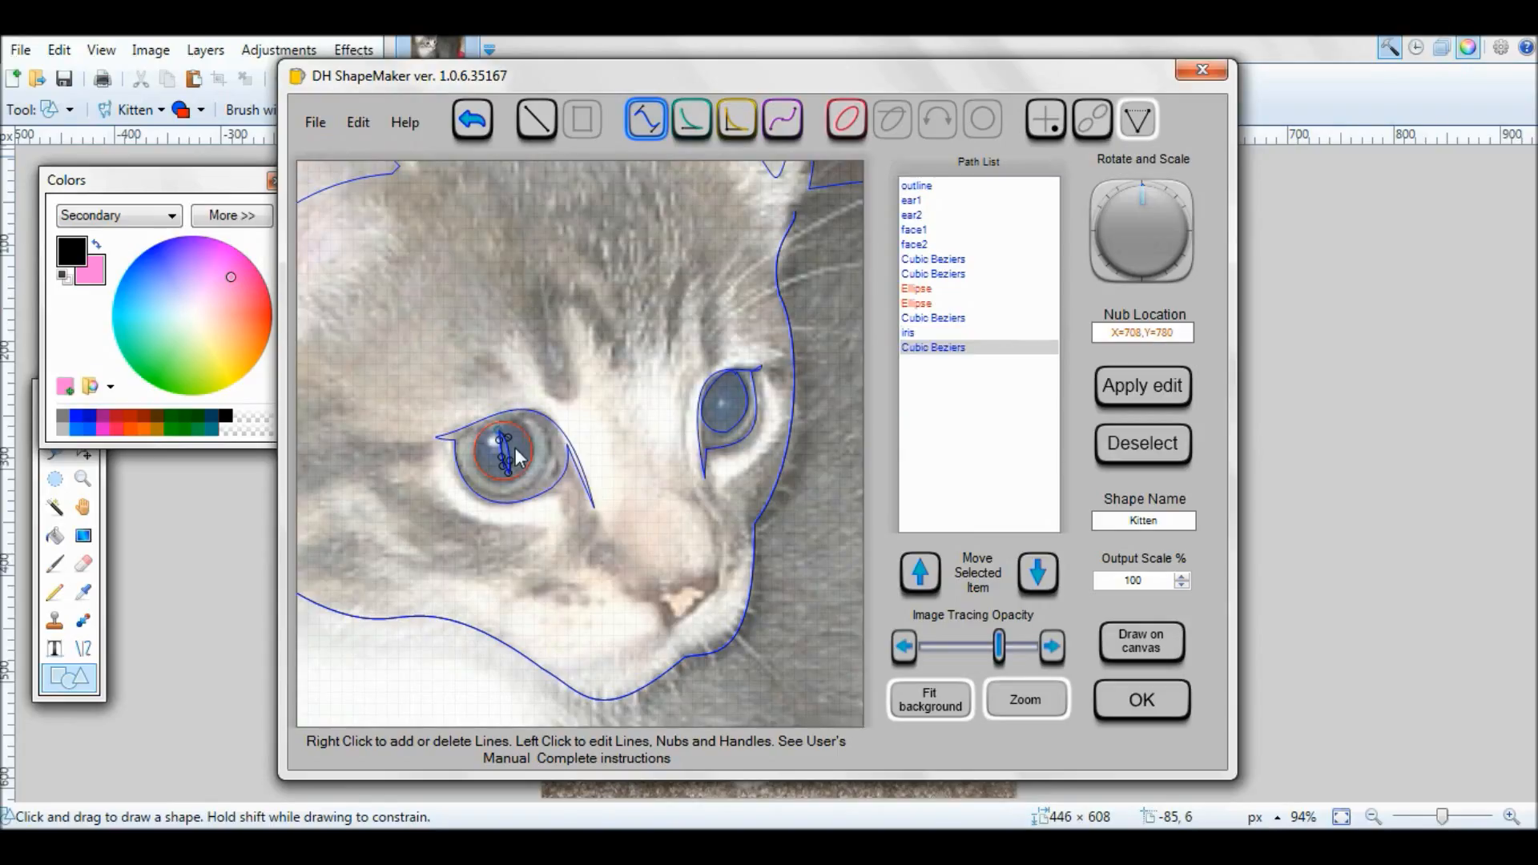
drag(517, 447, 732, 387)
click(728, 390)
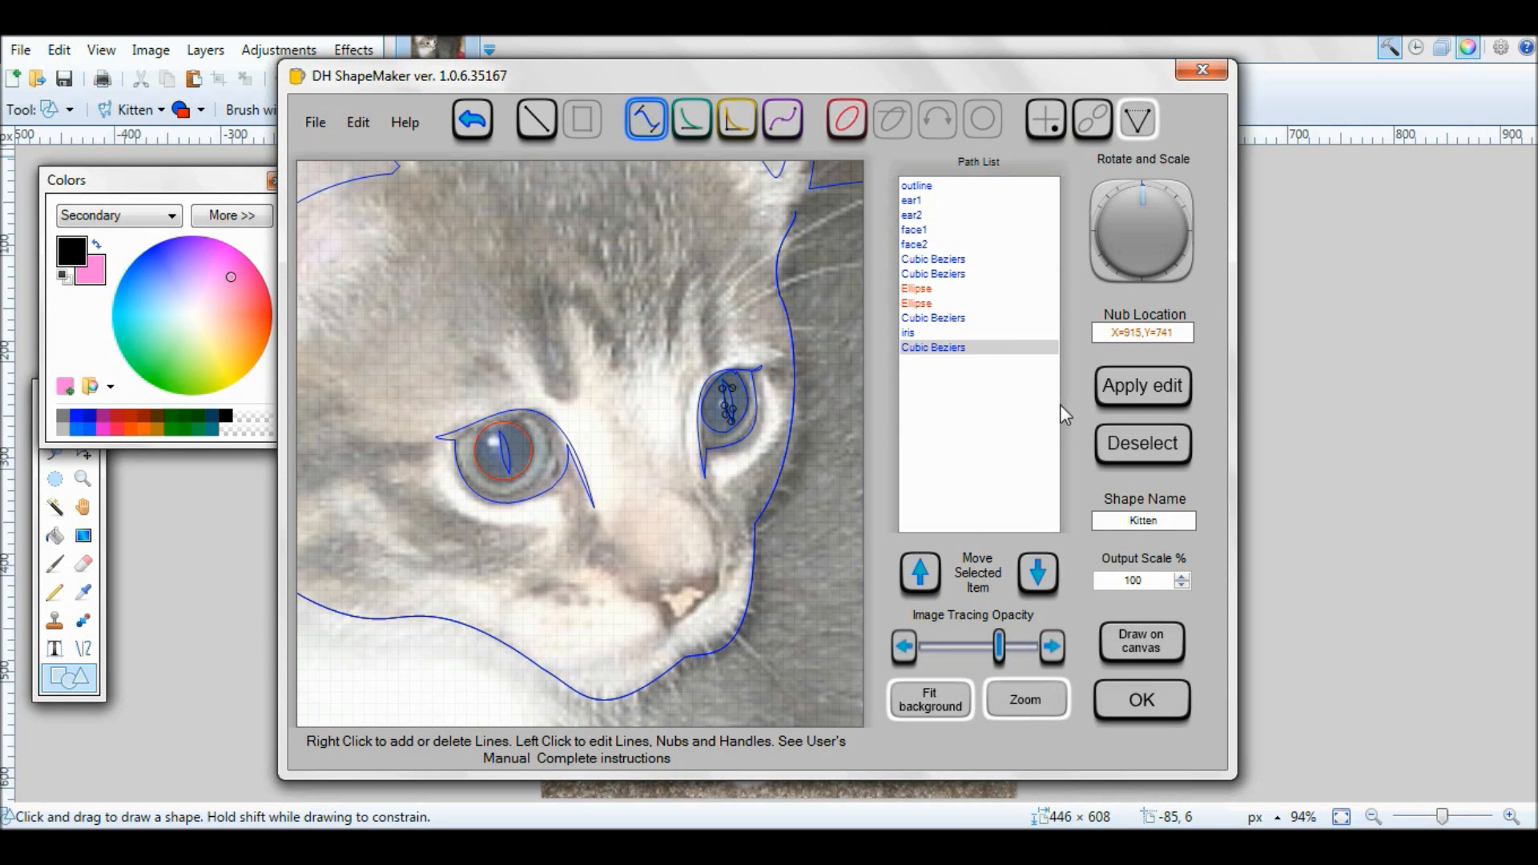
- Apply the cloned slit in the smaller eye and name its path iris2
double_click(914, 353)
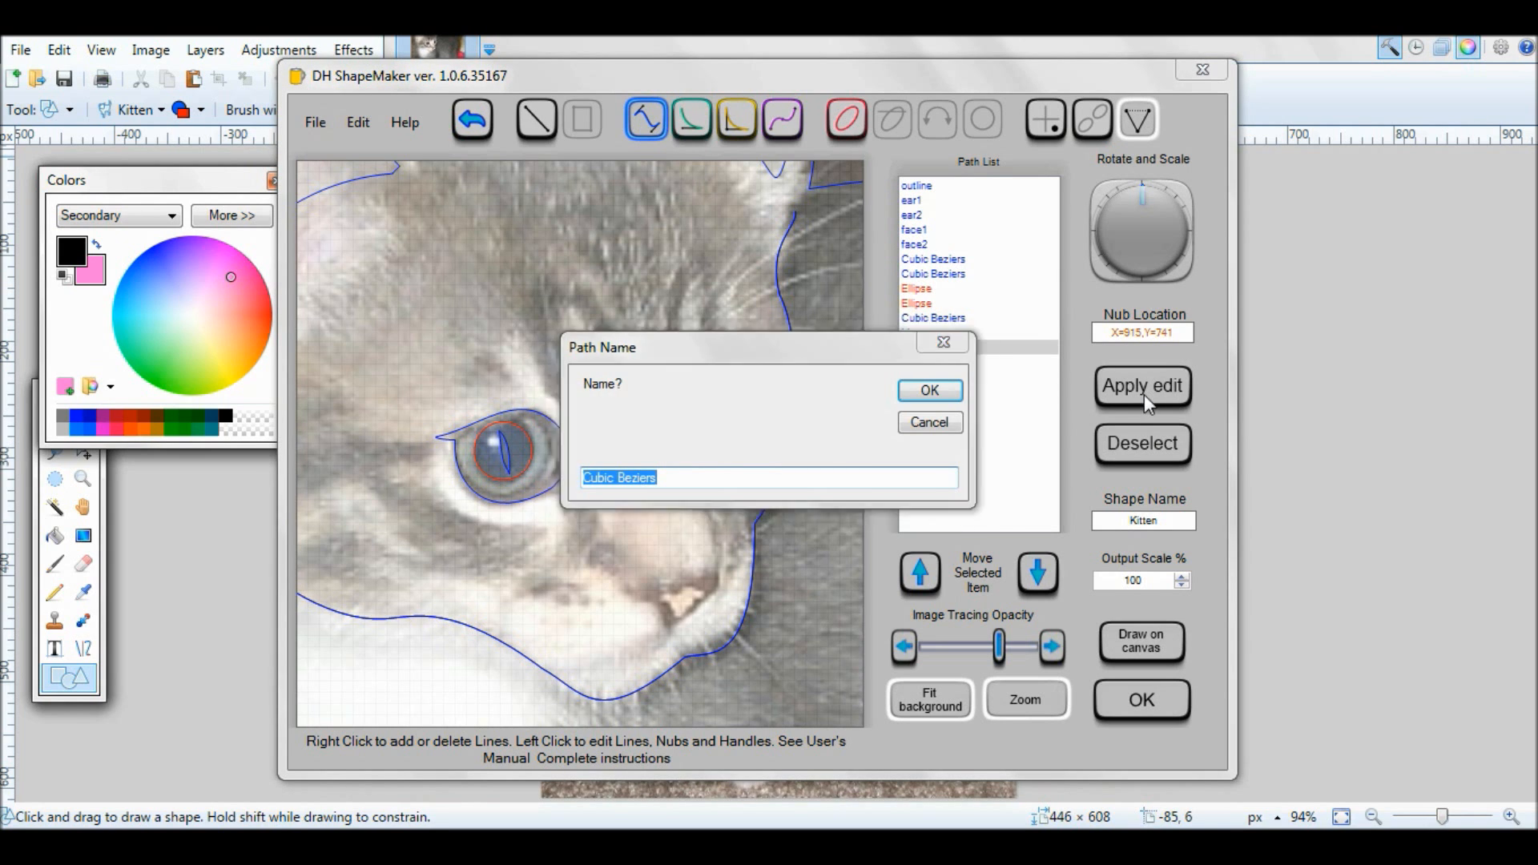
click(952, 430)
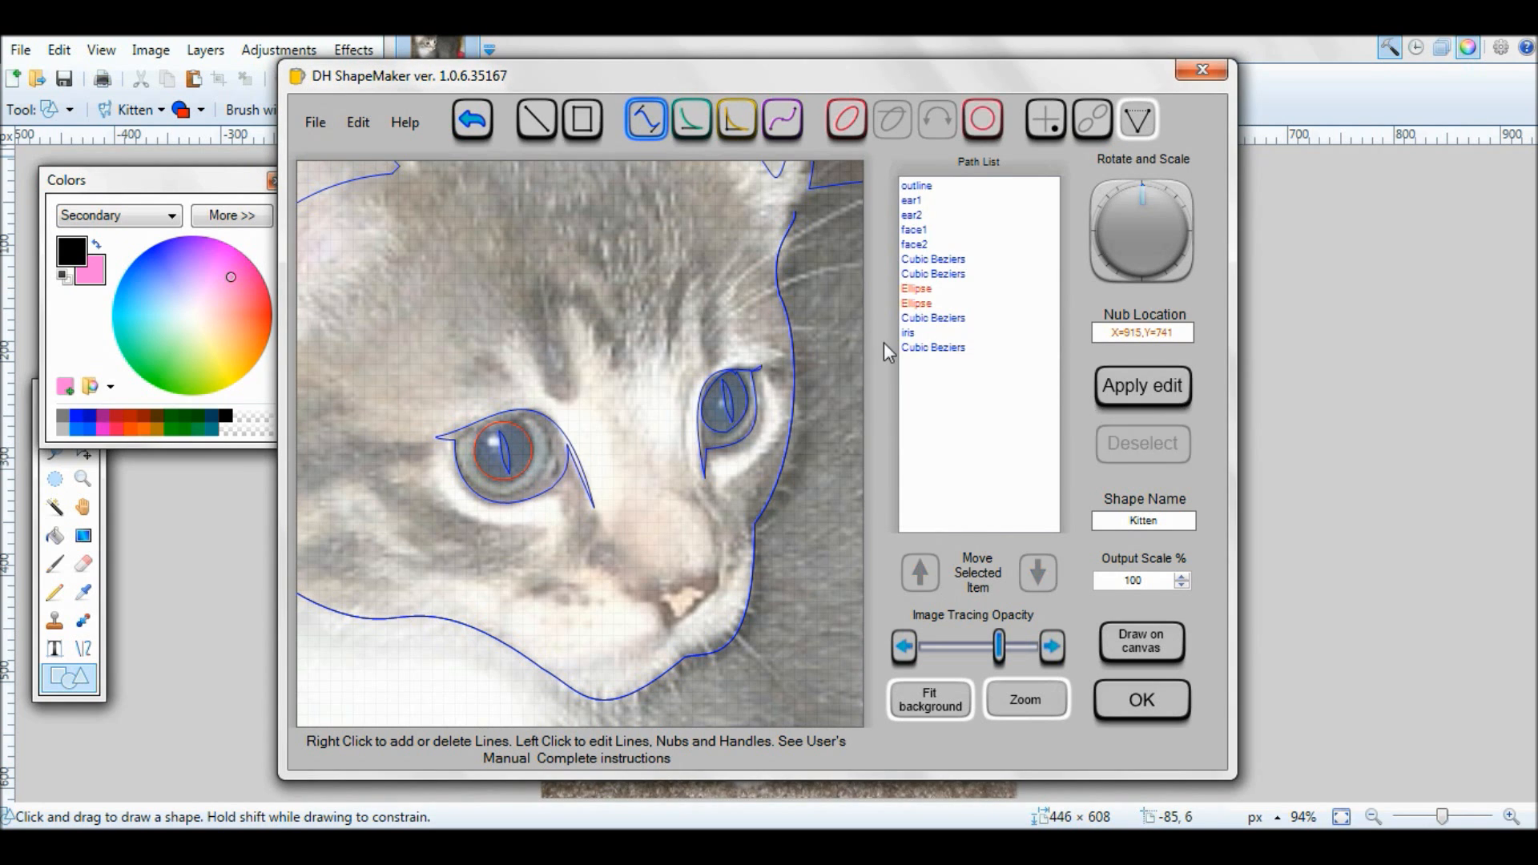
double_click(934, 348)
text(iris2)
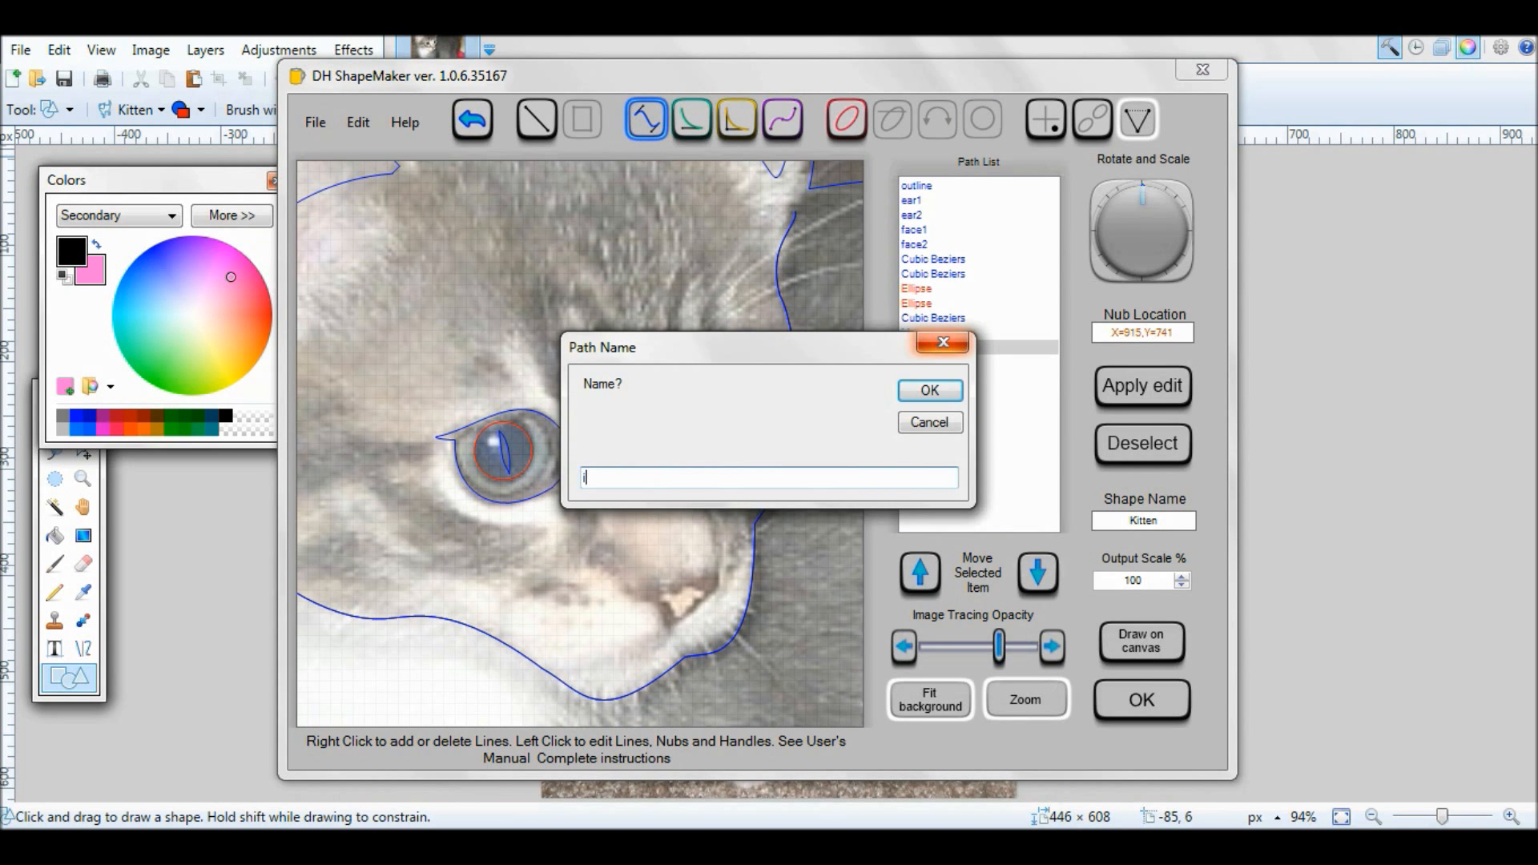
key(Return)
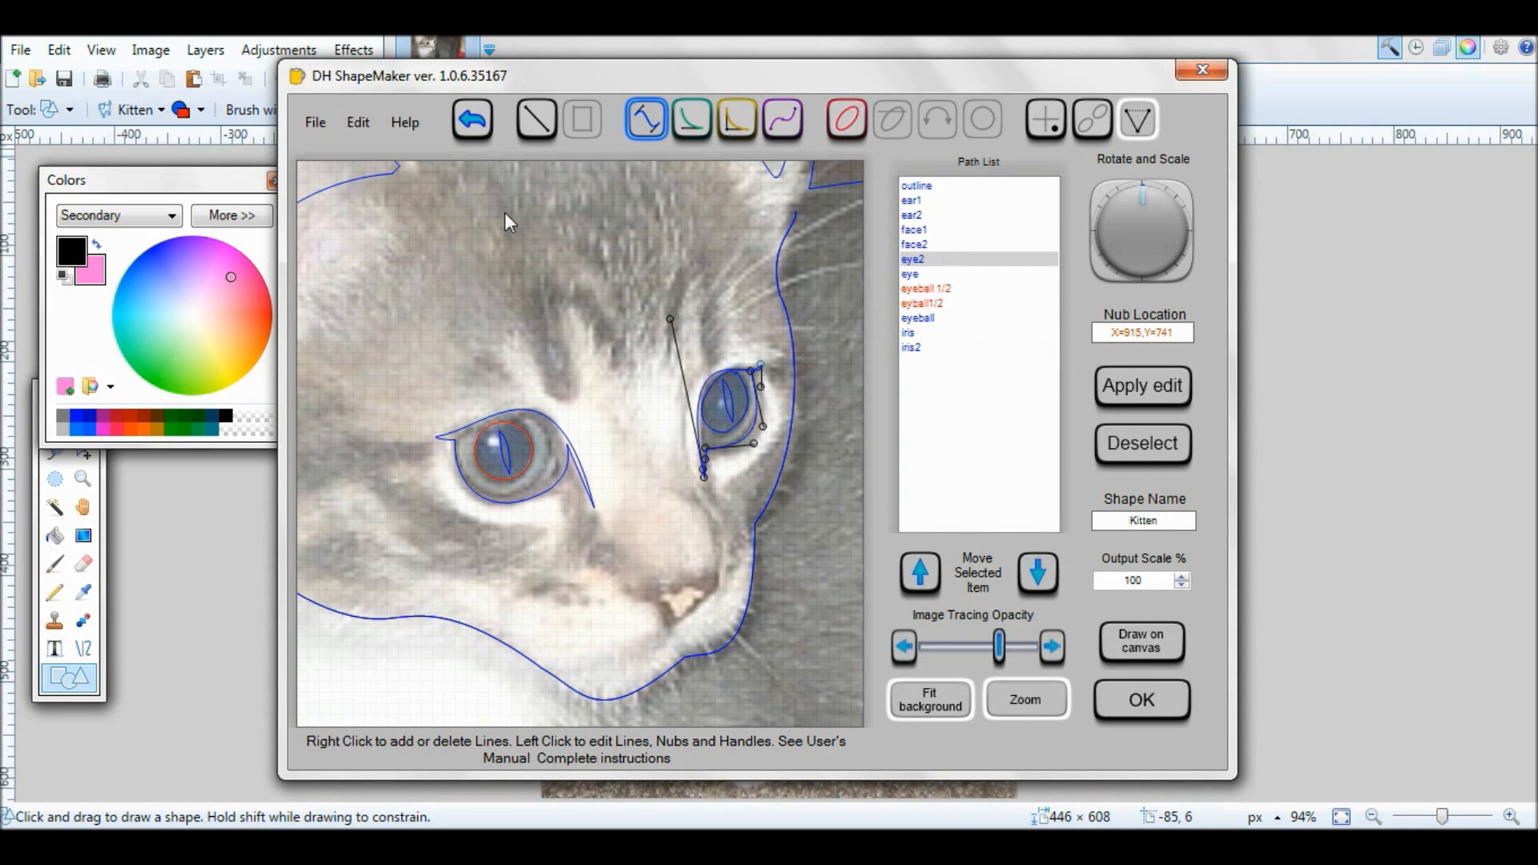
- Save the project over the existing Kitten.dhp file and apply the selected eye2 path
click(315, 122)
click(365, 185)
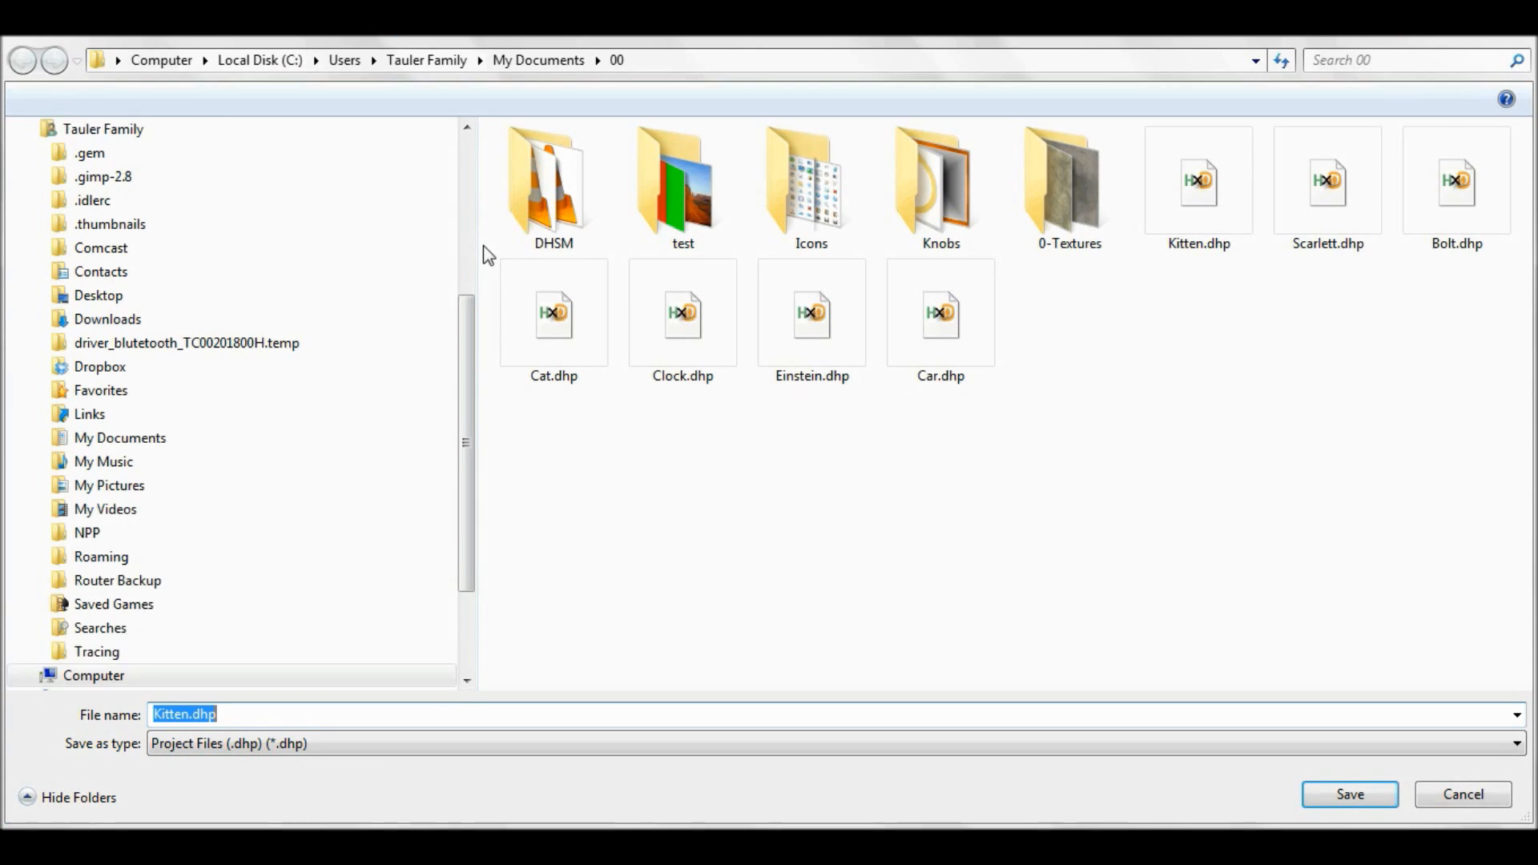
double_click(1208, 232)
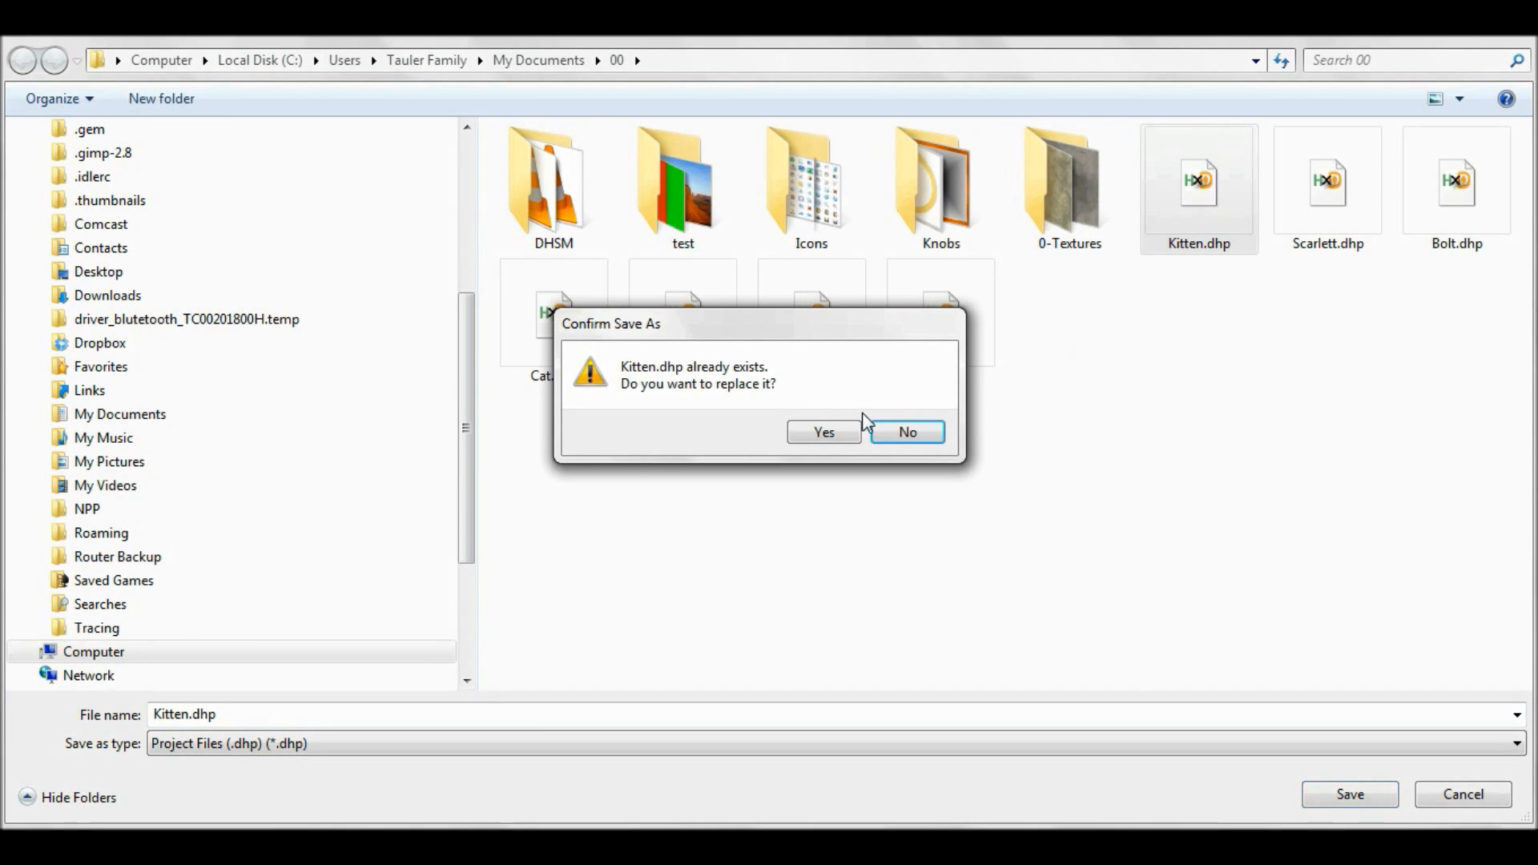
click(826, 432)
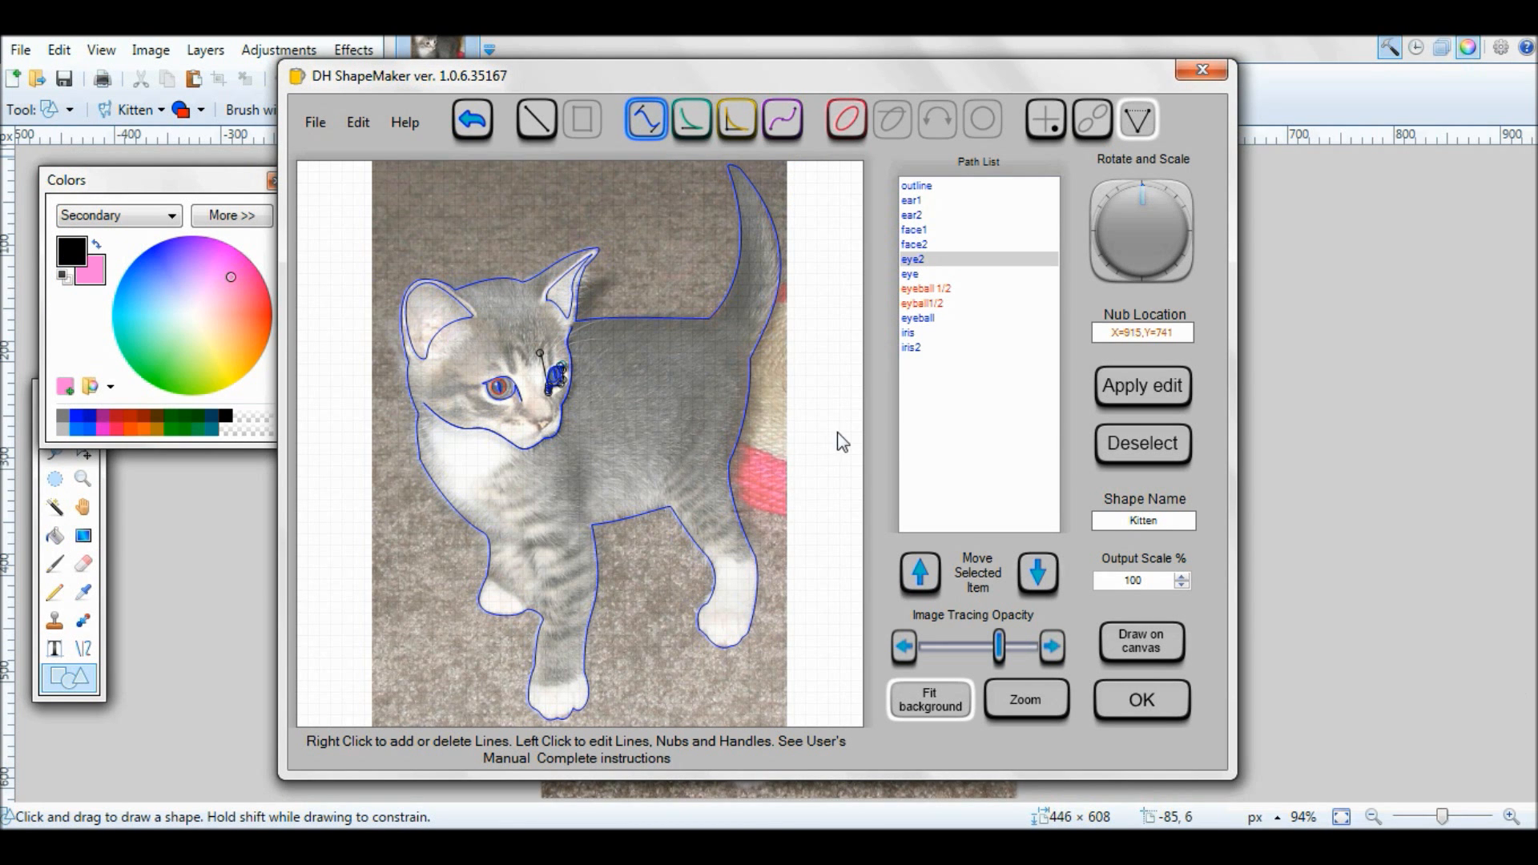
click(1138, 391)
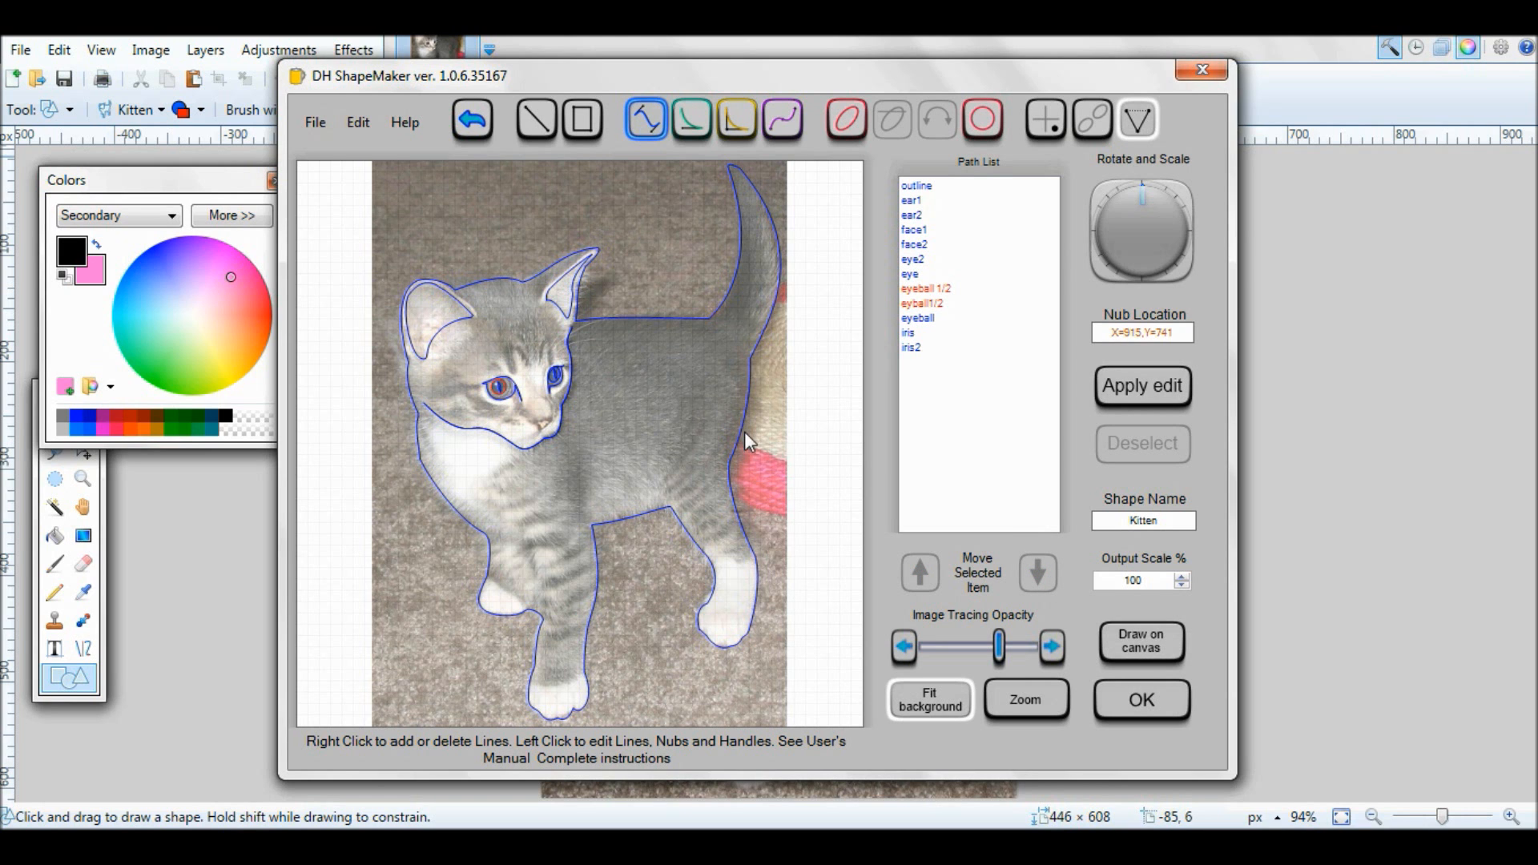
- Raise the image tracing opacity, trace the side and underside of the kitten's nose as an open cubic Bezier path, and apply it
mouse_move(997, 655)
mouse_down()
mouse_move(886, 656)
mouse_move(1023, 655)
mouse_up()
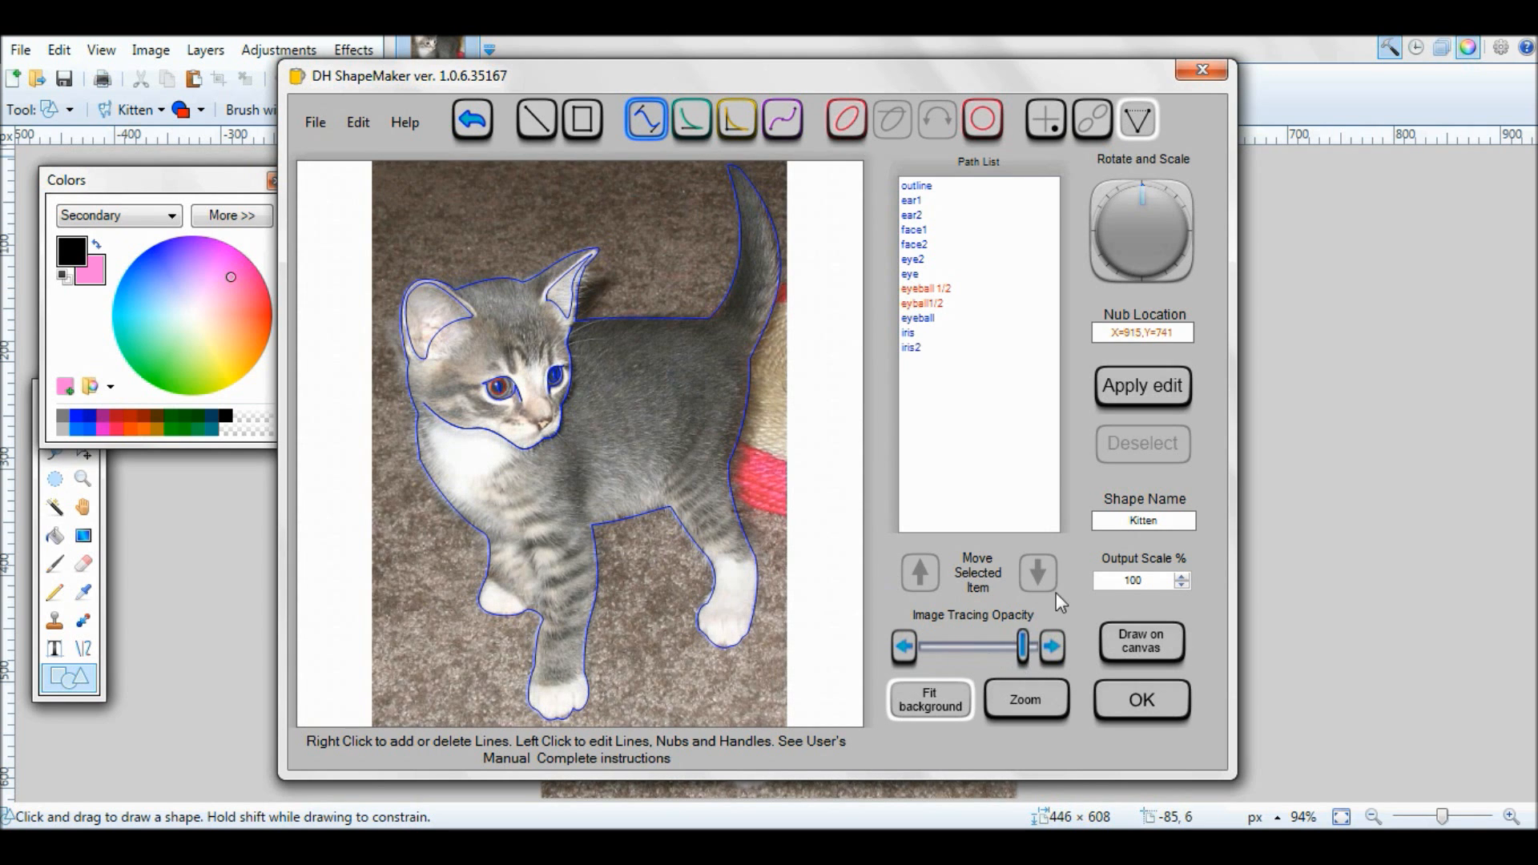
click(1032, 699)
drag(805, 593, 422, 74)
drag(650, 371, 405, 69)
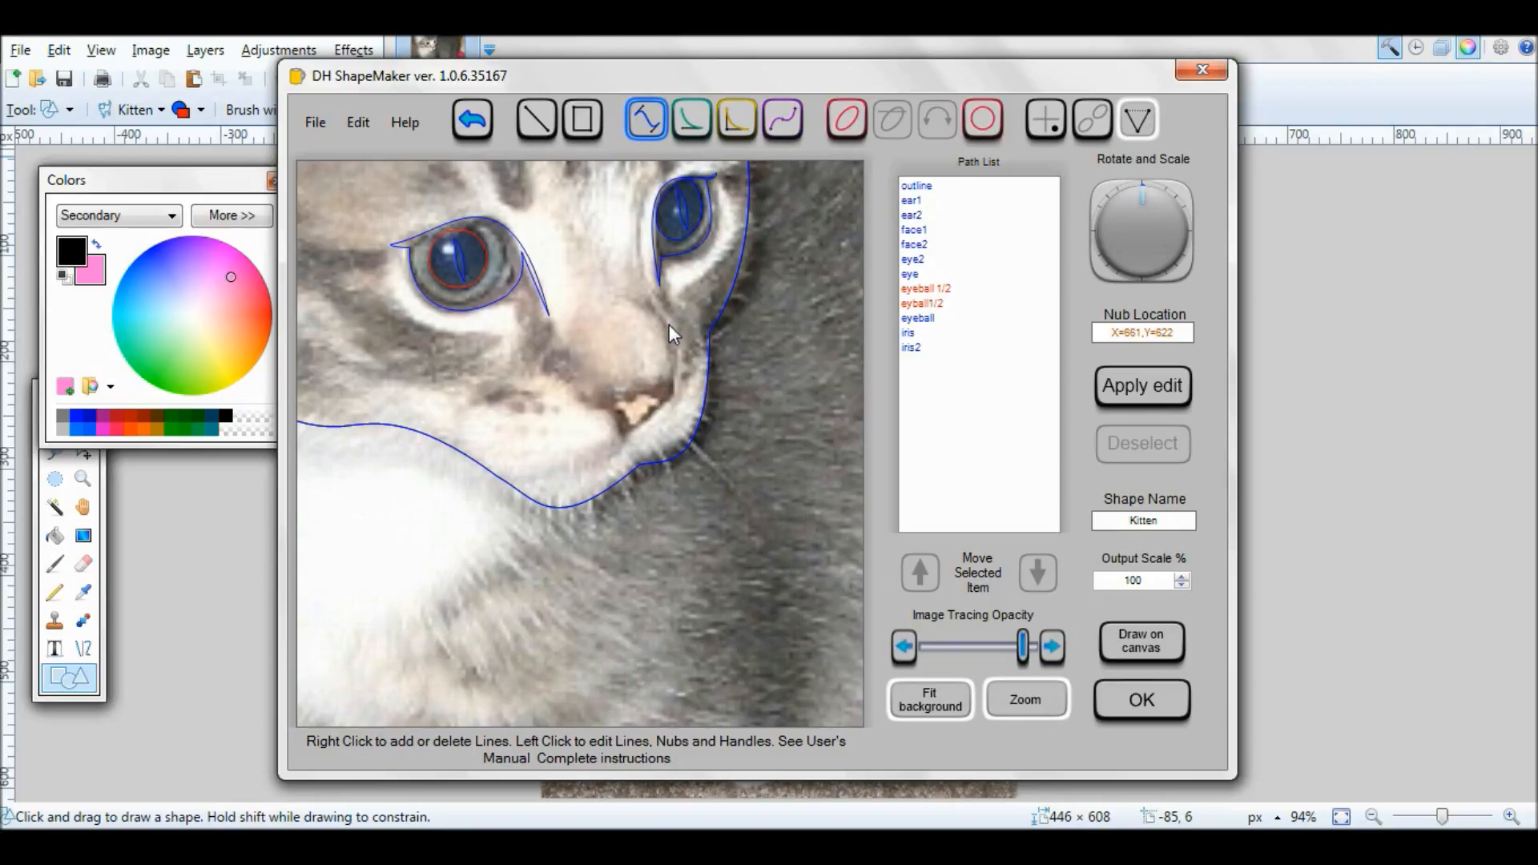
drag(666, 326, 672, 389)
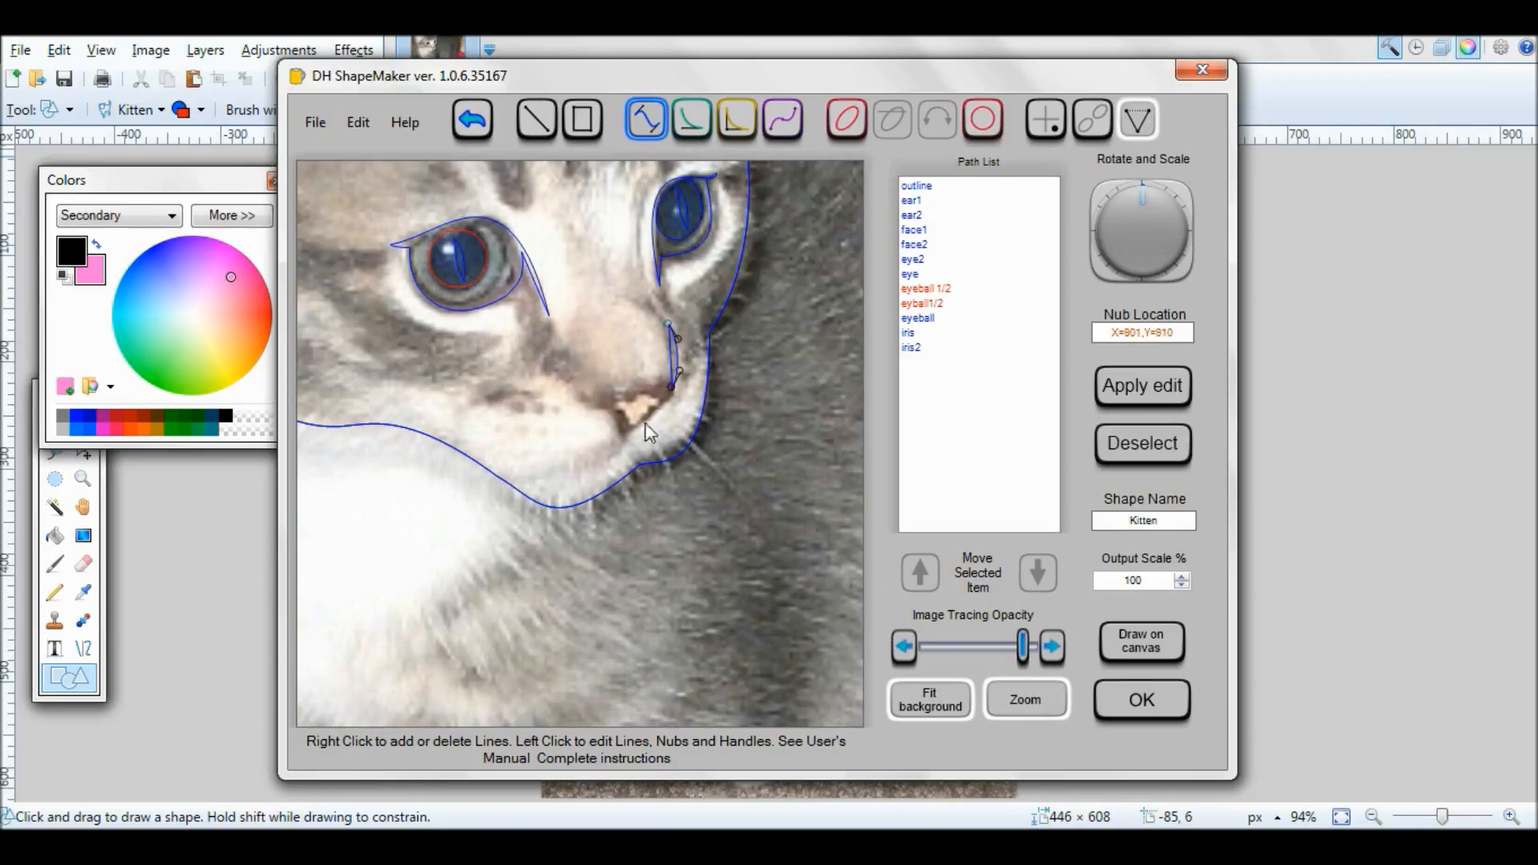
click(625, 433)
click(581, 399)
click(1150, 127)
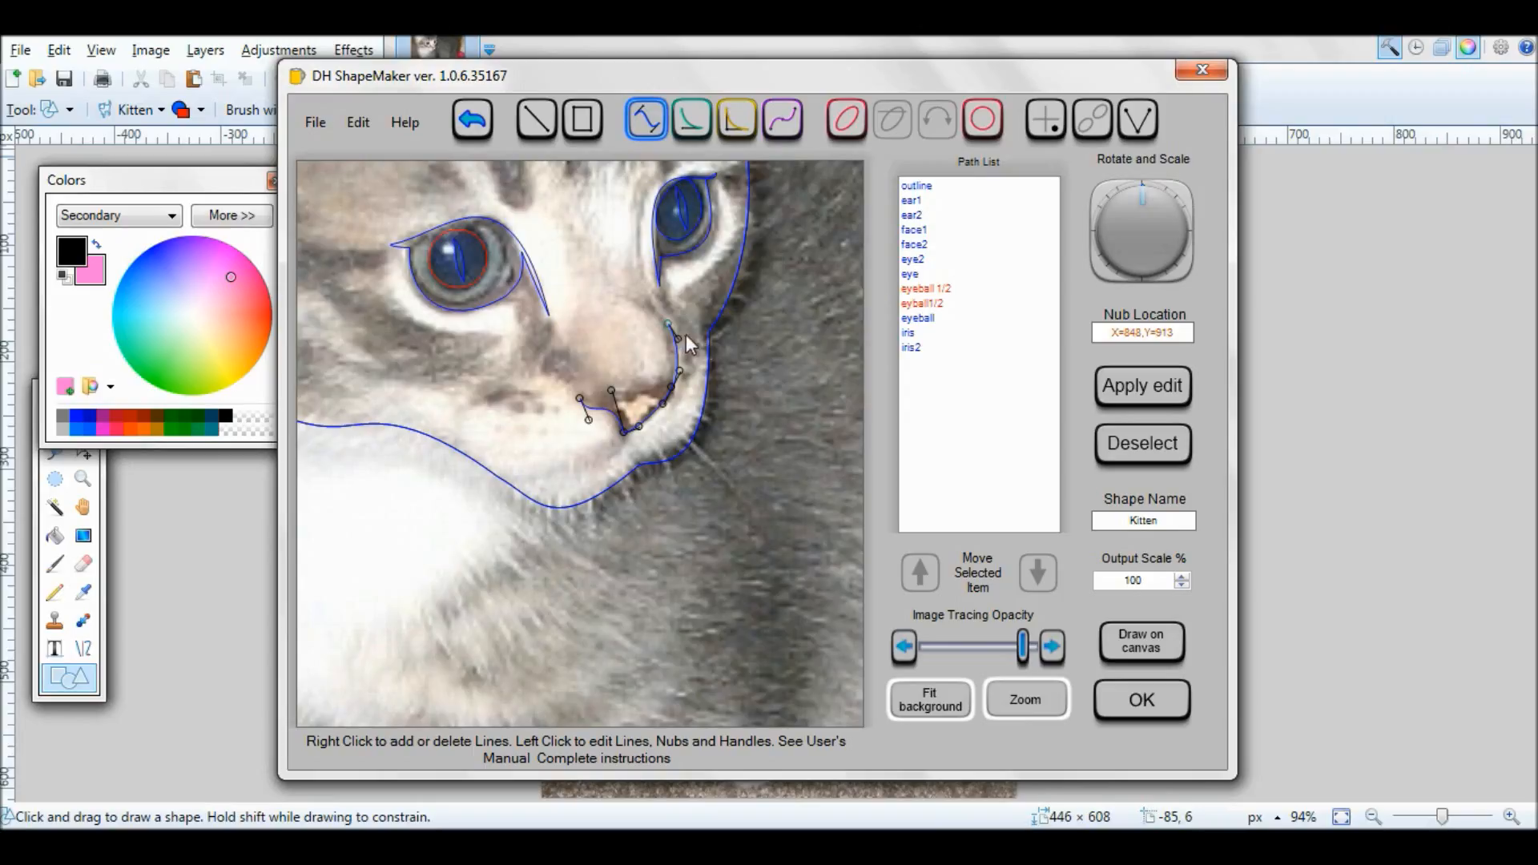
click(1143, 386)
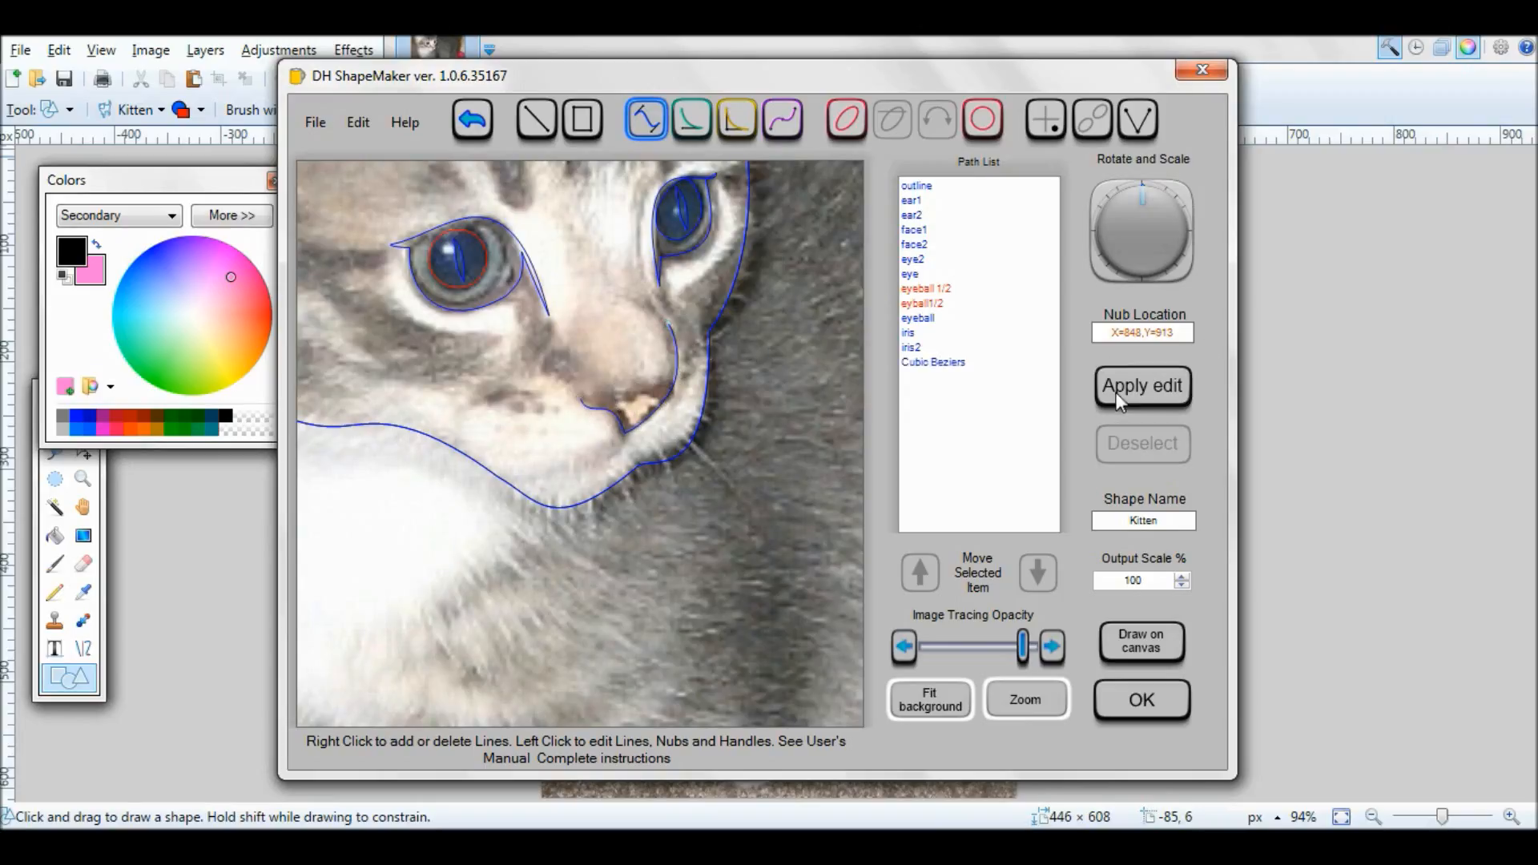
- Clone the open nose path in place and apply the copy
click(657, 416)
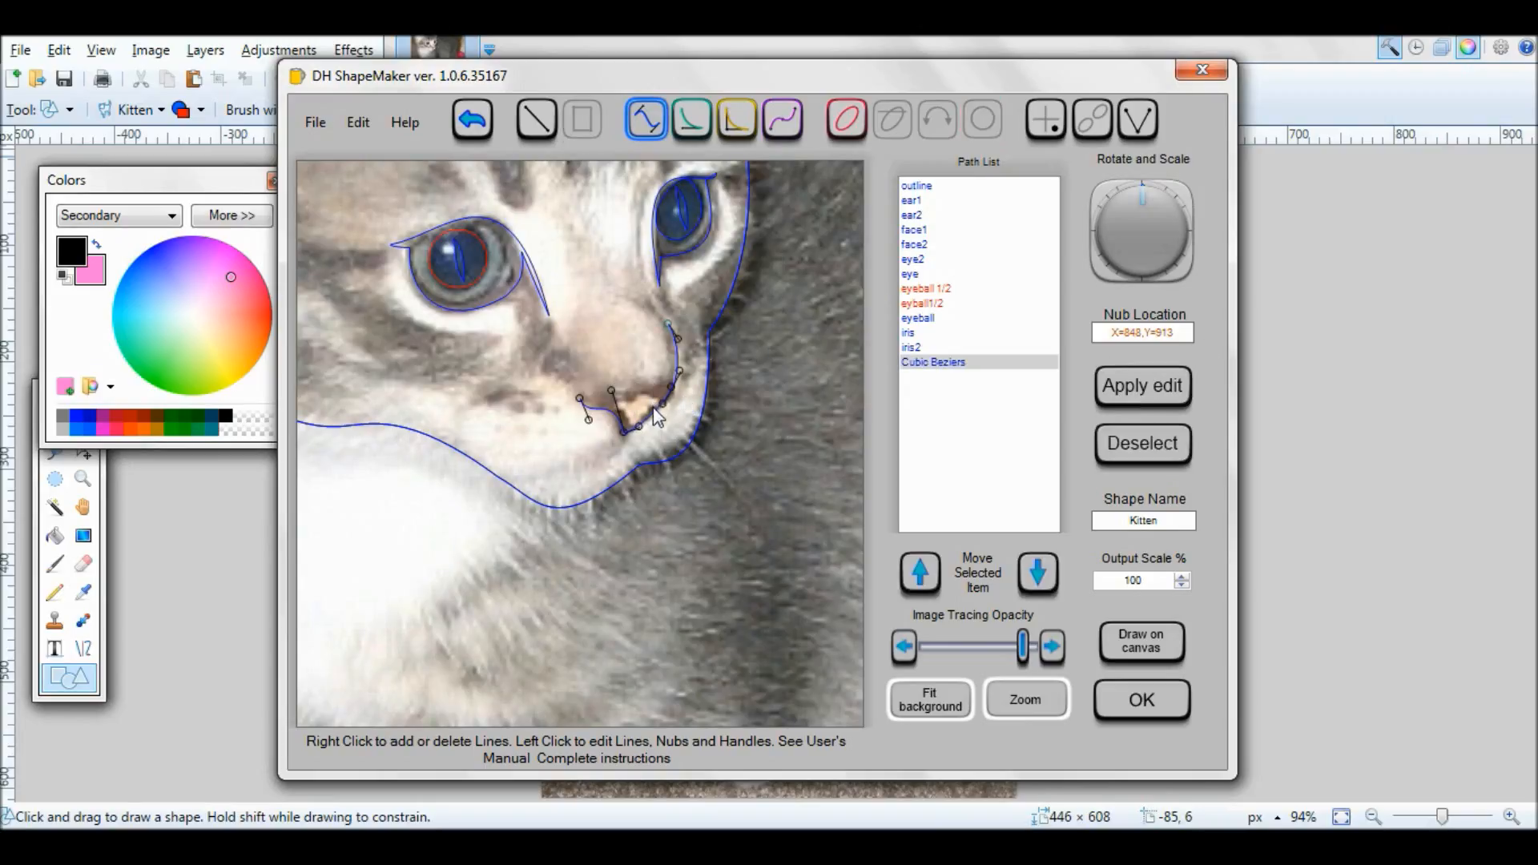
click(360, 124)
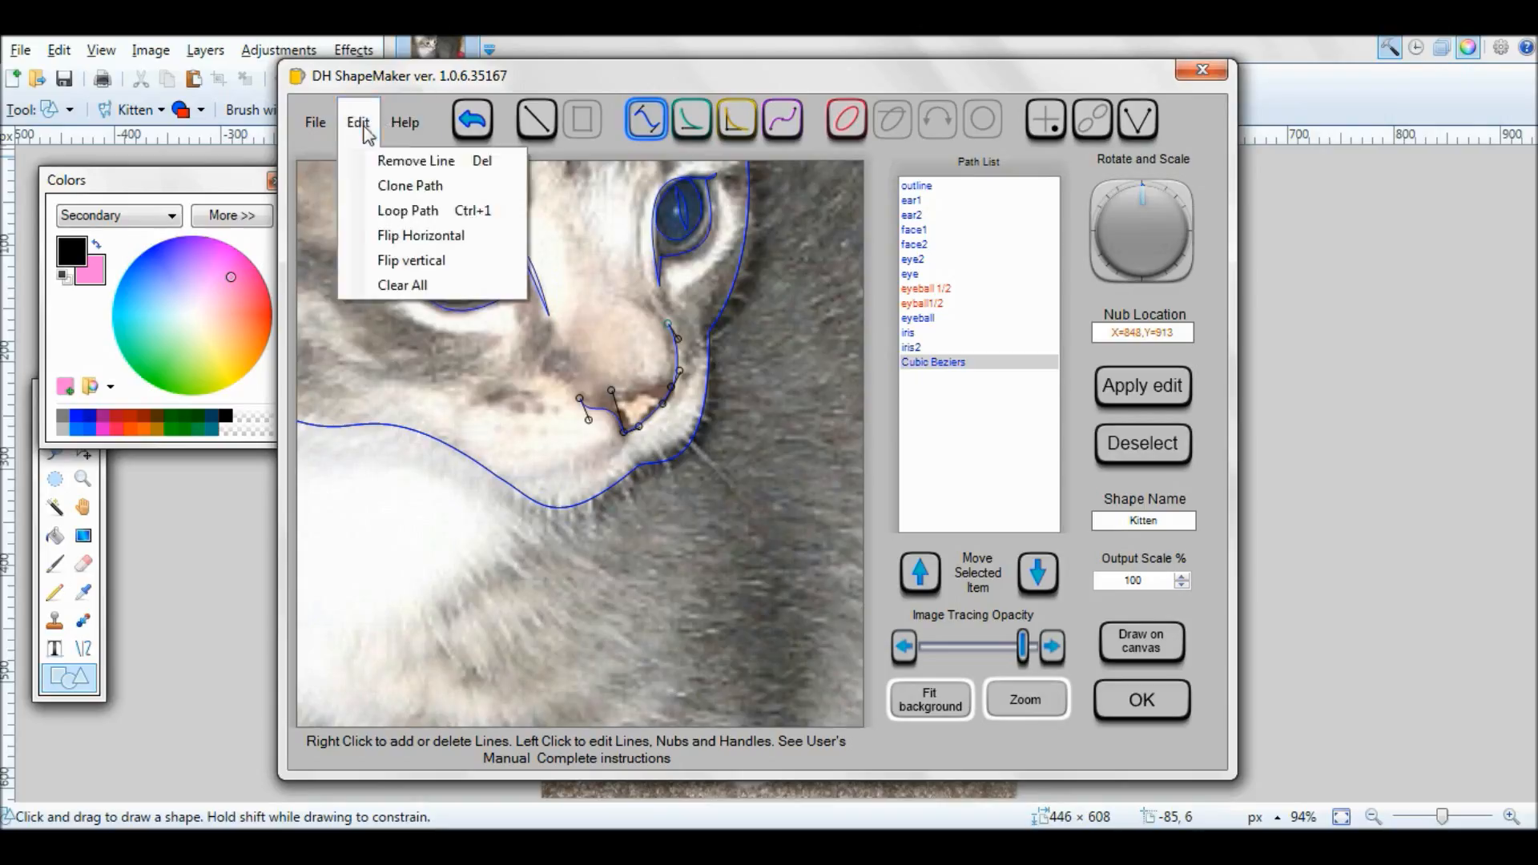
click(399, 186)
click(1165, 383)
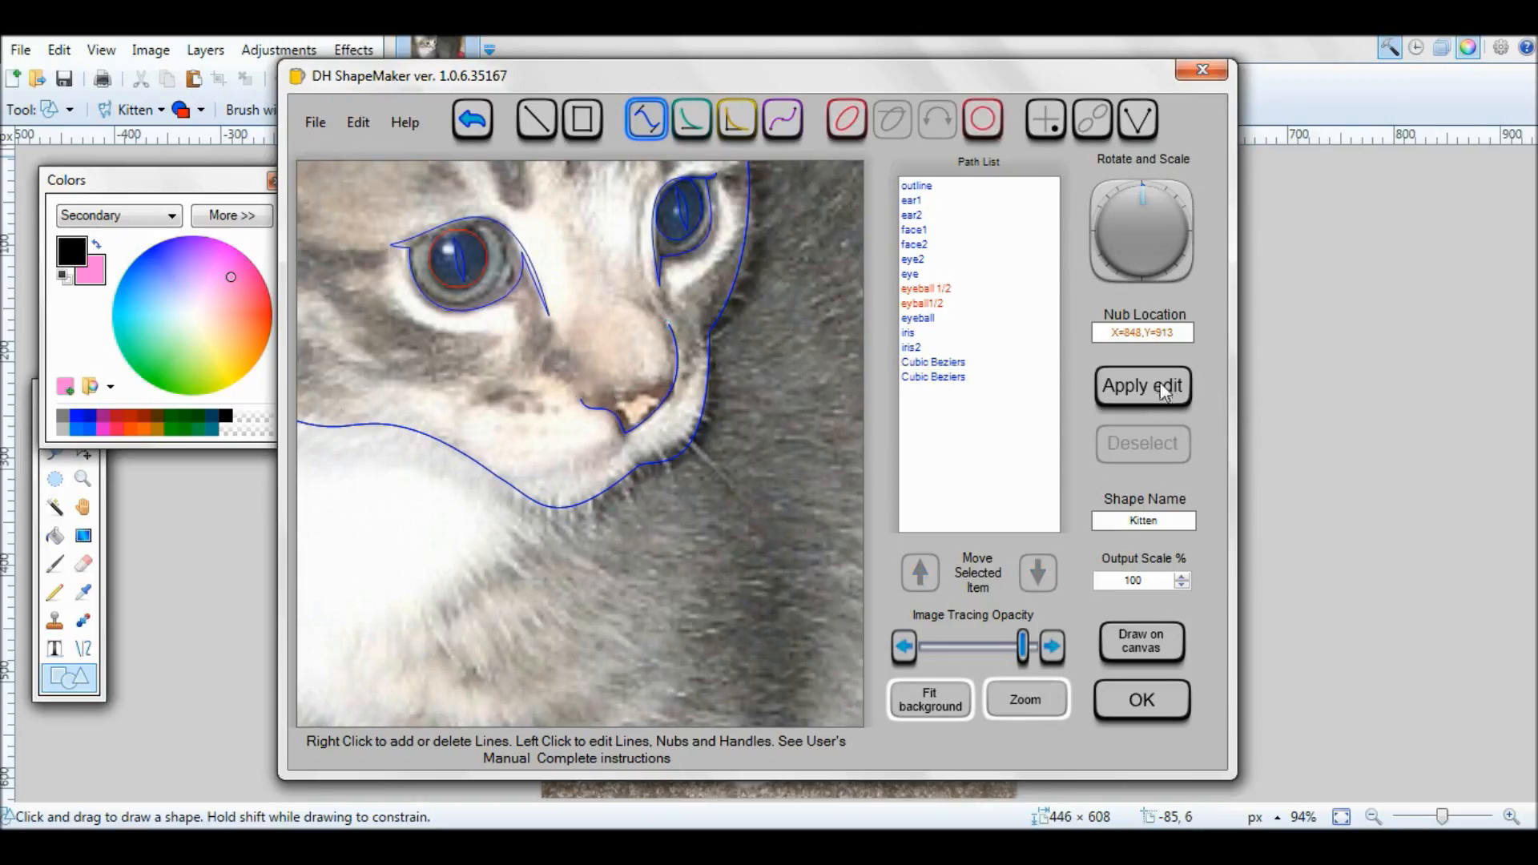
- Trace the edge above the nostril and the mouth line as open cubic Bezier paths, apply each, and clone the mouth path in place
click(668, 398)
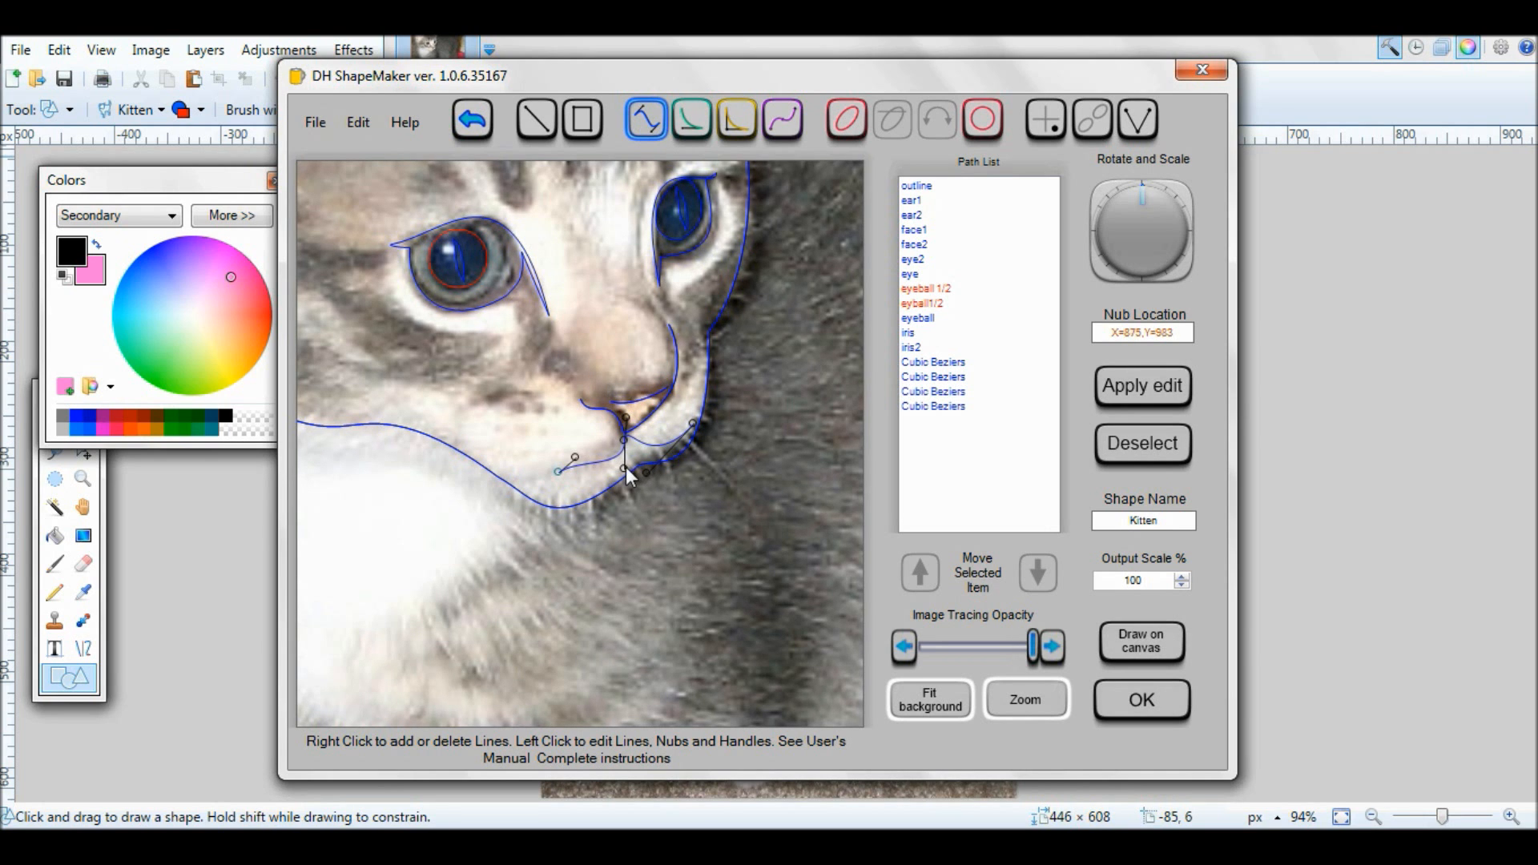
drag(616, 470, 613, 468)
drag(692, 428, 698, 432)
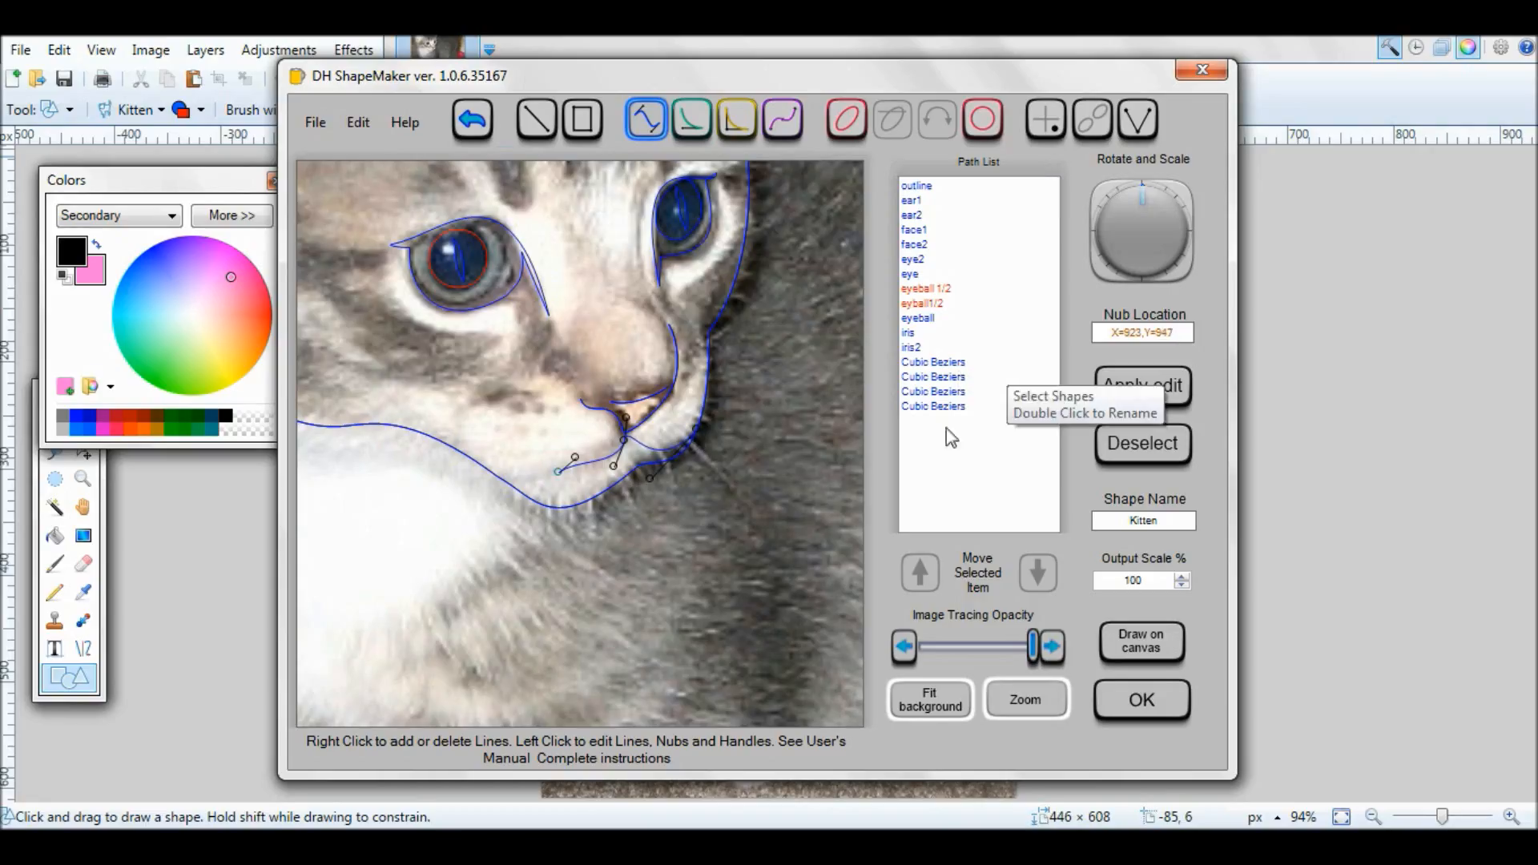
mouse_move(1035, 653)
mouse_down()
mouse_move(909, 669)
mouse_move(969, 665)
mouse_up()
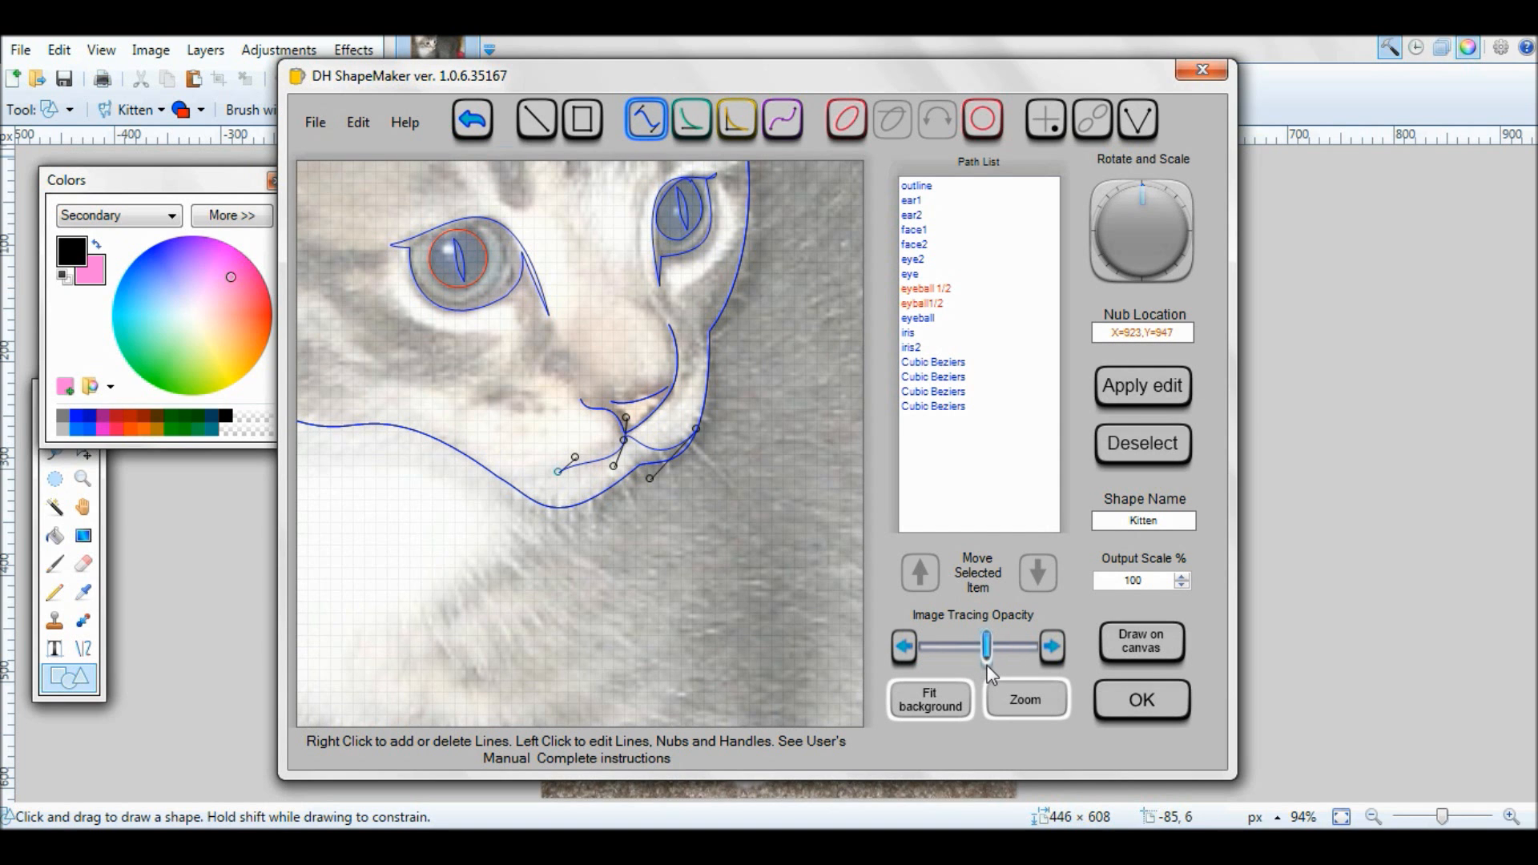
click(1151, 387)
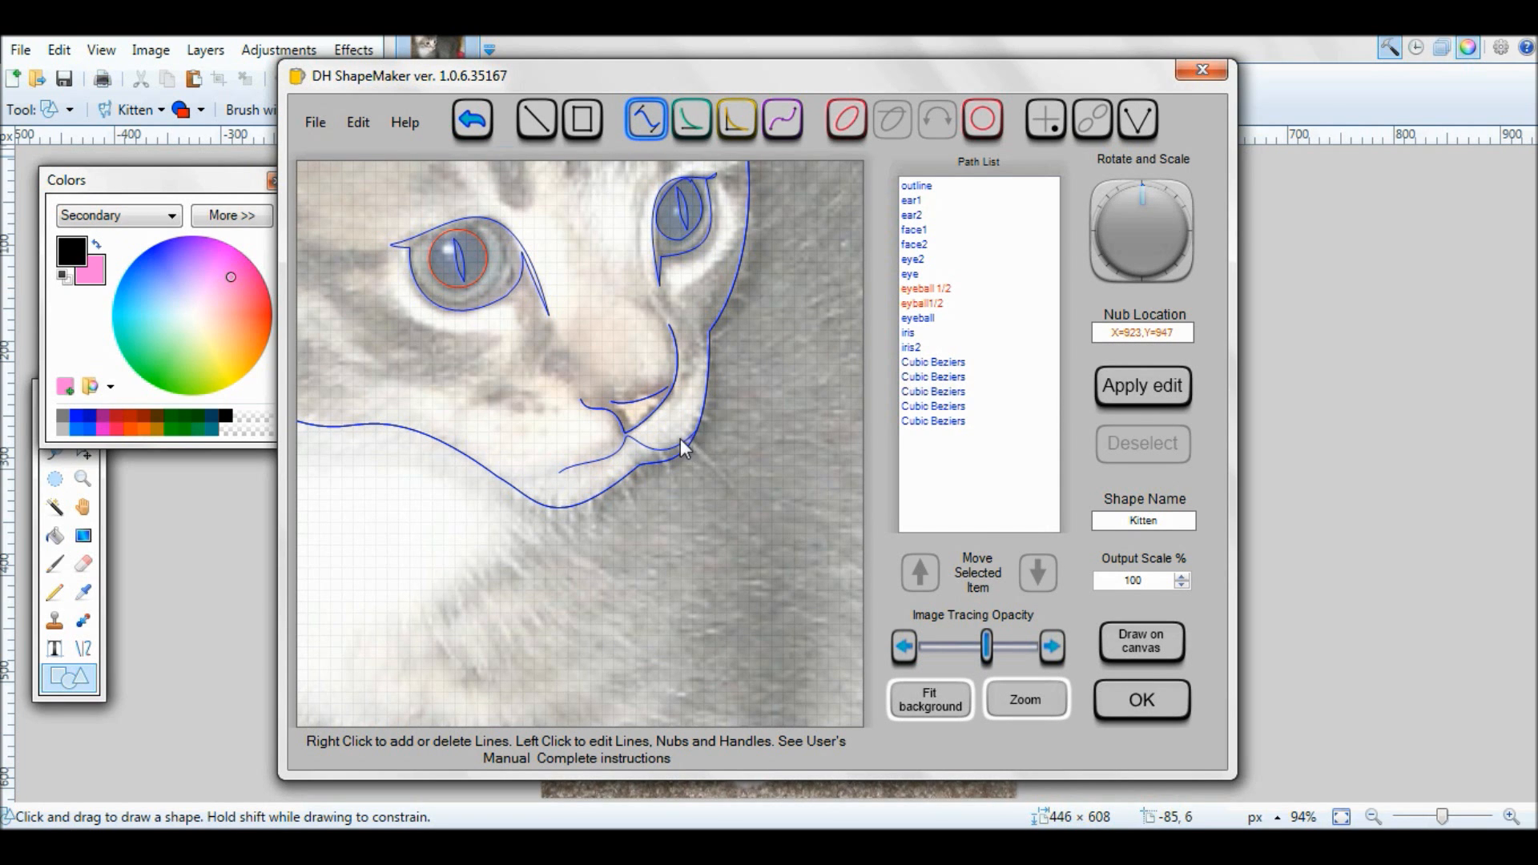
click(631, 441)
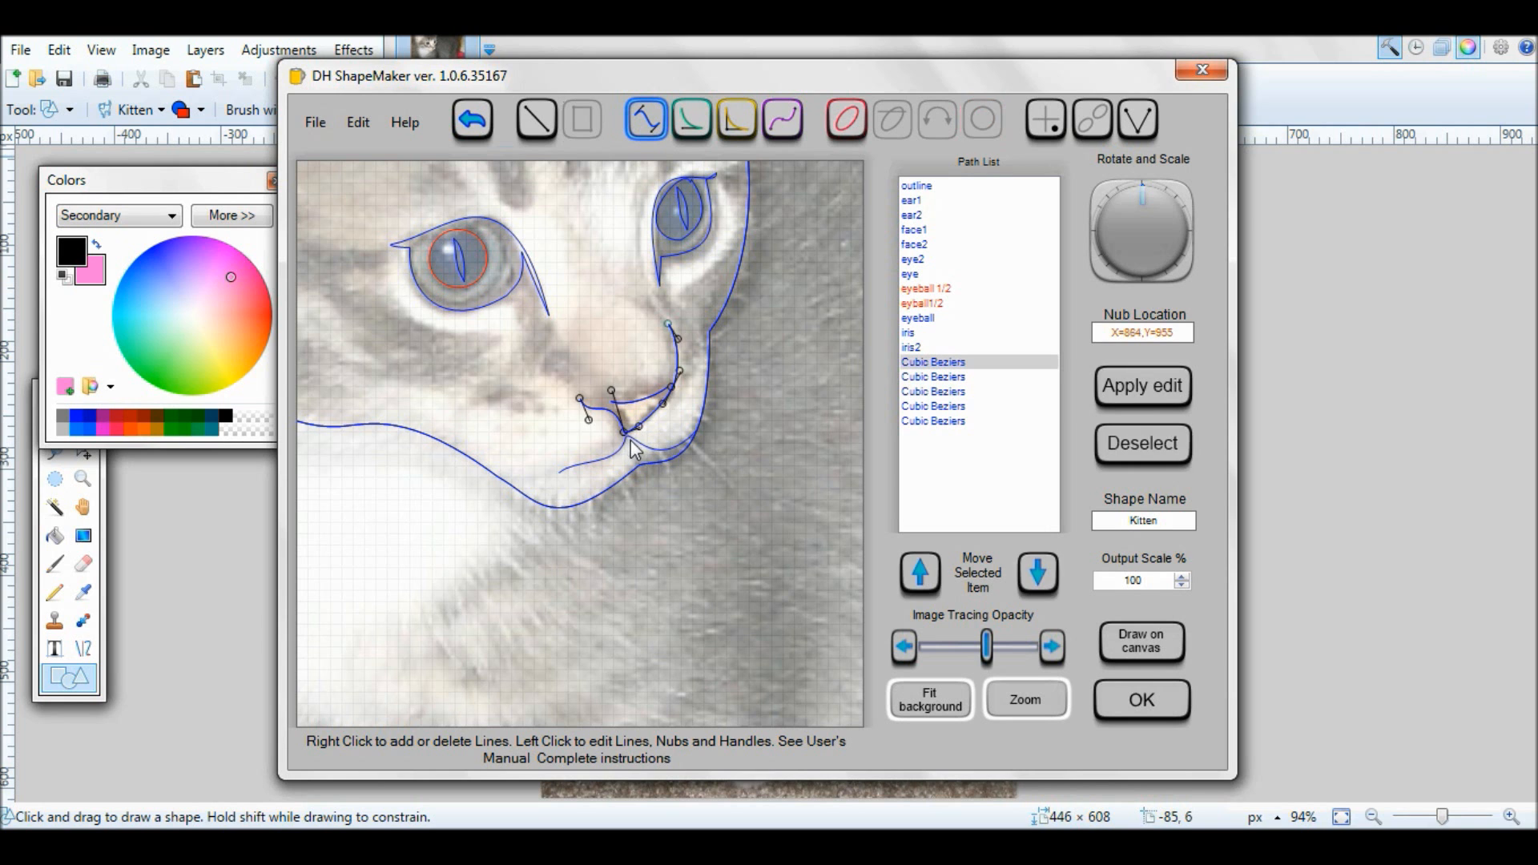
click(936, 420)
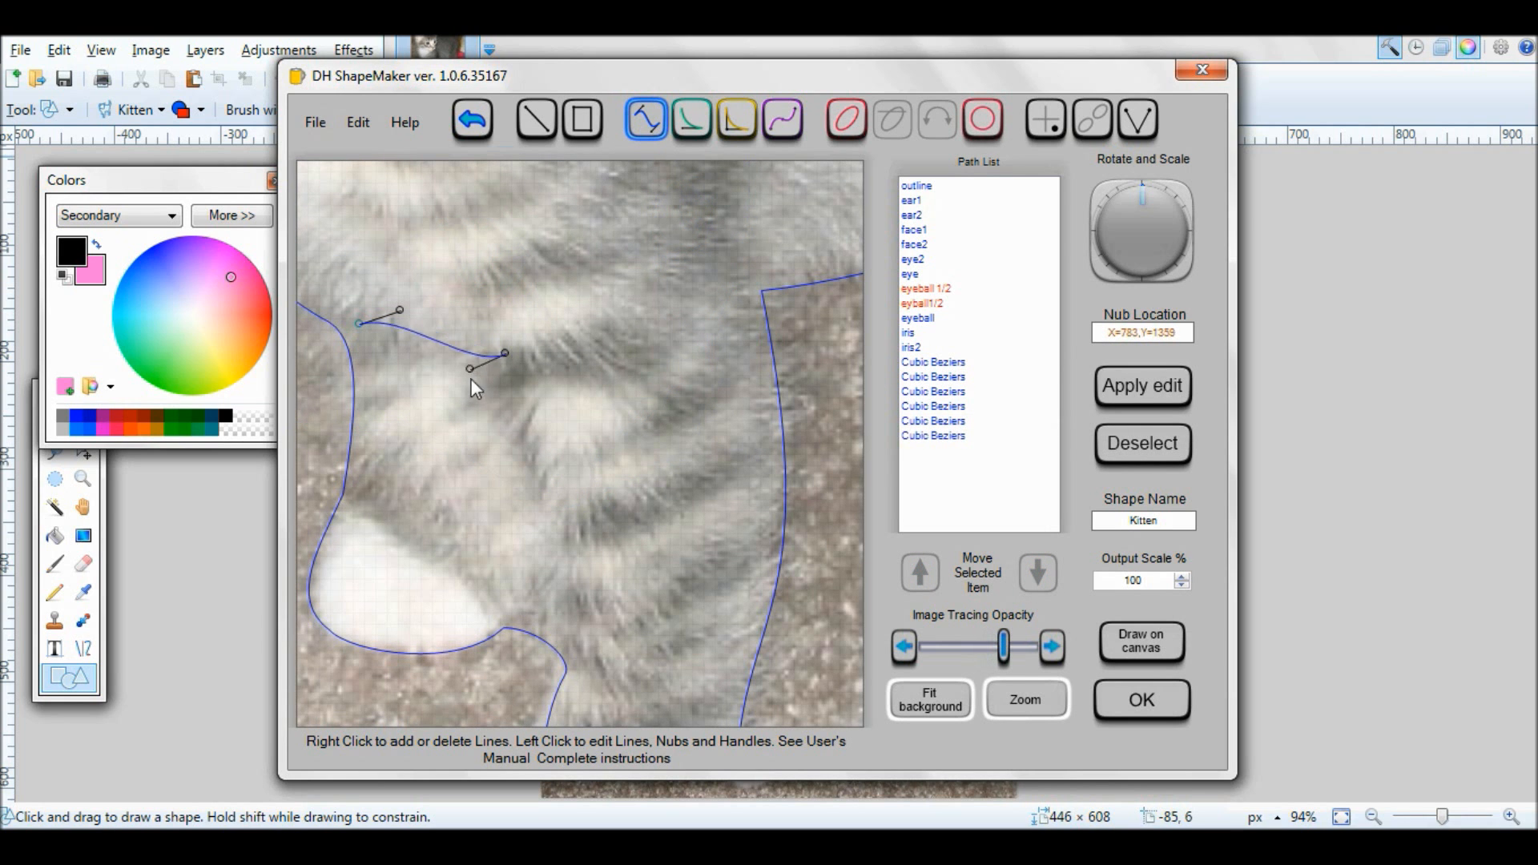
- Trace the upper edge of the kitten's raised front leg down to the body outline as an open cubic Bezier path
drag(485, 380, 484, 380)
click(396, 325)
click(553, 624)
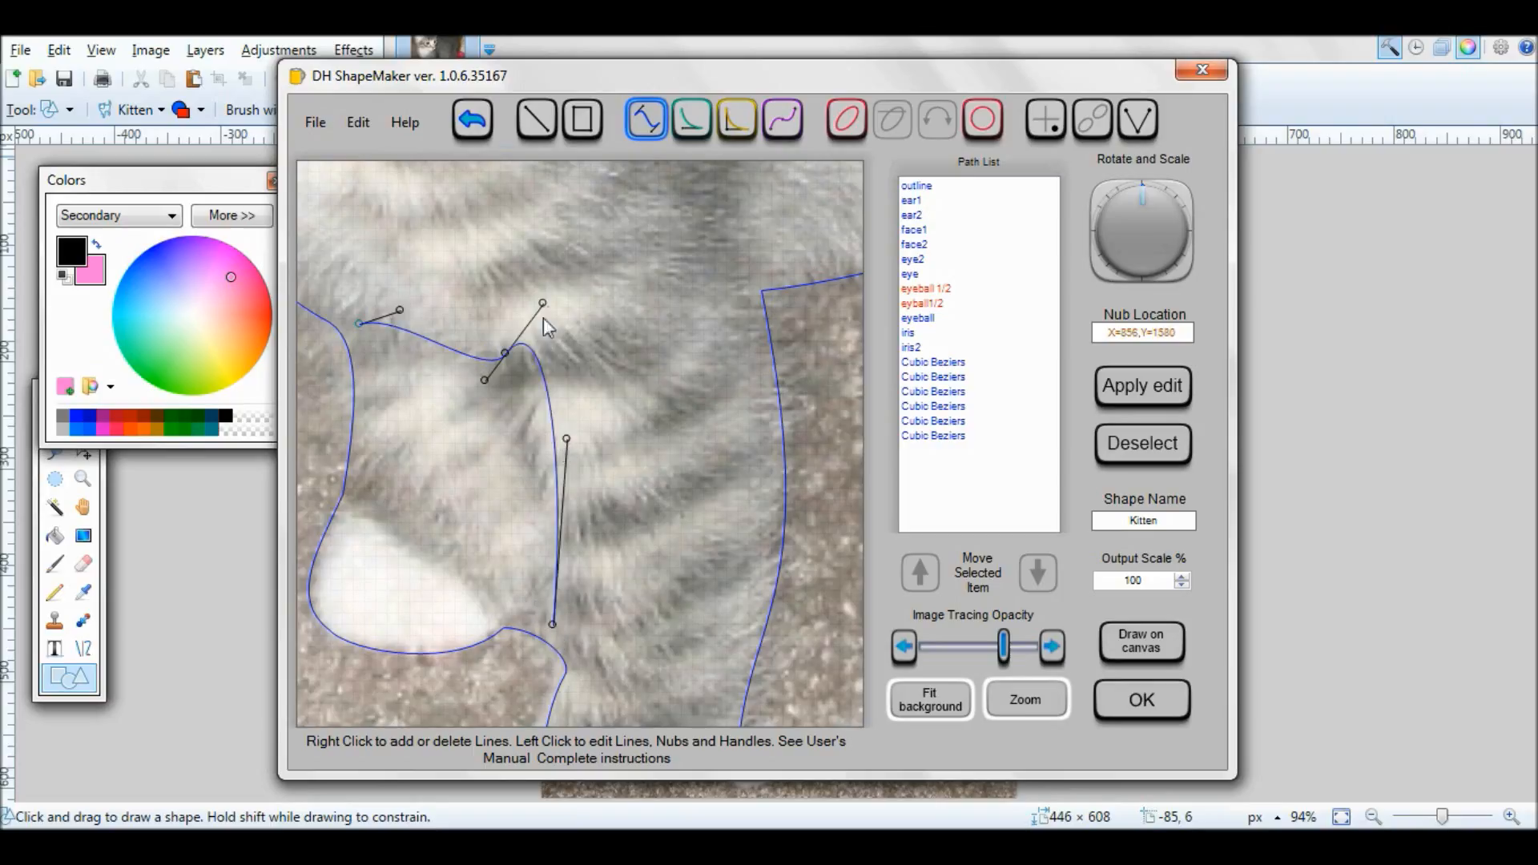
drag(546, 310, 457, 364)
drag(569, 443, 551, 451)
drag(557, 633, 566, 656)
drag(561, 478, 534, 481)
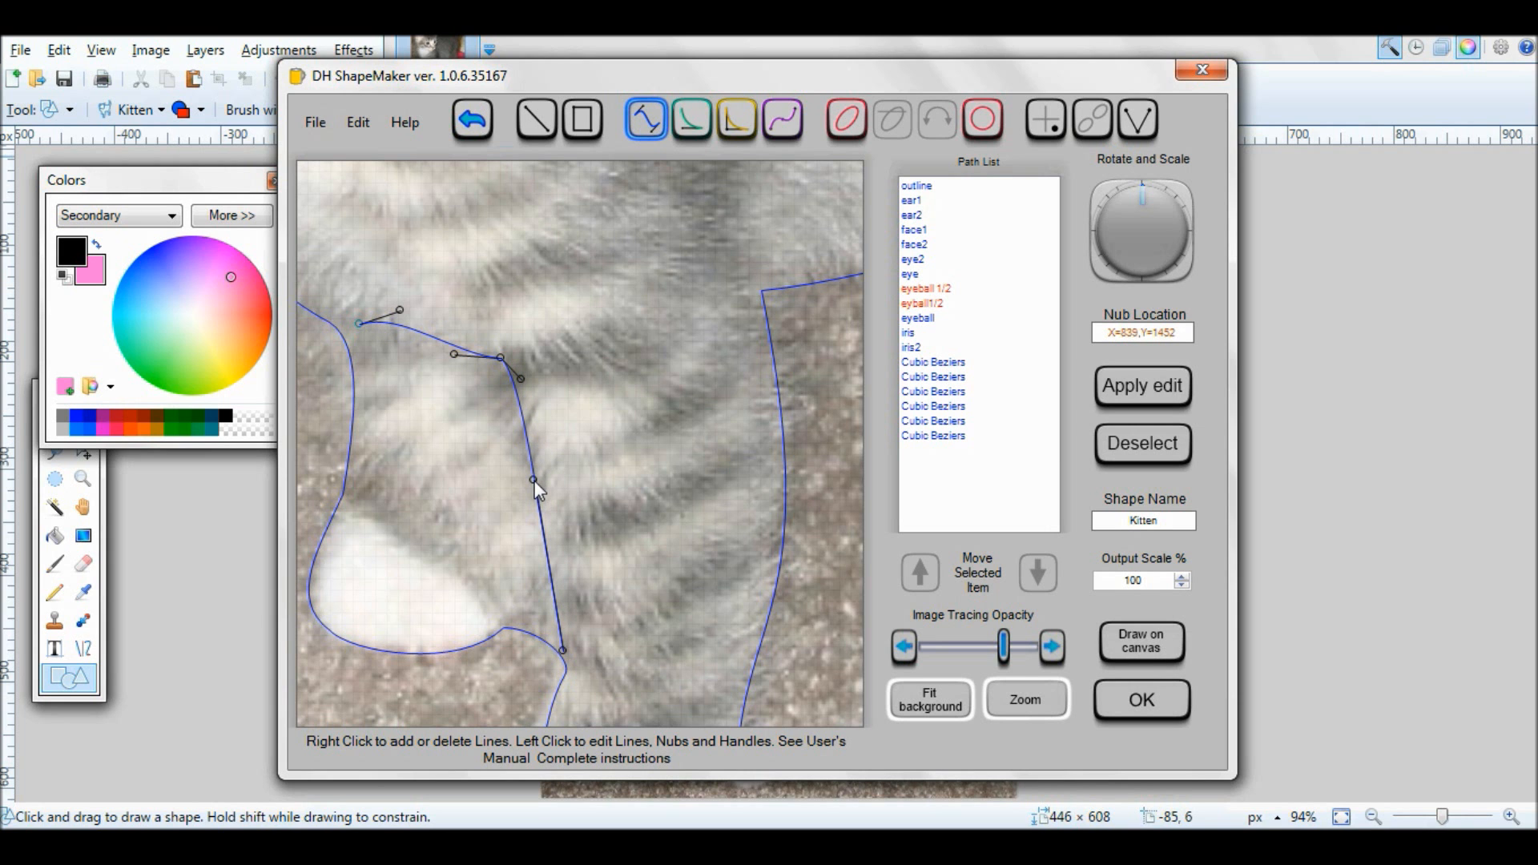
drag(521, 379, 520, 393)
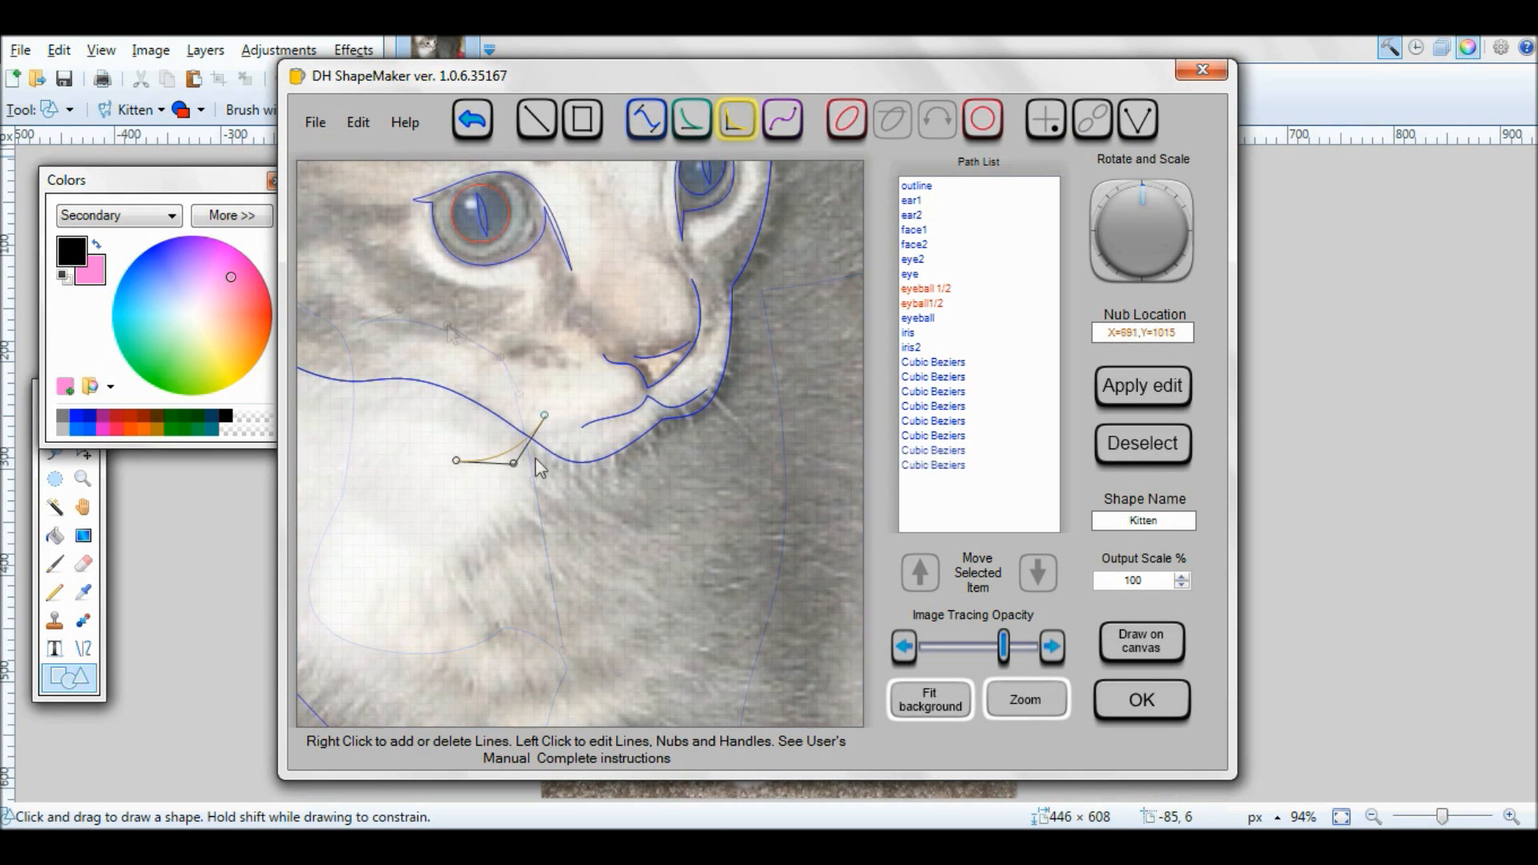
drag(514, 463, 437, 488)
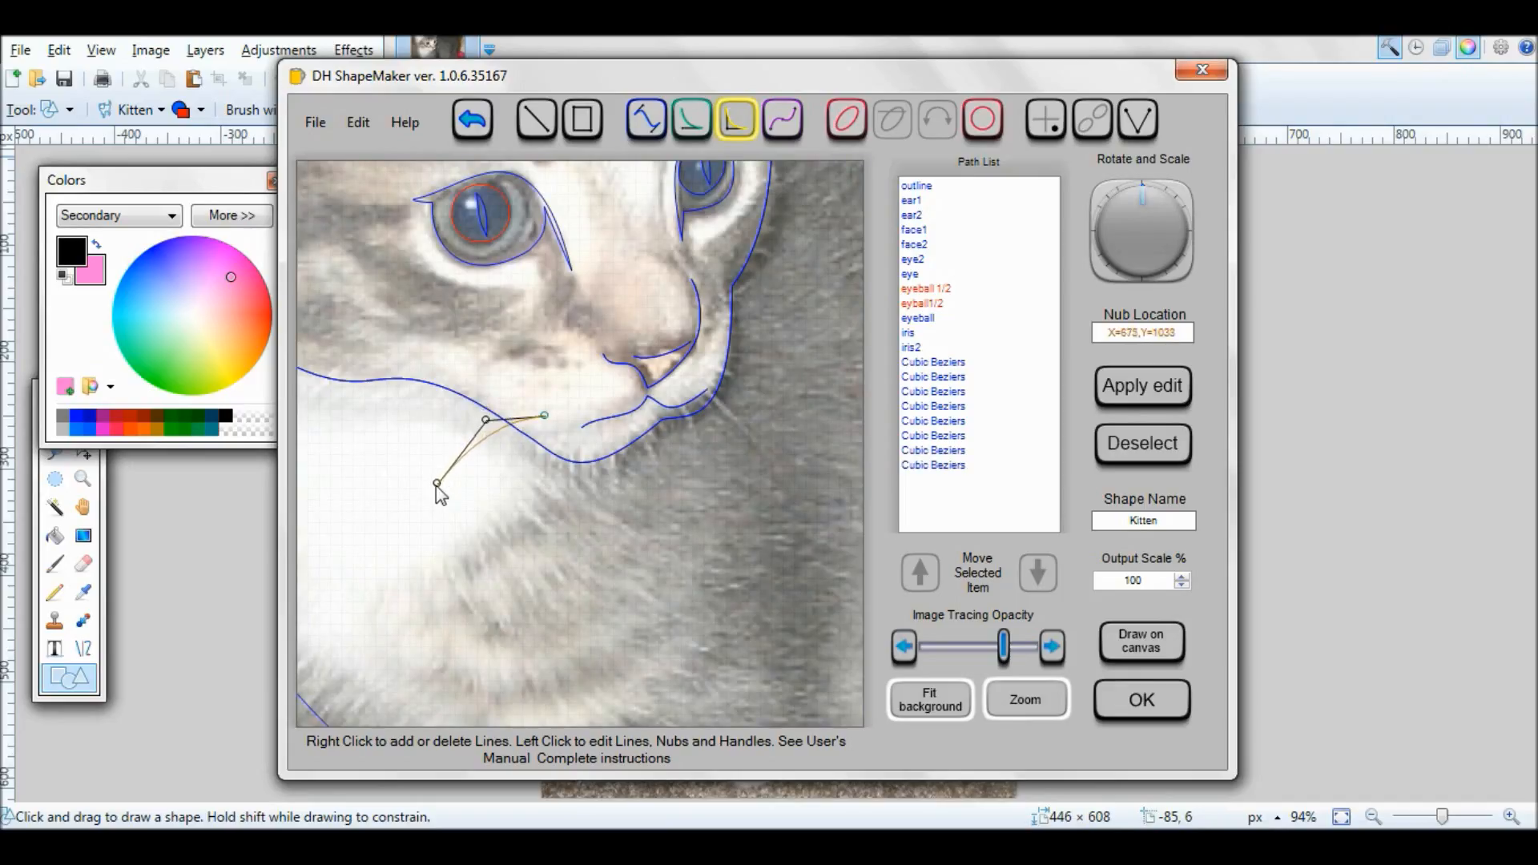
right_click(532, 404)
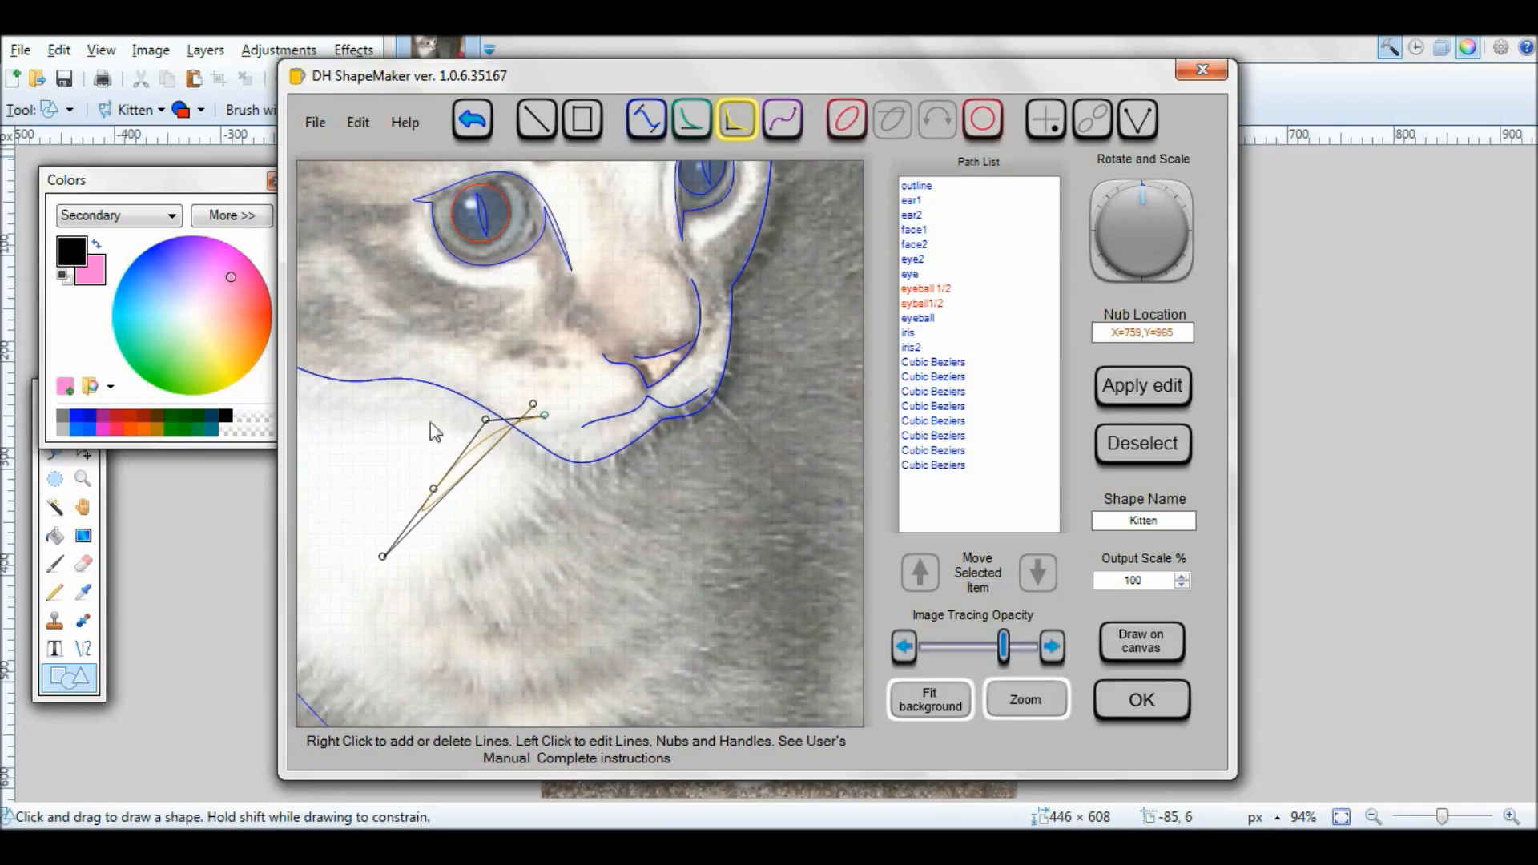
click(1114, 441)
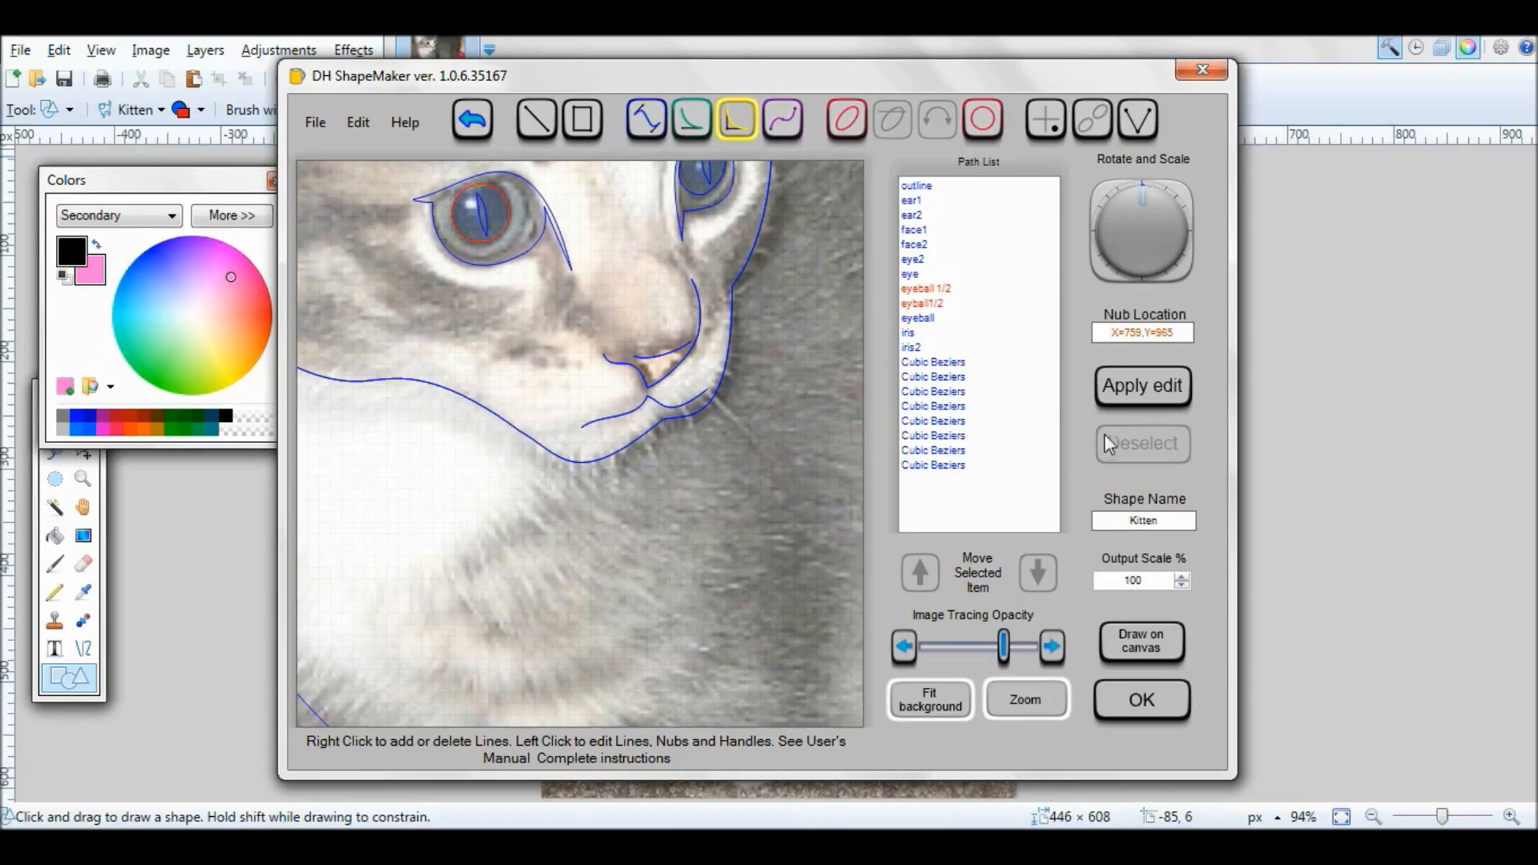
- Draw three curved whiskers across the kitten's near cheek as separate open quadratic Bezier paths, applying each one
right_click(543, 410)
right_click(425, 478)
drag(505, 478, 485, 405)
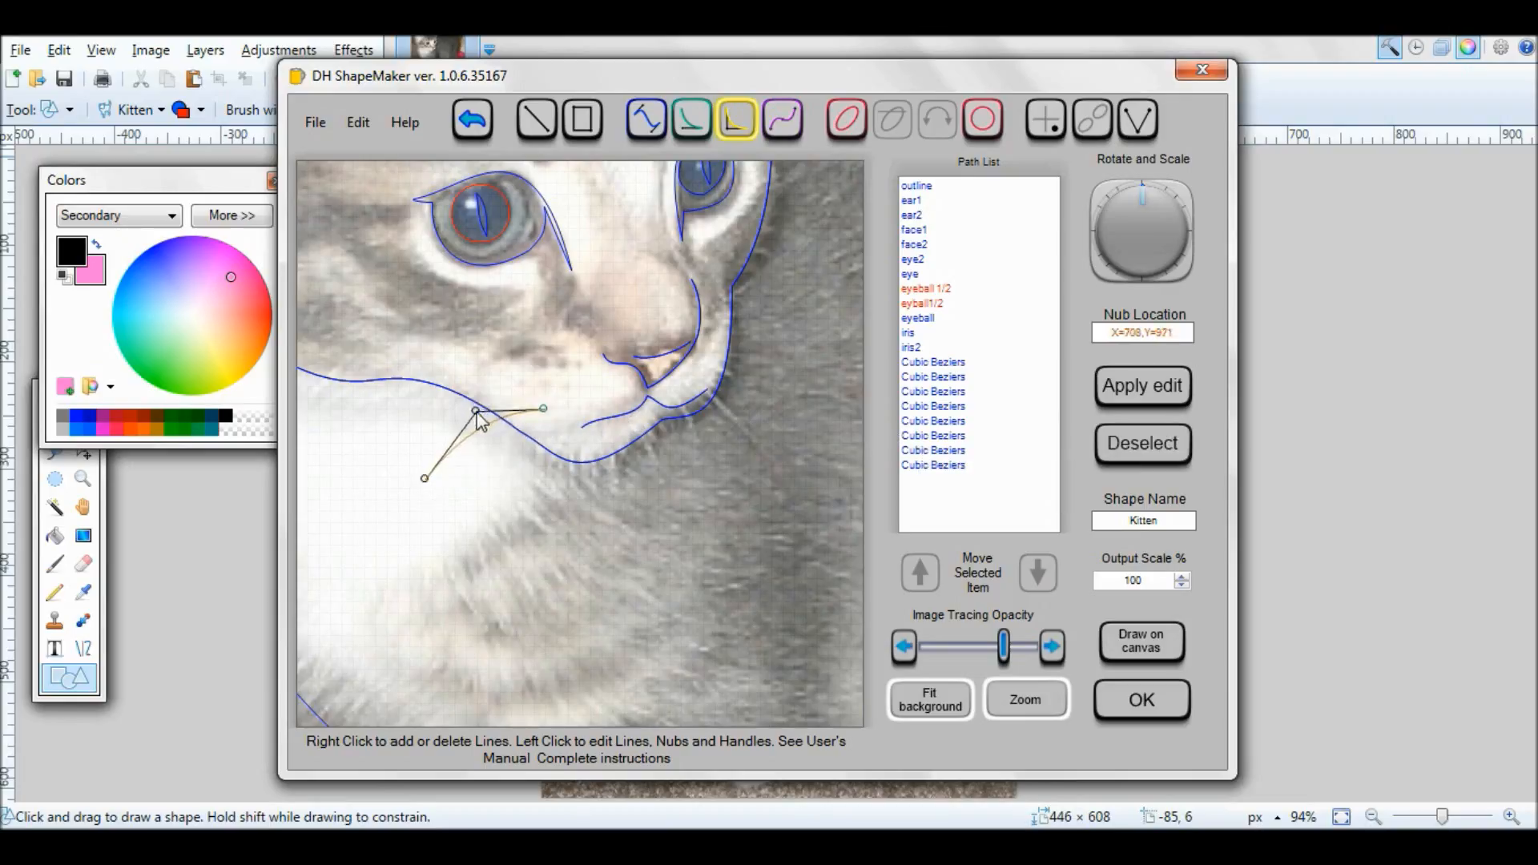
click(1170, 401)
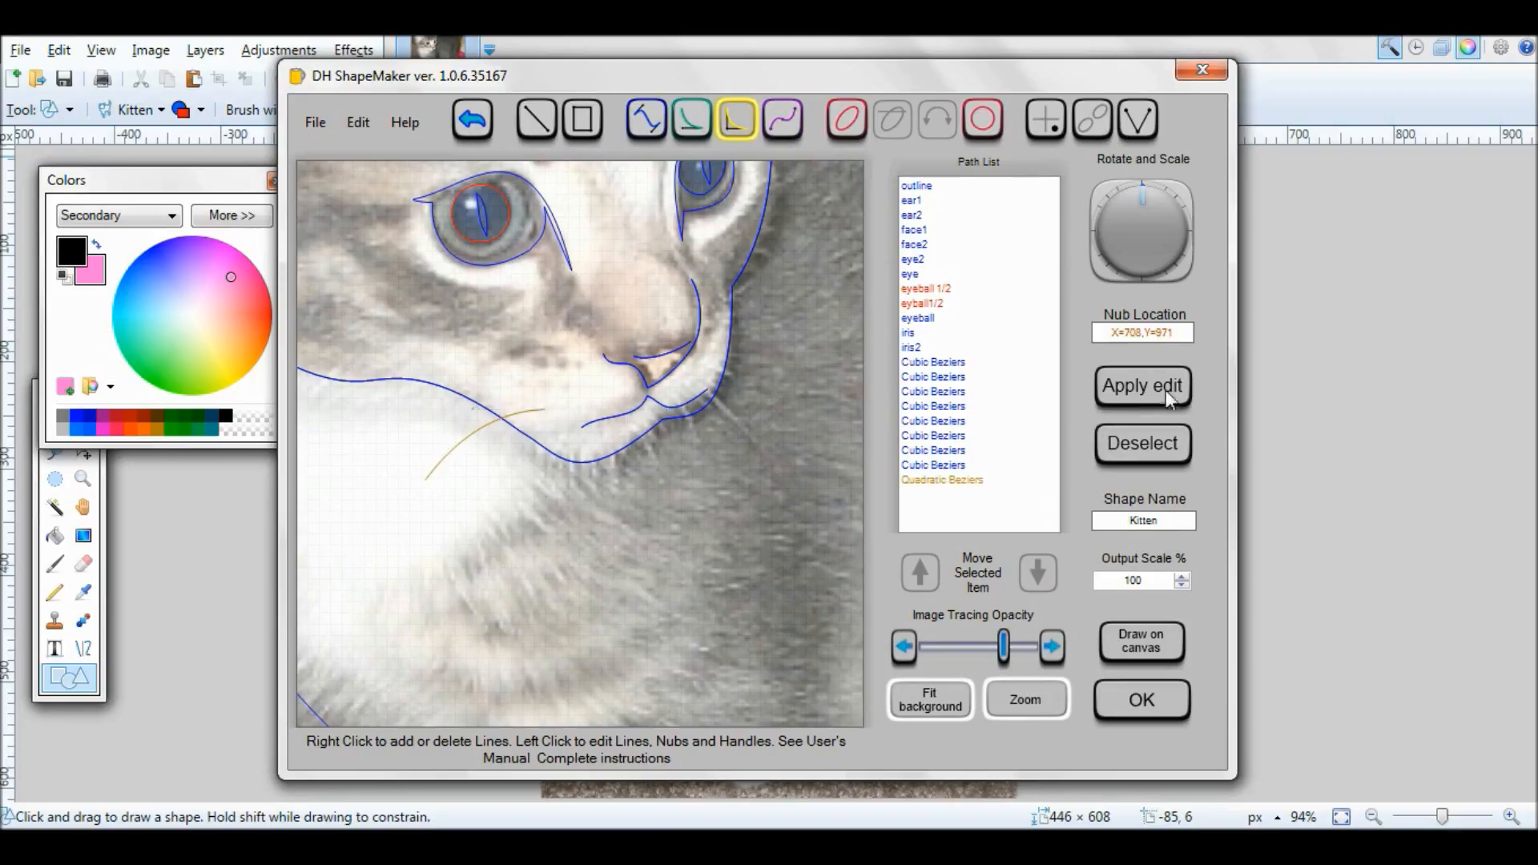
right_click(538, 405)
right_click(413, 425)
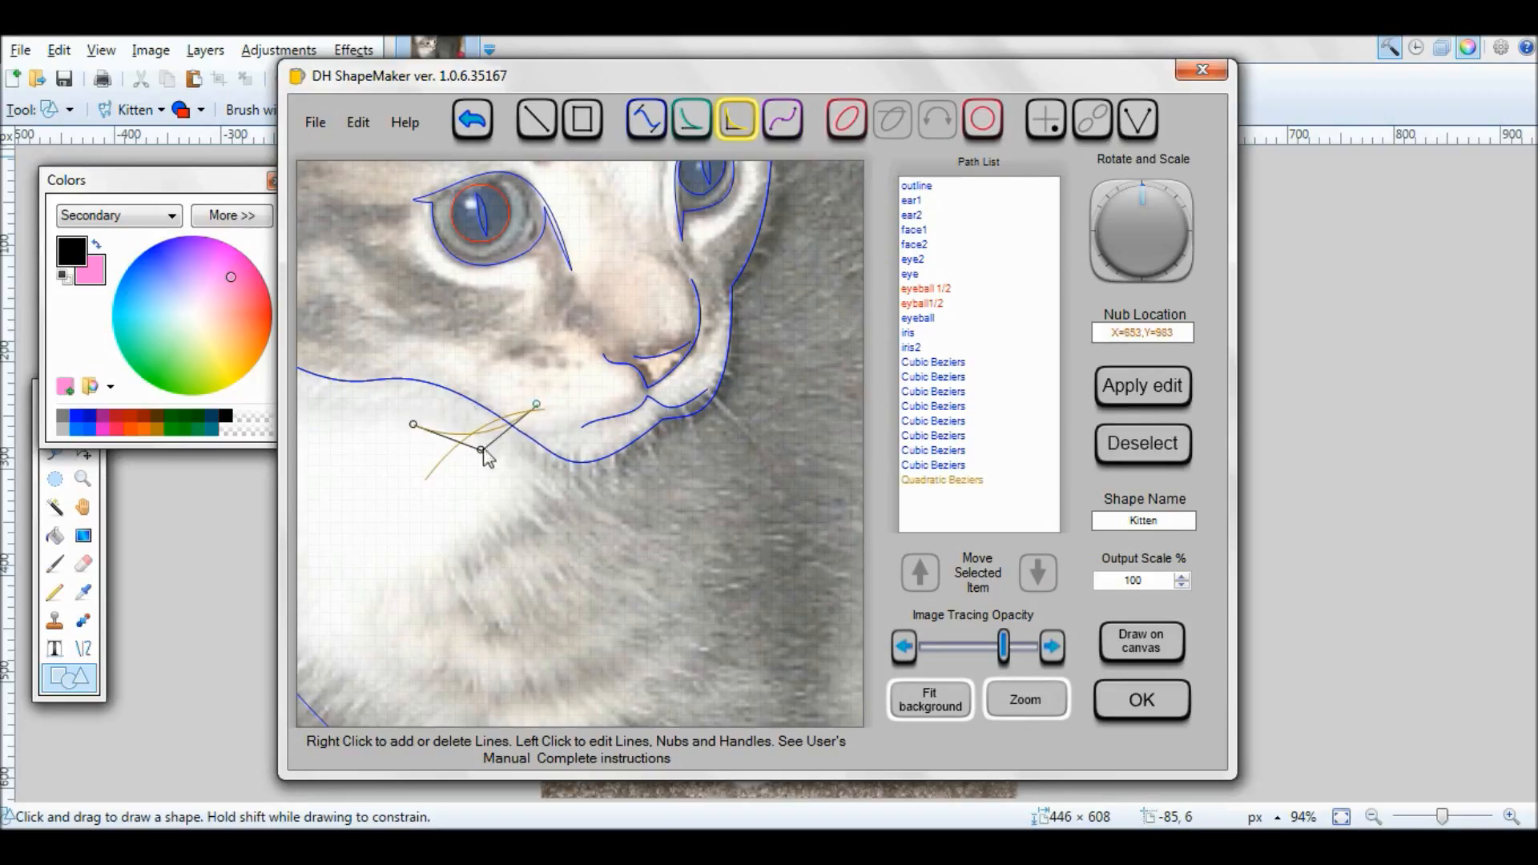
drag(484, 450, 400, 433)
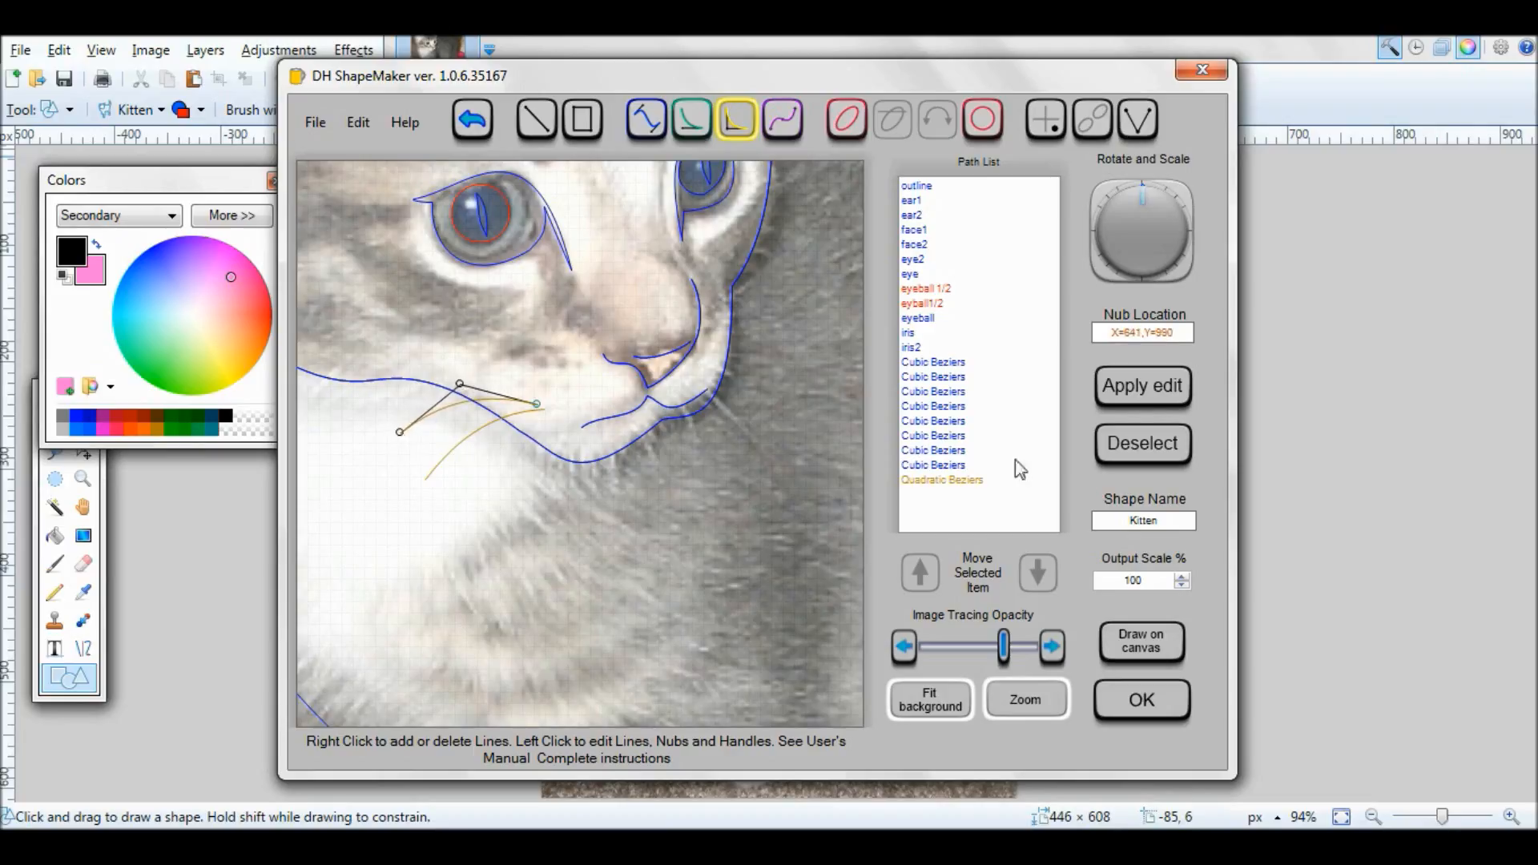
click(1141, 399)
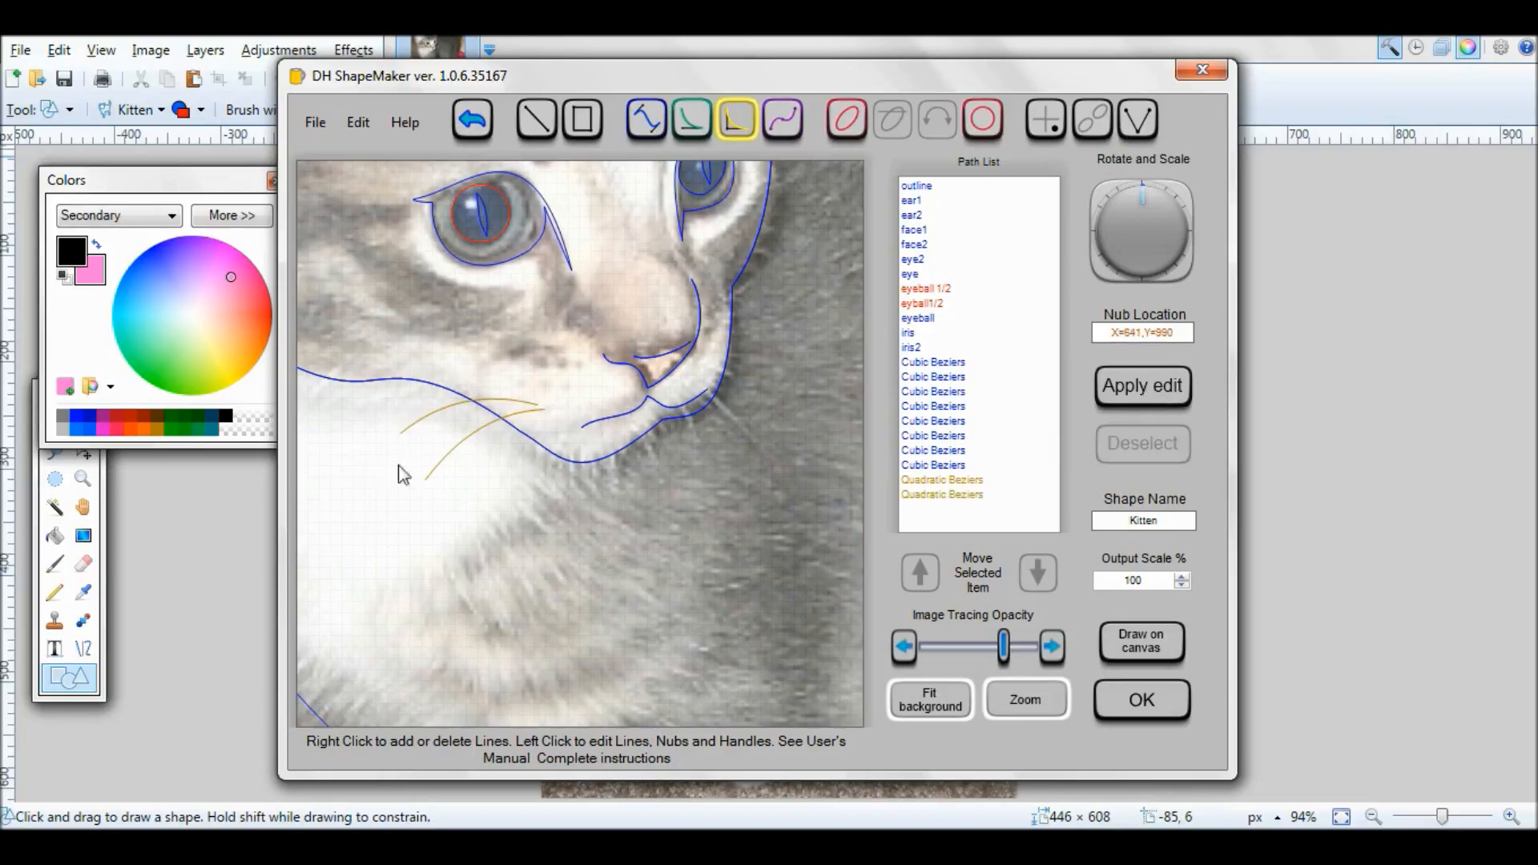
drag(395, 473, 557, 408)
drag(455, 390, 456, 394)
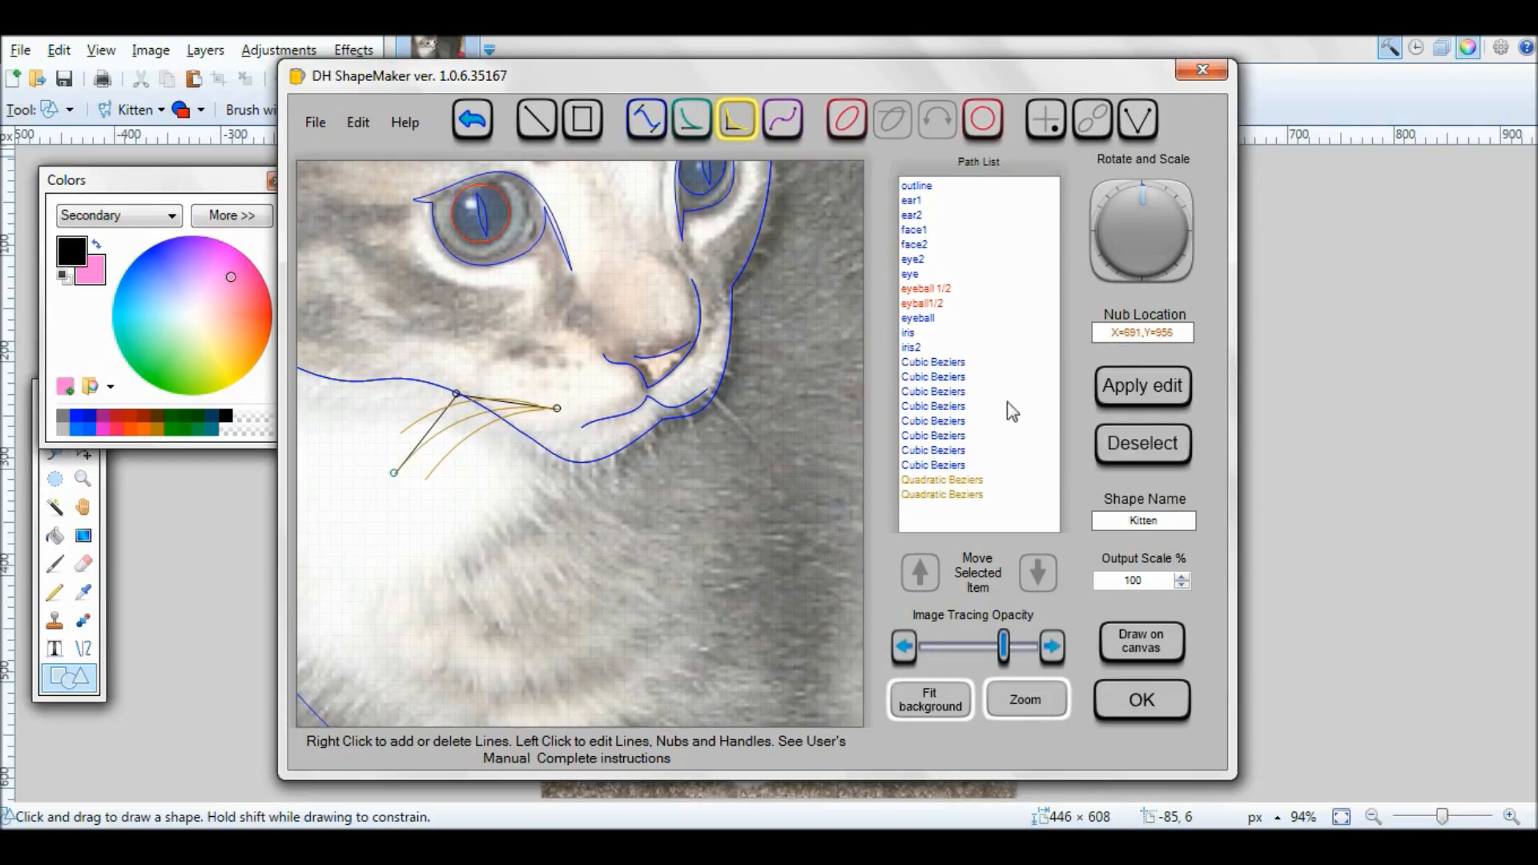
click(1178, 391)
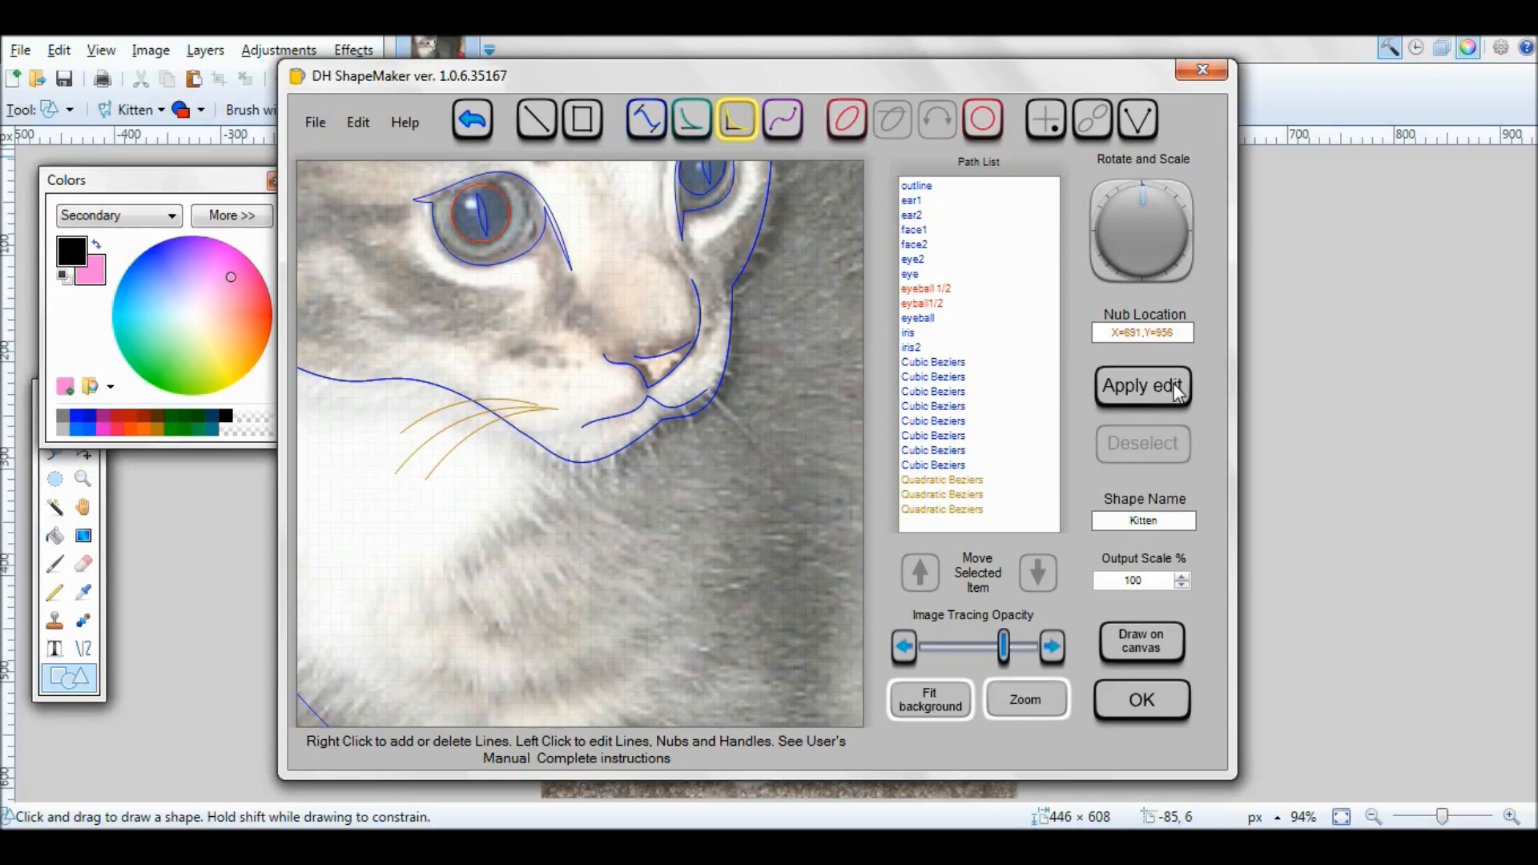
- Clone the lowest and middle whiskers of the near cheek in place as additional quadratic Bezier paths
click(960, 480)
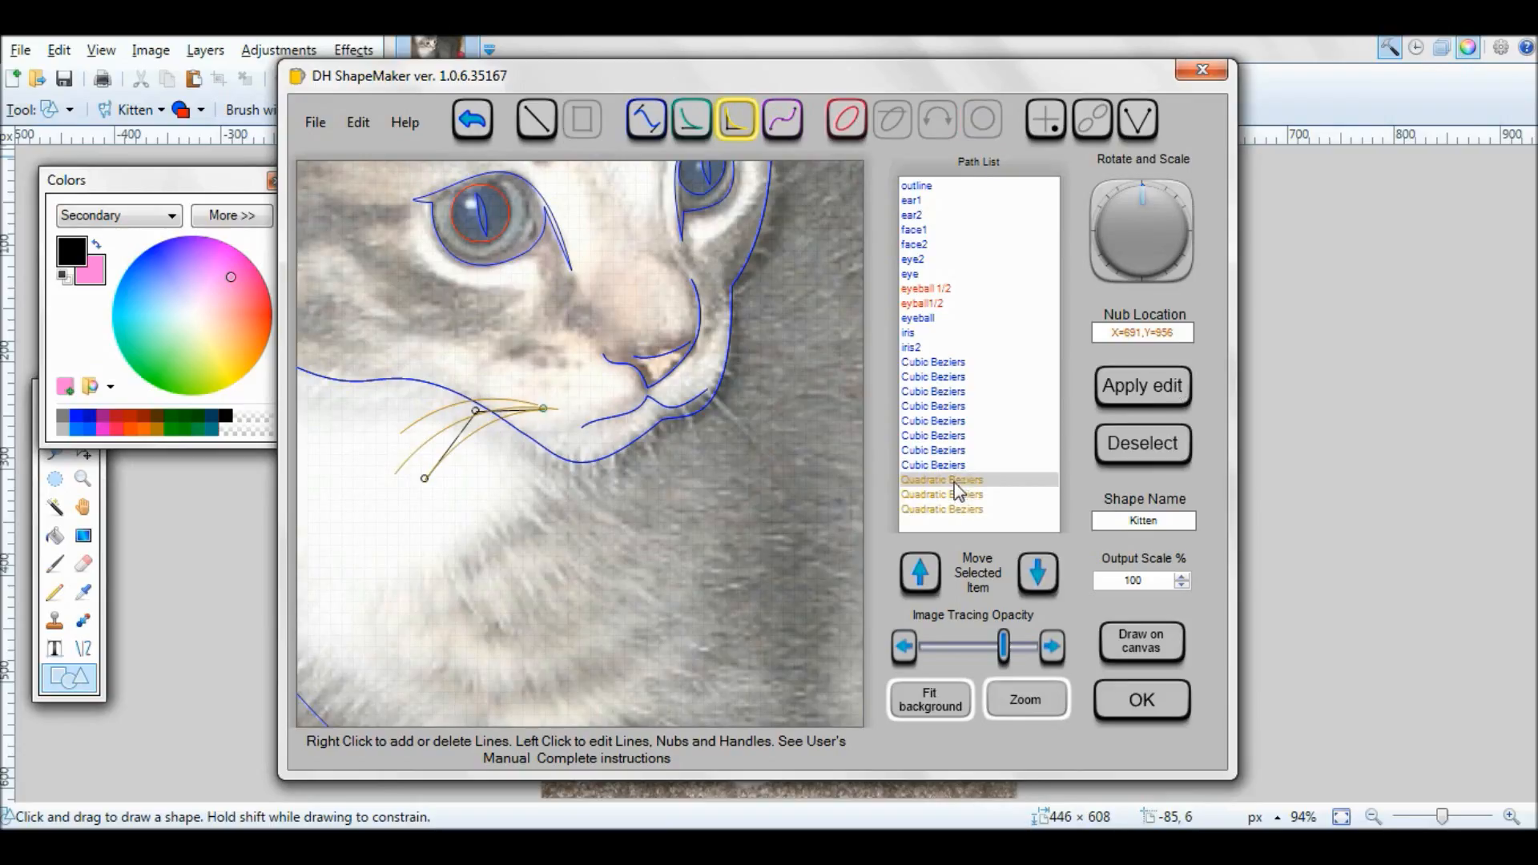
click(364, 125)
click(460, 222)
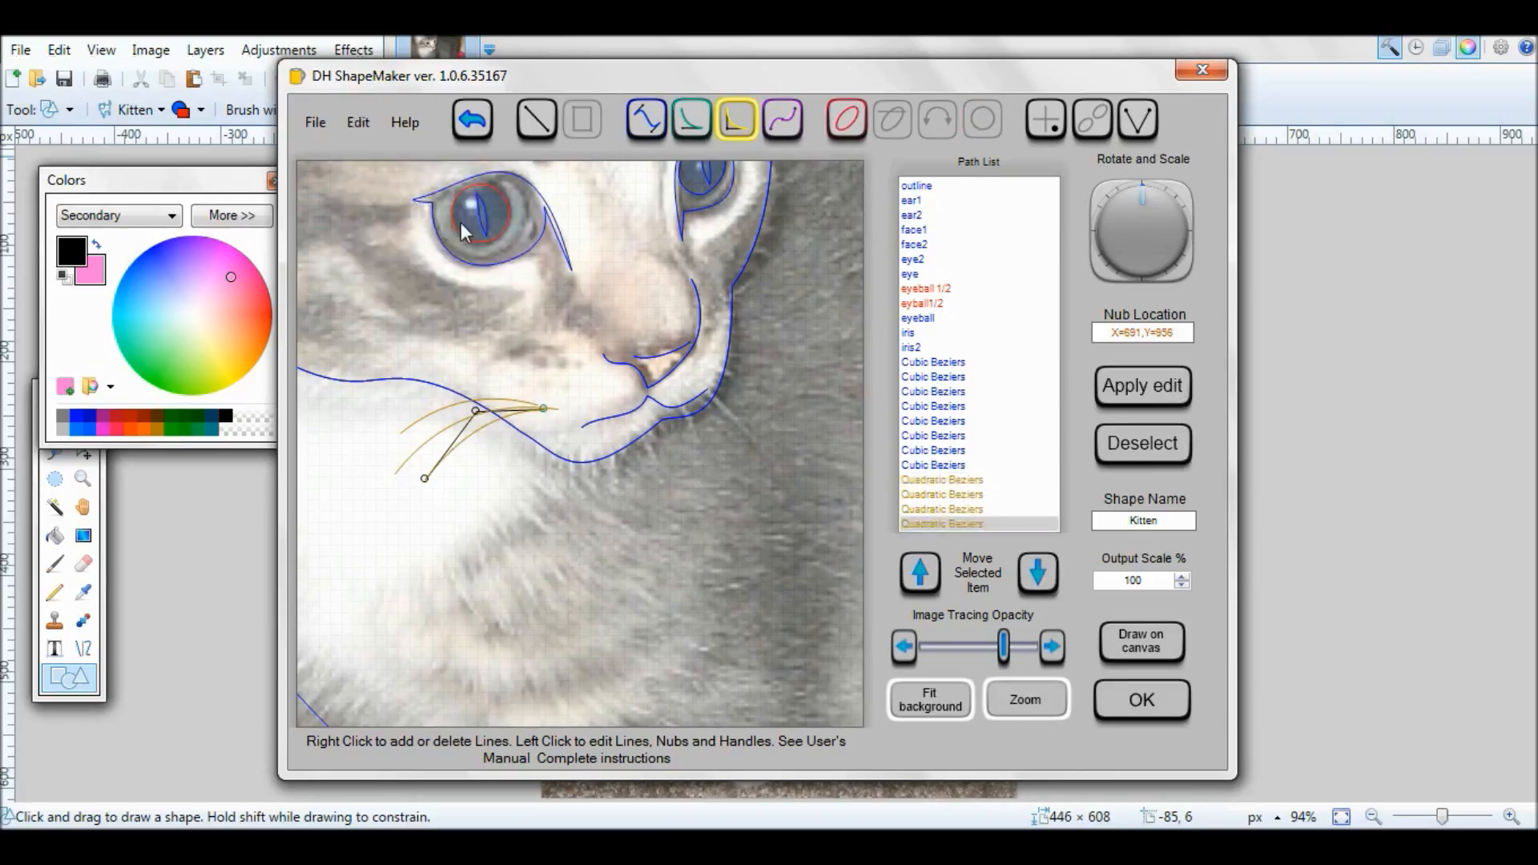
click(964, 511)
click(360, 124)
click(411, 185)
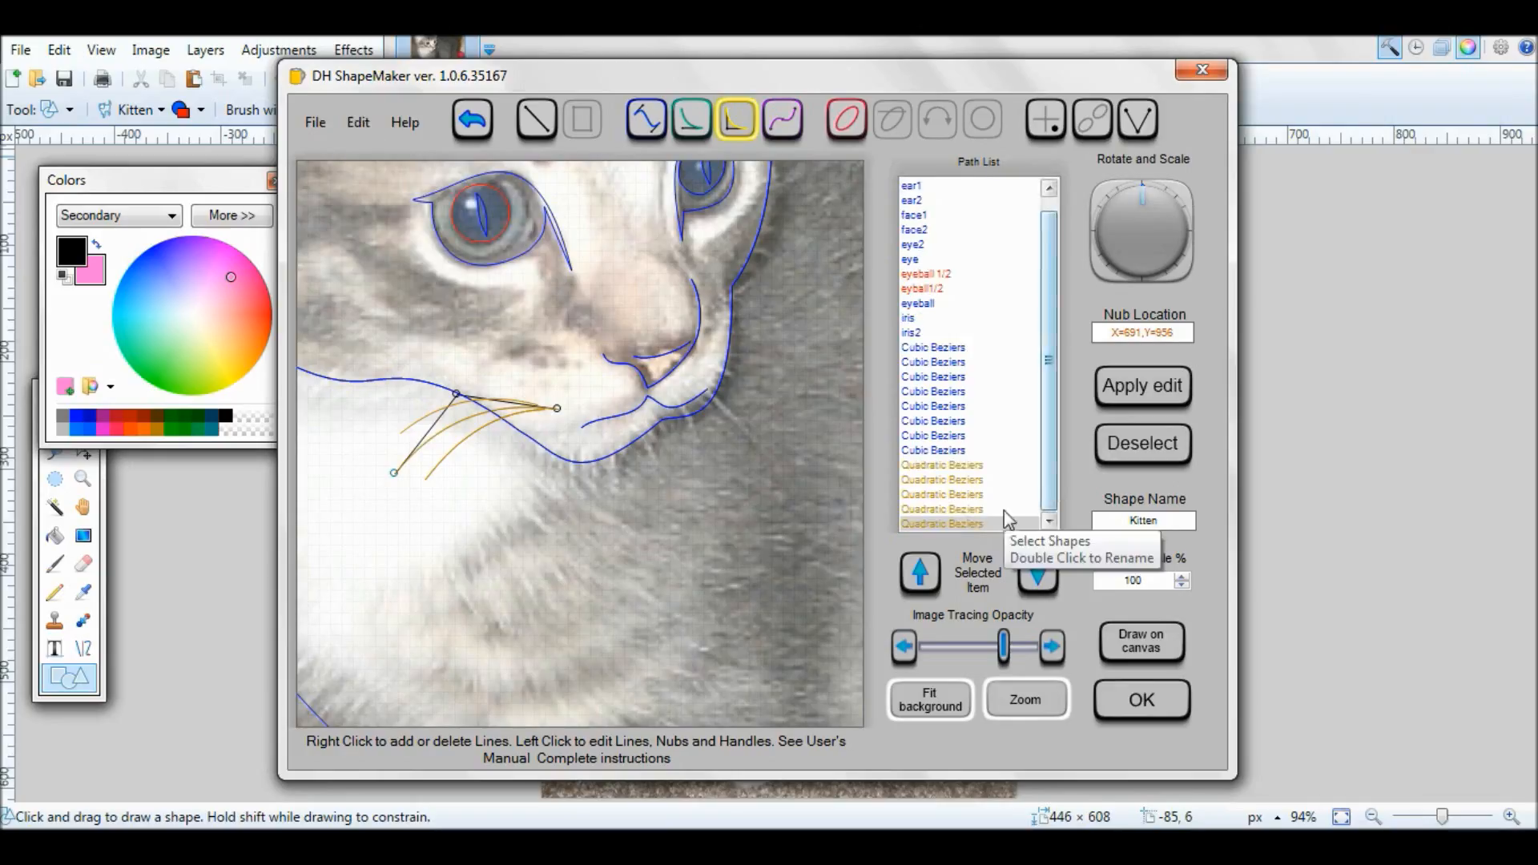
- Clone the uppermost near-cheek whisker in place and apply the copy
click(971, 511)
click(971, 519)
click(970, 510)
click(965, 495)
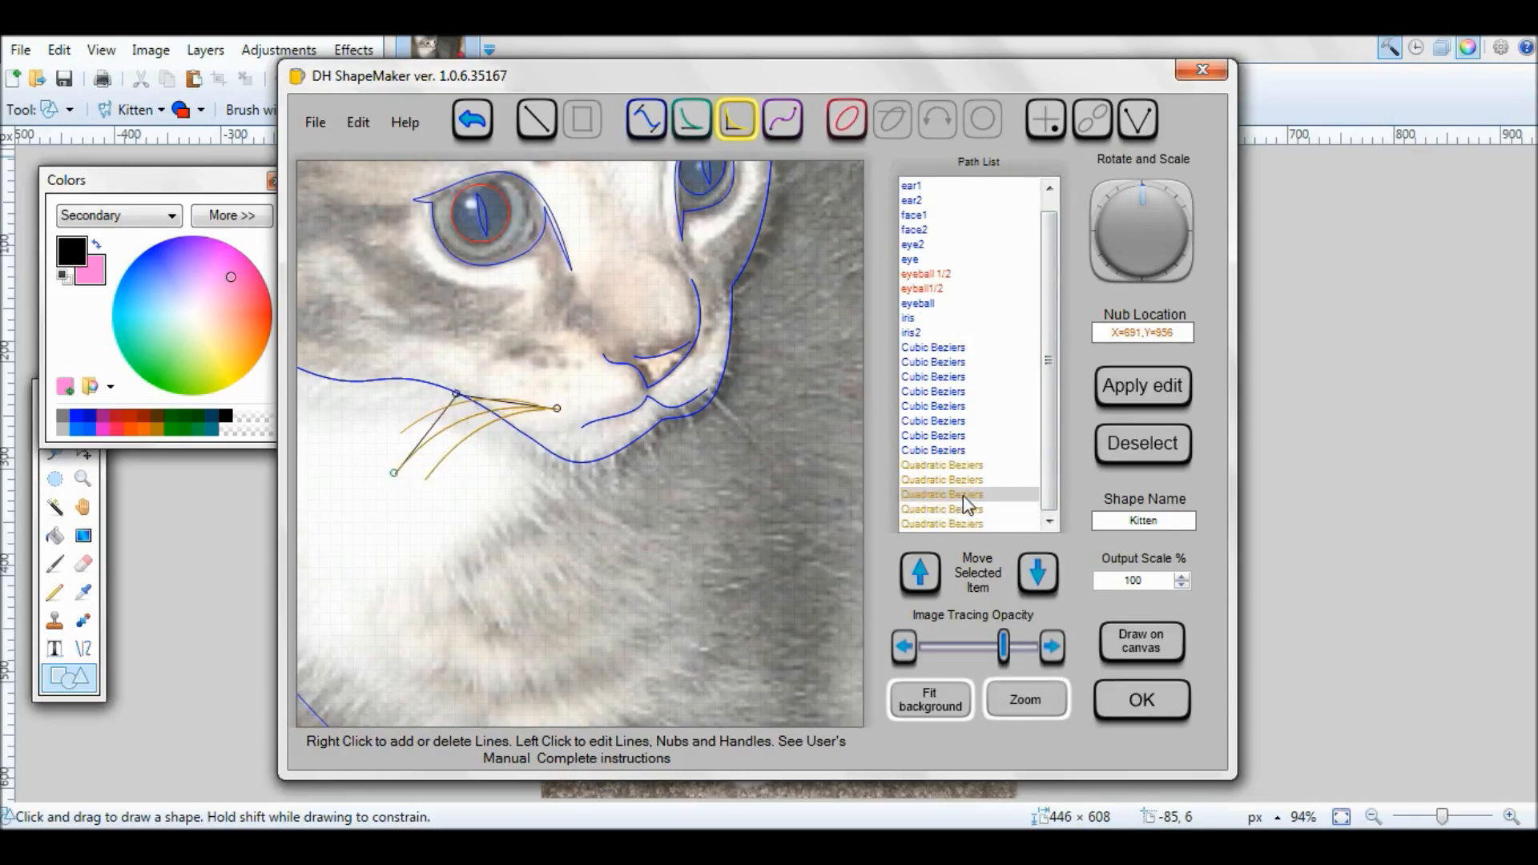
click(964, 480)
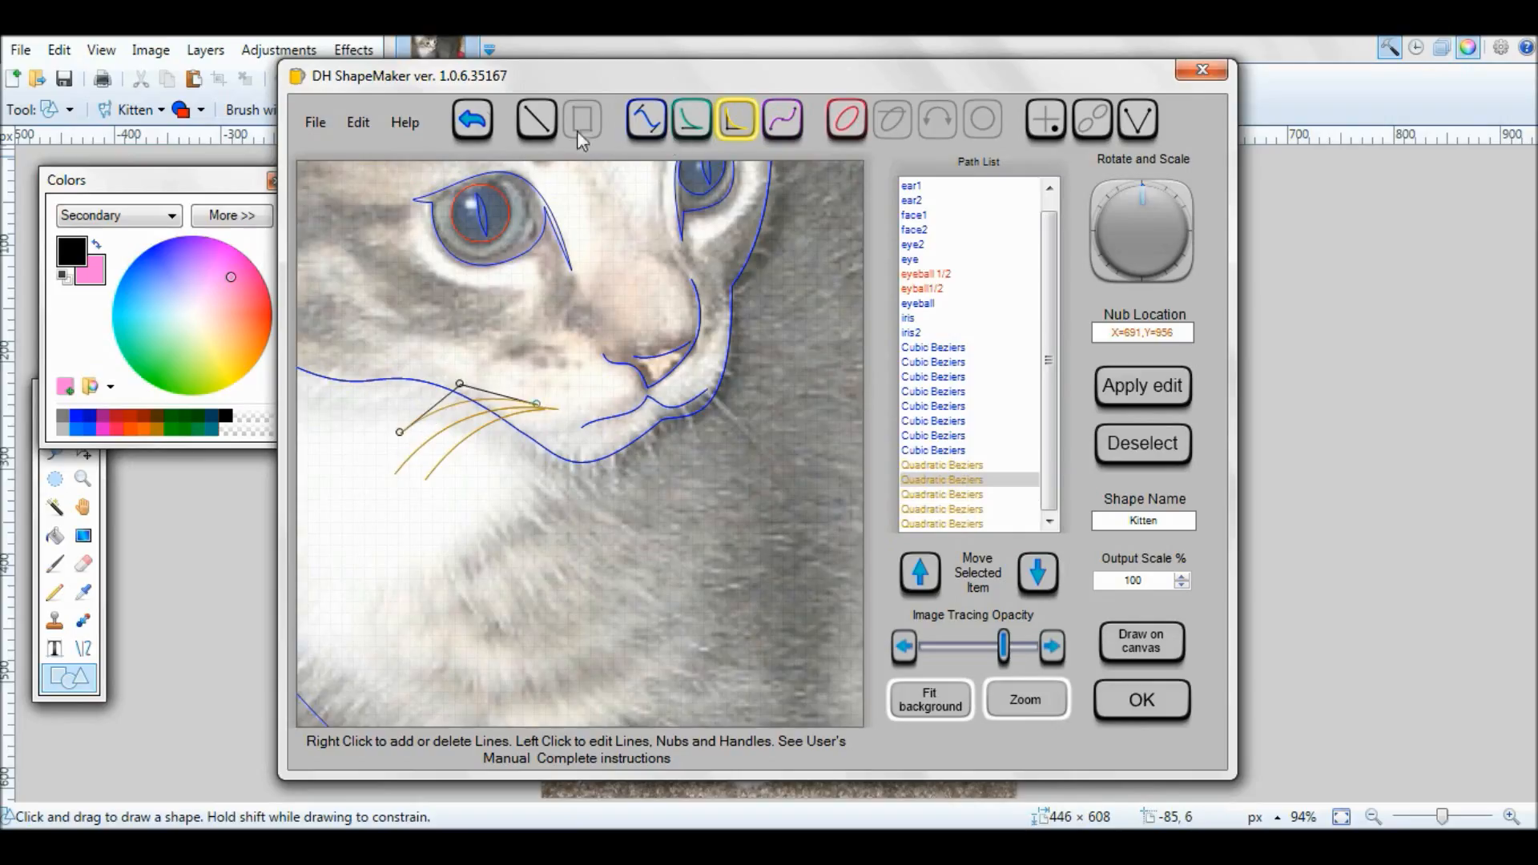
click(358, 122)
click(383, 162)
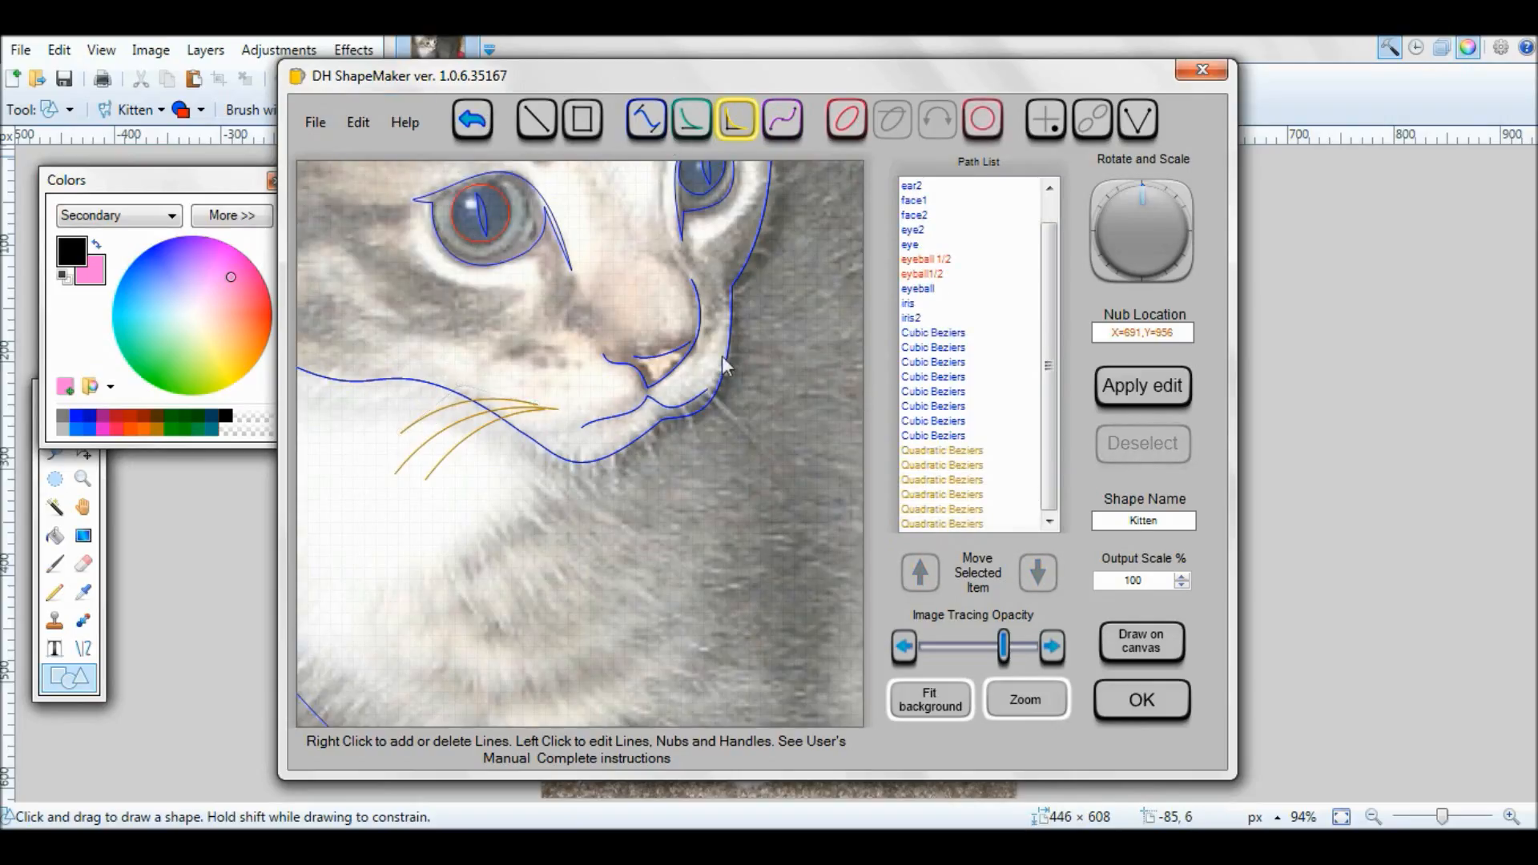
- Draw two curved quadratic Bezier whiskers on the far side of the muzzle, applying each one
drag(719, 355, 825, 341)
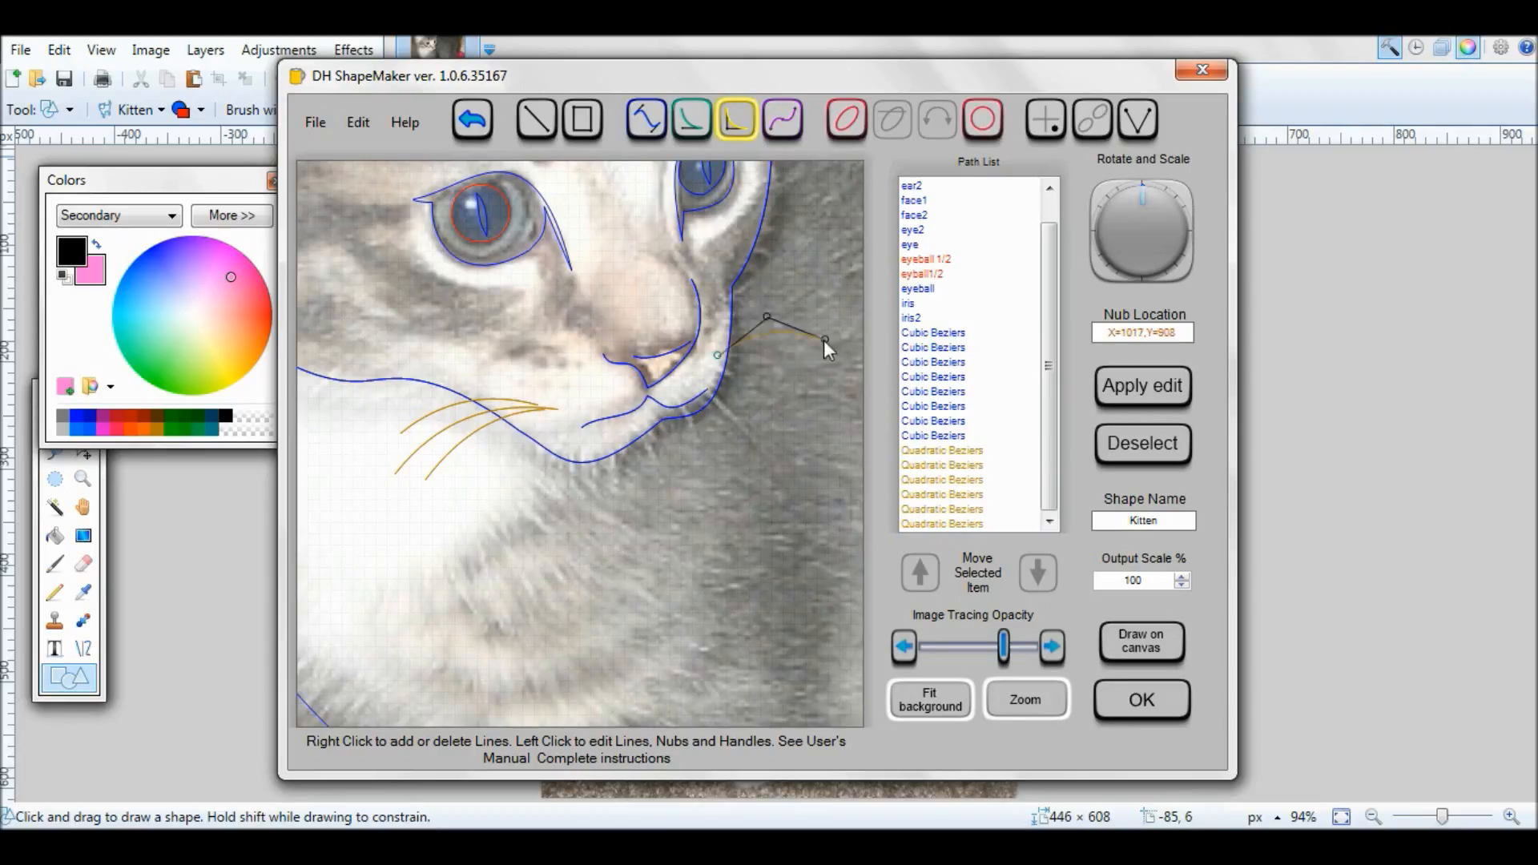
click(1135, 387)
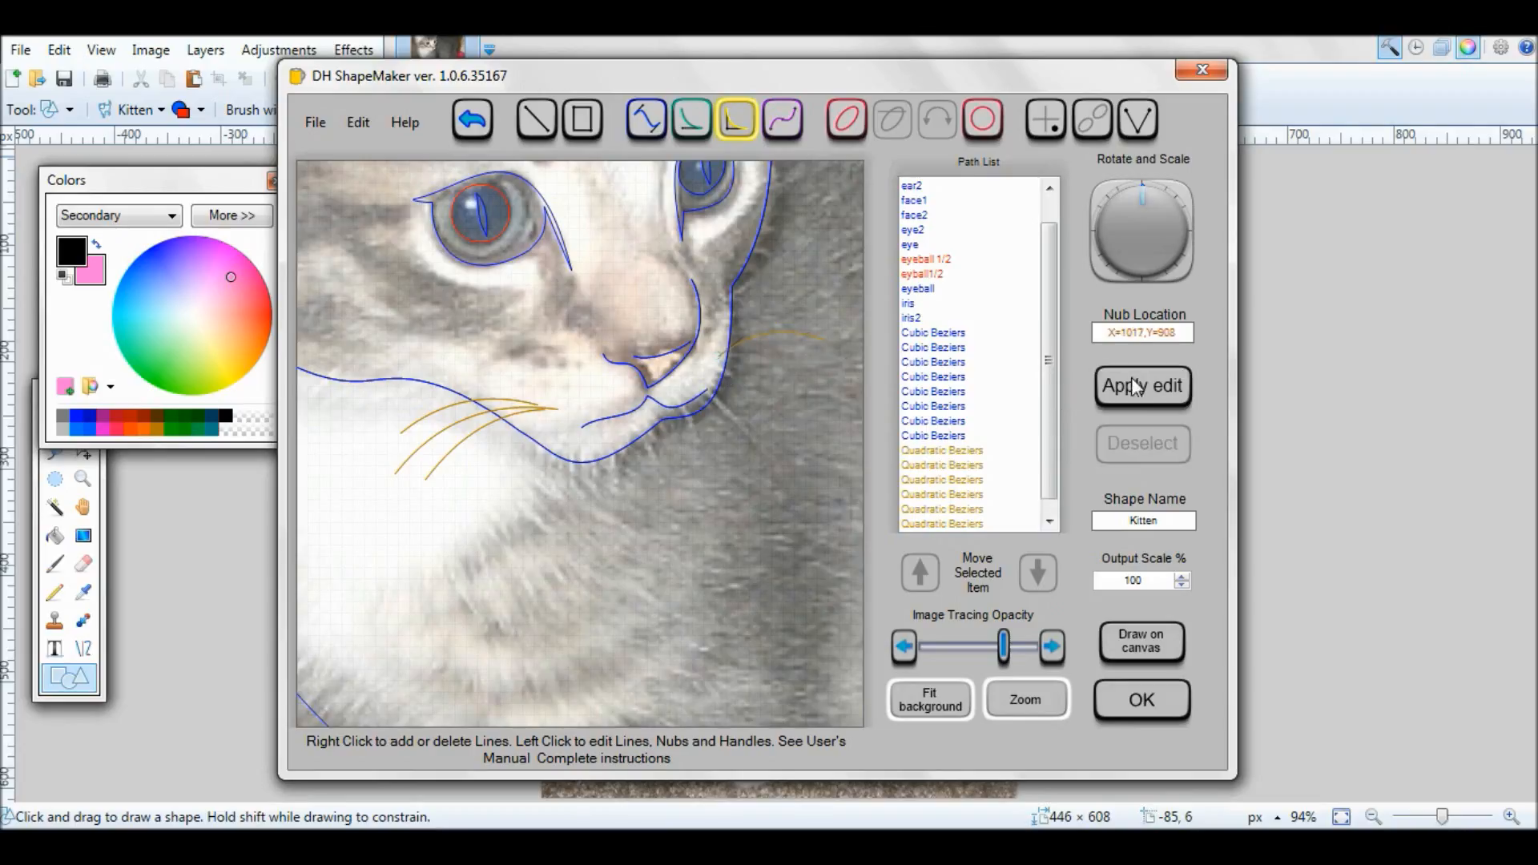
drag(712, 360, 816, 364)
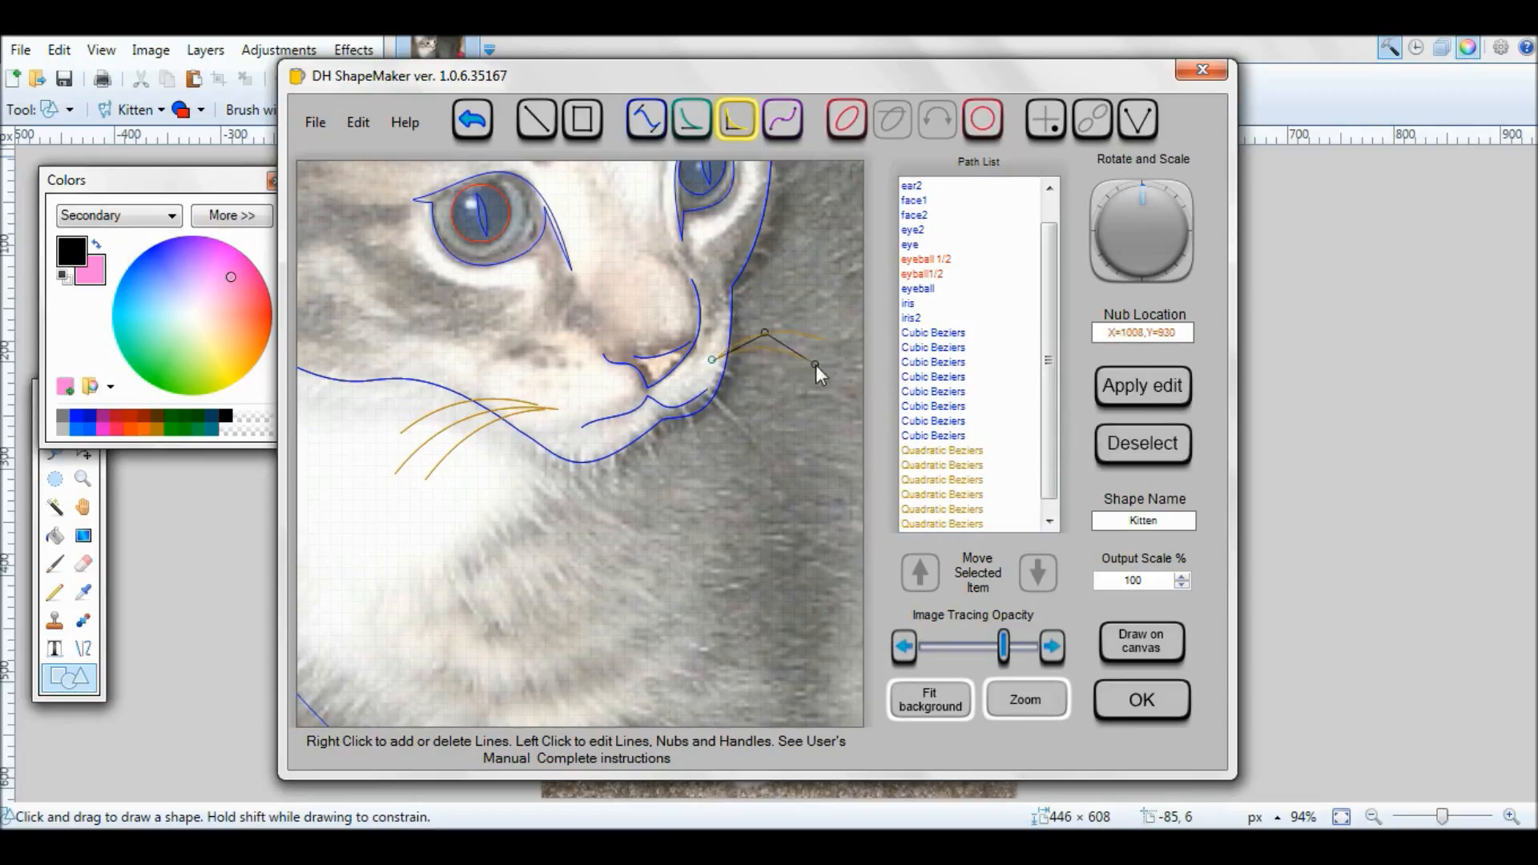
click(1143, 387)
- Draw short curved fur stripes on the forehead above both eyes as separate quadratic Bezier paths, applying each one
scroll(478, 341, down, 5)
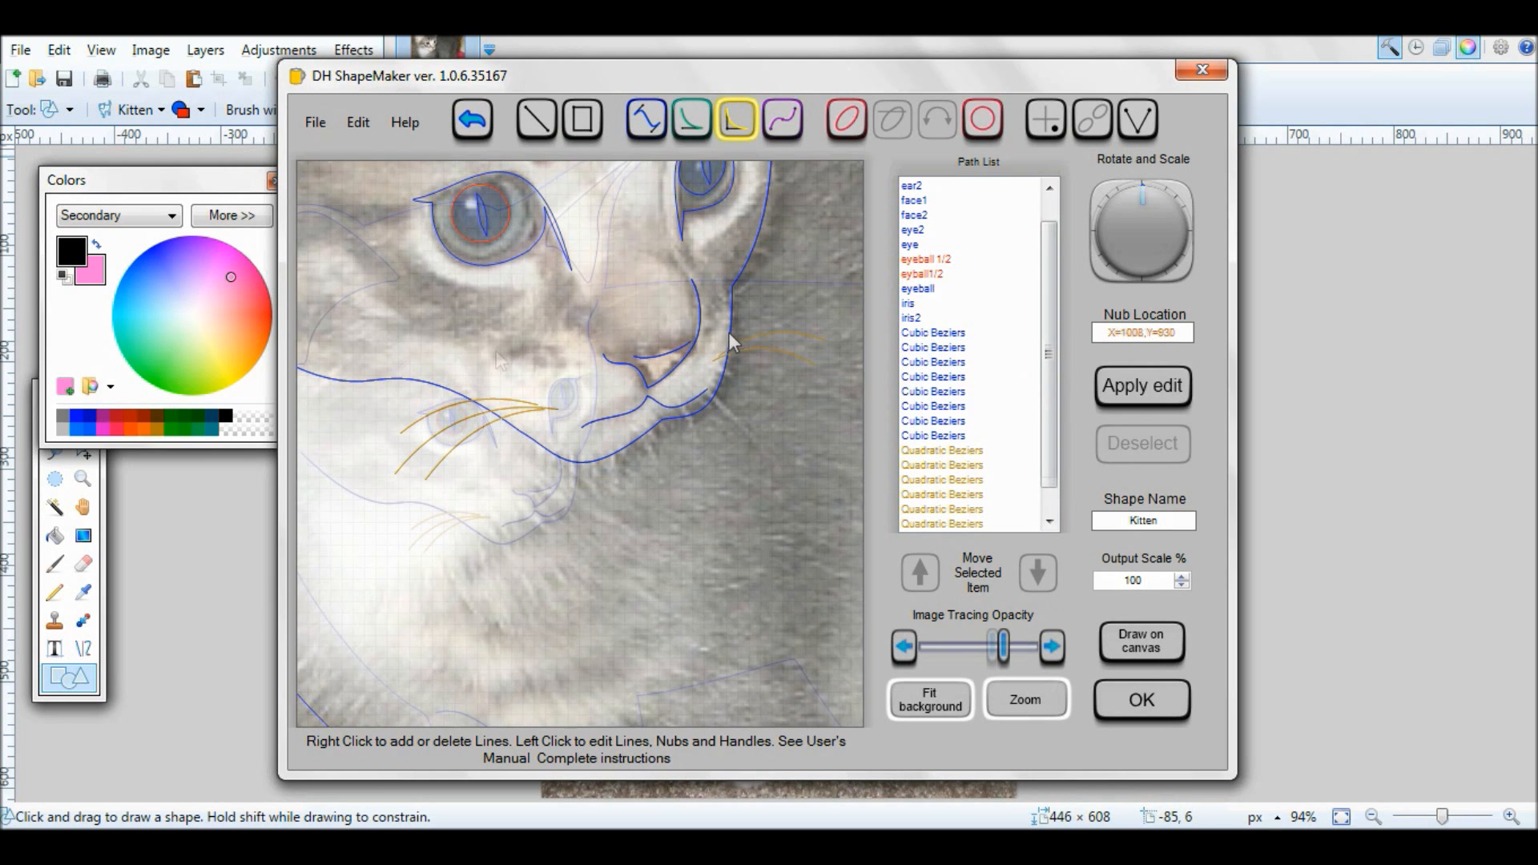
click(472, 340)
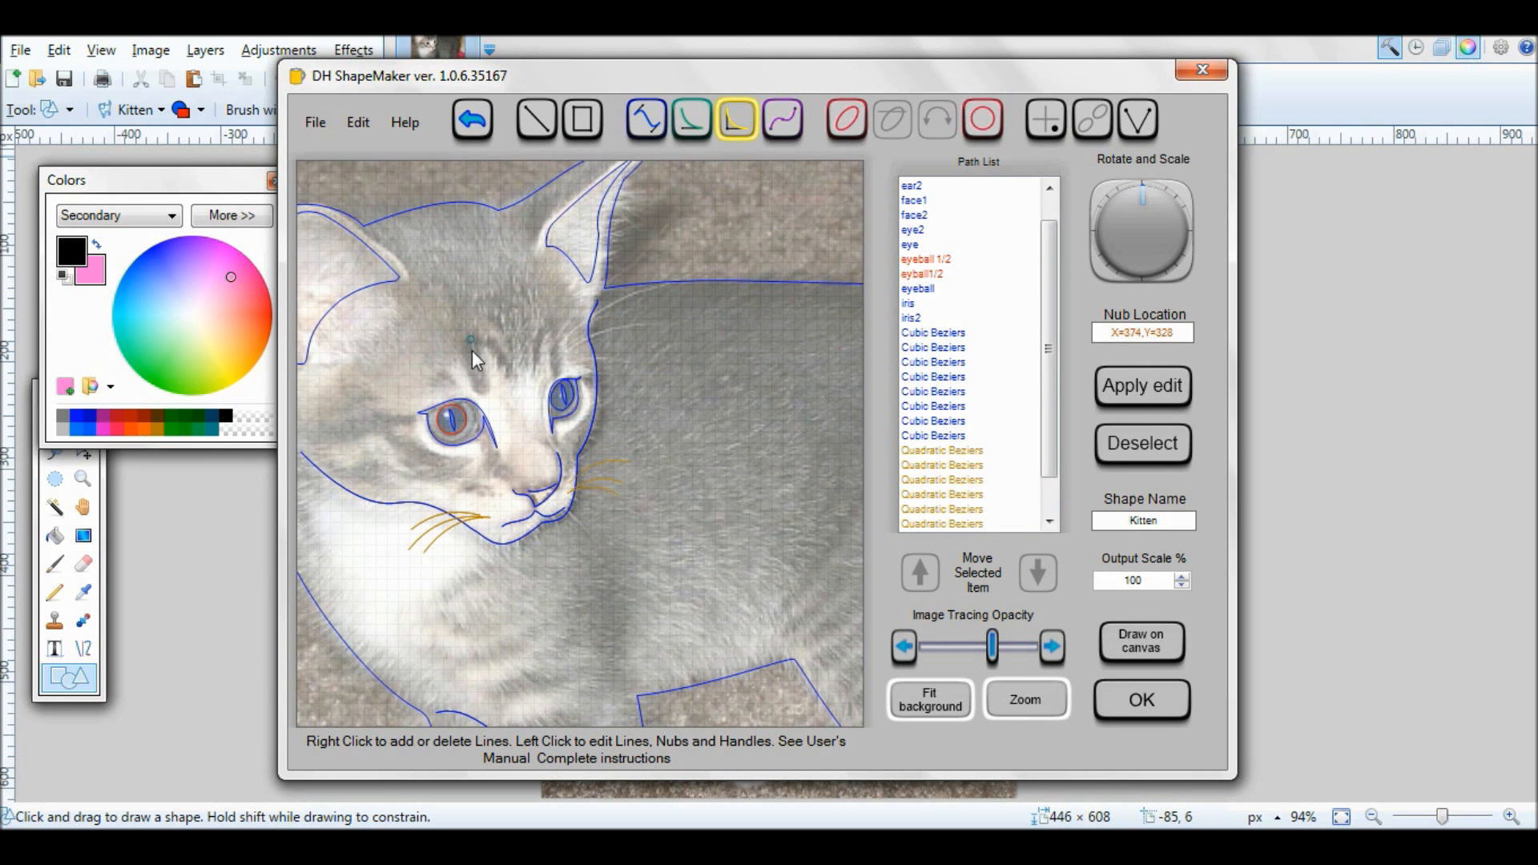
drag(487, 361, 468, 359)
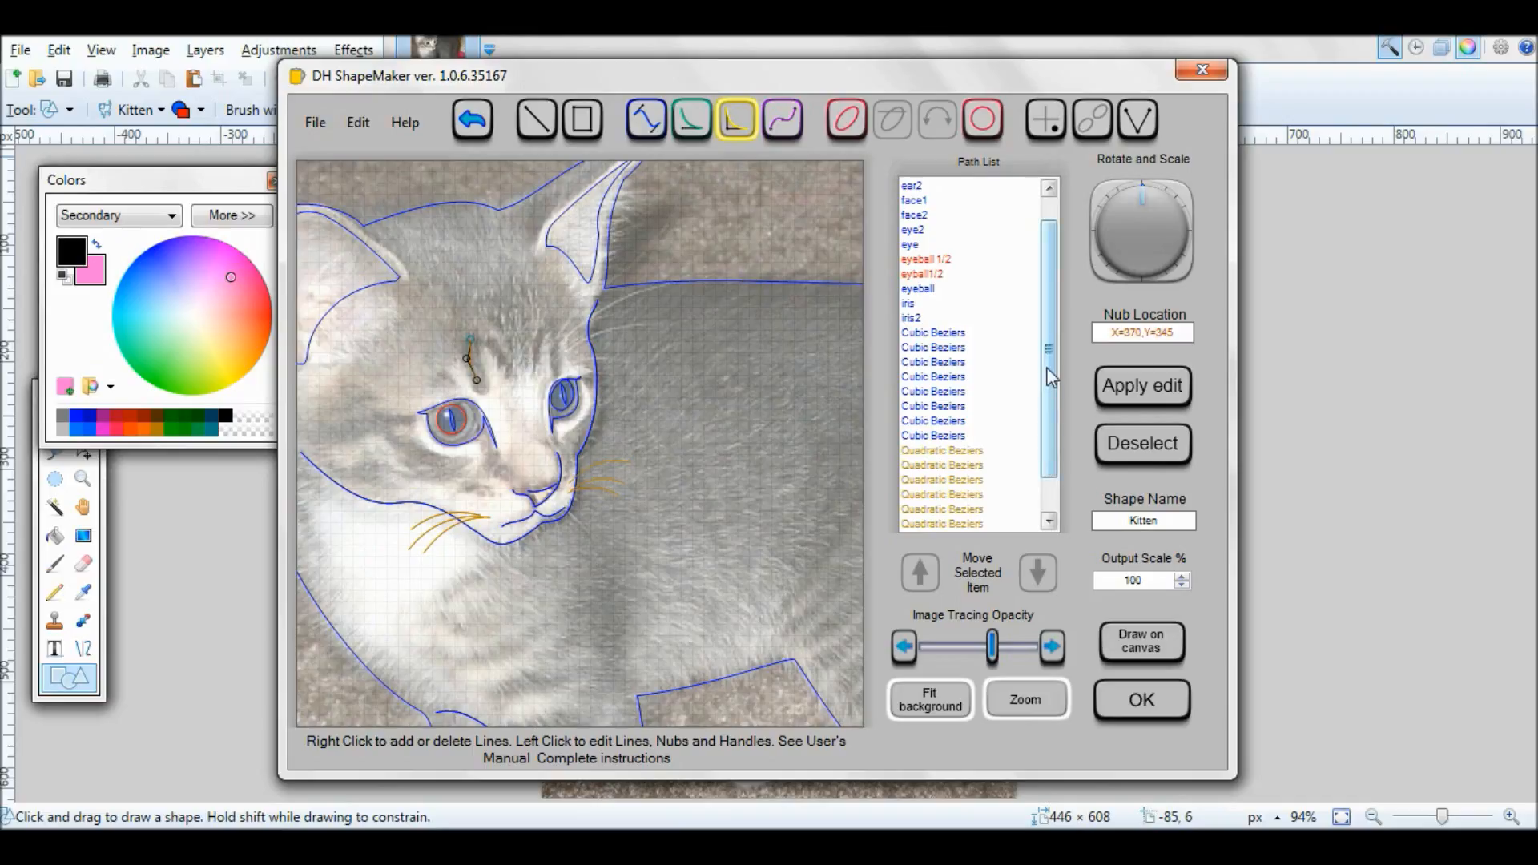
click(1122, 385)
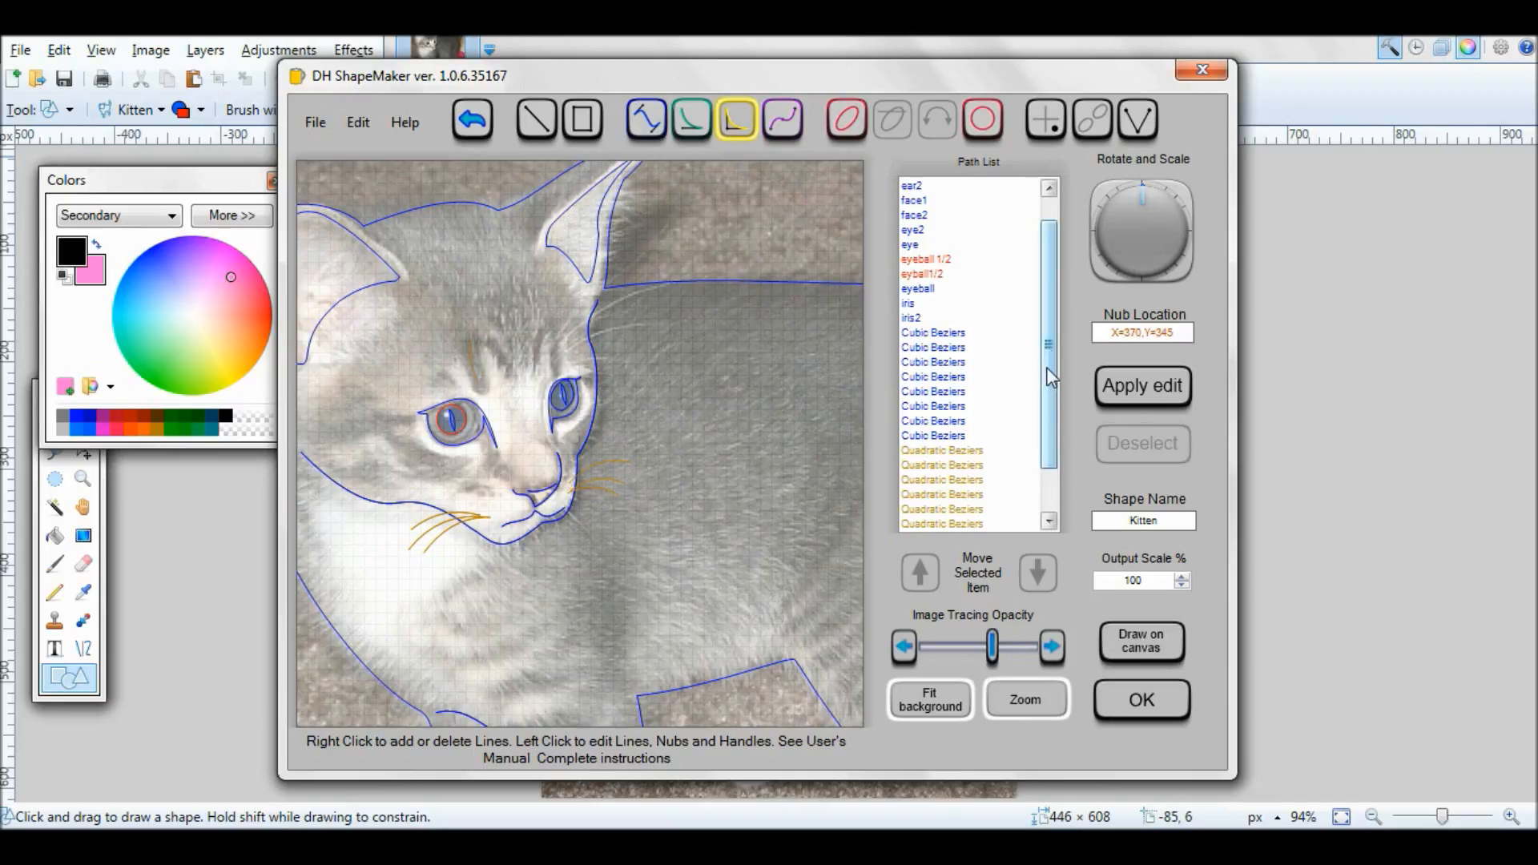
right_click(489, 338)
right_click(511, 371)
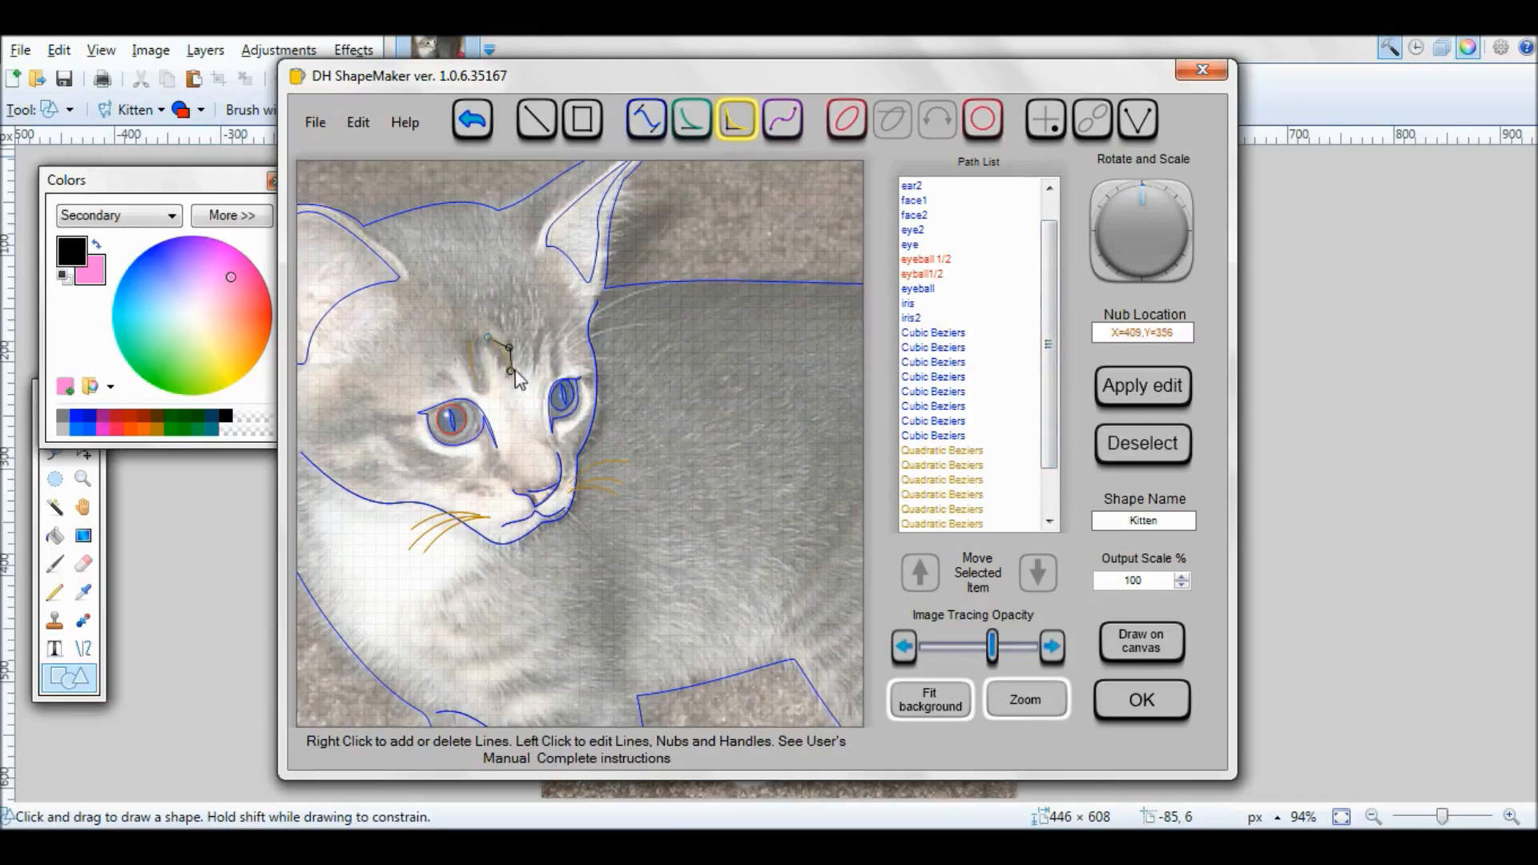
click(1151, 387)
right_click(541, 334)
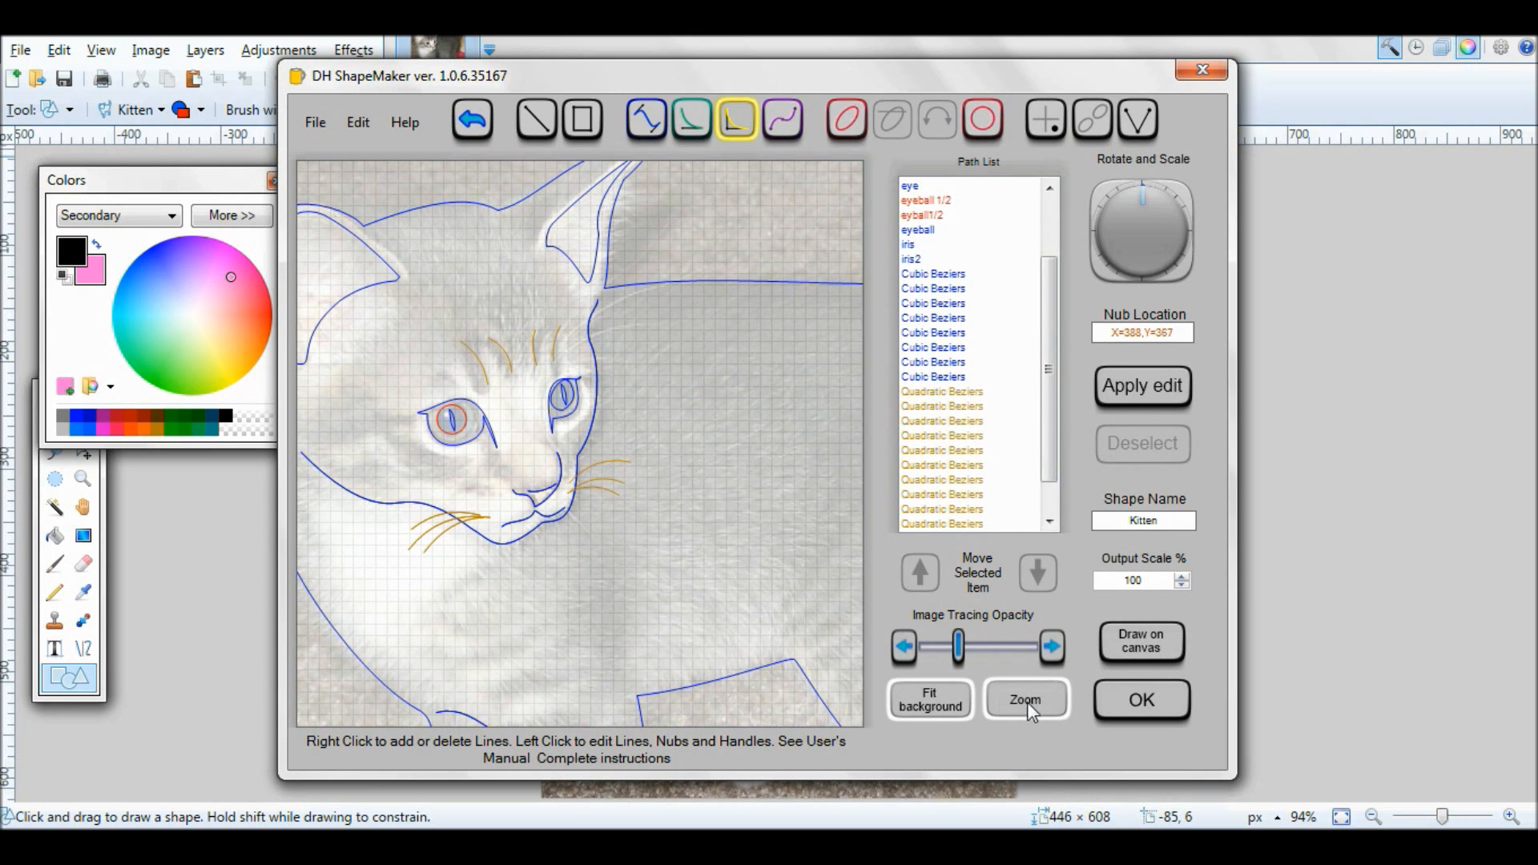
- Show the whole kitten shape without zoom and lower the image tracing opacity to its minimum
click(1029, 704)
click(1029, 704)
mouse_move(961, 649)
mouse_down()
mouse_move(902, 653)
mouse_move(1029, 644)
mouse_move(882, 645)
mouse_move(1026, 651)
mouse_move(923, 649)
mouse_up()
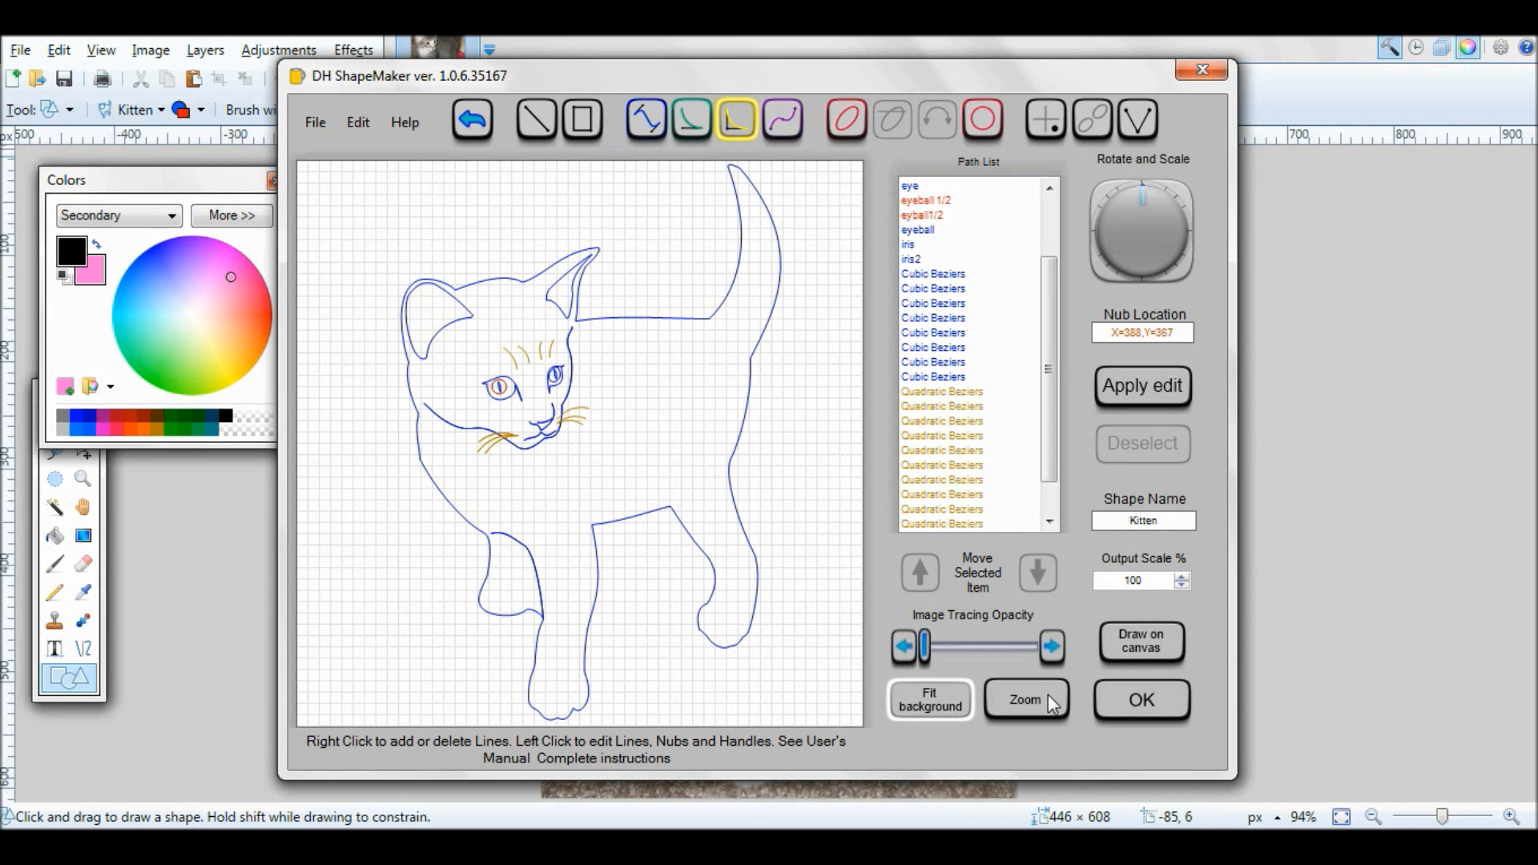
- Select the iris2 path in the kitten's far-side eye and slightly adjust its rotation
click(1042, 700)
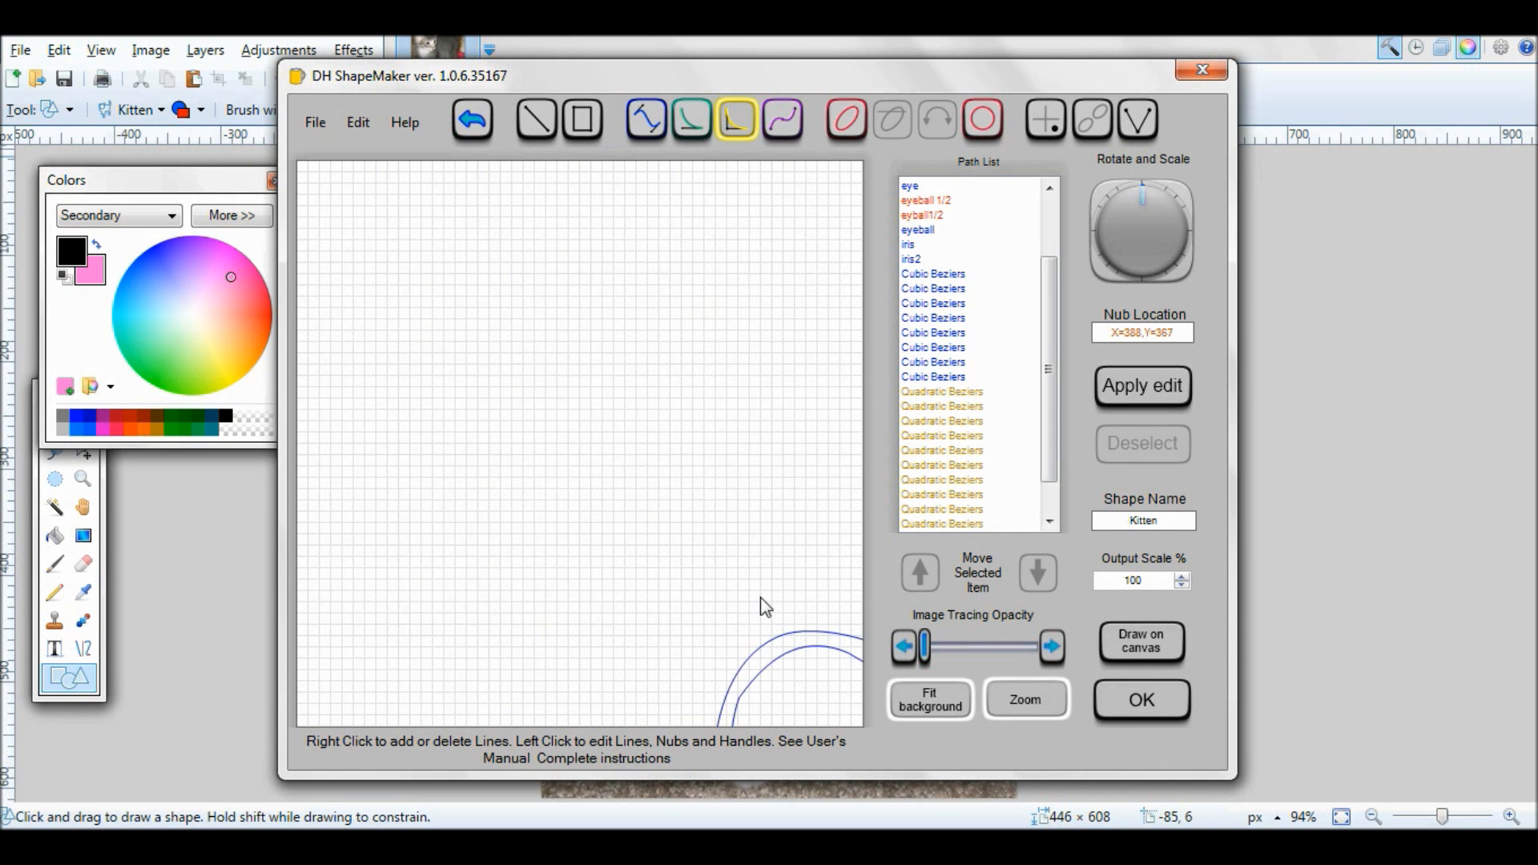
drag(592, 545, 494, 304)
drag(681, 400, 386, 186)
drag(729, 415, 486, 301)
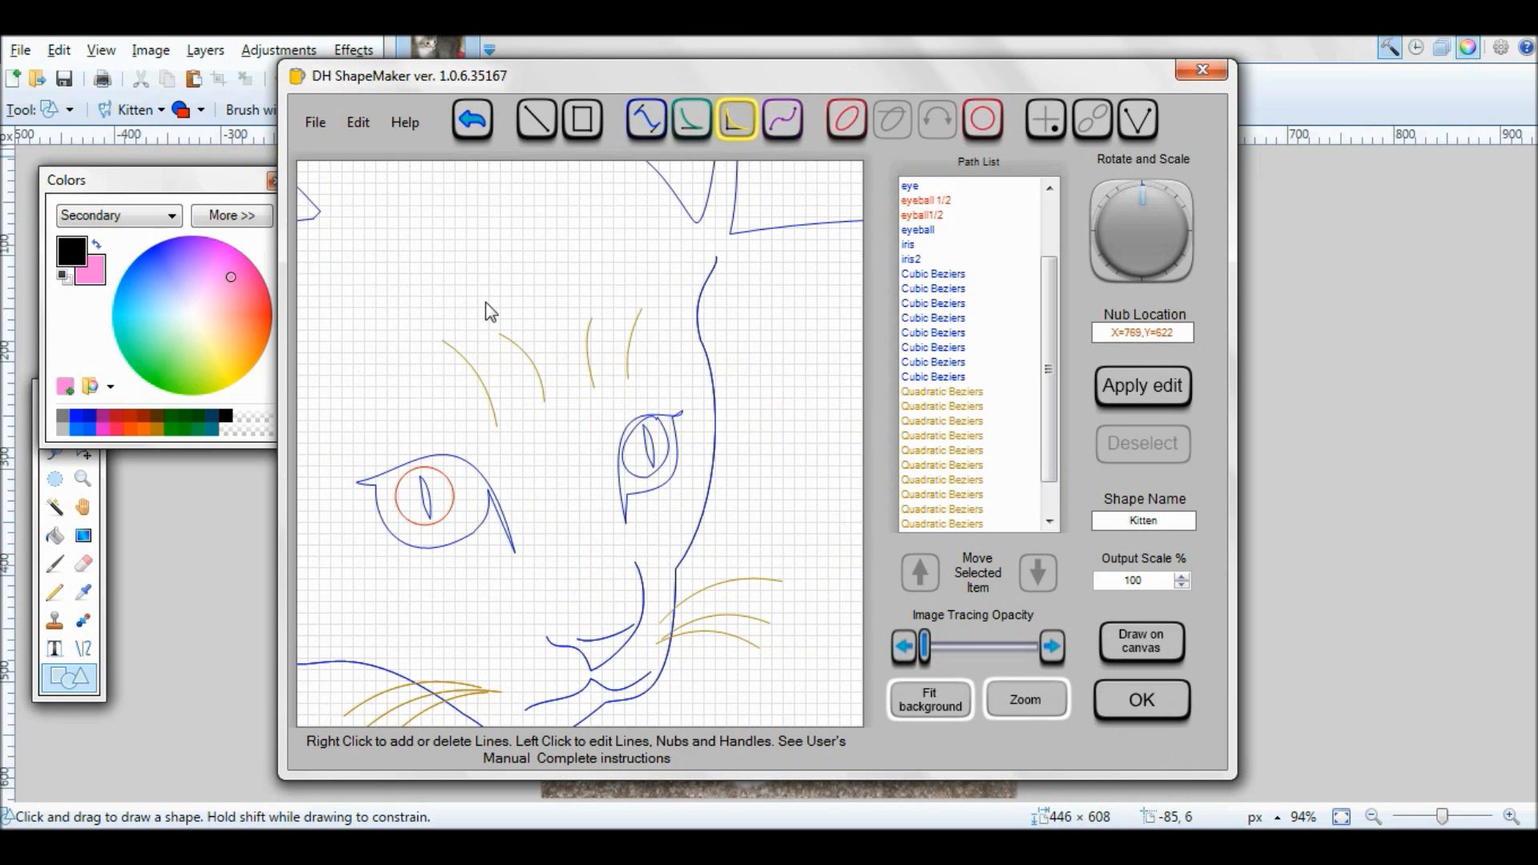
click(654, 471)
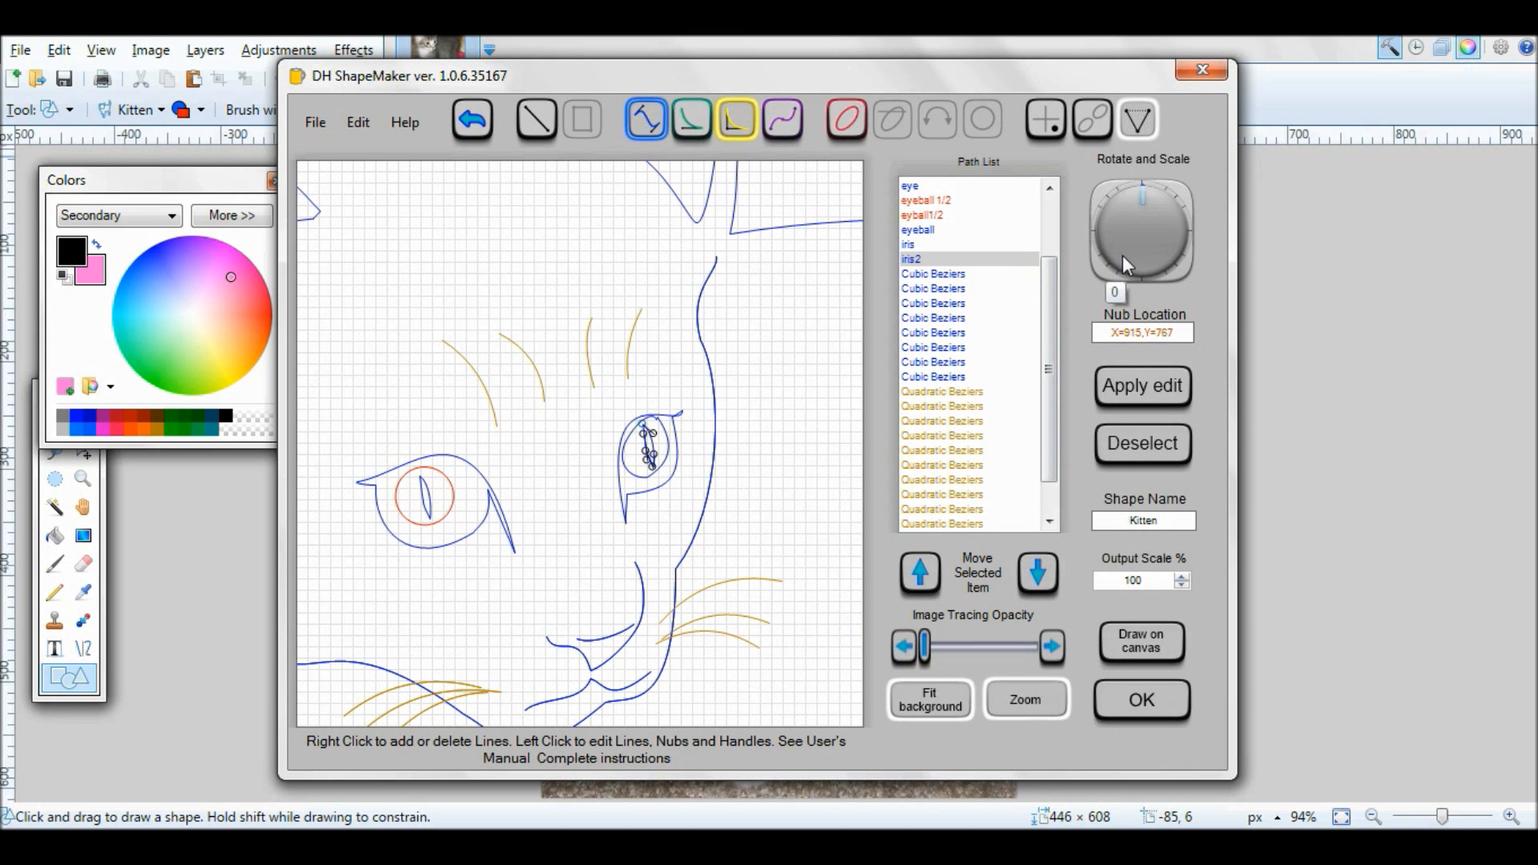
drag(1122, 255, 1117, 252)
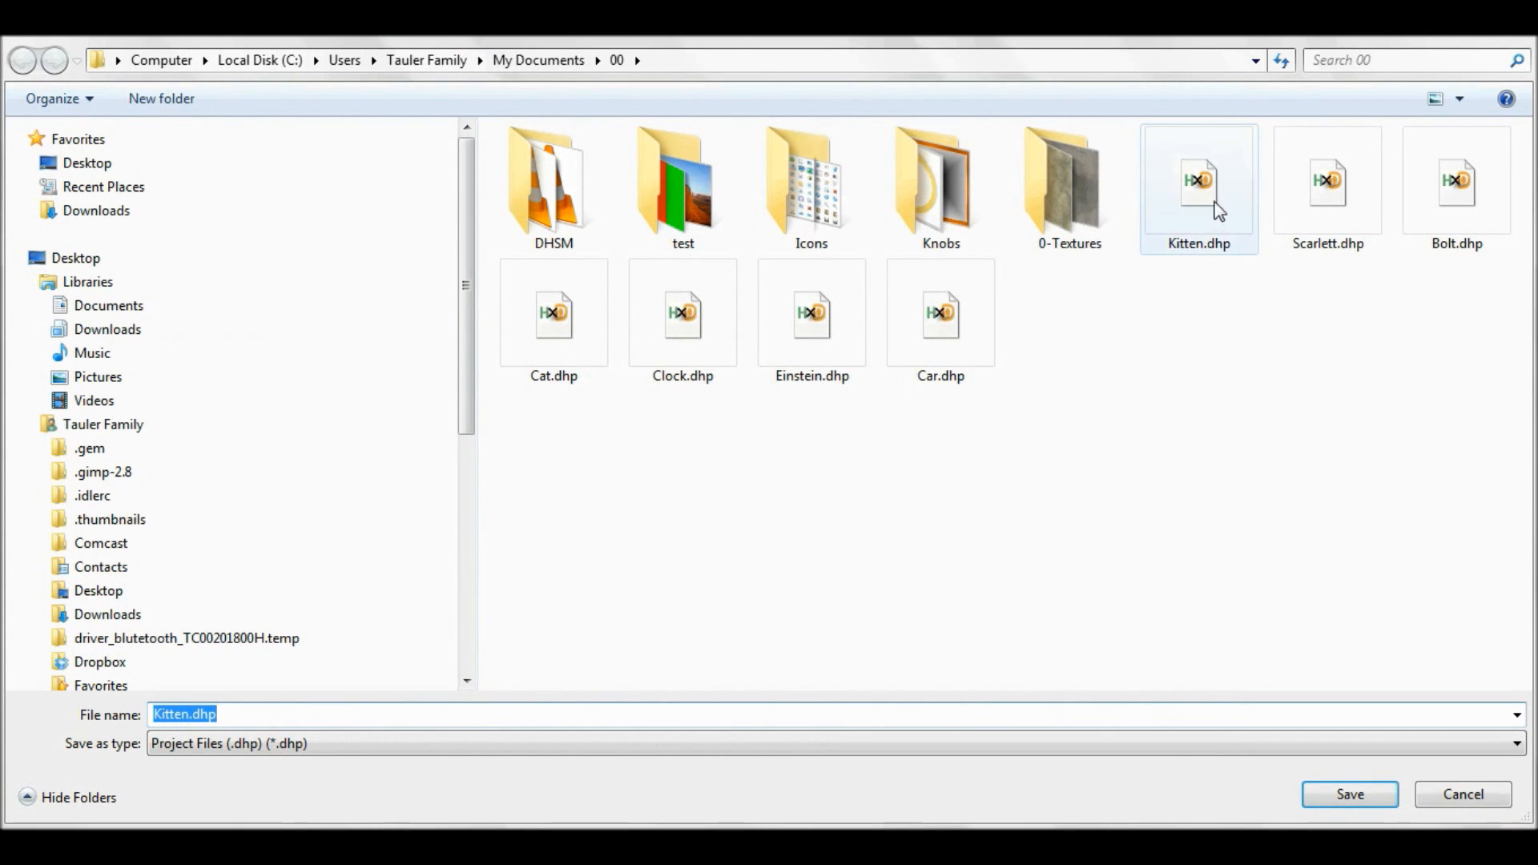
- Save the project over Kitten.dhp and export the shape over Kitten.xaml in the Paint.NET Shapes folder
double_click(1219, 210)
click(1026, 539)
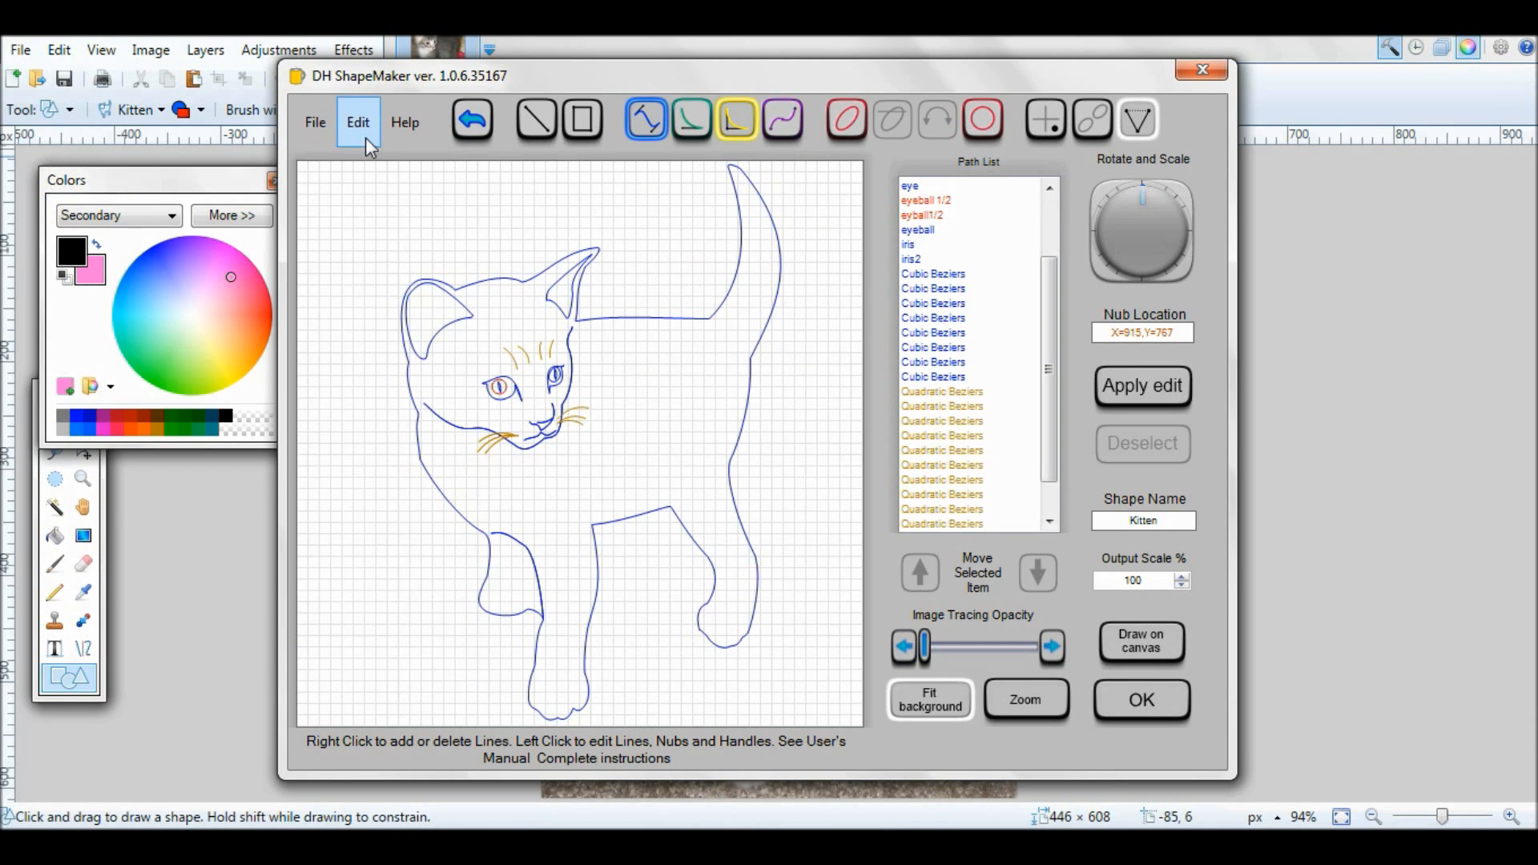
click(317, 125)
click(359, 242)
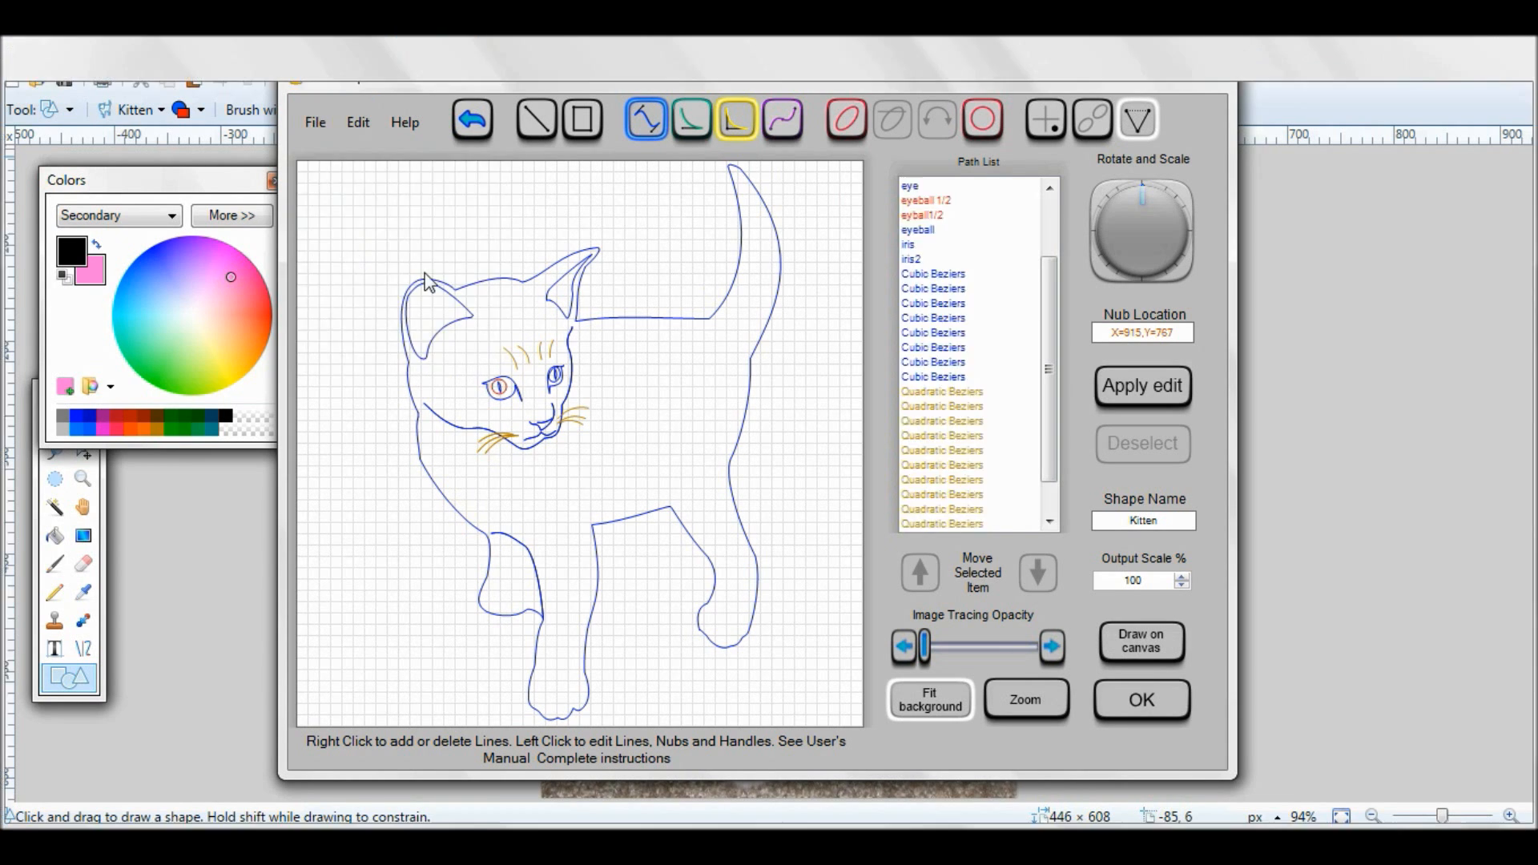
double_click(583, 312)
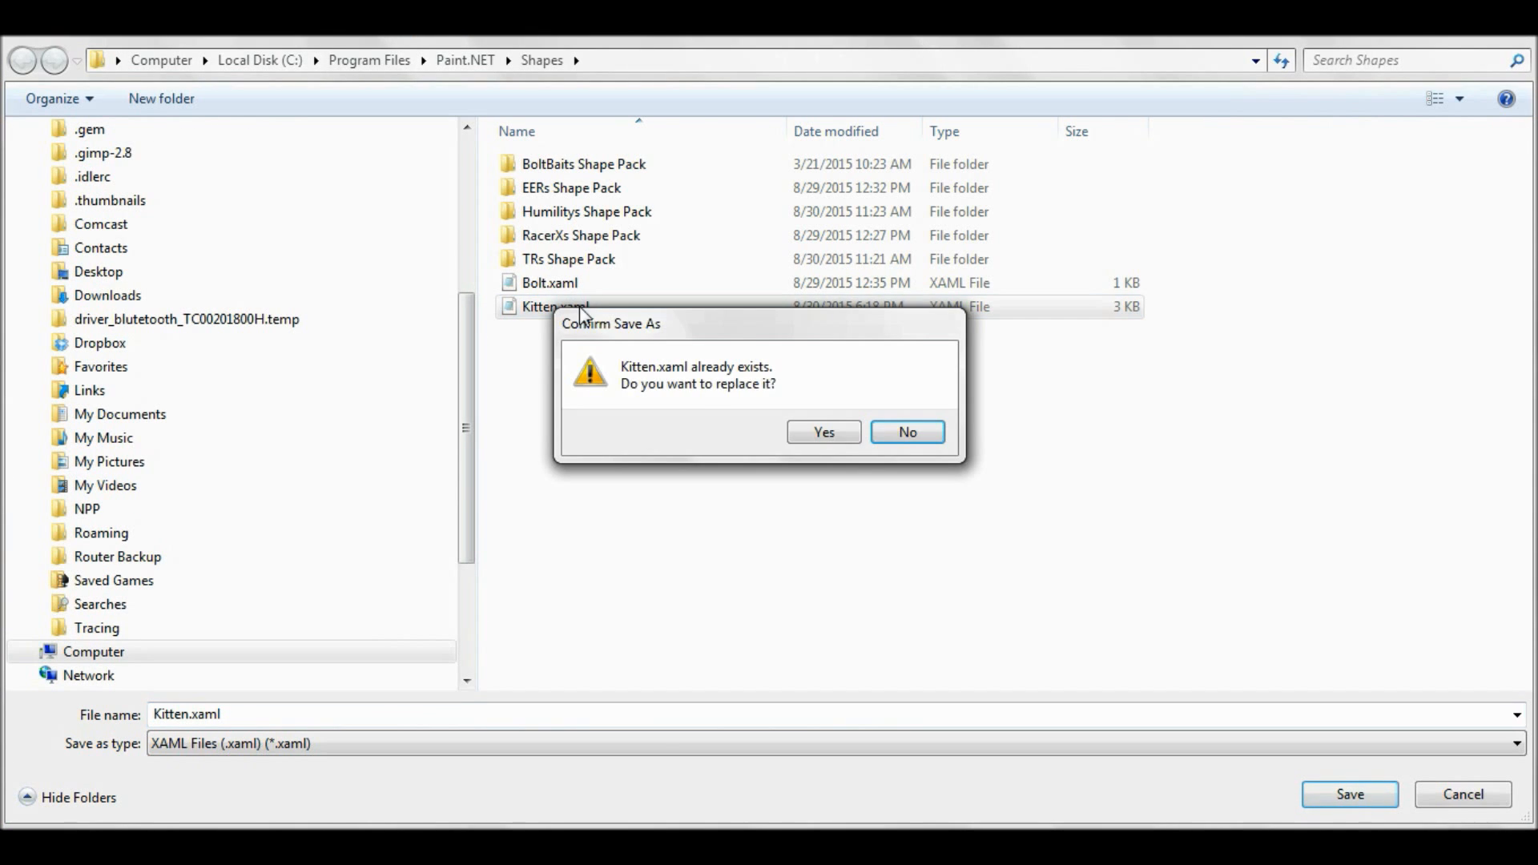
click(832, 439)
click(826, 512)
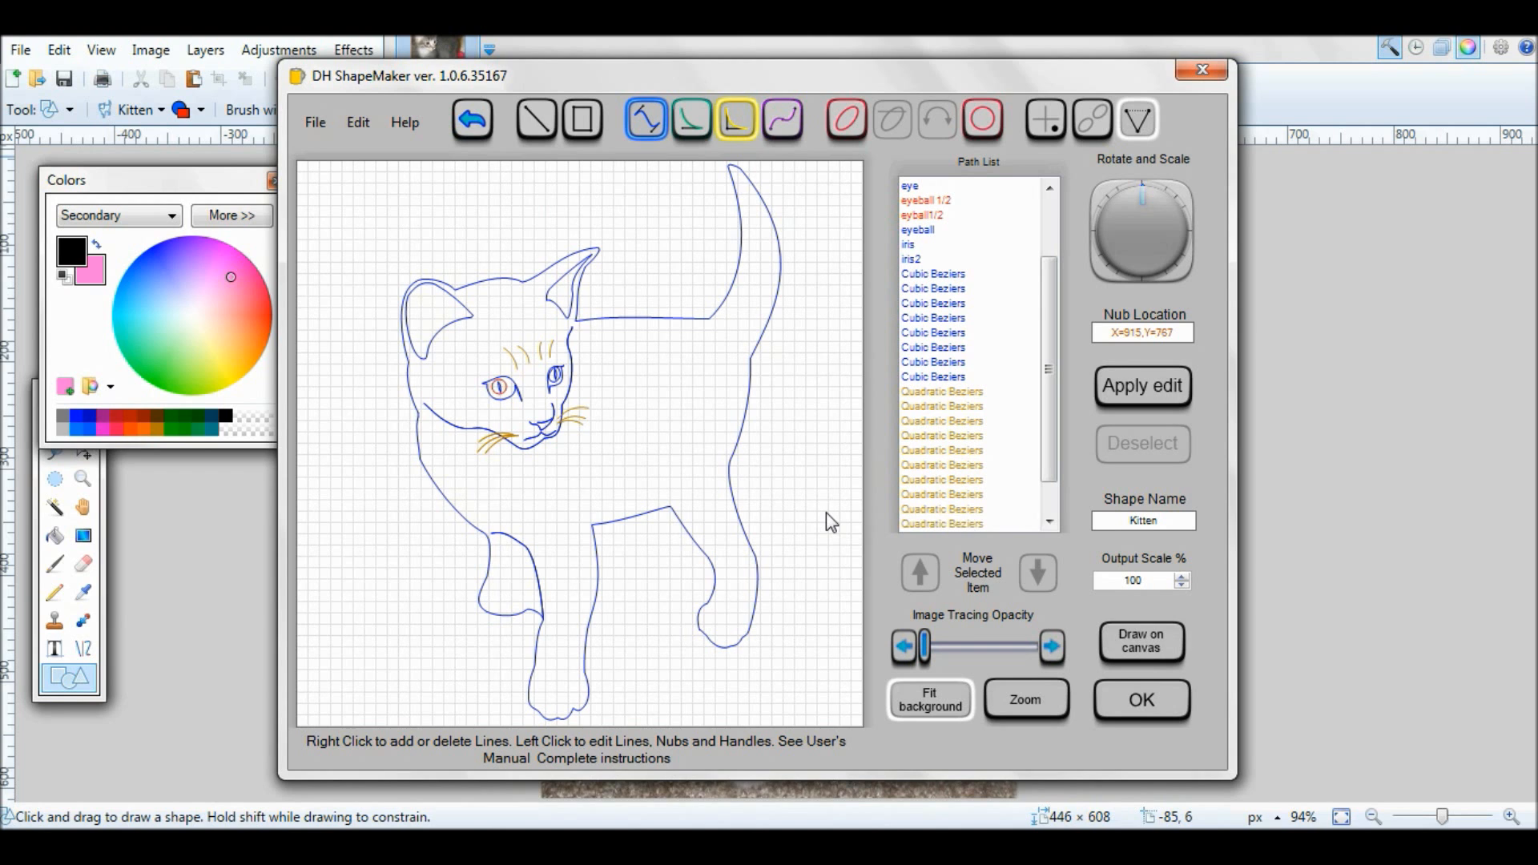
- Finish the ShapeMaker session and restart paint.net to load the new custom shape
click(1138, 721)
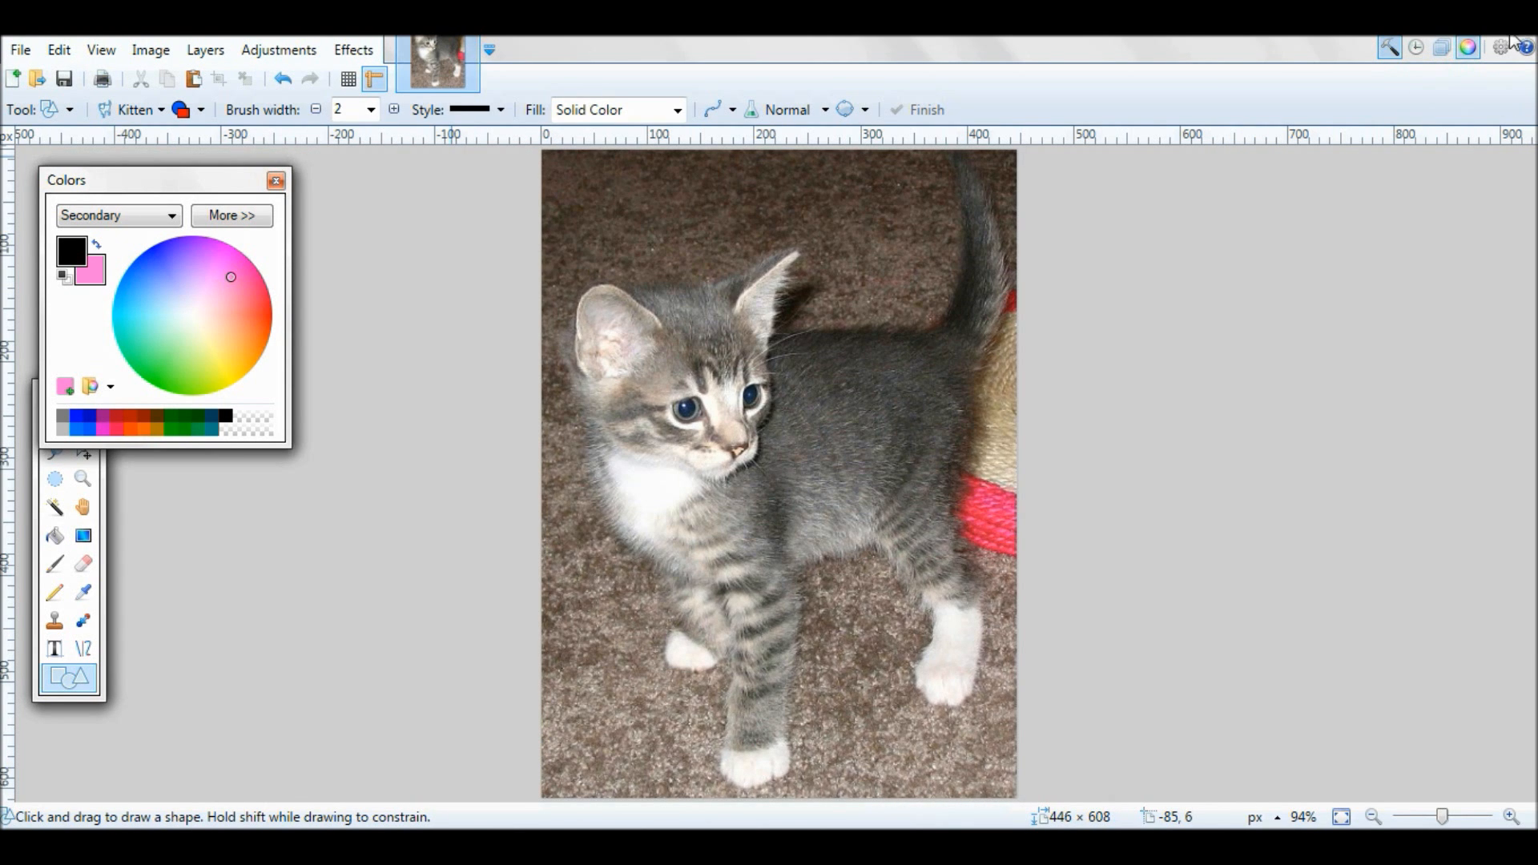
click(467, 37)
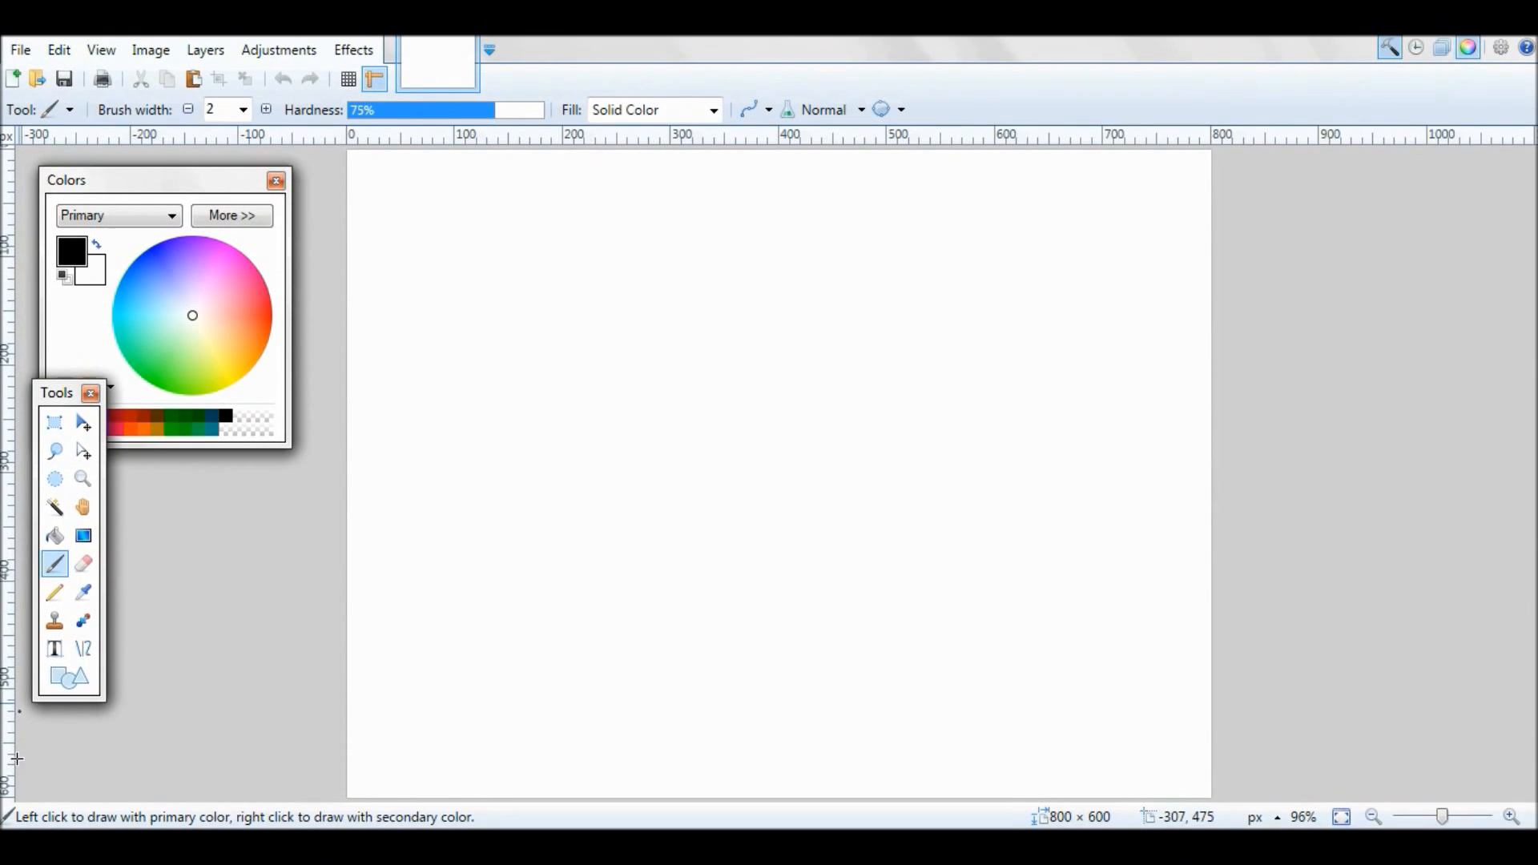
- Draw the custom Kitten shape about 404 × 550 px on the blank canvas and move it slightly upward
click(178, 114)
click(116, 165)
click(154, 110)
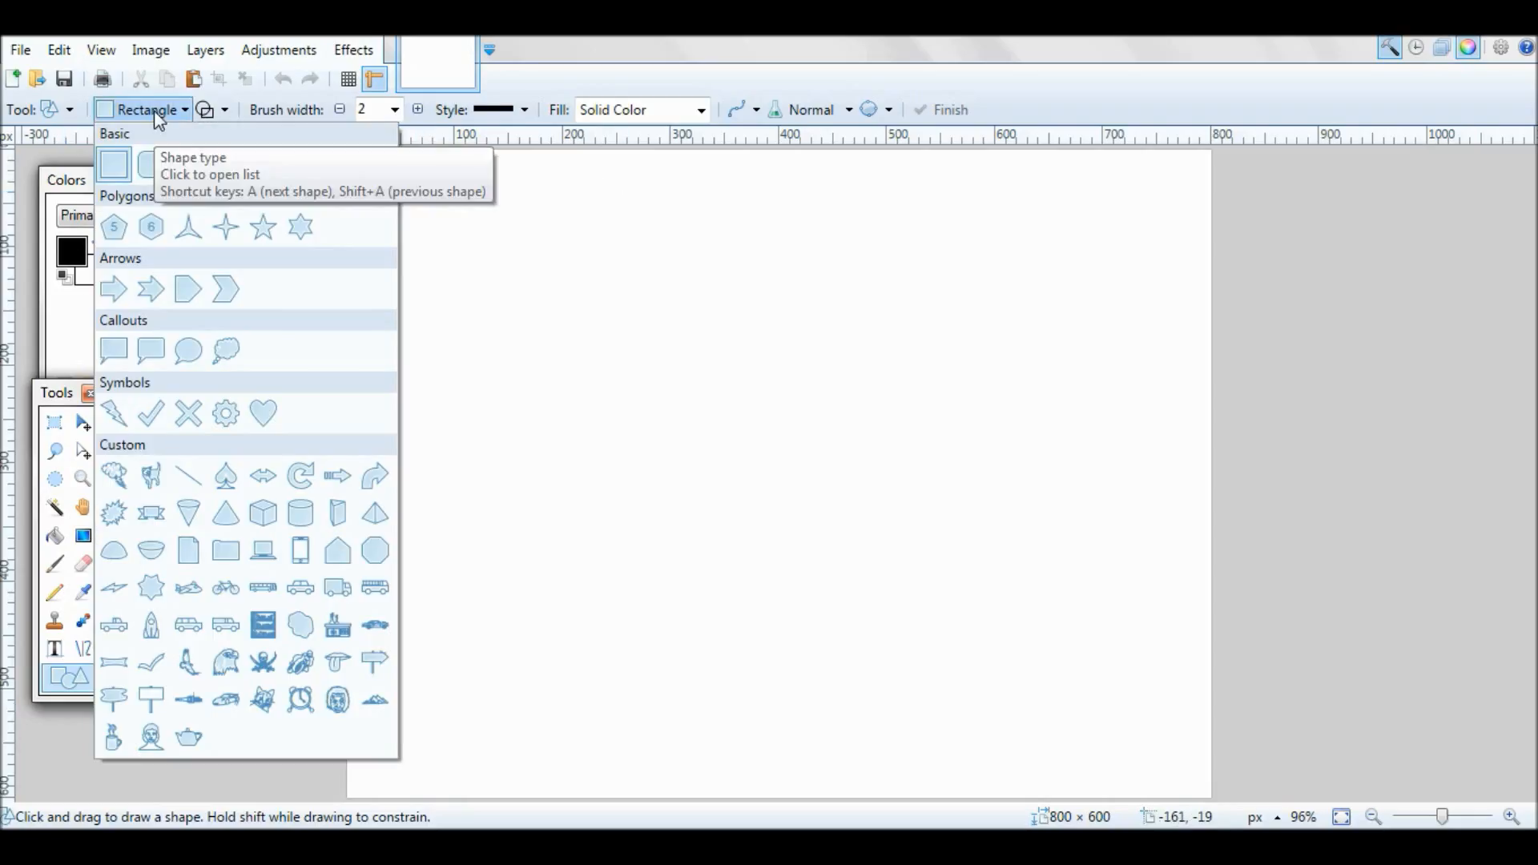
click(150, 478)
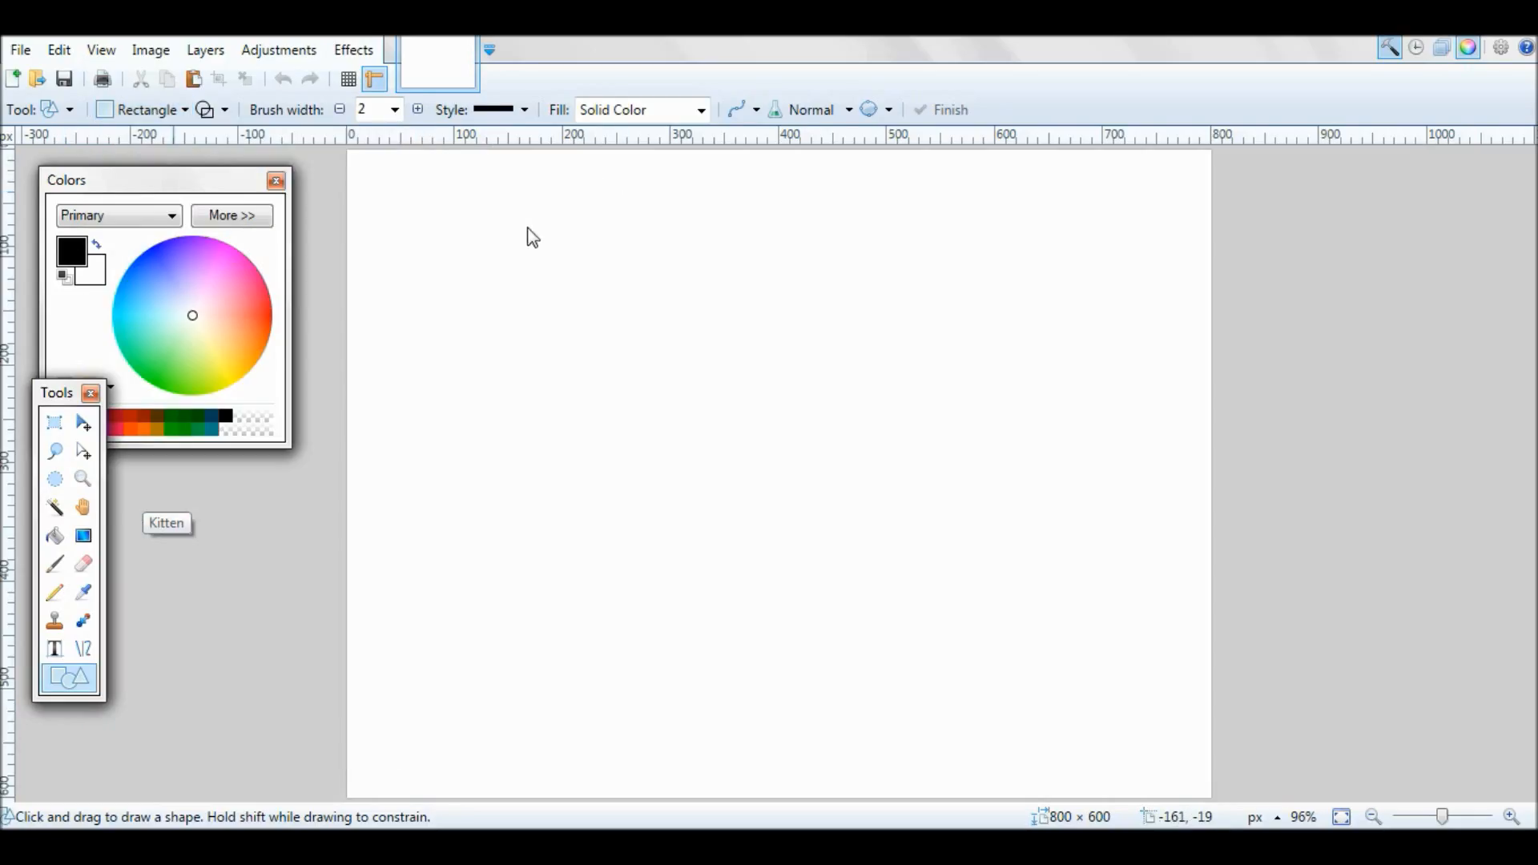
drag(539, 204, 973, 796)
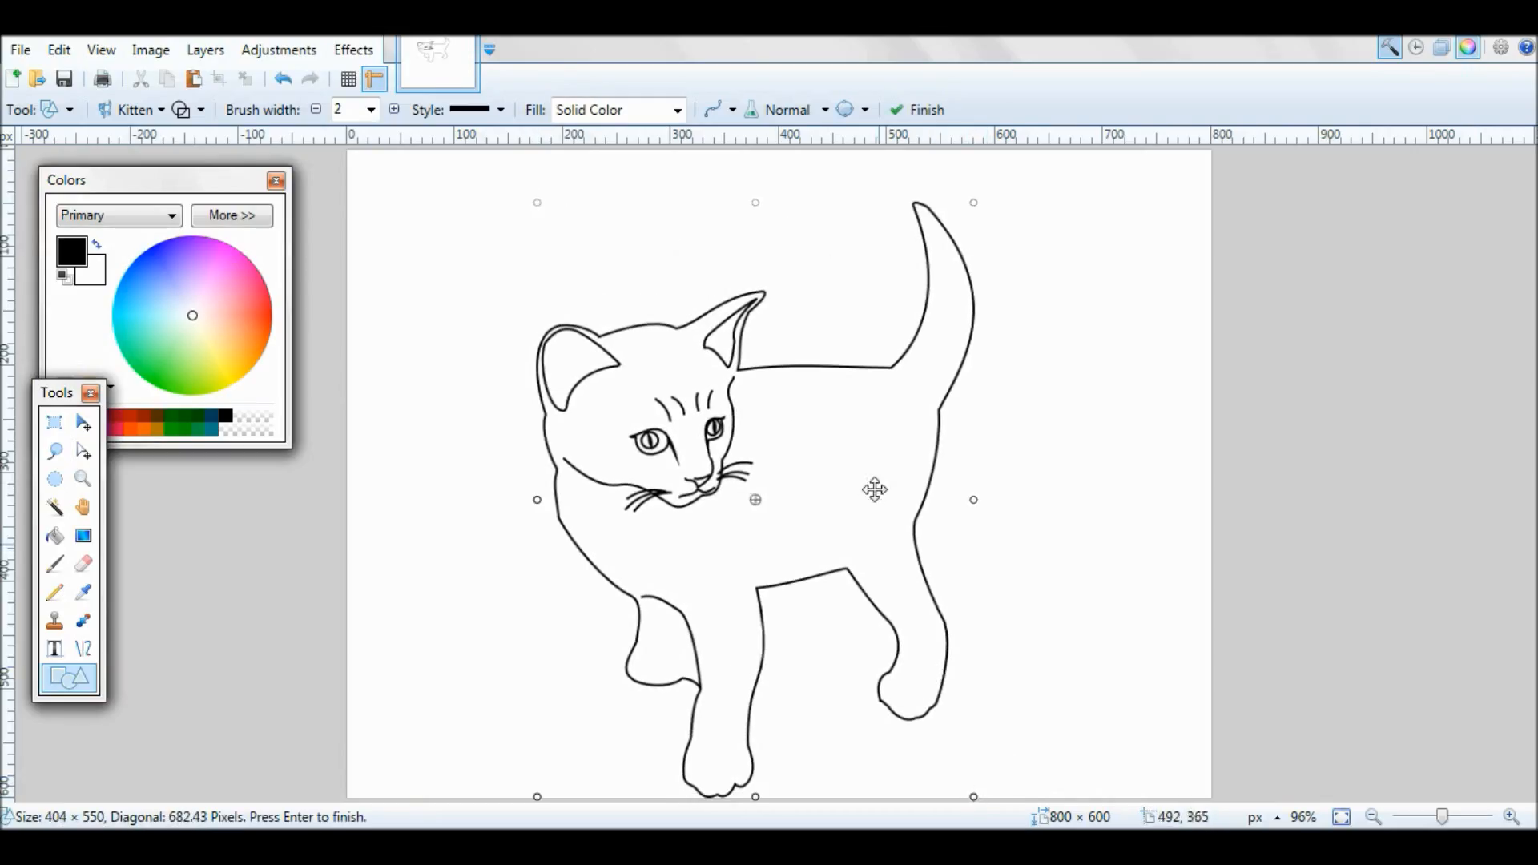
drag(799, 443, 800, 413)
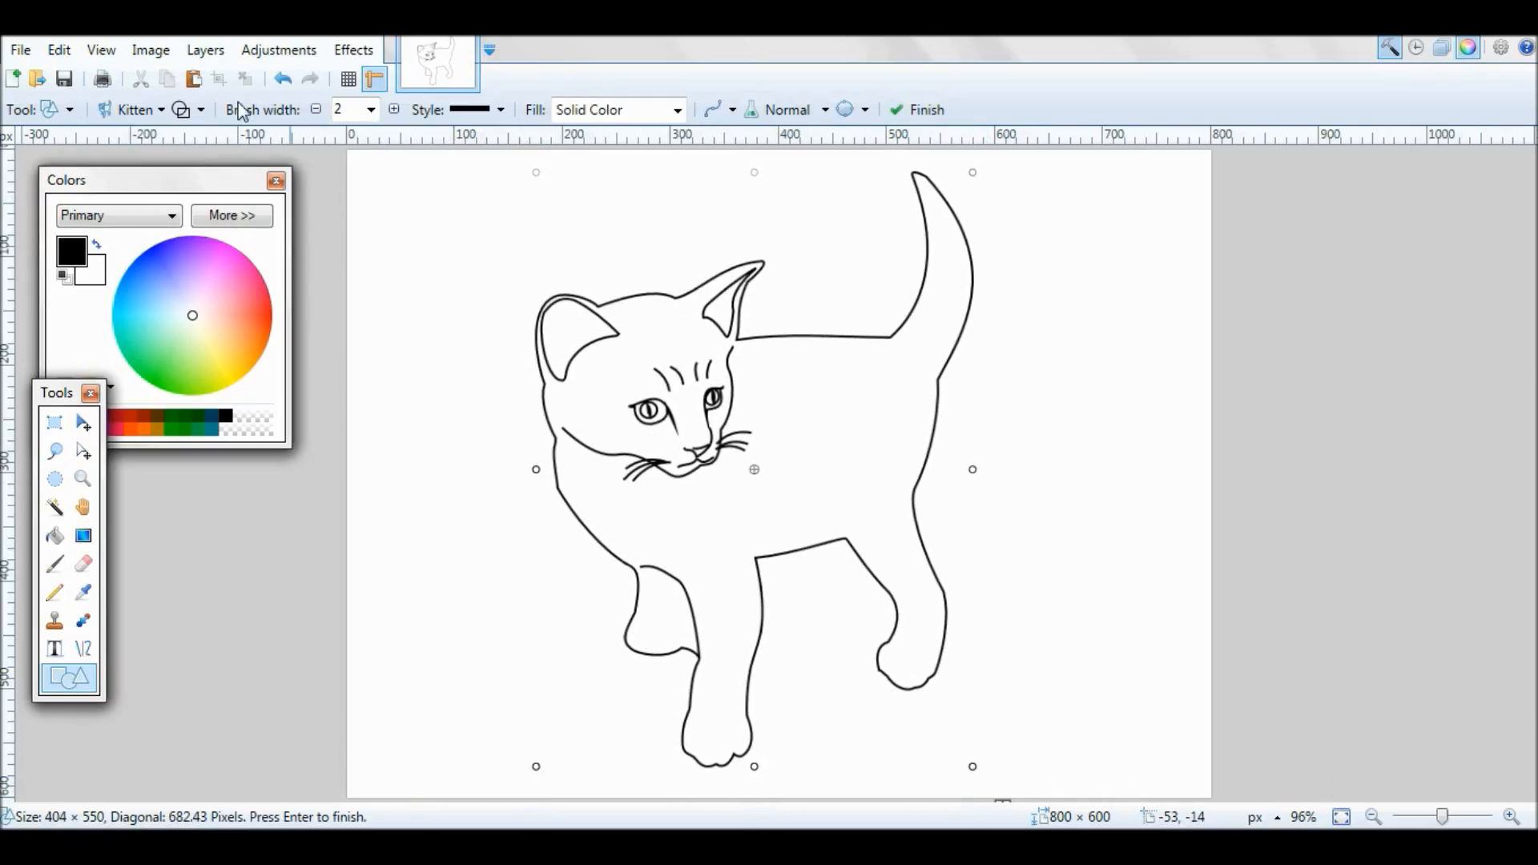
- Switch the Kitten shape to a filled shape with outline and set the secondary colour to pale lilac
click(181, 111)
click(181, 111)
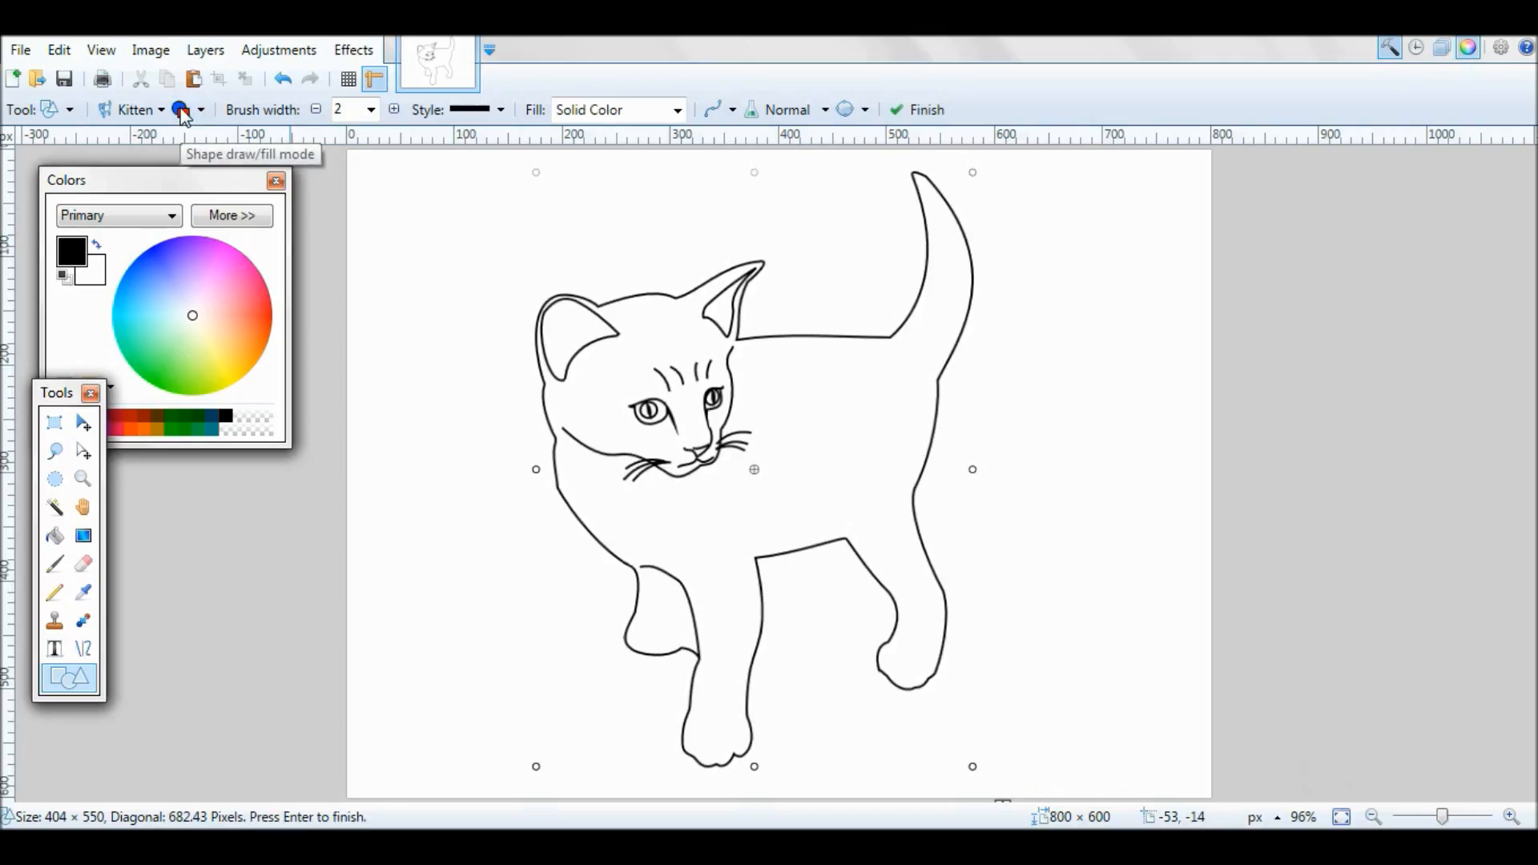
click(95, 280)
drag(192, 318, 212, 297)
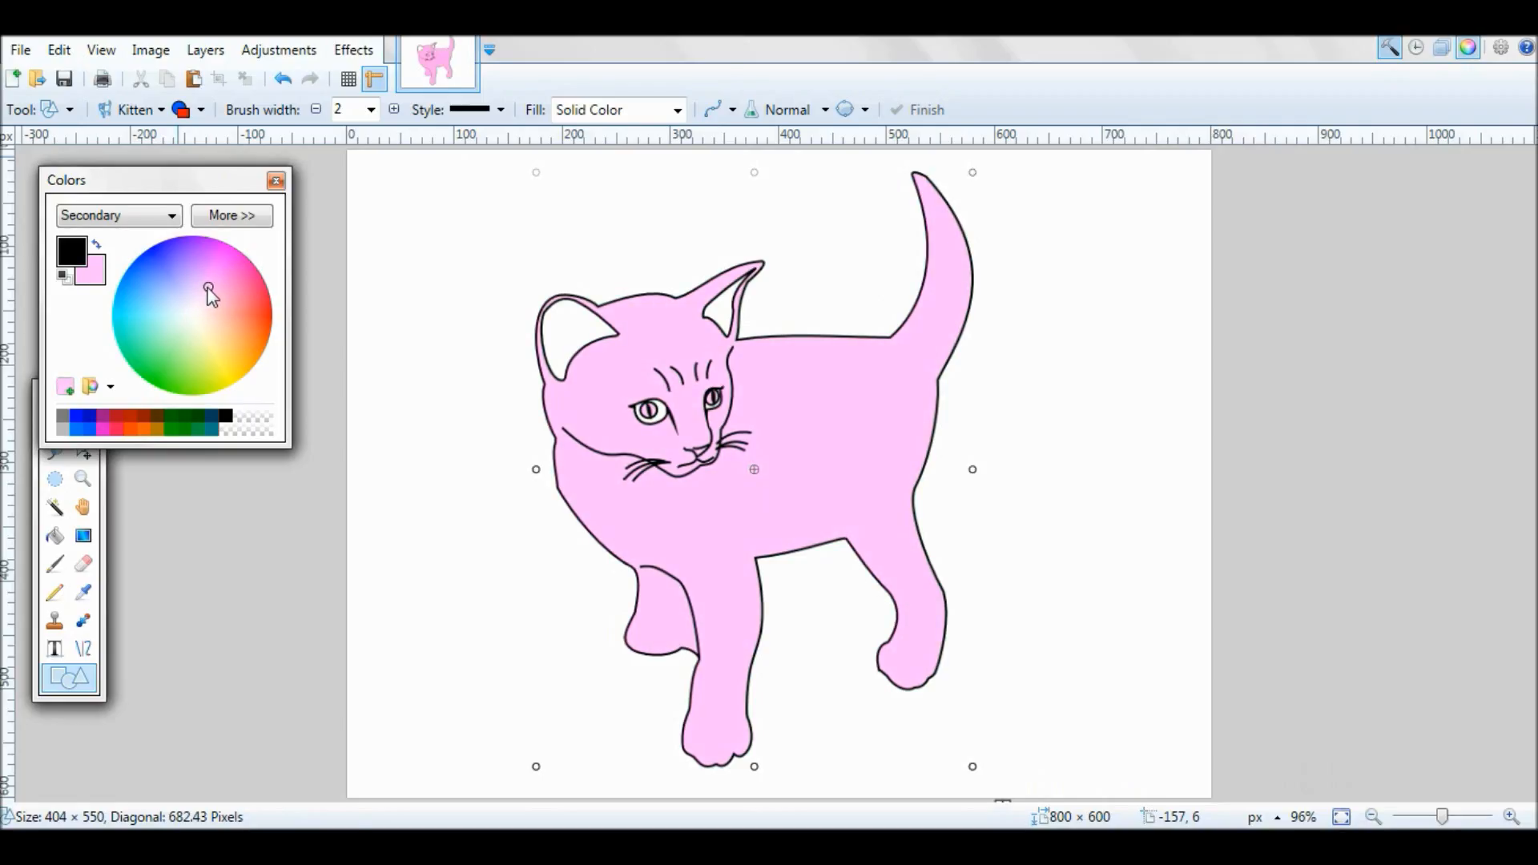
mouse_move(205, 283)
mouse_down()
mouse_move(176, 275)
mouse_move(203, 289)
mouse_up()
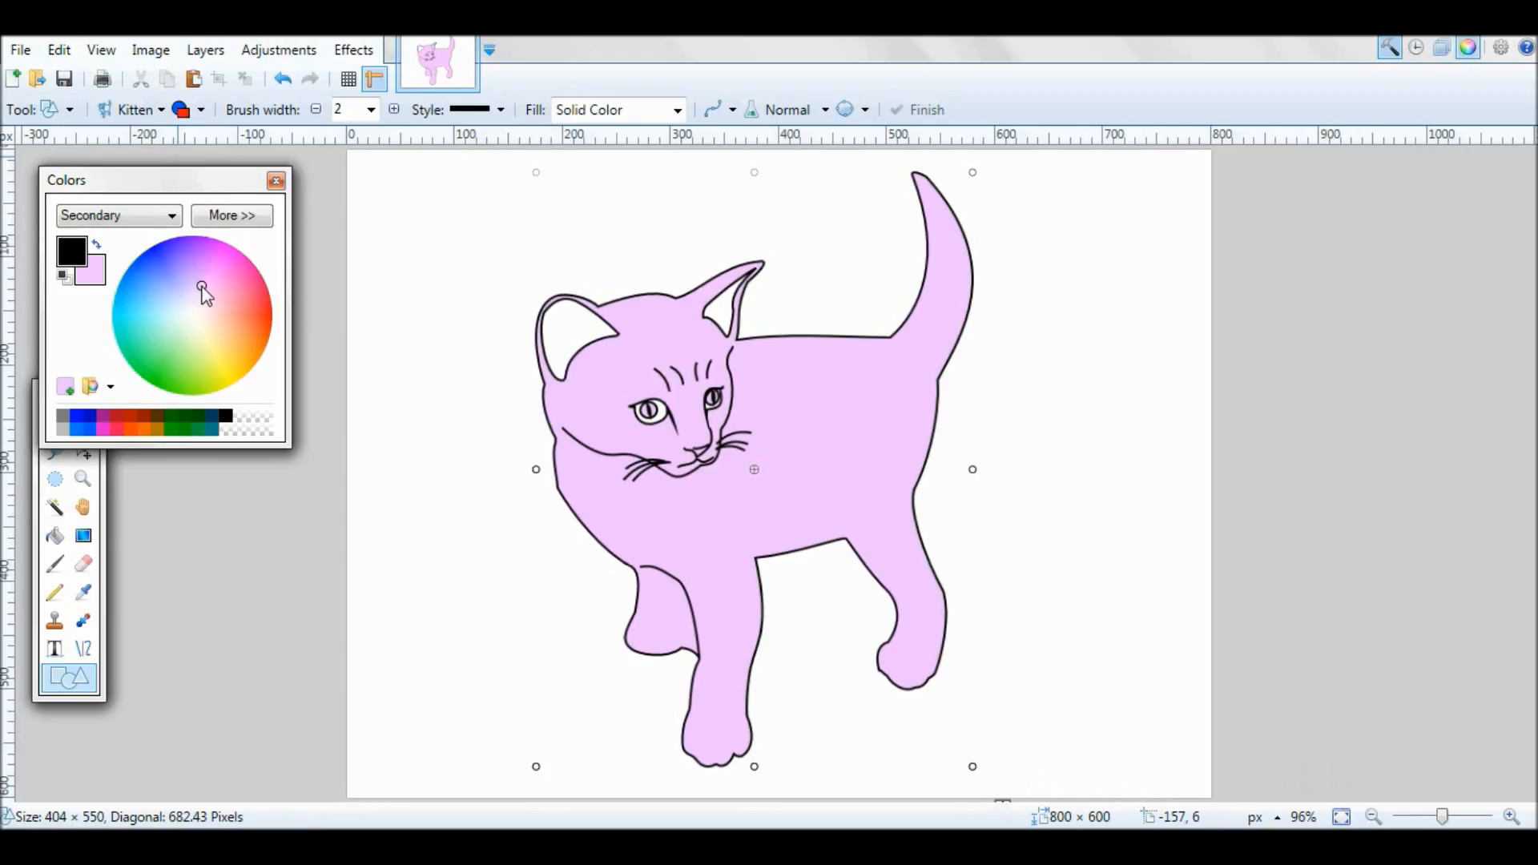